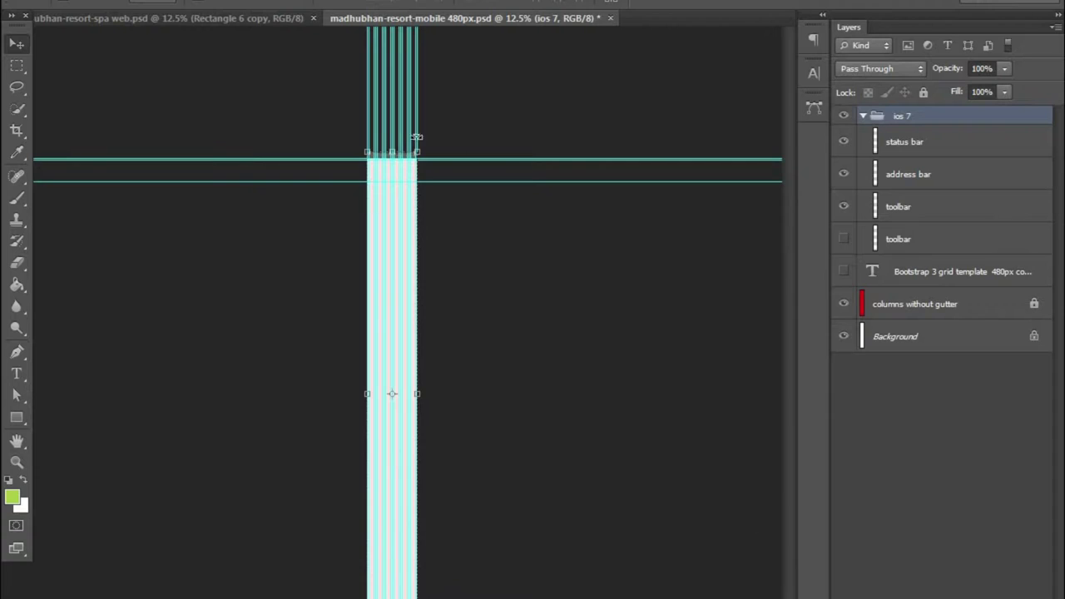
- Fit the mobile layout to the window and switch to the resort website mockup
scroll(443, 369, up, 3)
scroll(382, 396, up, 3)
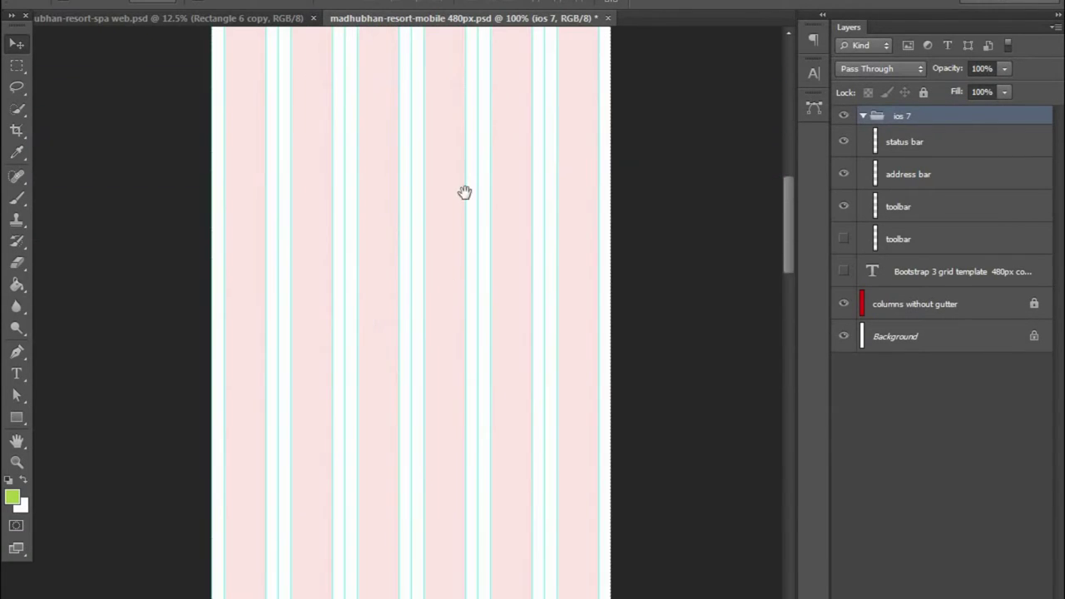
drag(466, 192, 304, 370)
key(ctrl+0)
click(108, 18)
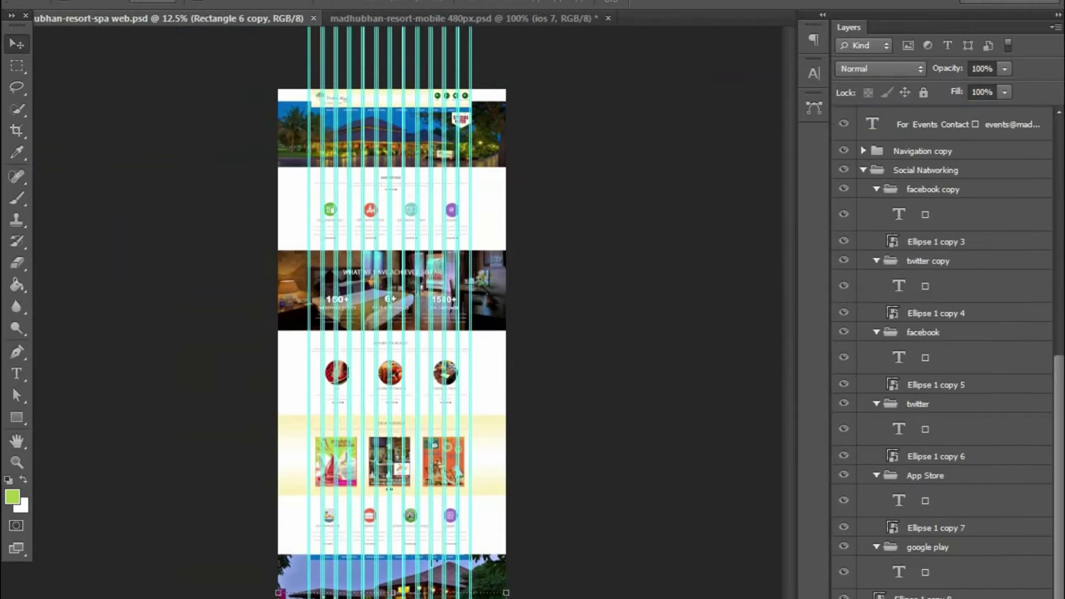
- Inspect the mockup's events contact text and header background rectangle layers
click(919, 124)
scroll(919, 250, up, 5)
scroll(919, 332, up, 5)
click(382, 102)
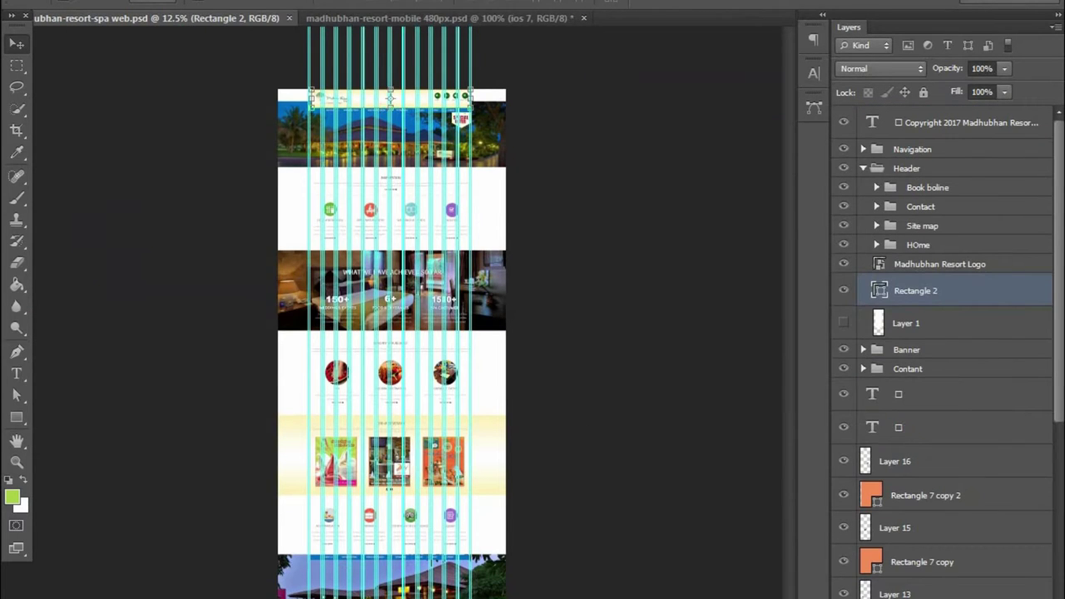
key(alt+v)
key(Escape)
scroll(933, 316, down, 3)
- Briefly show and hide Layer 1, then select the header background rectangle
click(948, 125)
click(842, 123)
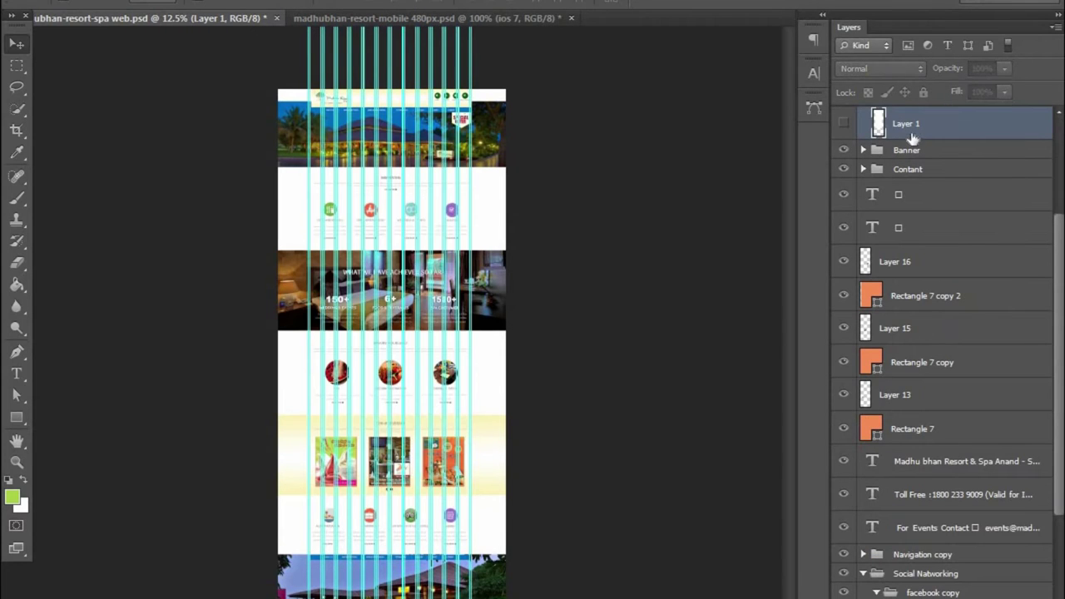
click(843, 123)
scroll(974, 471, down, 5)
scroll(975, 474, down, 3)
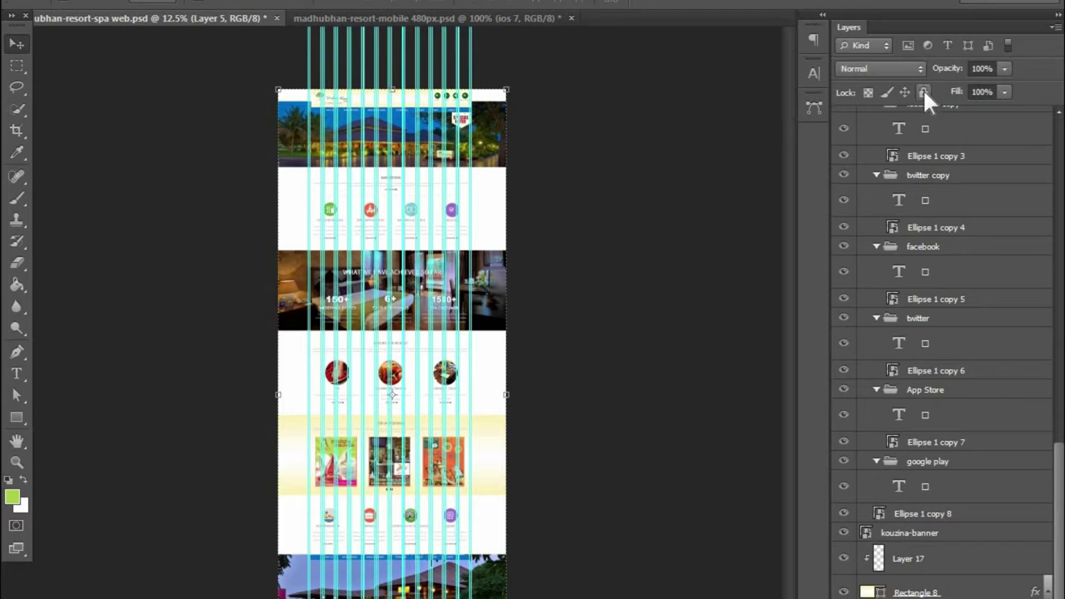
scroll(482, 441, up, 3)
scroll(483, 441, up, 3)
scroll(483, 441, up, 1)
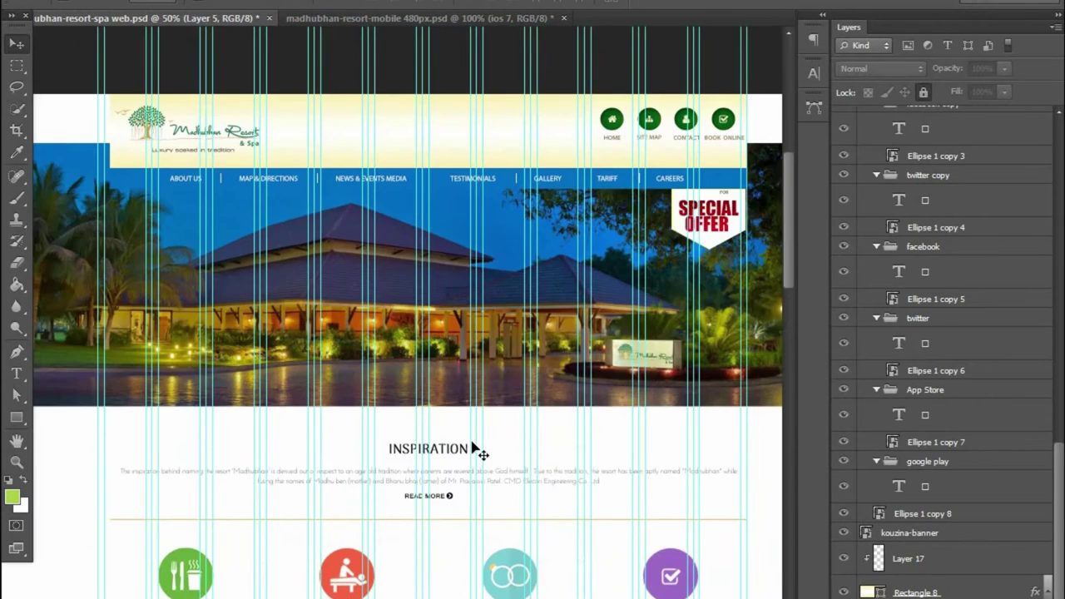
click(236, 143)
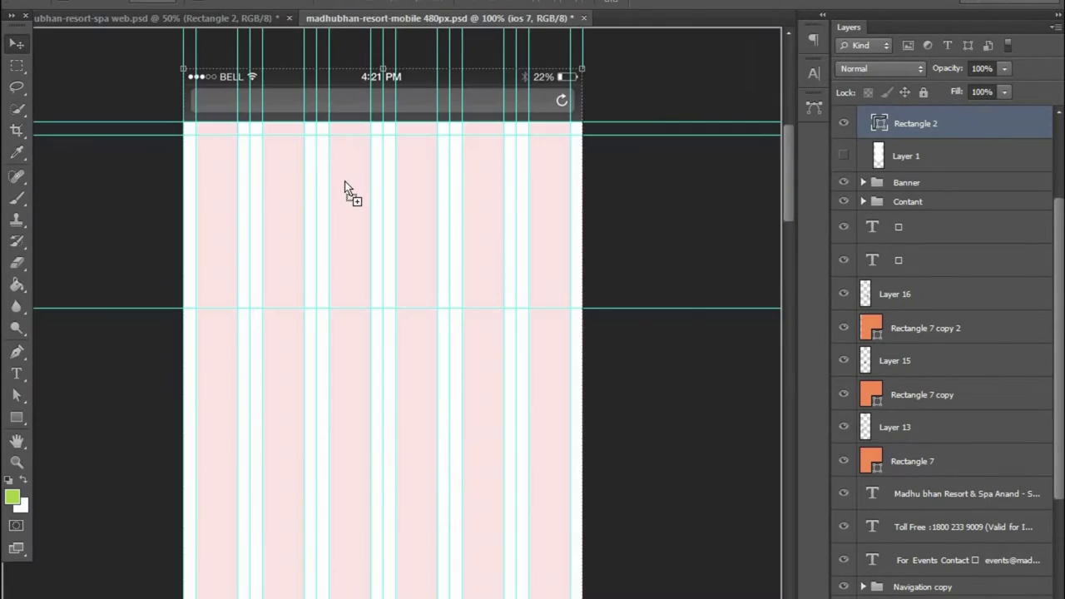
- Copy the header background into the mobile layout and fit it to the phone screen width
drag(237, 114, 387, 230)
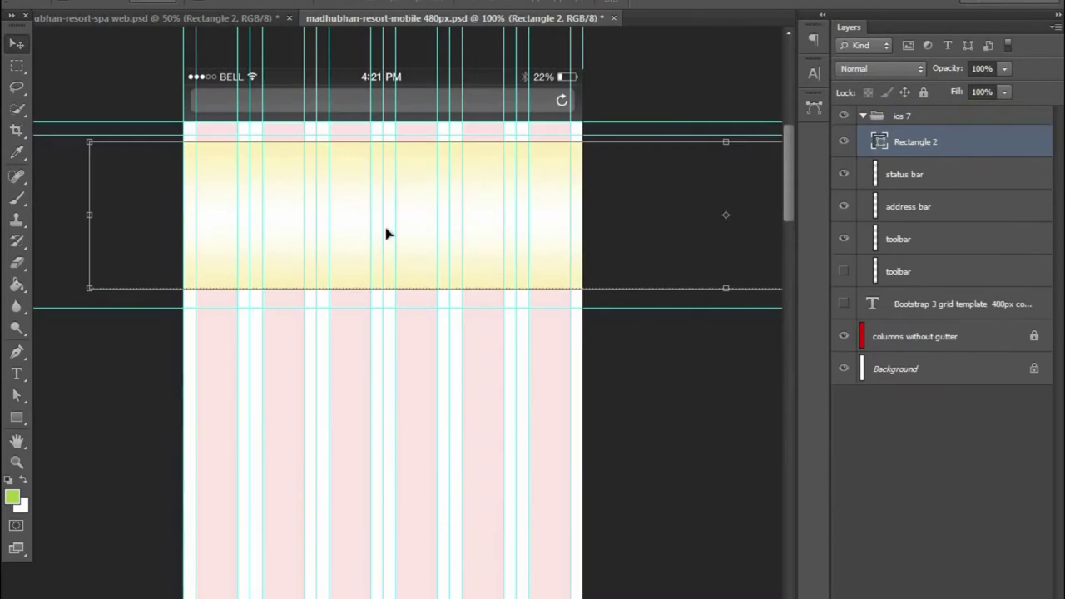
scroll(411, 266, down, 1)
drag(194, 230, 430, 314)
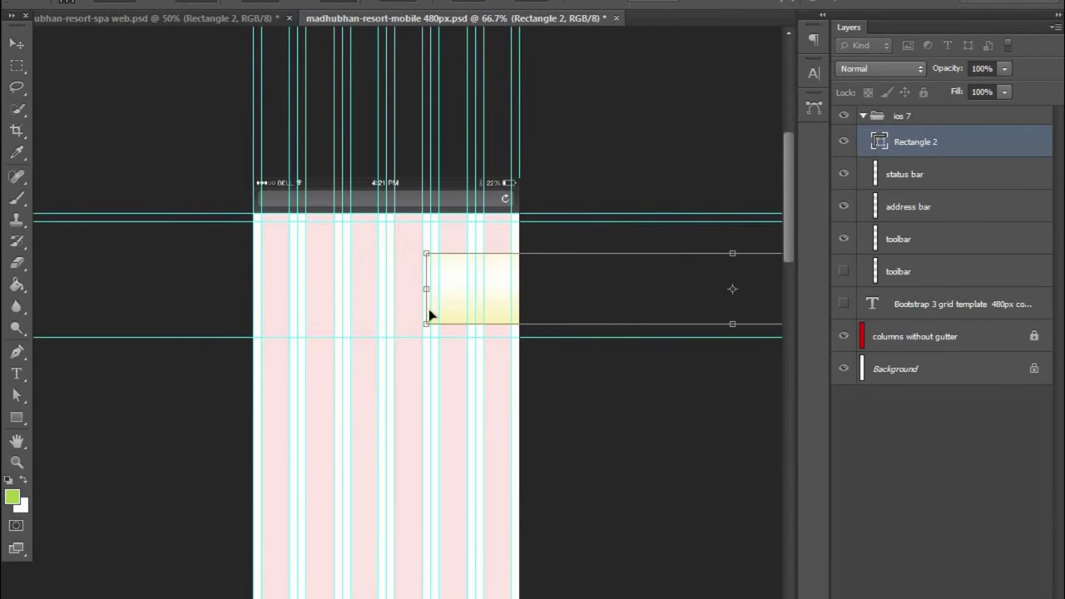
drag(285, 238, 261, 284)
key(ctrl+minus)
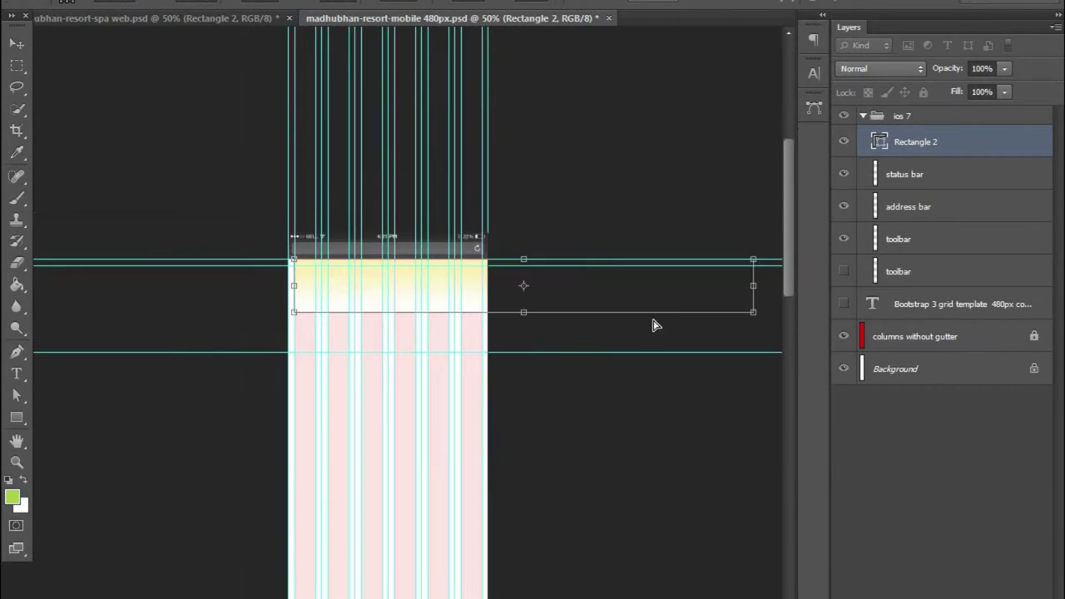
drag(654, 301, 480, 299)
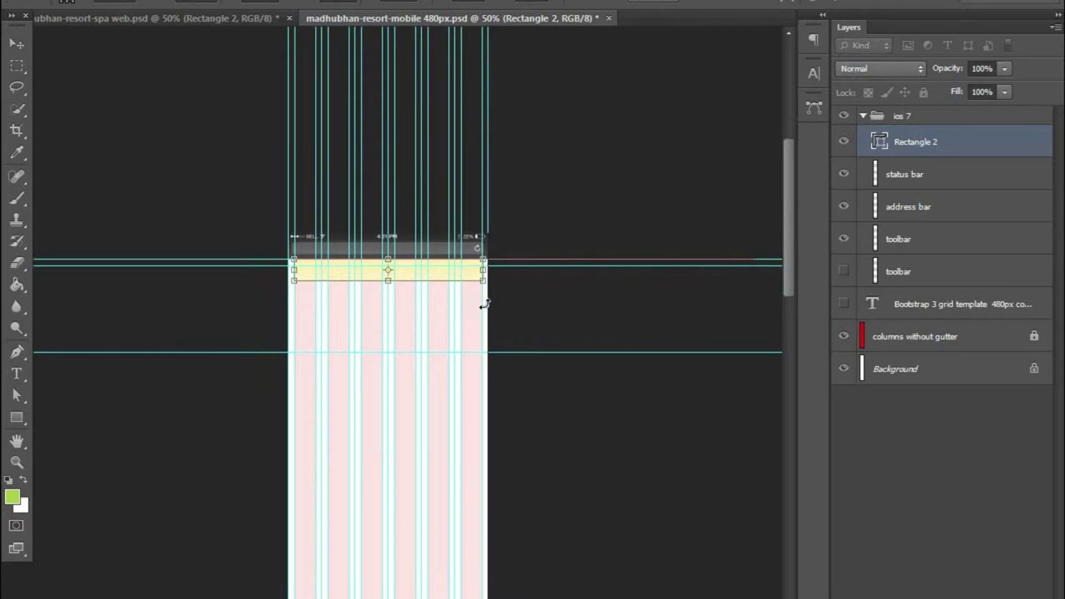
key(ctrl+plus)
key(ctrl+plus)
key(ctrl+plus)
key(ctrl+plus)
key(ctrl+plus)
scroll(499, 375, up, 2)
drag(613, 375, 613, 369)
key(ctrl+minus)
key(ctrl+minus)
key(ctrl+minus)
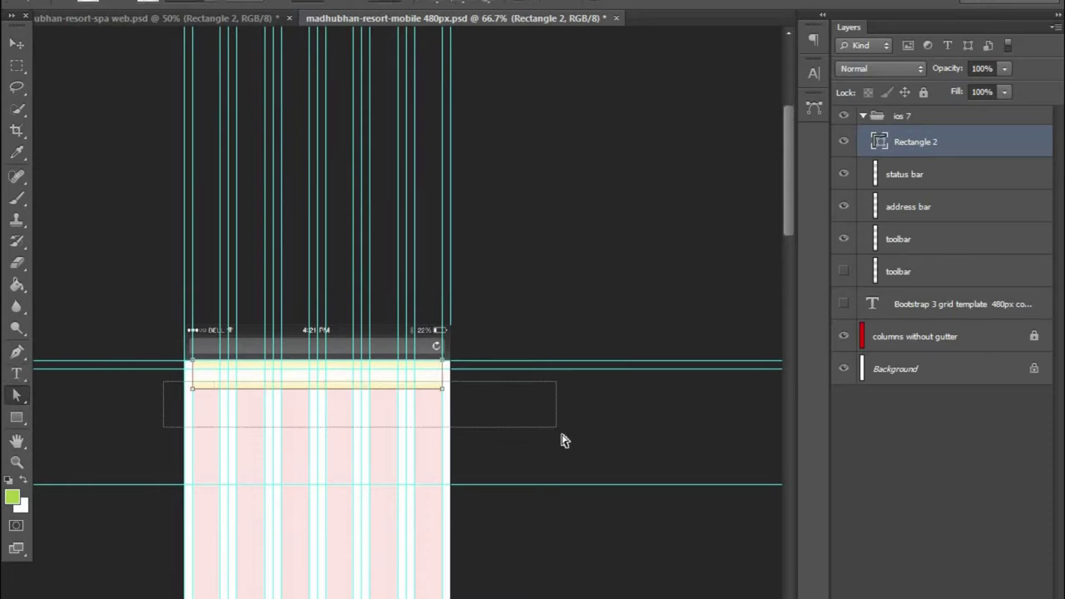
- Extend the rectangle's bottom edge, move Rectangle 2 out of ios 7, and add a second copy
key(shift+Down)
key(shift+Down)
key(shift+Down)
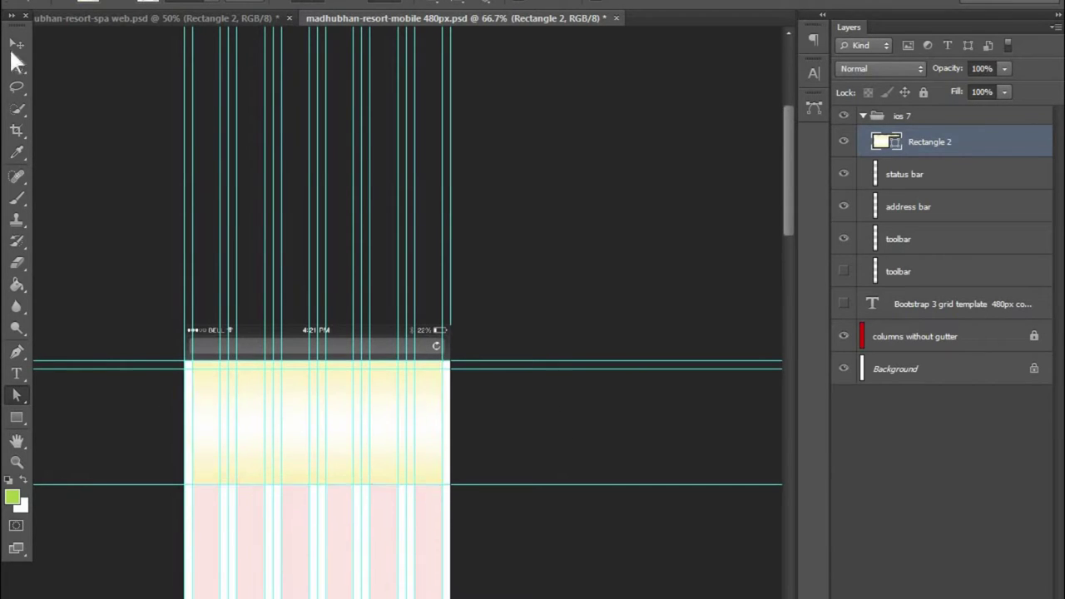
key(ctrl+plus)
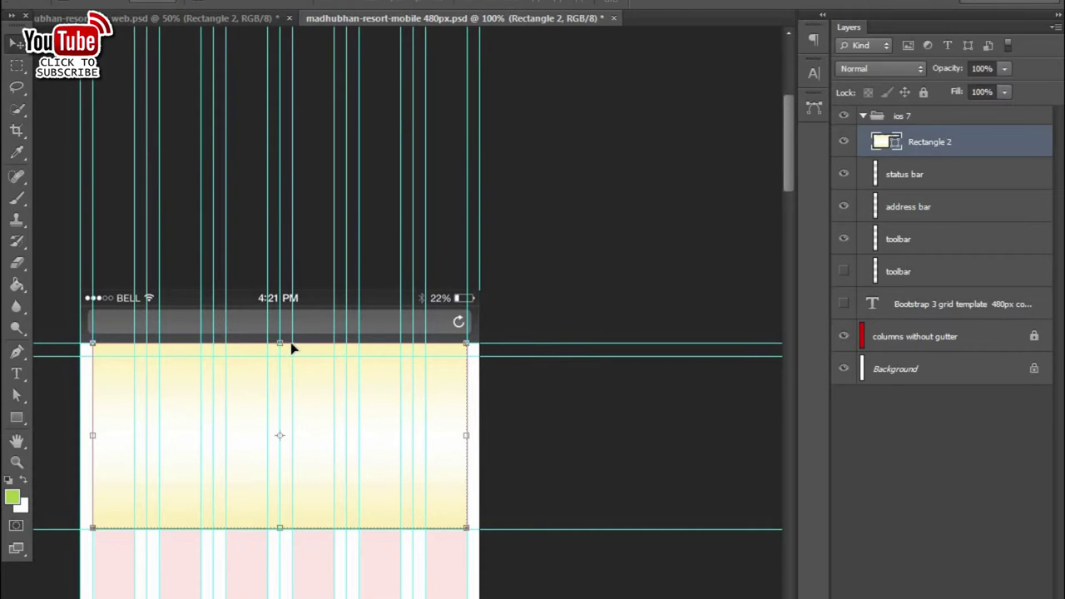
drag(291, 348, 291, 266)
key(ctrl+z)
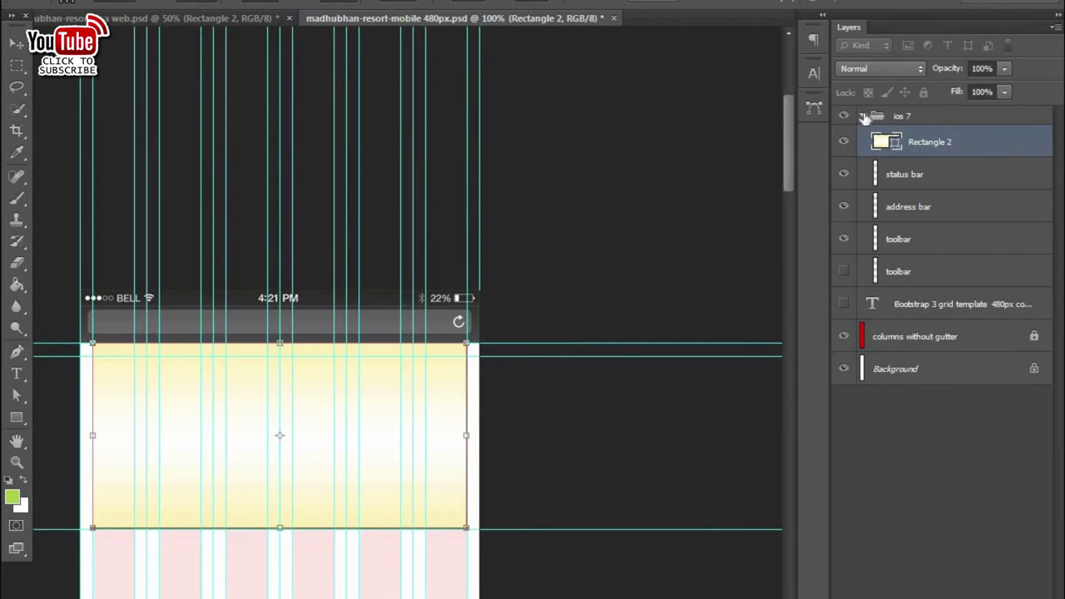
drag(961, 143, 965, 113)
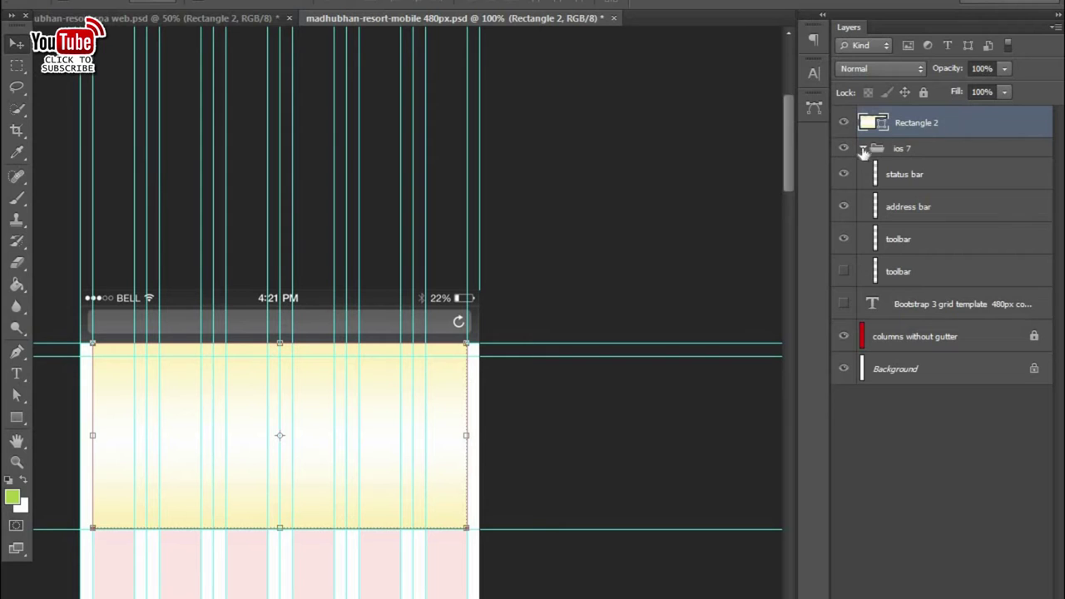
click(863, 149)
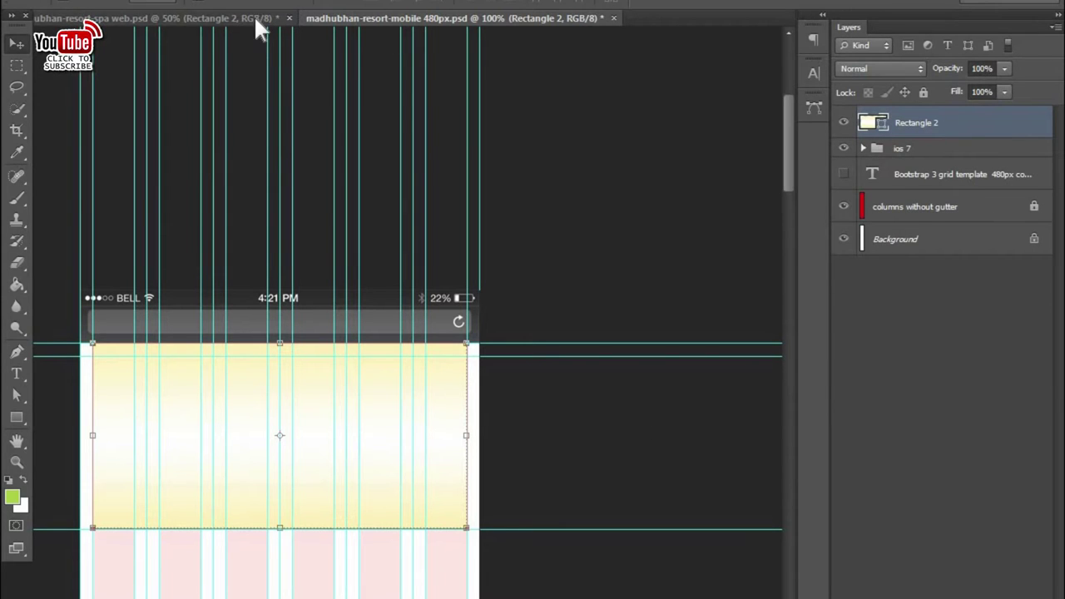
click(254, 17)
drag(188, 131, 283, 463)
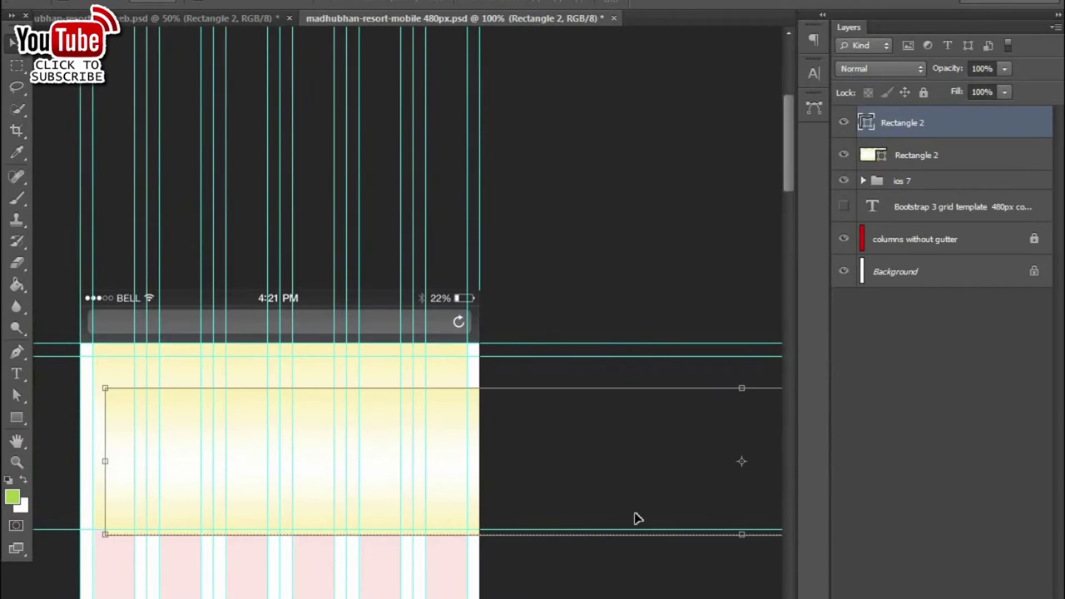
- Copy the Madhubhan Resort Logo into the mobile layout, nudge it into place and enlarge it
click(222, 17)
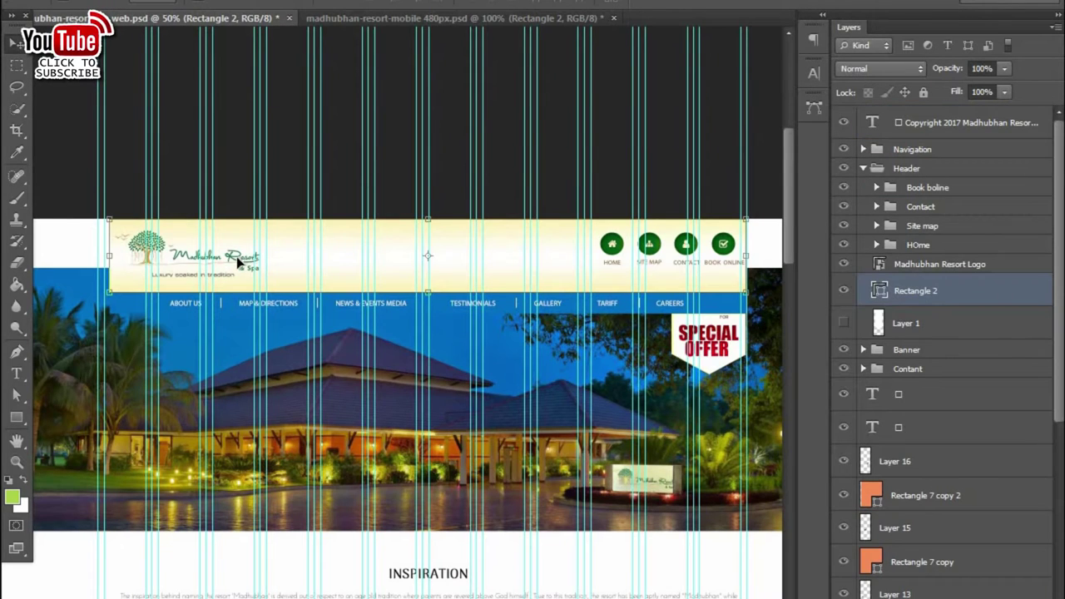
click(132, 247)
mouse_move(132, 243)
mouse_down()
mouse_move(261, 396)
mouse_move(428, 428)
mouse_up()
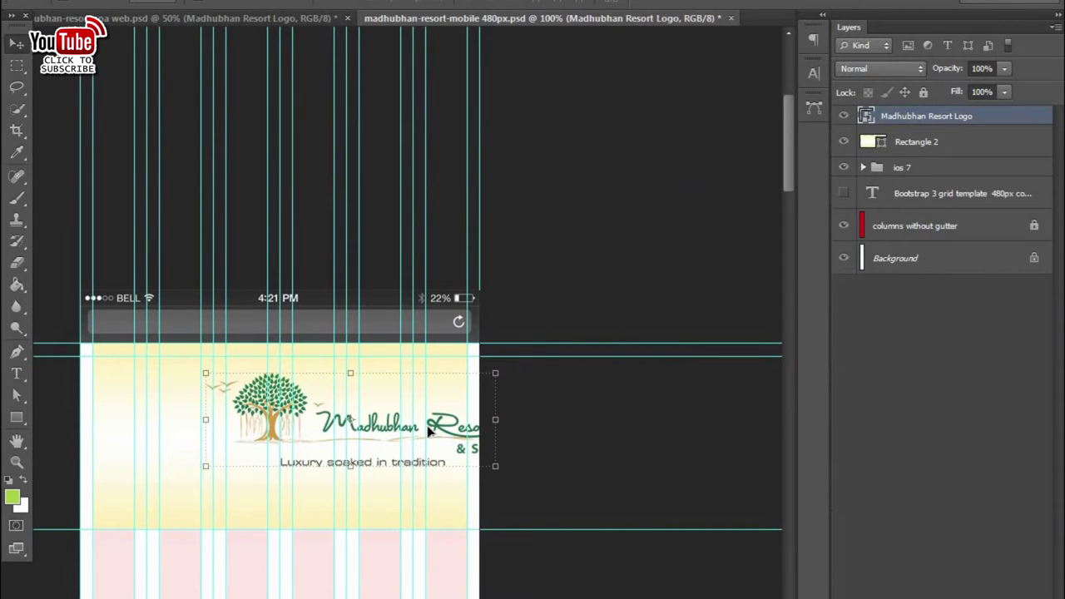
key(shift+Left)
key(shift+Left)
key(shift+Left)
key(shift+Left)
key(shift+Left)
key(shift+Left)
key(shift+Left)
key(shift+Left)
key(shift+Left)
key(shift+Down)
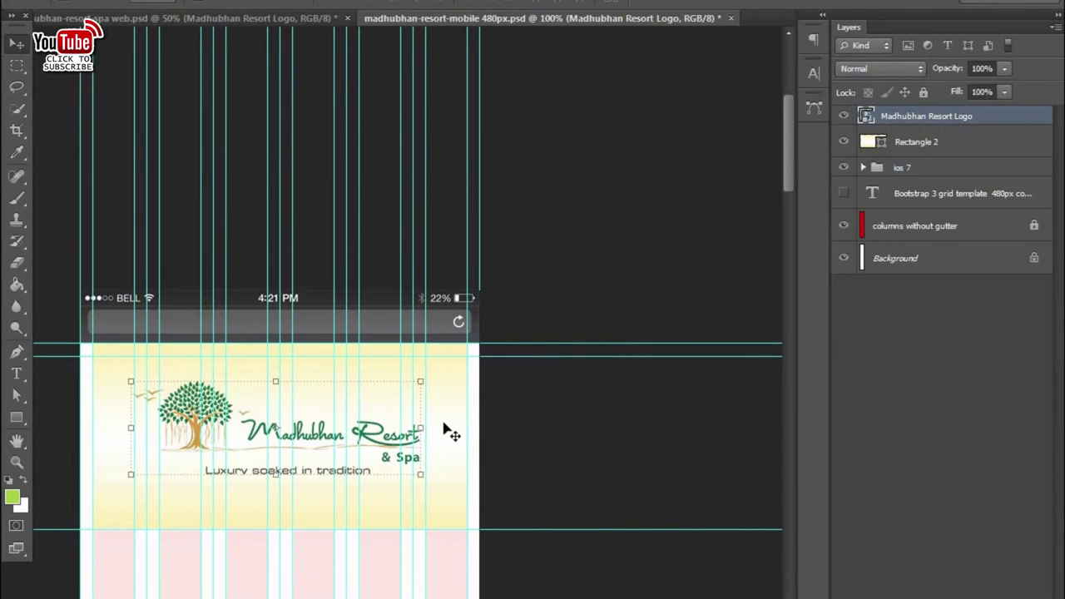
drag(420, 391, 435, 370)
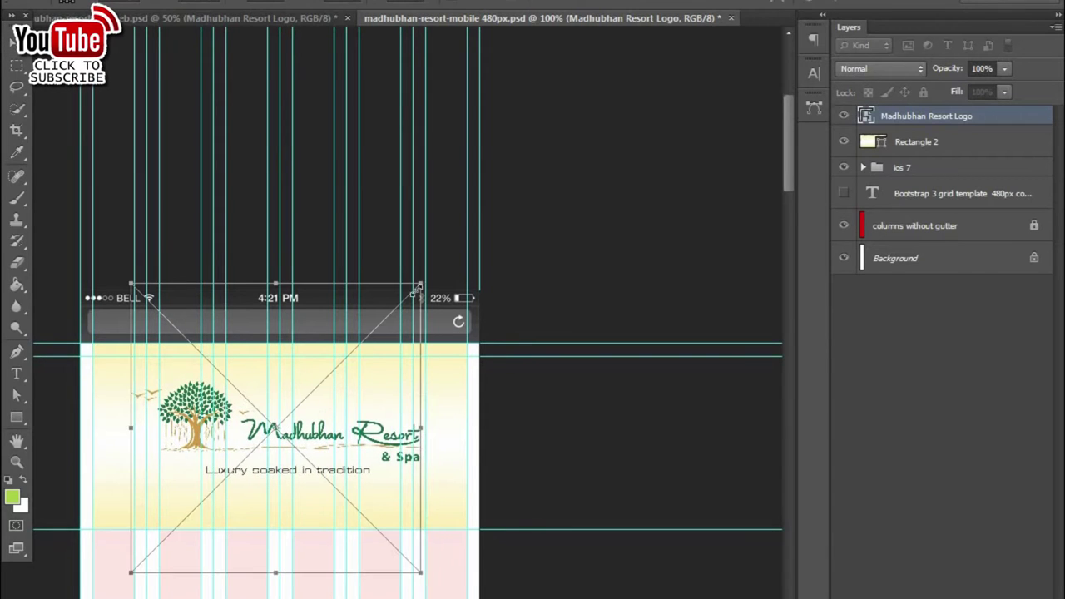
drag(432, 284, 439, 263)
key(Return)
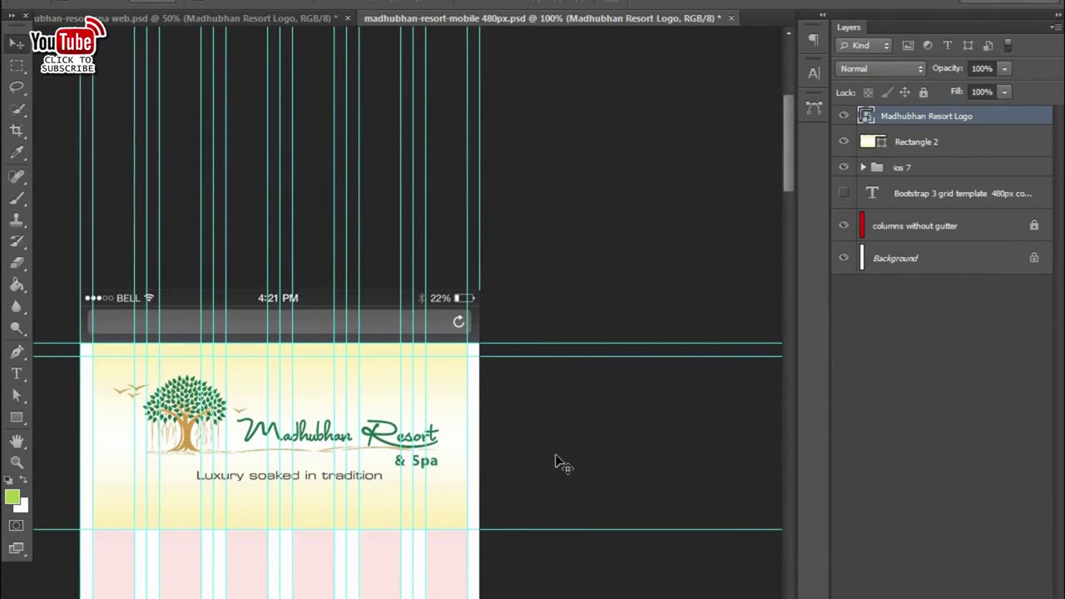
- Adjust the yellow header band's bottom edge to fit around the enlarged logo
key(alt+bracketleft)
key(ctrl+minus)
key(ctrl+plus)
click(946, 123)
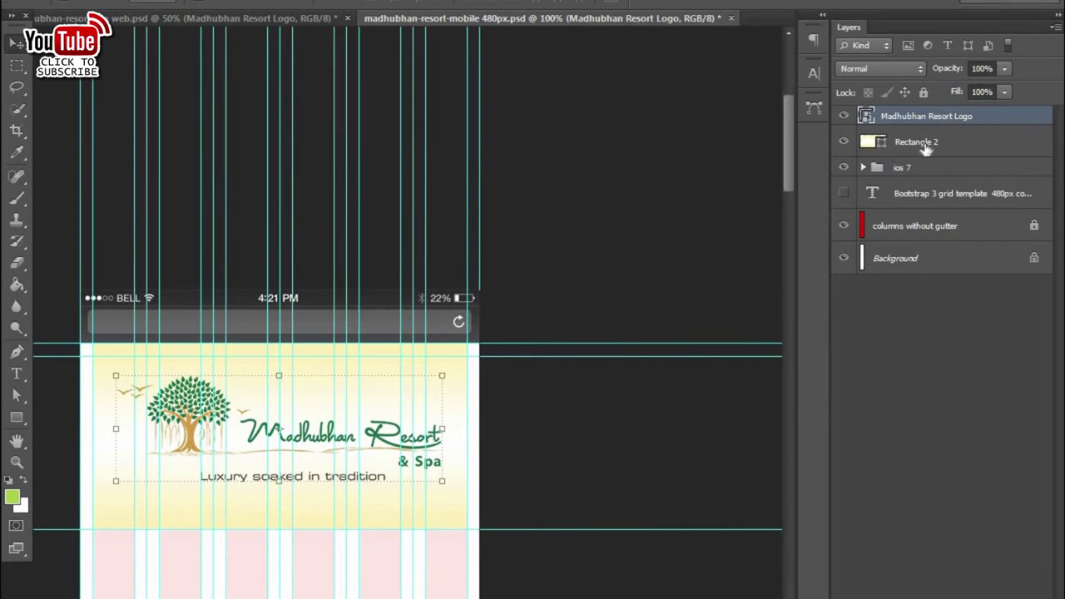
shift+click(899, 142)
click(680, 583)
key(ctrl+plus)
key(ctrl+minus)
click(340, 413)
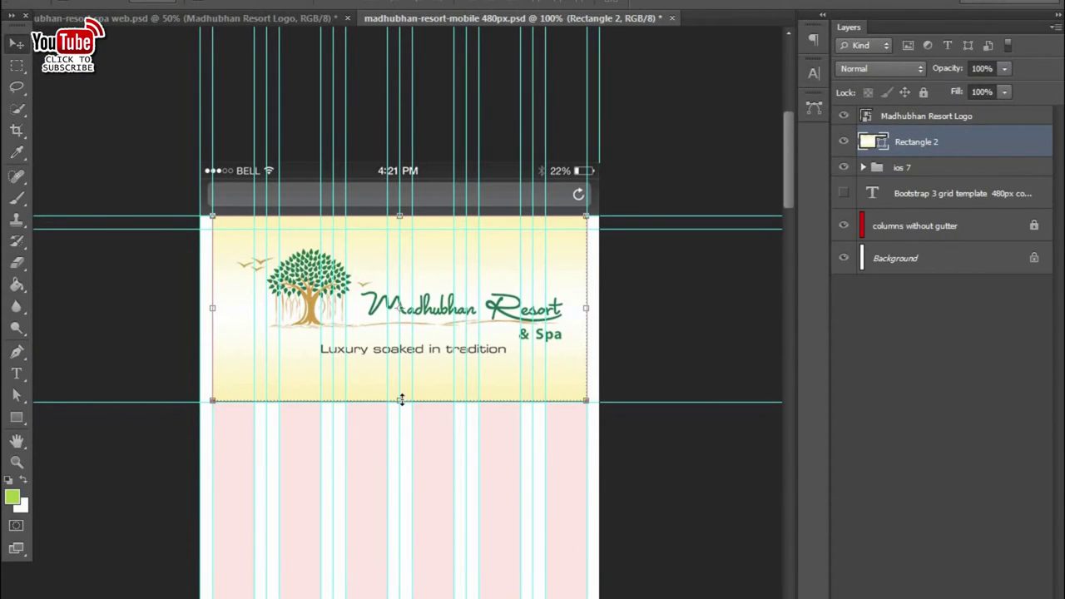
key(shift+Down)
key(shift+Down)
key(shift+Down)
key(shift+Down)
key(shift+Down)
key(shift+Down)
key(shift+Down)
key(shift+Up)
key(shift+Up)
key(shift+Up)
key(shift+Up)
key(shift+Up)
key(shift+Up)
- Select the four navigation icon groups inside the mockup's Header group
key(ctrl+Tab)
click(608, 269)
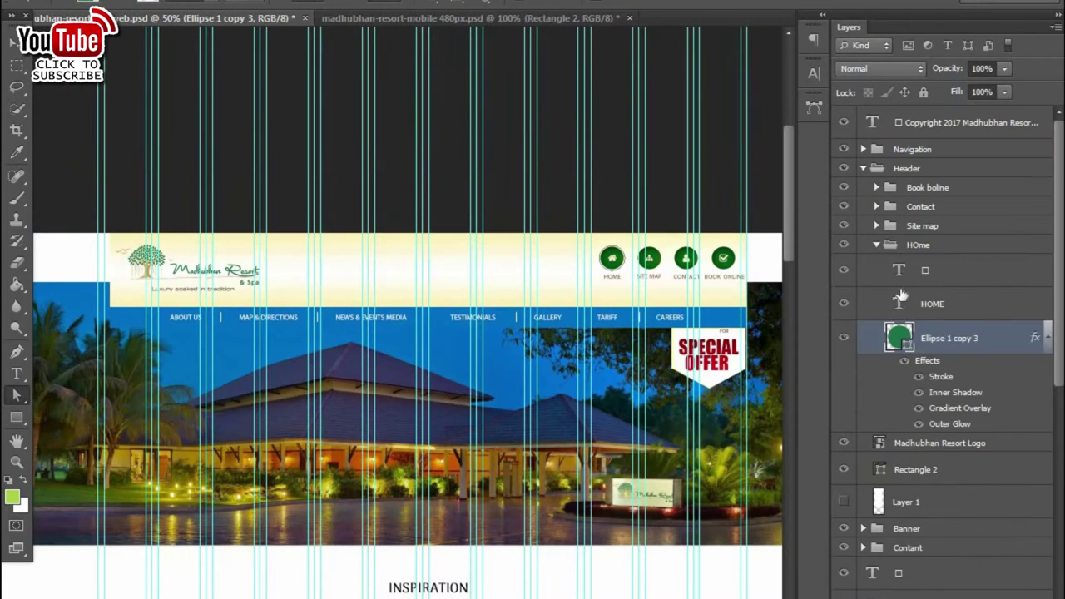
click(876, 245)
click(862, 168)
click(843, 168)
click(862, 168)
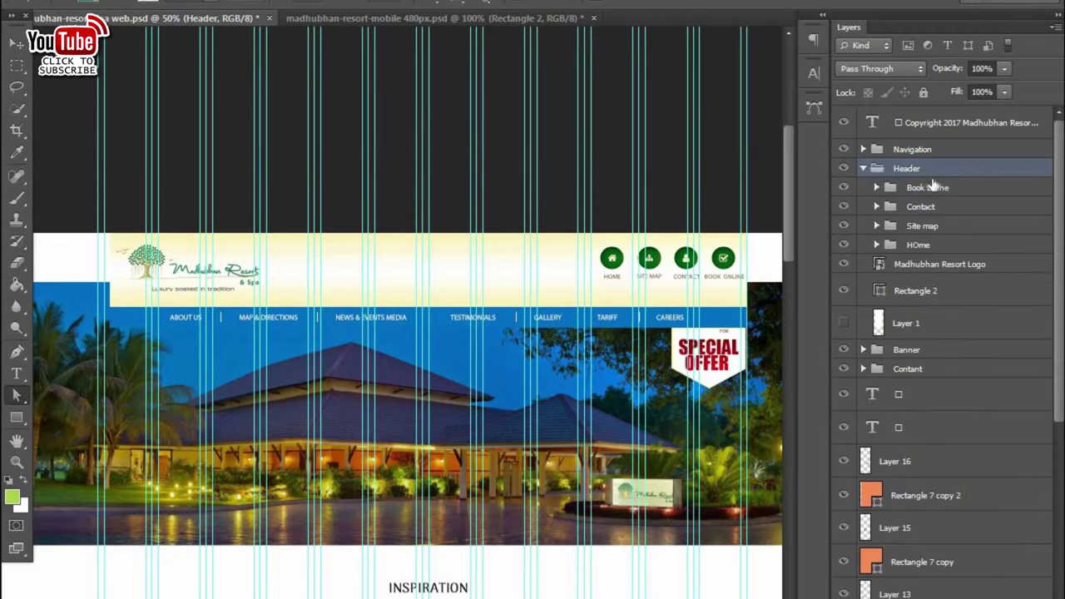
click(927, 187)
shift+click(917, 245)
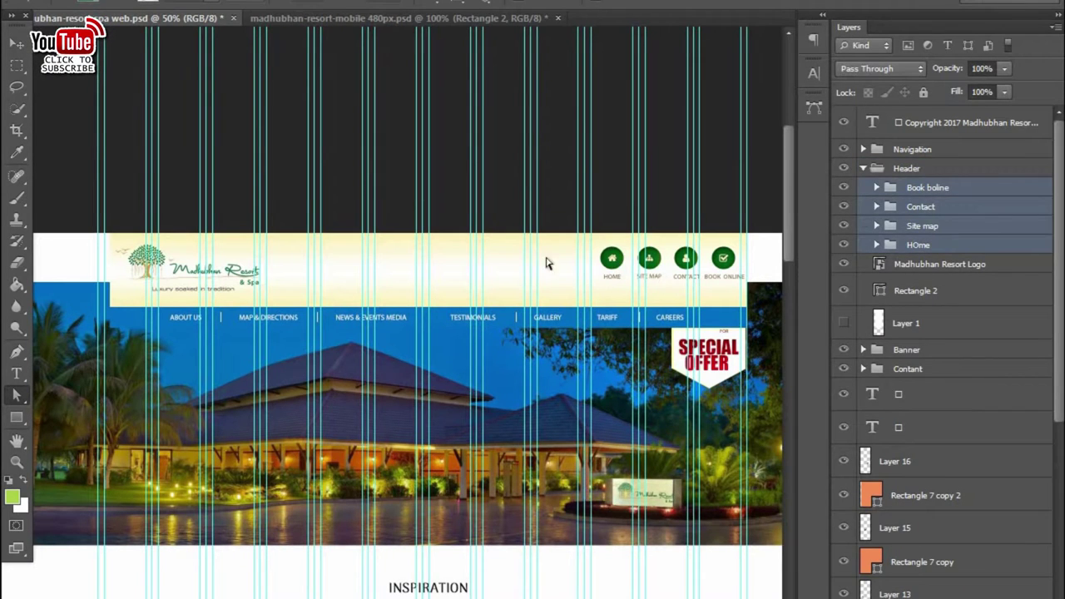
click(621, 259)
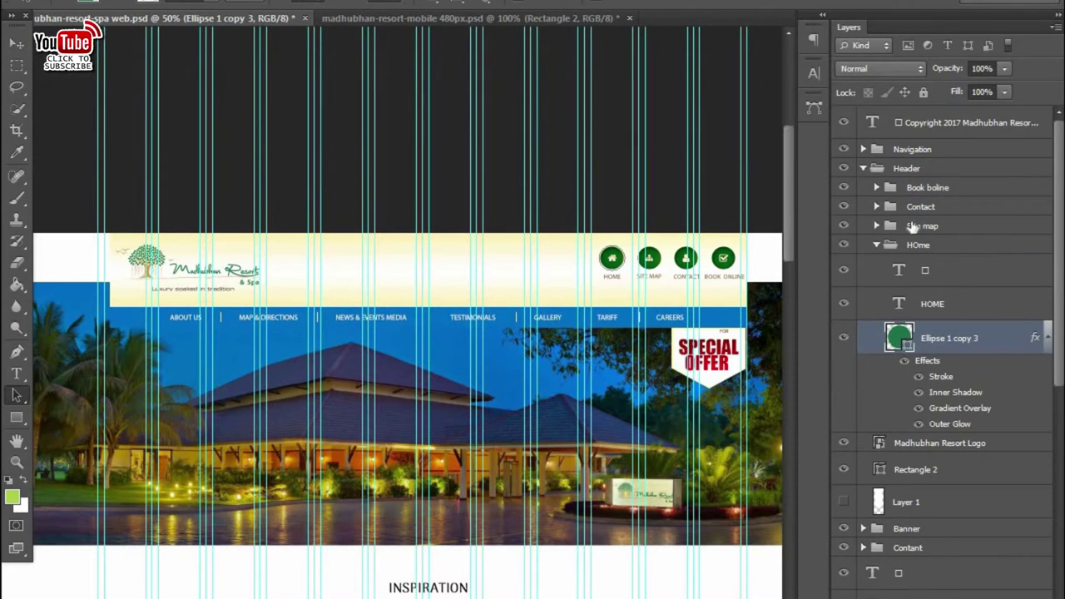
click(927, 187)
shift+click(918, 245)
- Copy the HOME, SITE MAP, CONTACT and BOOK ONLINE icons into the mobile header
drag(625, 264, 268, 455)
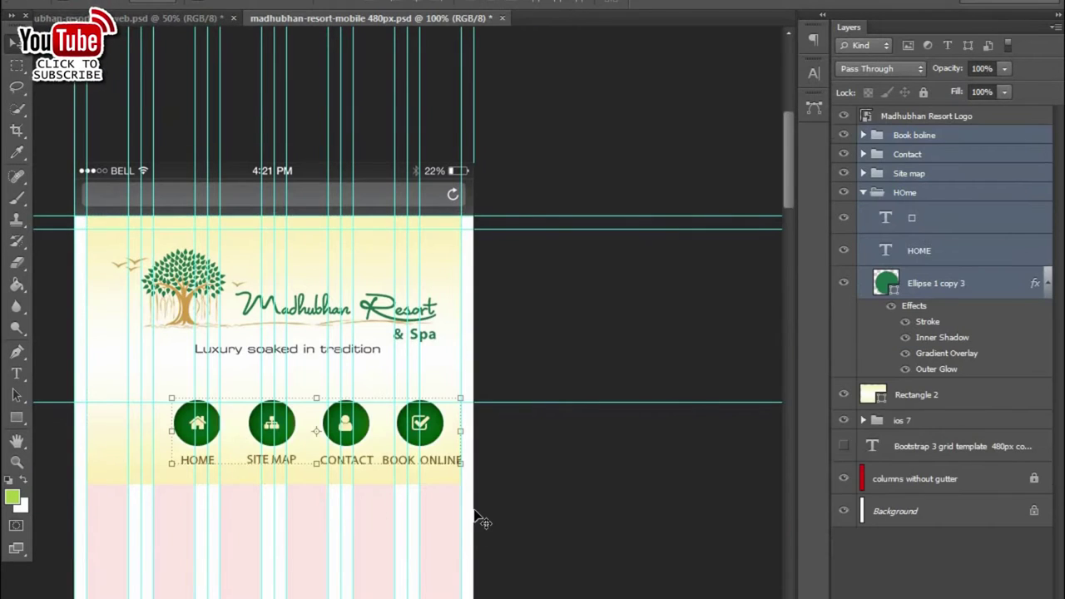
key(shift+Left)
key(shift+Left)
key(shift+Left)
key(shift+Left)
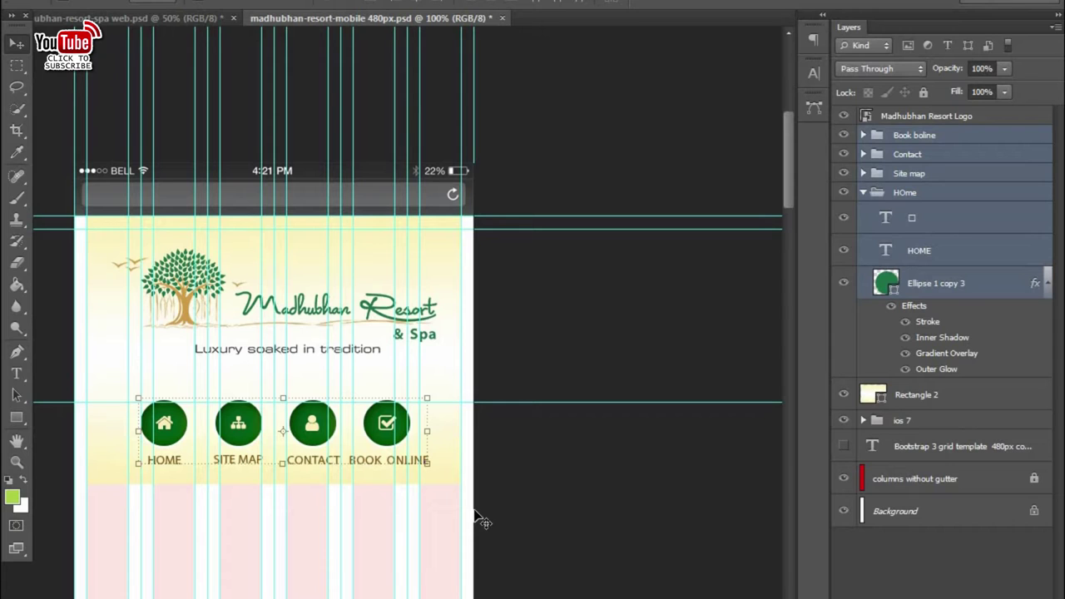
click(582, 563)
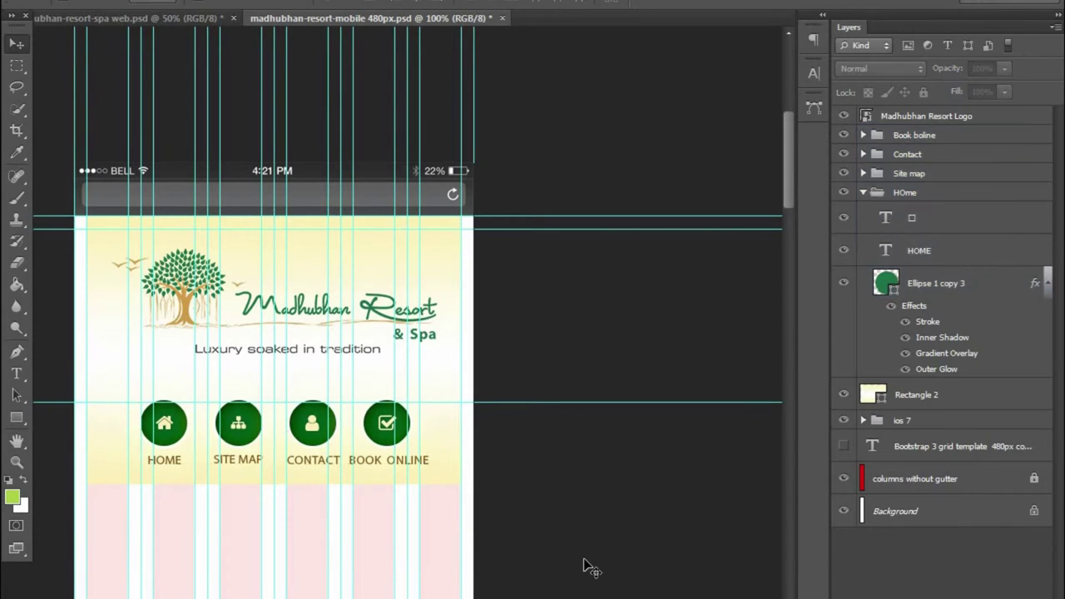
key(ctrl+minus)
key(ctrl+plus)
- Nudge the cream header rectangle with Path Selection until it sits on the top guide
click(412, 478)
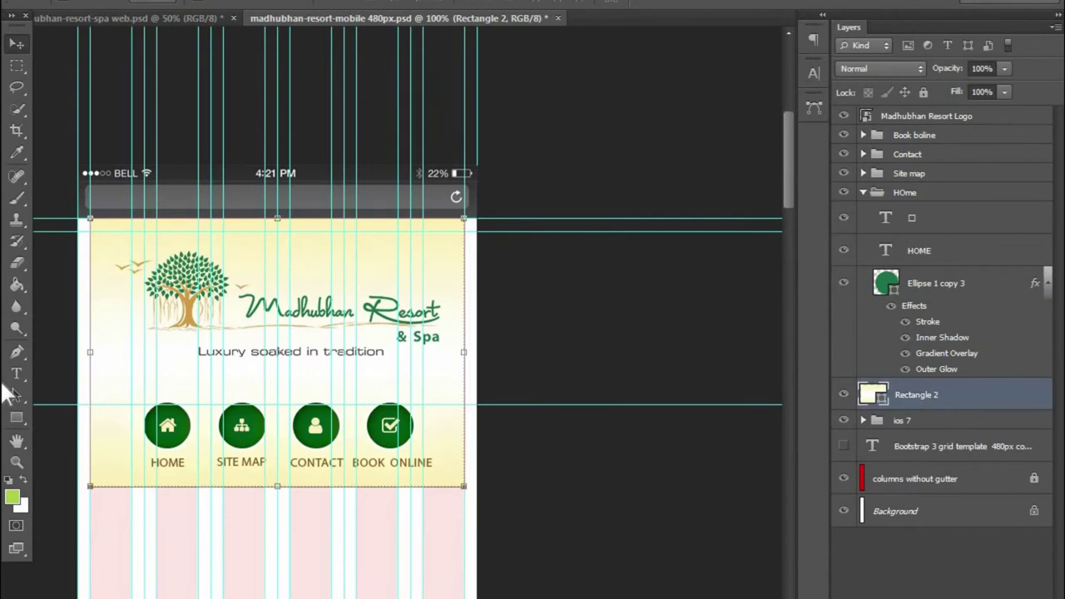
click(18, 396)
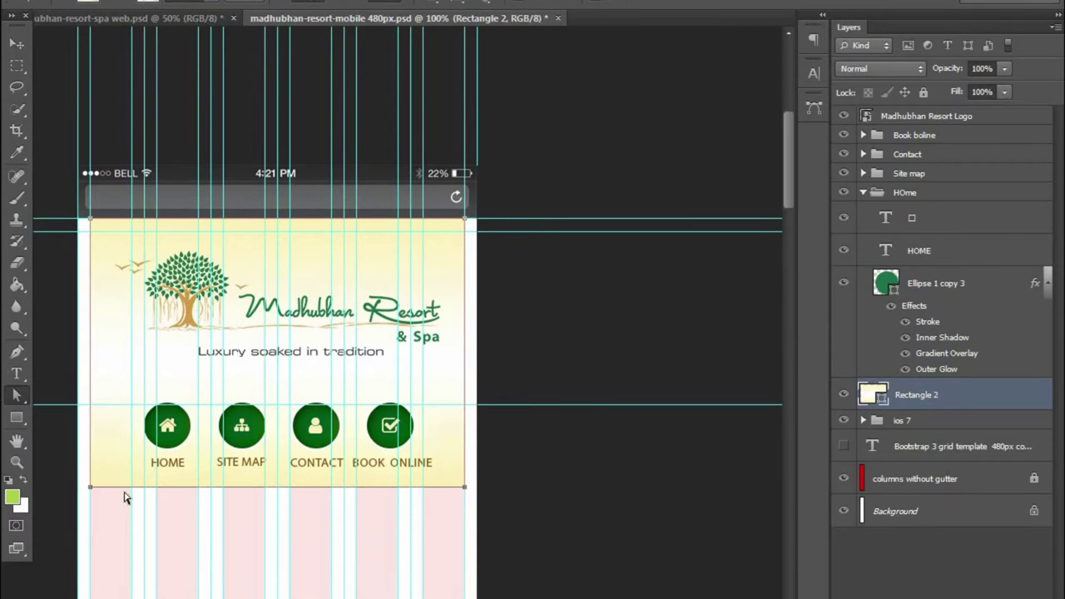
key(shift+Down)
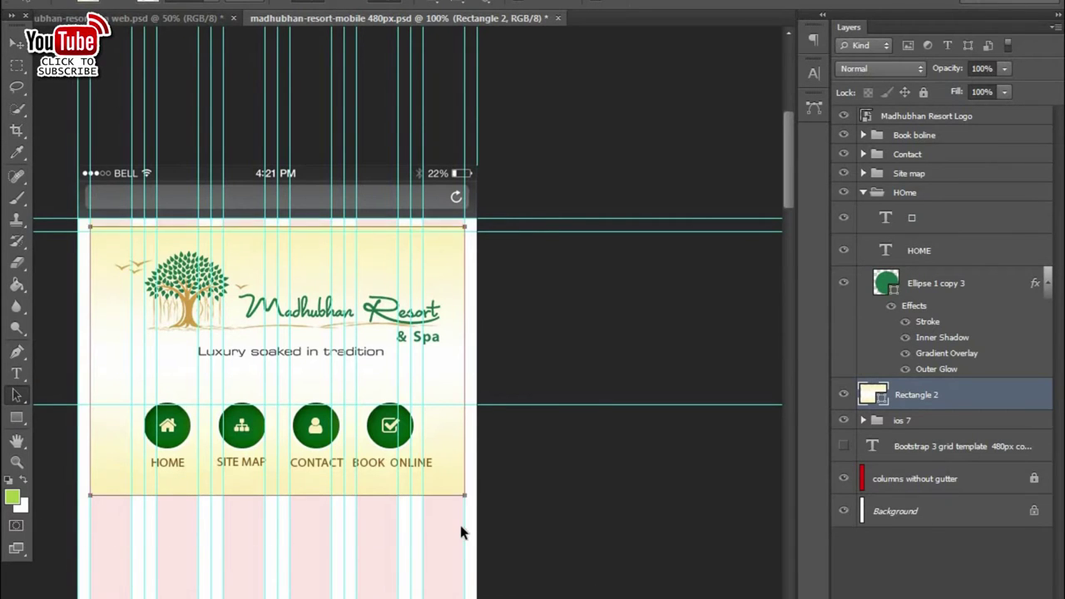
key(shift+Down)
key(shift+Down)
key(shift+Down)
key(shift+Up)
key(shift+Up)
key(shift+Up)
key(v)
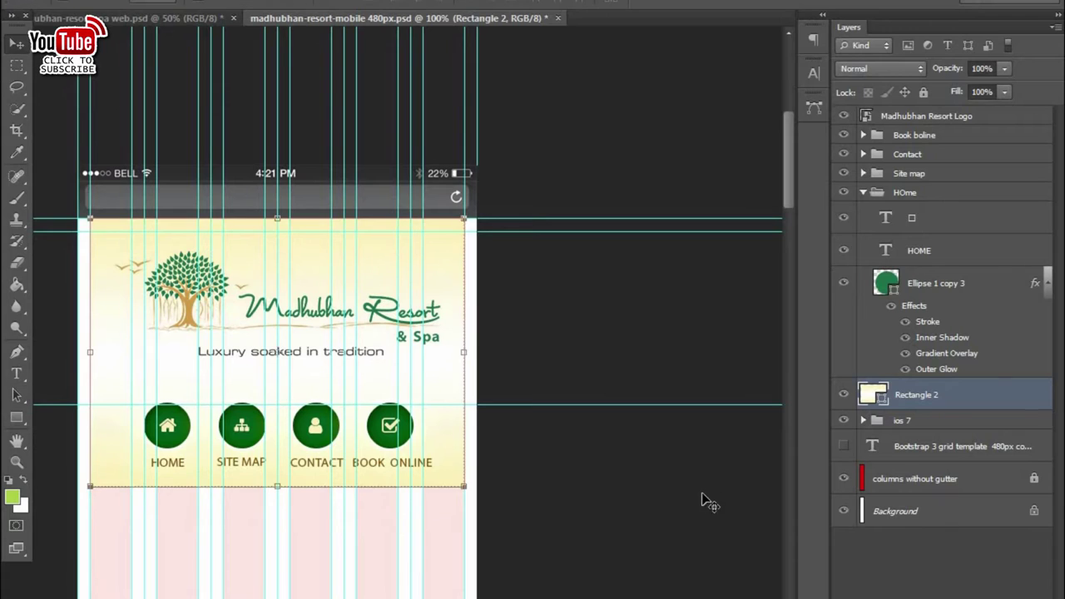
key(ctrl+minus)
key(ctrl+plus)
key(ctrl+plus)
key(ctrl+minus)
key(ctrl+minus)
key(ctrl+plus)
click(926, 118)
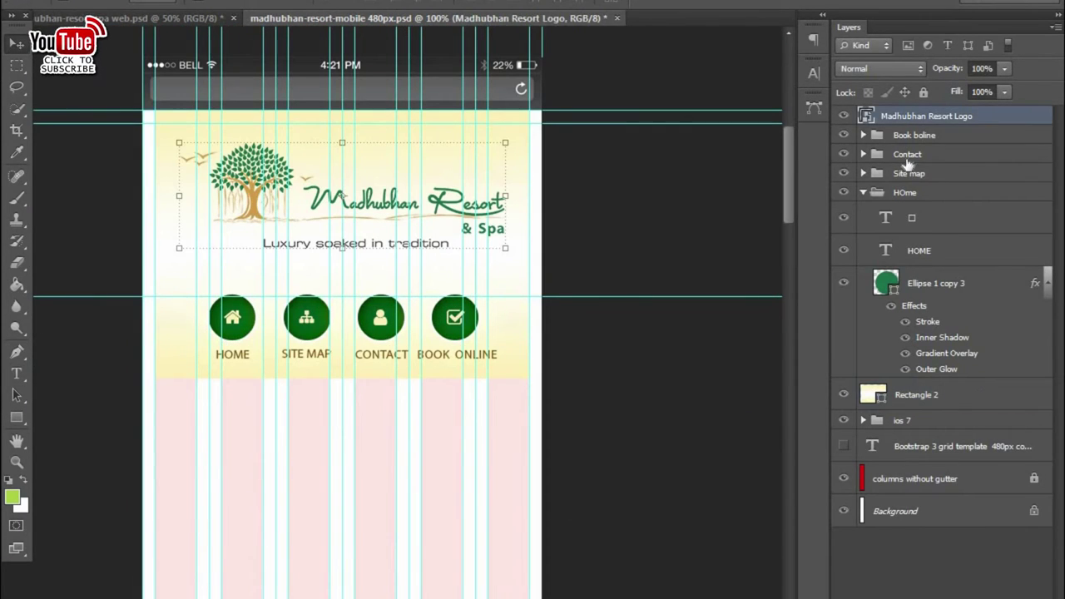
- Group the logo, icons and header background into a group named 'Header'
shift+click(951, 399)
click(862, 192)
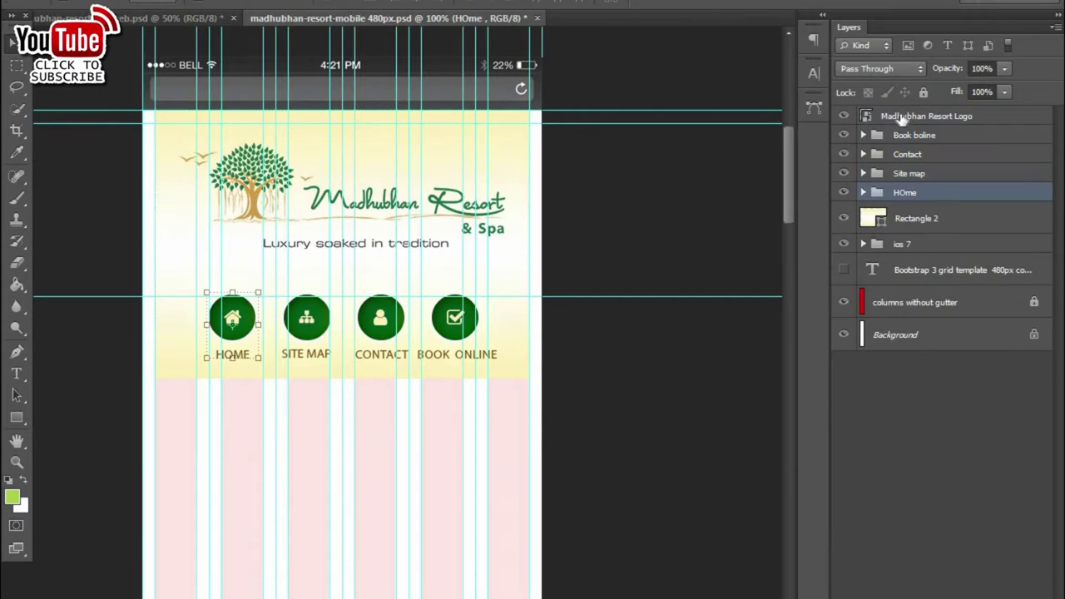
click(925, 116)
shift+click(918, 218)
key(ctrl+g)
key(ctrl+h)
double_click(908, 115)
text(He)
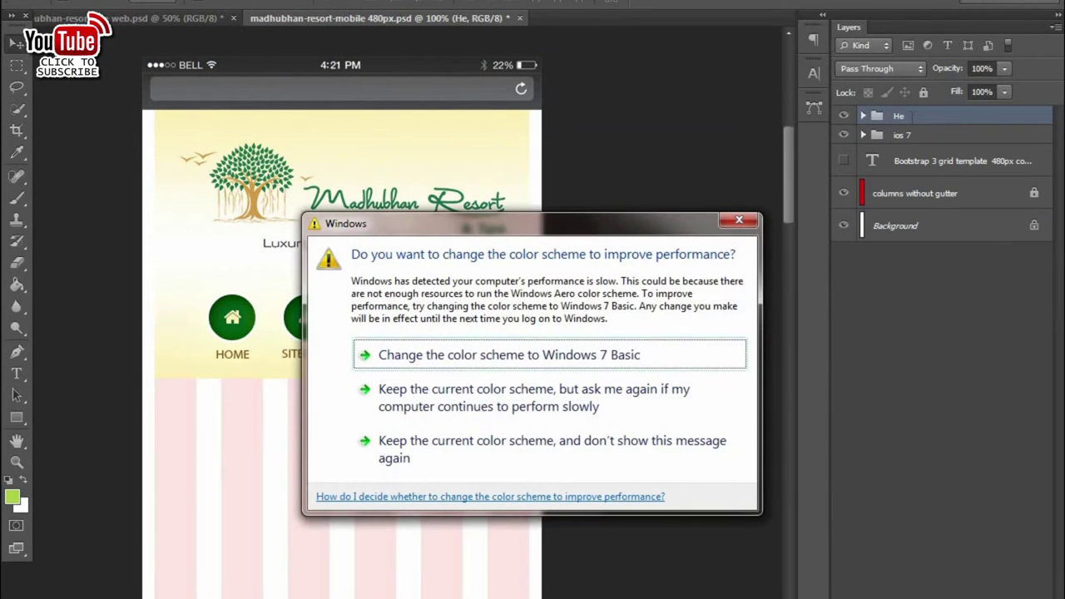
click(740, 221)
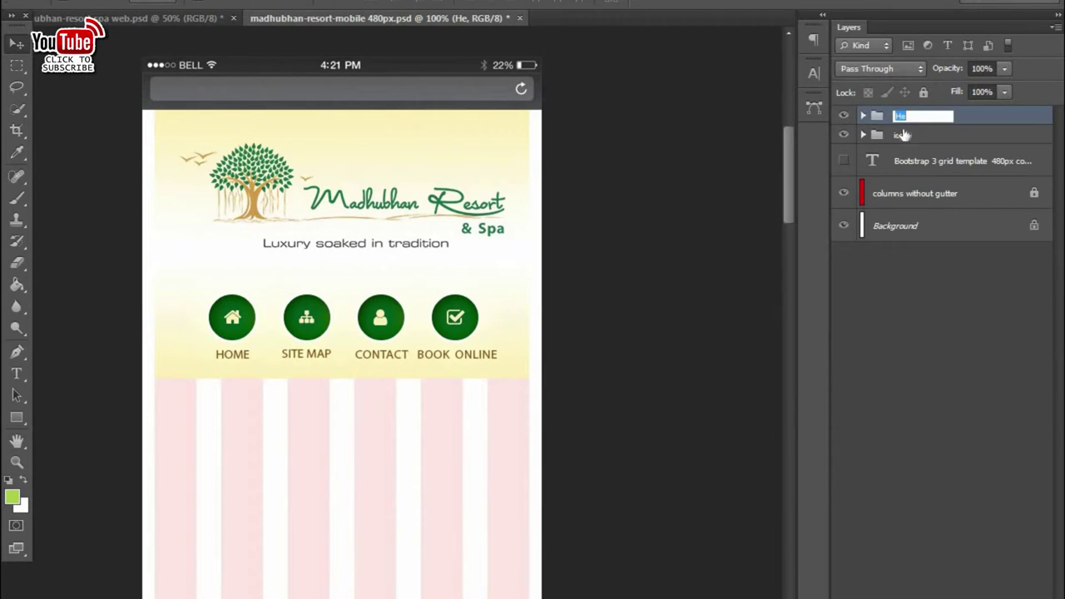
click(948, 419)
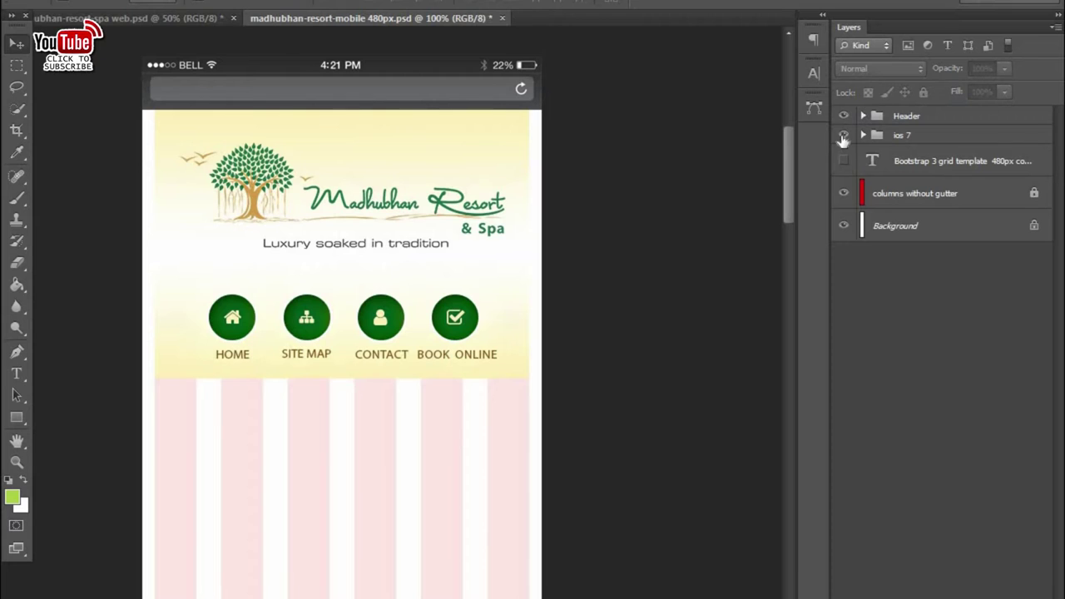
key(ctrl+minus)
key(ctrl+plus)
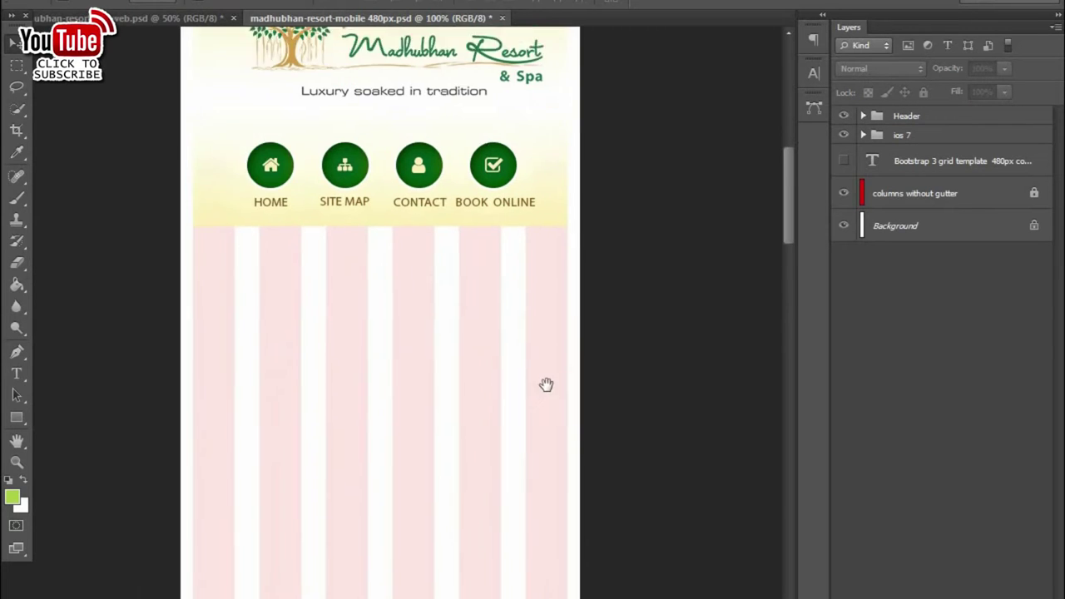
- Copy the resort banner photo from the web design into the mobile layout
key(ctrl+Tab)
key(ctrl+minus)
key(ctrl+plus)
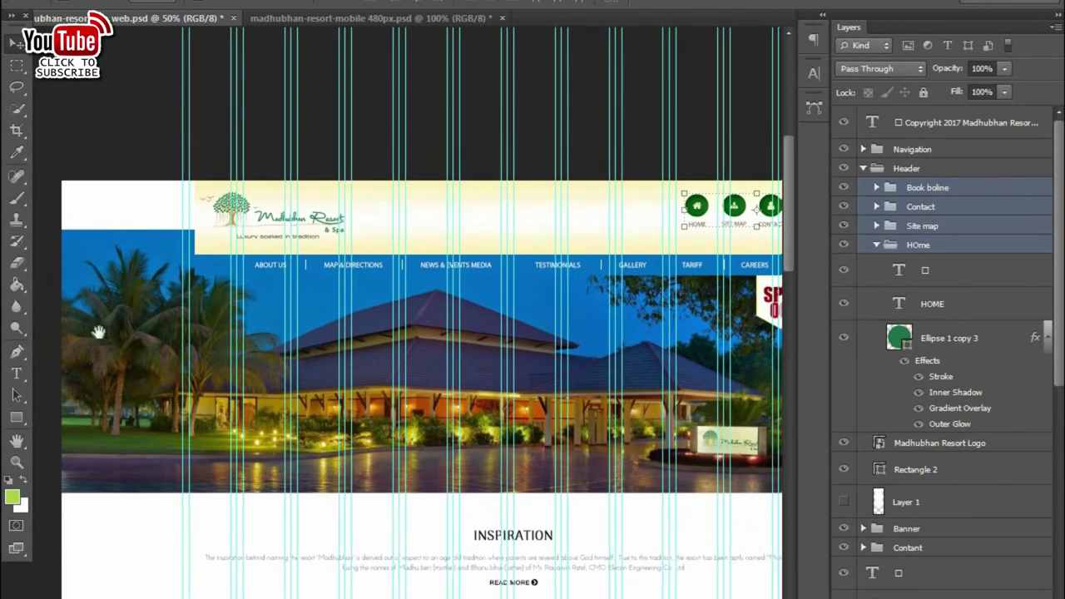
click(73, 401)
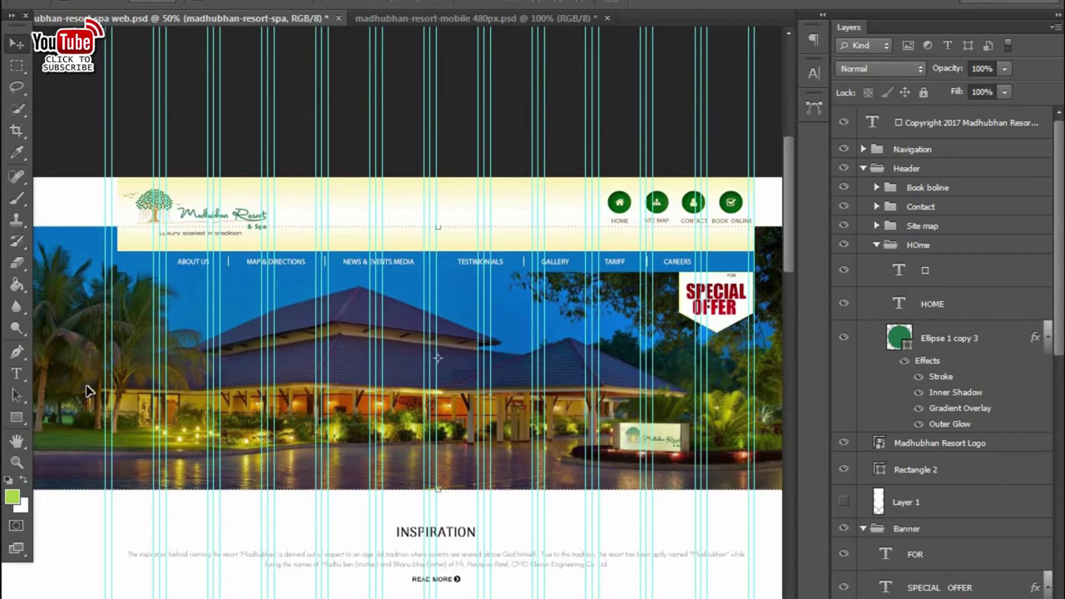
drag(88, 386, 363, 413)
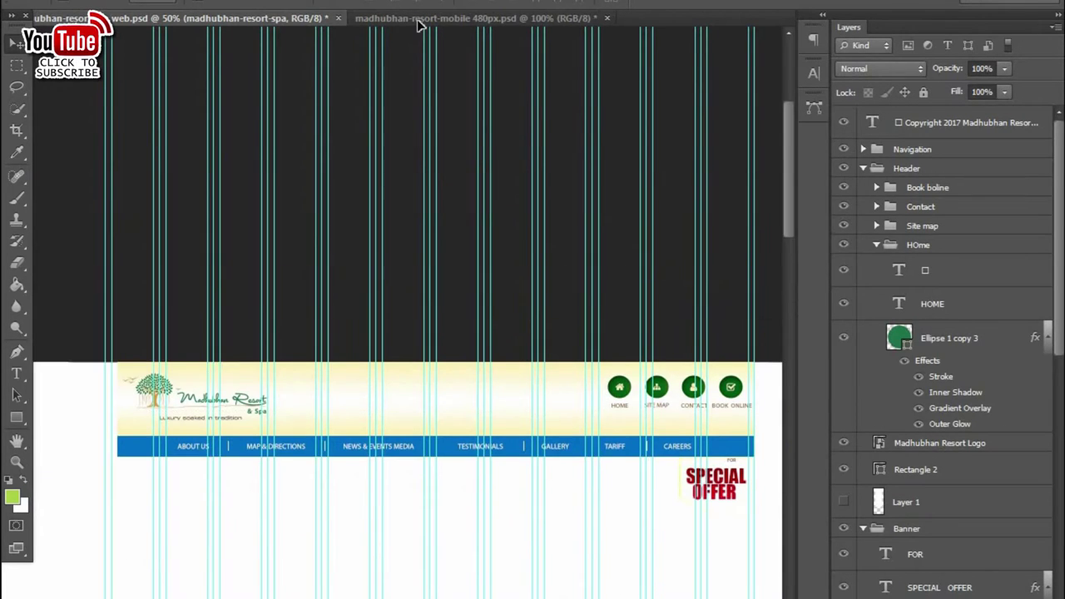
key(ctrl+minus)
key(ctrl+minus)
key(ctrl+minus)
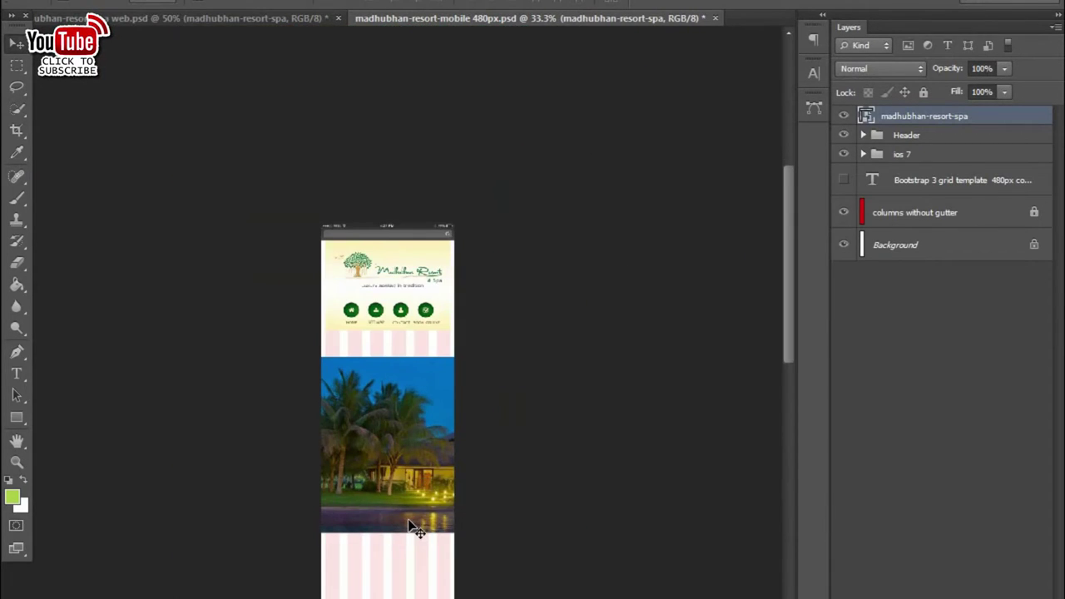
- Scale the banner photo to the 480px layout width and place it under the icons
key(ctrl+t)
drag(299, 359, 505, 416)
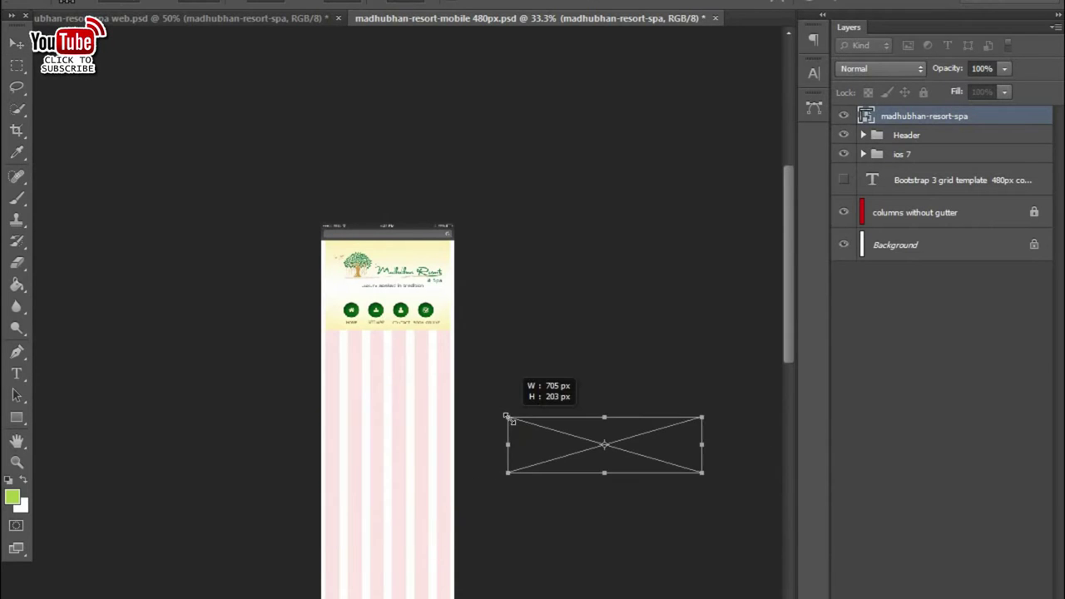
drag(571, 427, 380, 332)
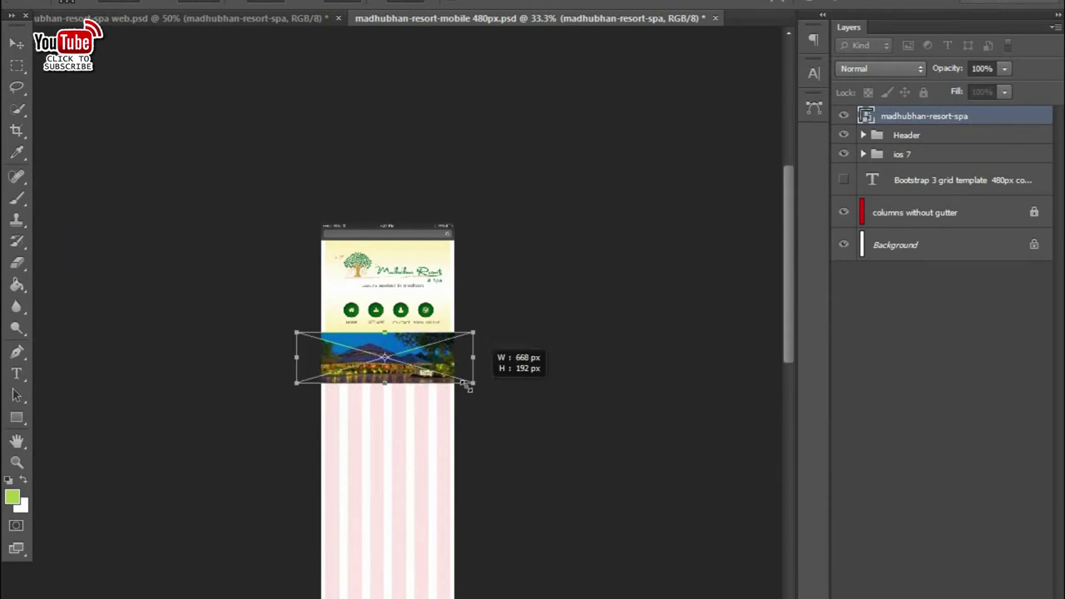
drag(485, 391, 466, 378)
key(ctrl+1)
drag(429, 257, 428, 264)
drag(163, 349, 181, 339)
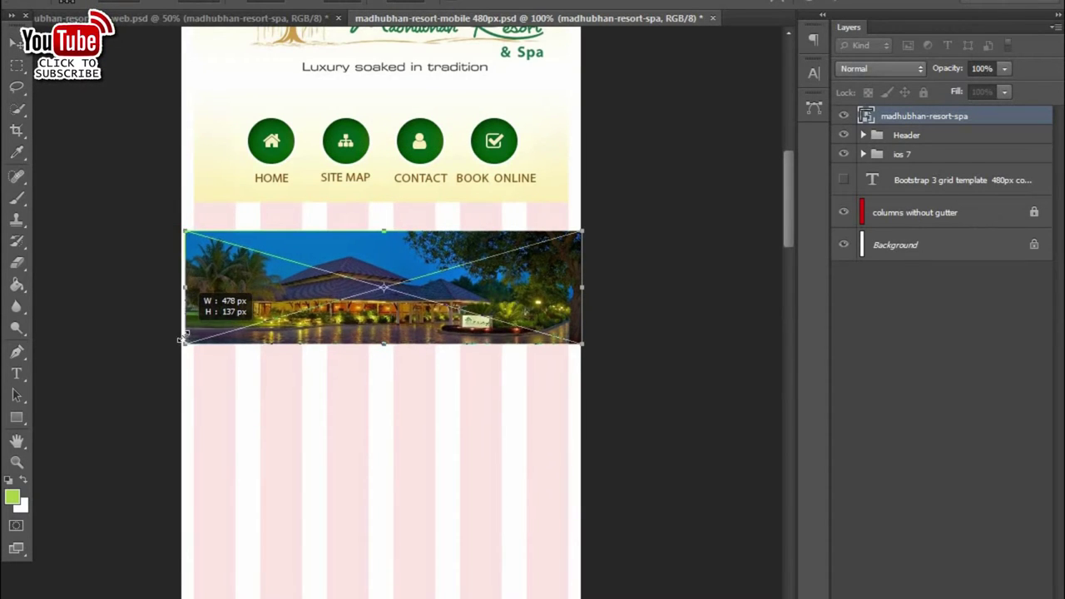
key(Return)
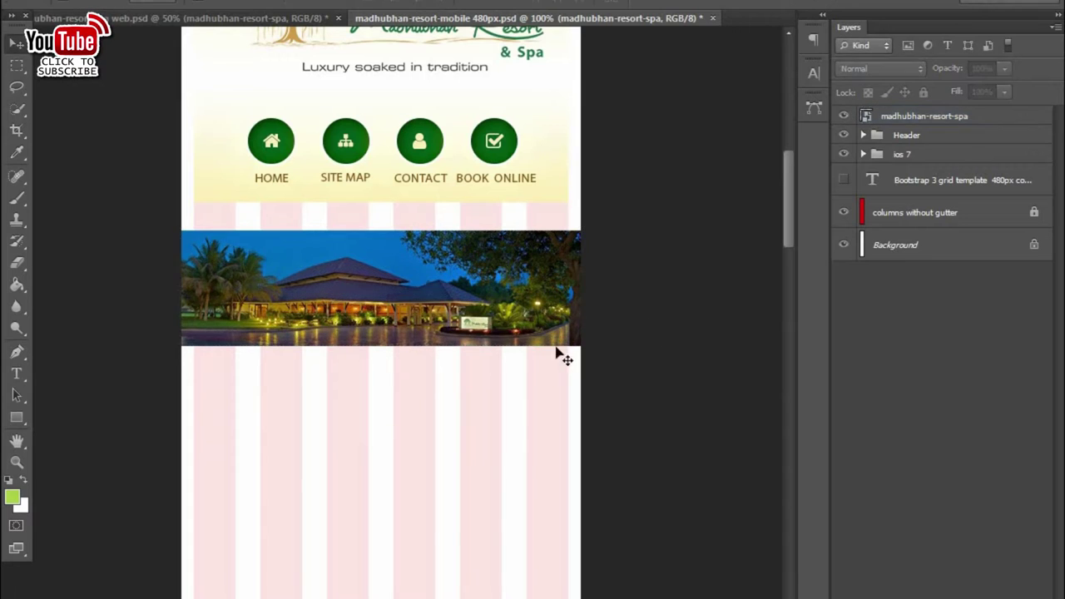
- Enlarge the banner further, lower it below the icons, and open its smart object contents
scroll(499, 333, down, 1)
scroll(534, 297, up, 2)
scroll(535, 297, down, 2)
drag(523, 363, 657, 386)
mouse_move(502, 322)
mouse_down()
mouse_move(502, 364)
mouse_move(442, 394)
mouse_up()
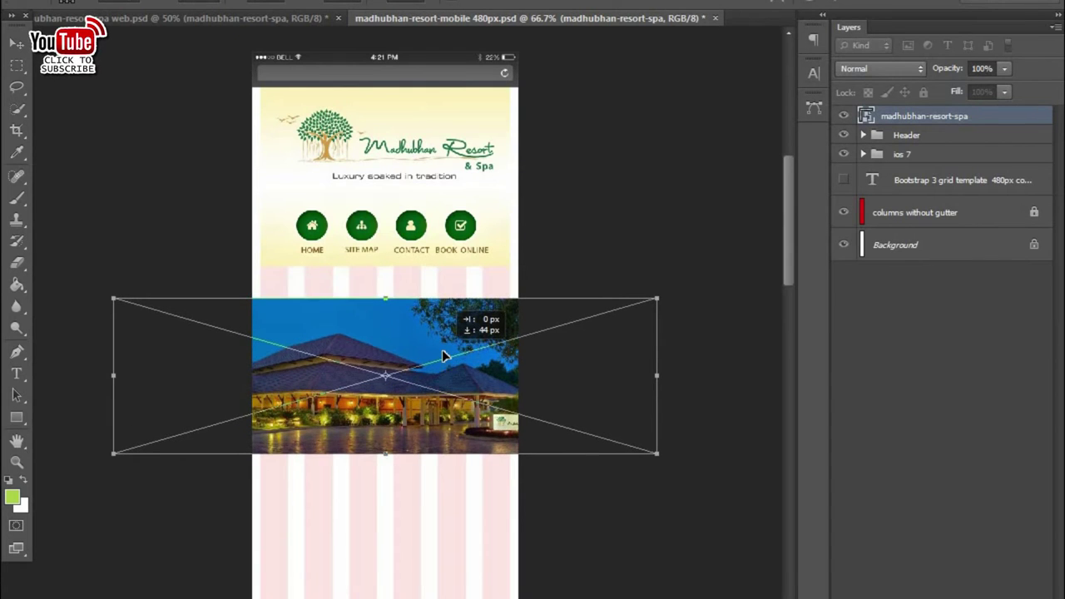
key(Return)
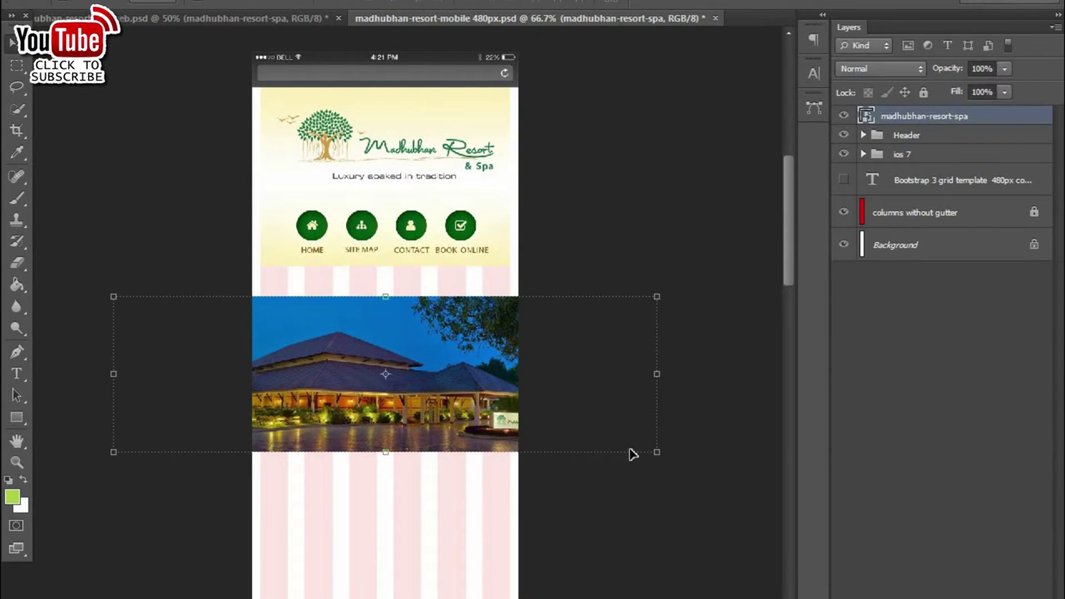
double_click(866, 115)
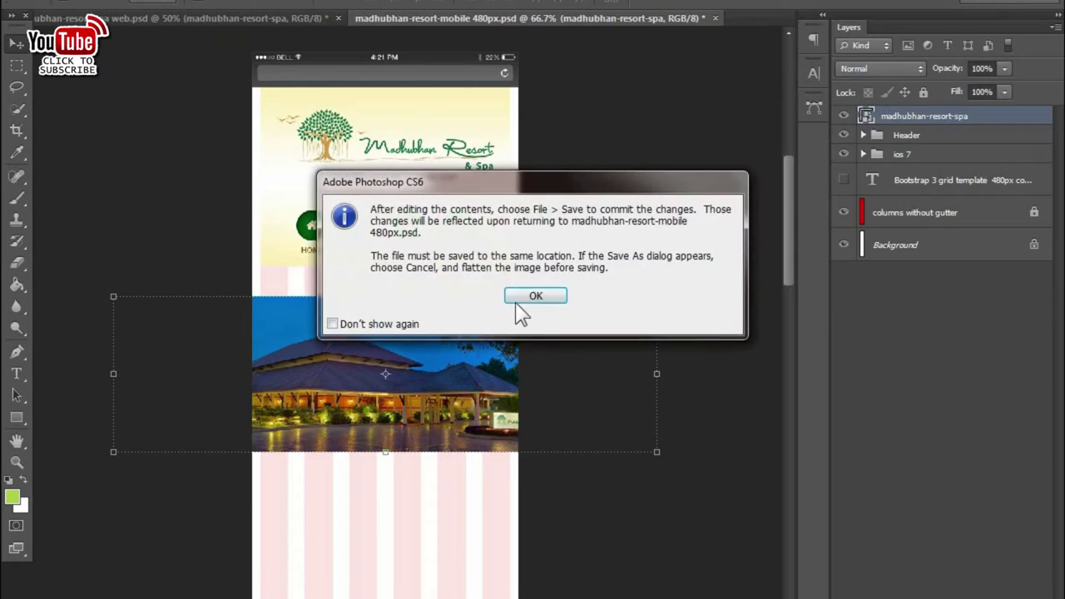
- Dismiss the smart-object notices, close the banner file, and place the resort panorama at mobile width
click(520, 298)
click(467, 253)
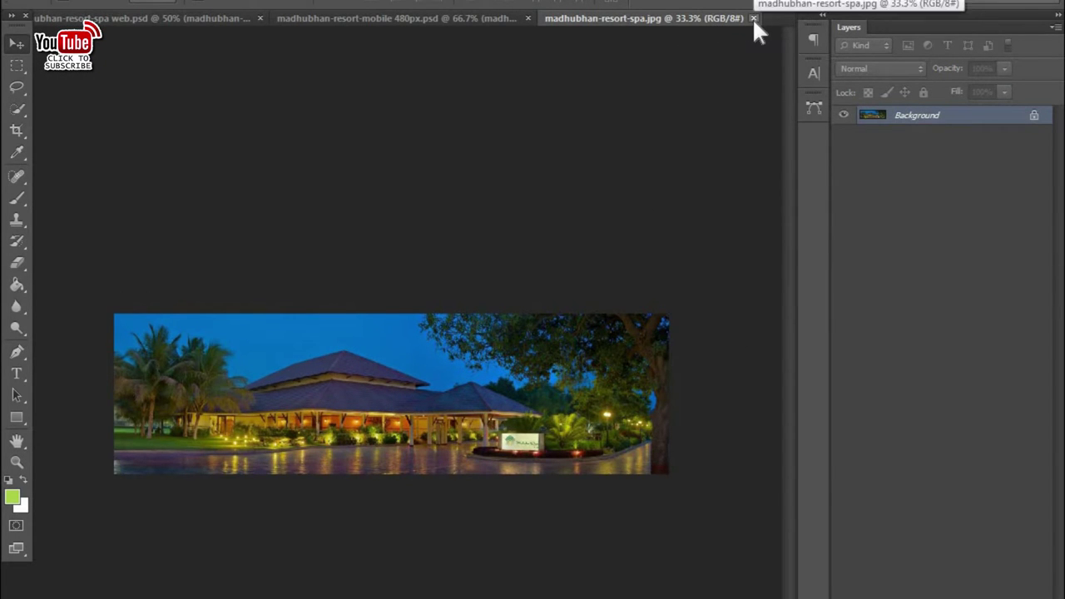
click(752, 17)
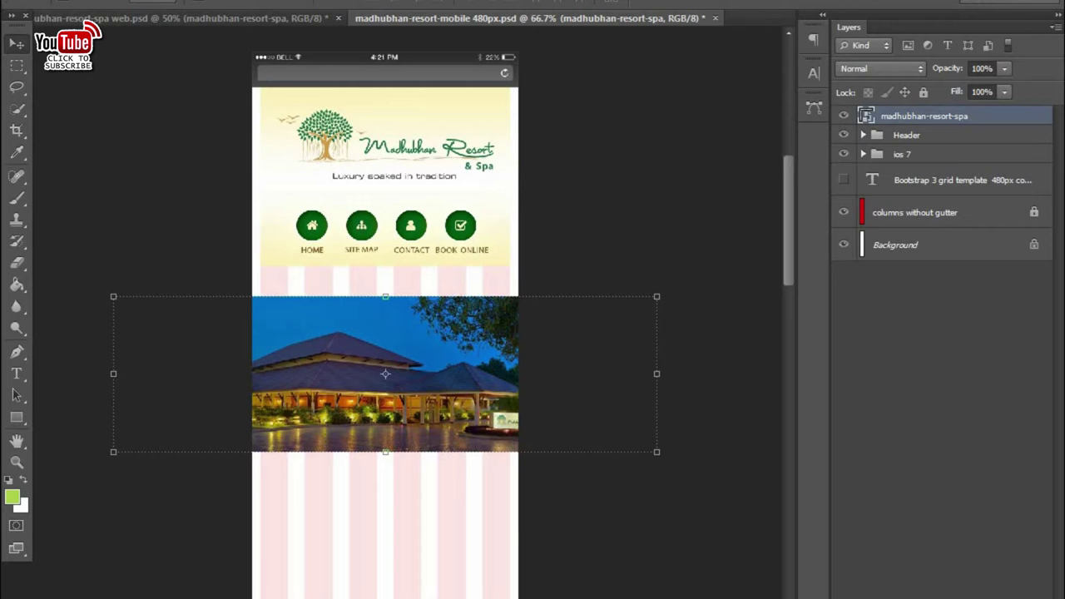
click(97, 236)
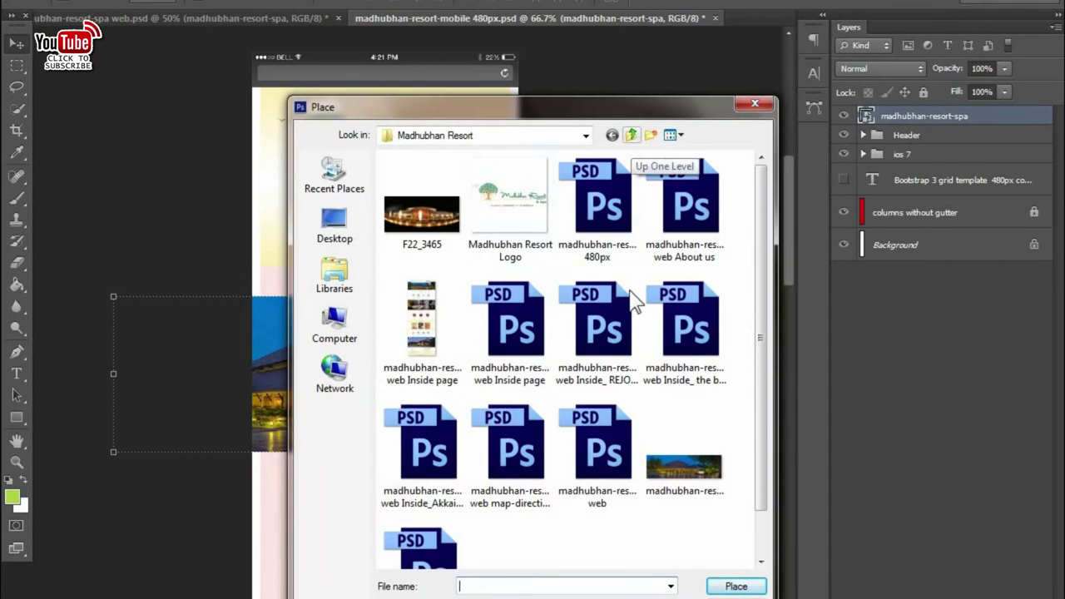
double_click(683, 466)
mouse_move(529, 362)
mouse_down()
mouse_move(447, 327)
mouse_move(470, 320)
mouse_up()
drag(505, 367, 519, 383)
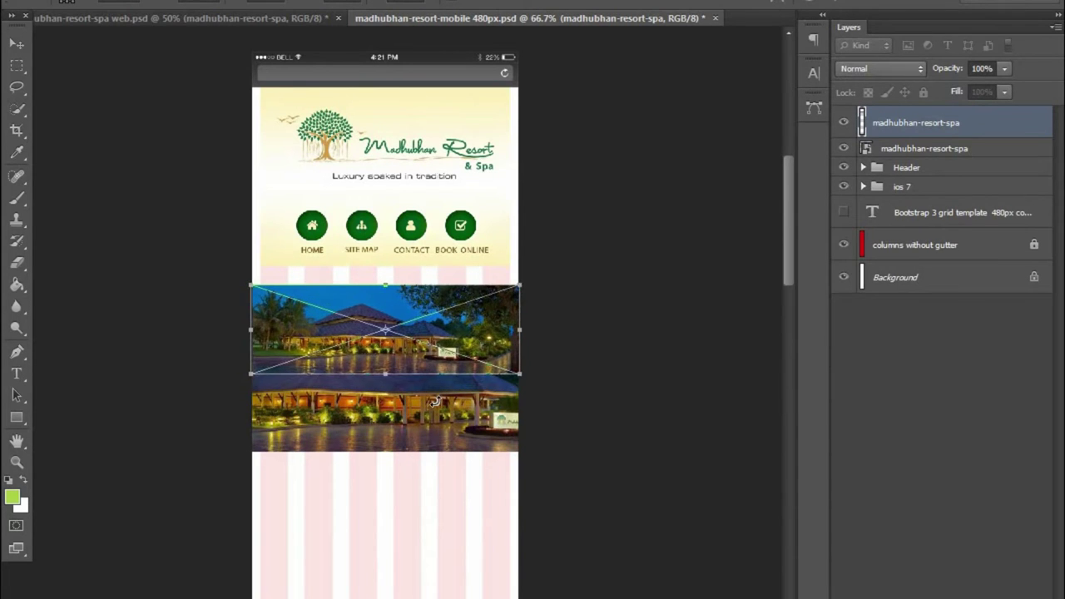
key(Return)
click(17, 43)
- Delete the old banner layer and move madhubhan-resort-spa below the Header group
click(403, 441)
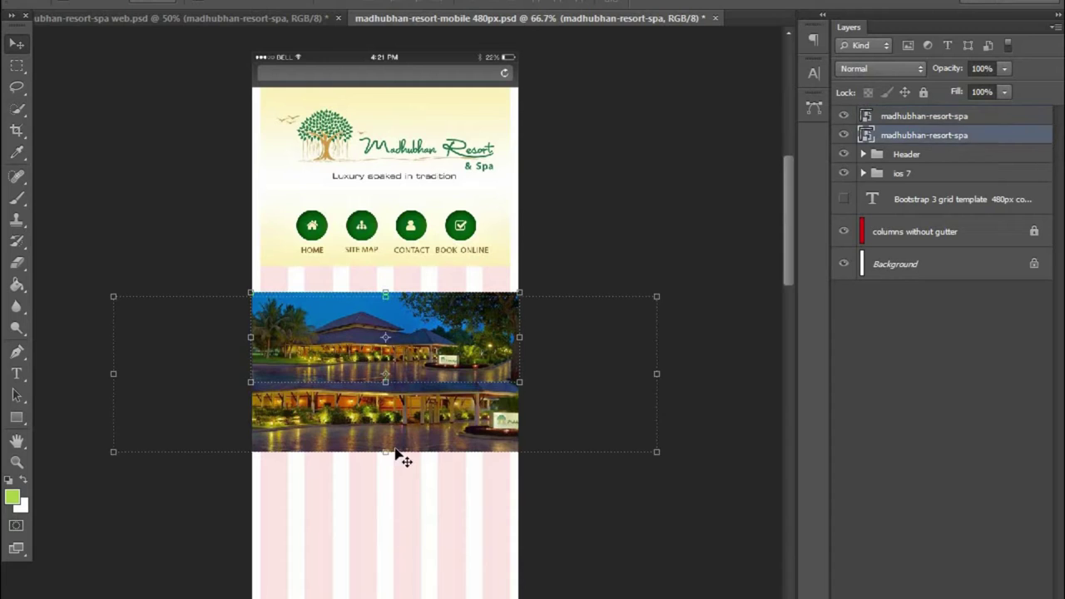
key(Delete)
click(944, 117)
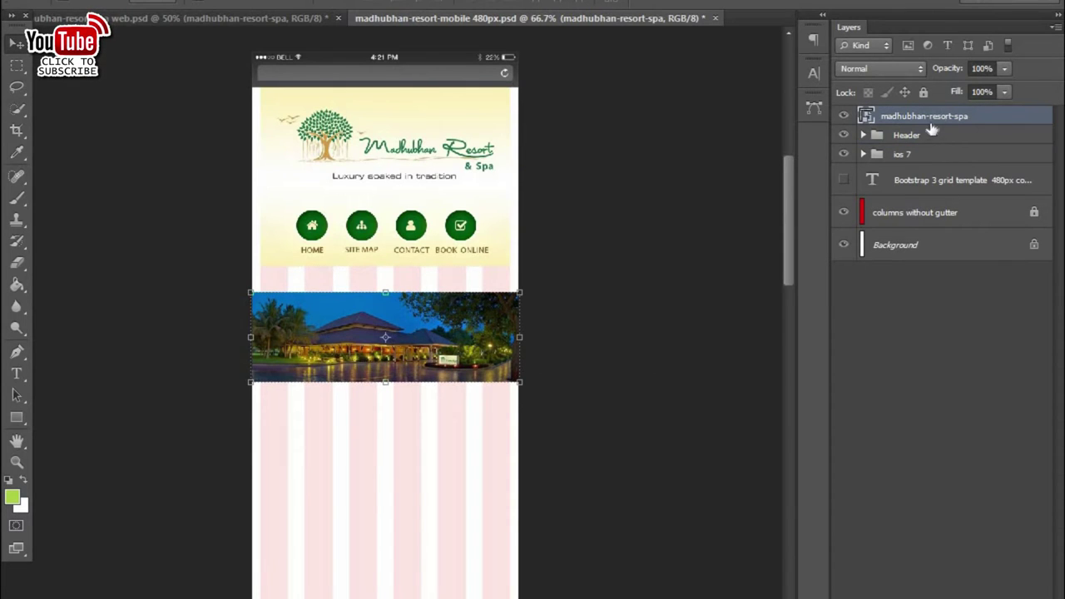
drag(987, 119, 987, 144)
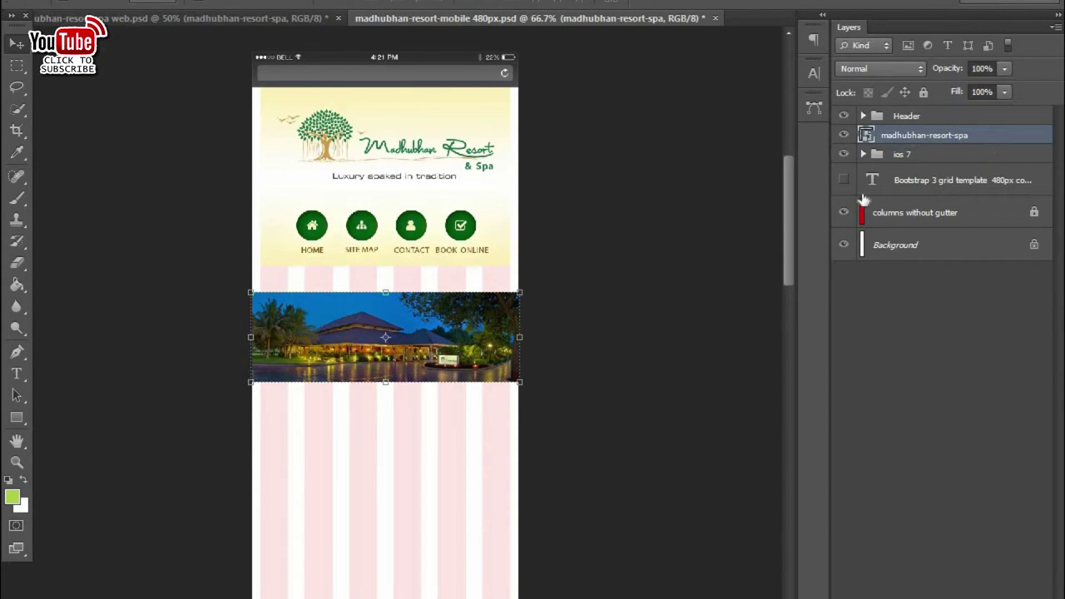
- Draw a full-width rectangle above the banner, filled with the sampled banner sky blue
scroll(392, 396, up, 1)
mouse_move(428, 332)
mouse_down()
mouse_move(428, 347)
mouse_move(429, 336)
mouse_up()
click(17, 416)
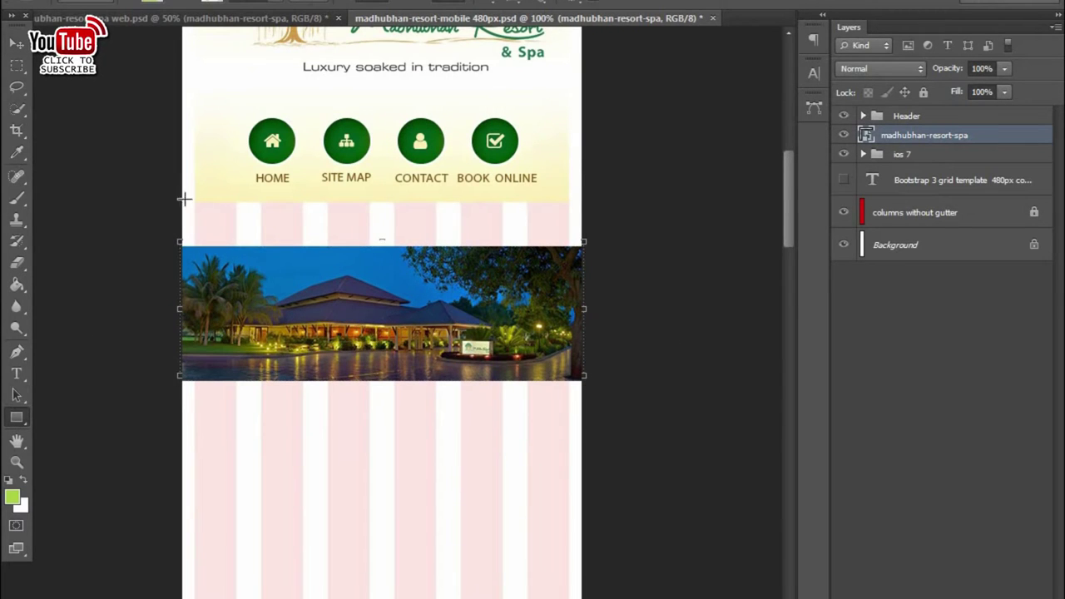
drag(182, 200, 582, 247)
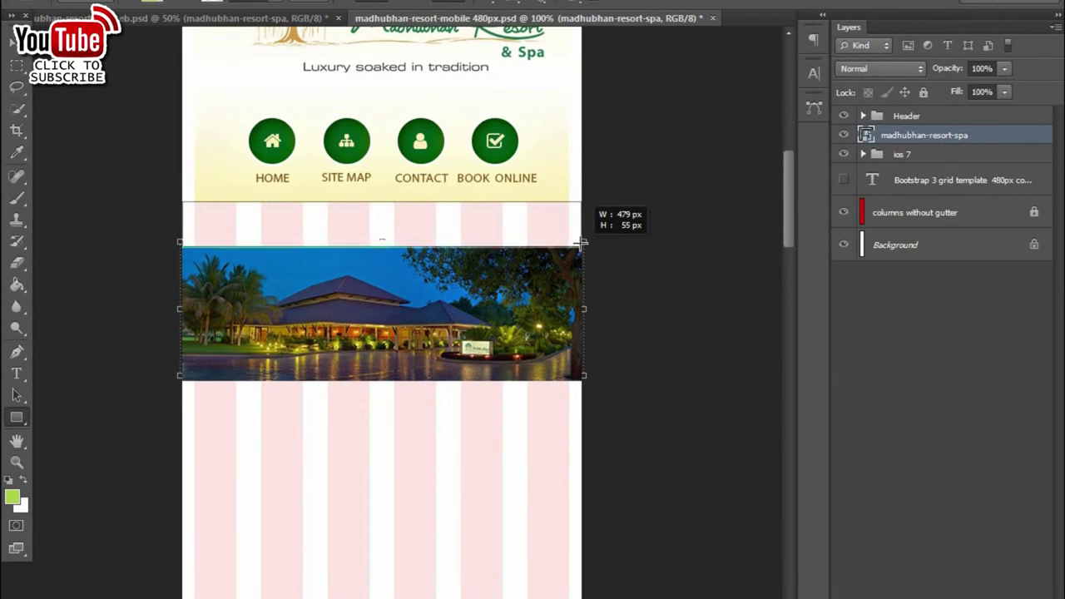
drag(582, 247, 582, 247)
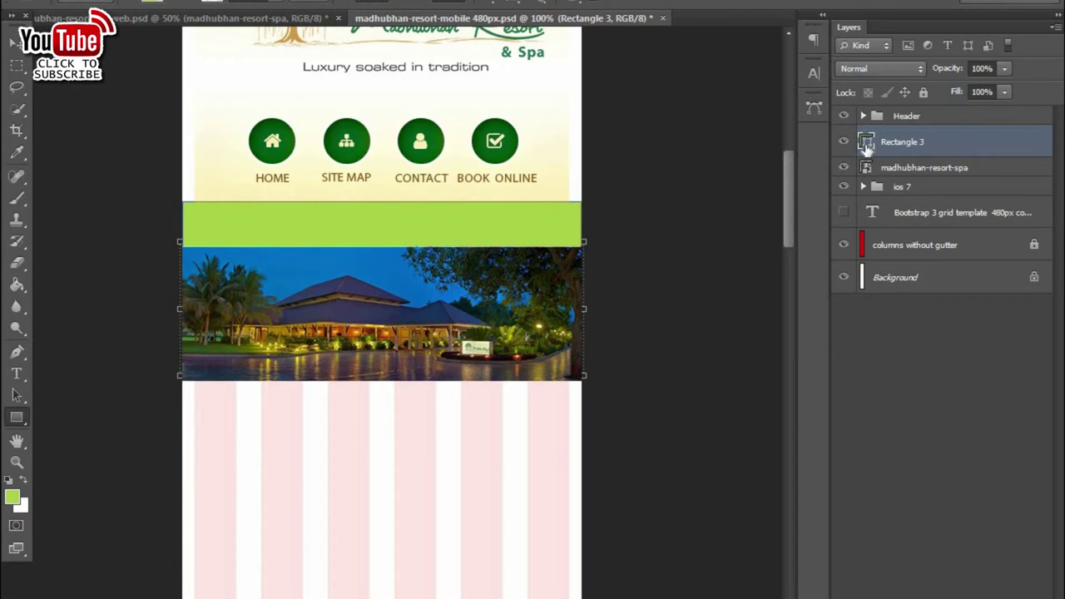
double_click(866, 141)
click(333, 248)
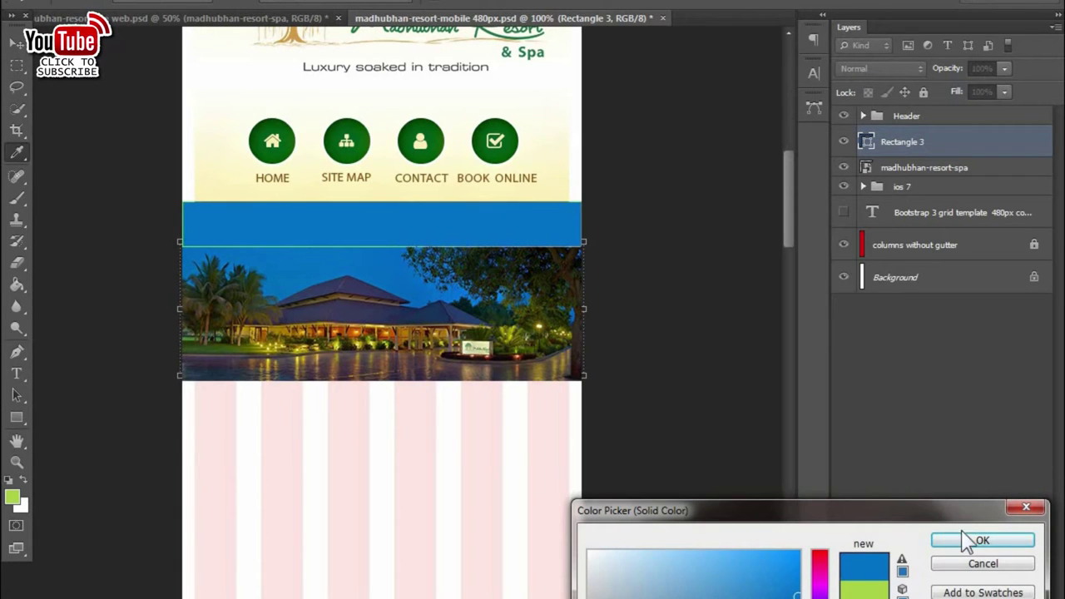
click(982, 540)
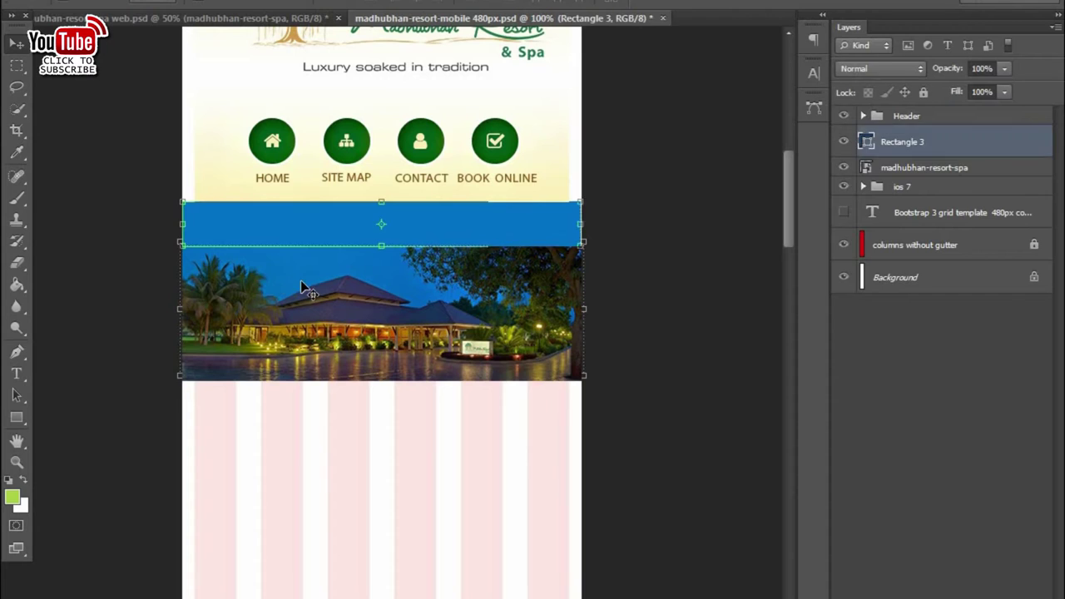
- Raise the blue rectangle's top edge behind the nav labels to a 96 px height
click(305, 341)
click(375, 225)
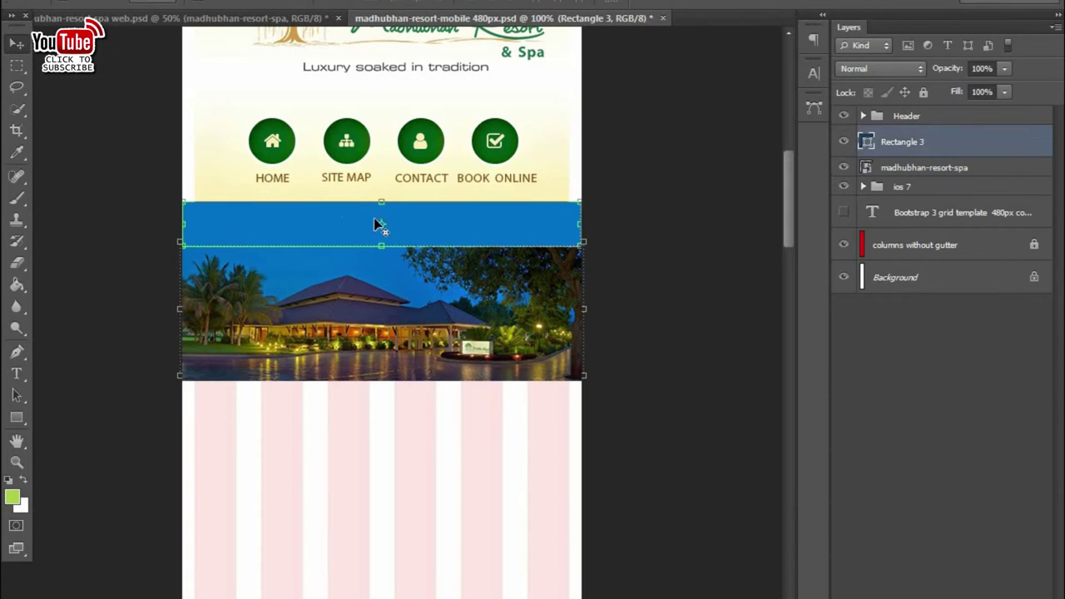
drag(382, 201, 381, 173)
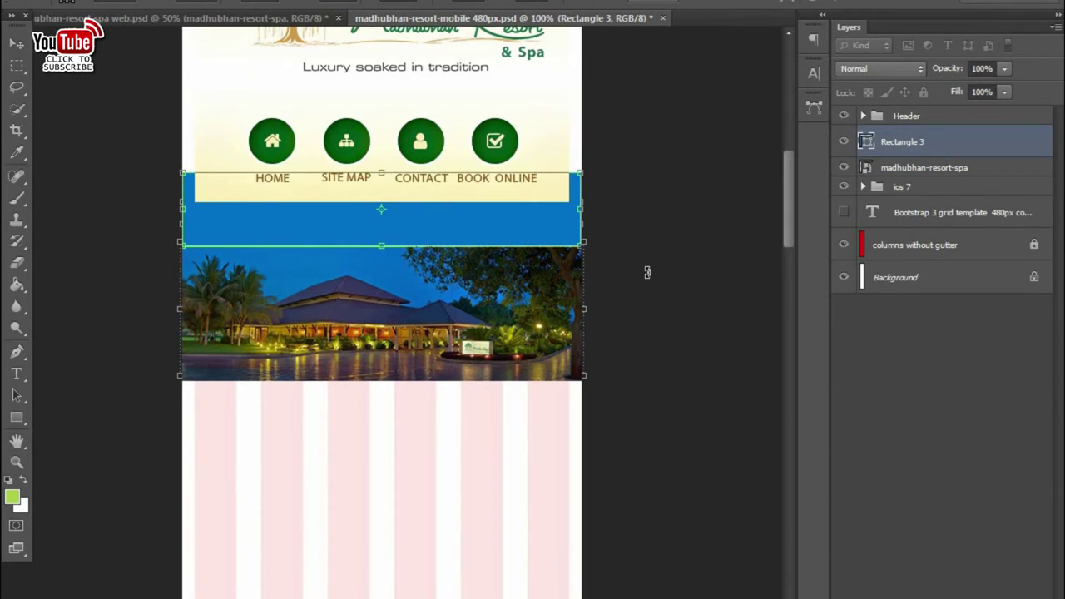
click(453, 221)
drag(381, 172, 385, 159)
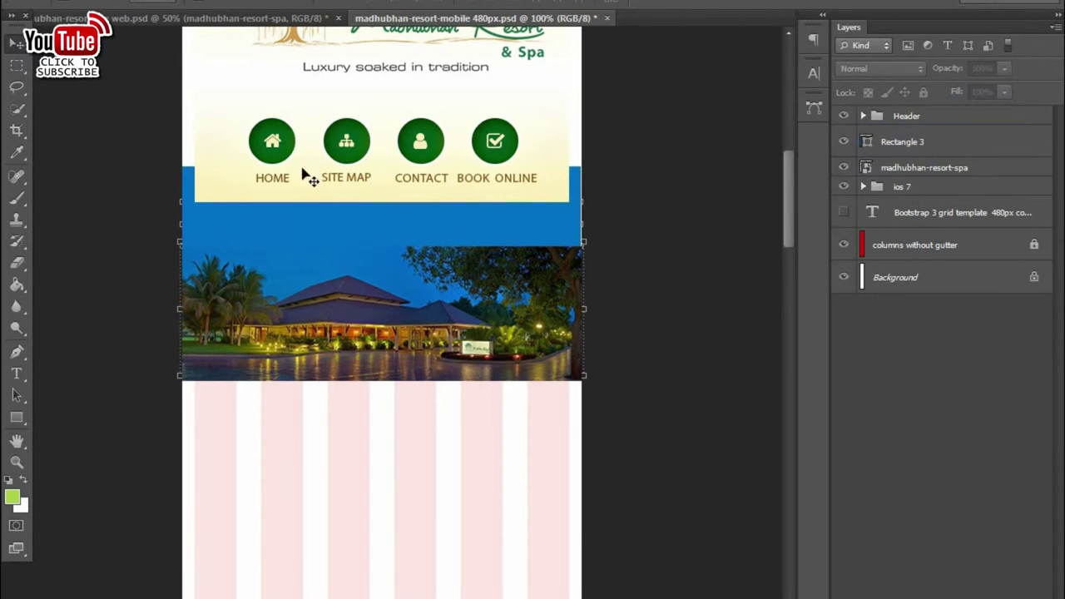
- Nudge the HOME and SITE MAP icon groups into position in the header
click(275, 179)
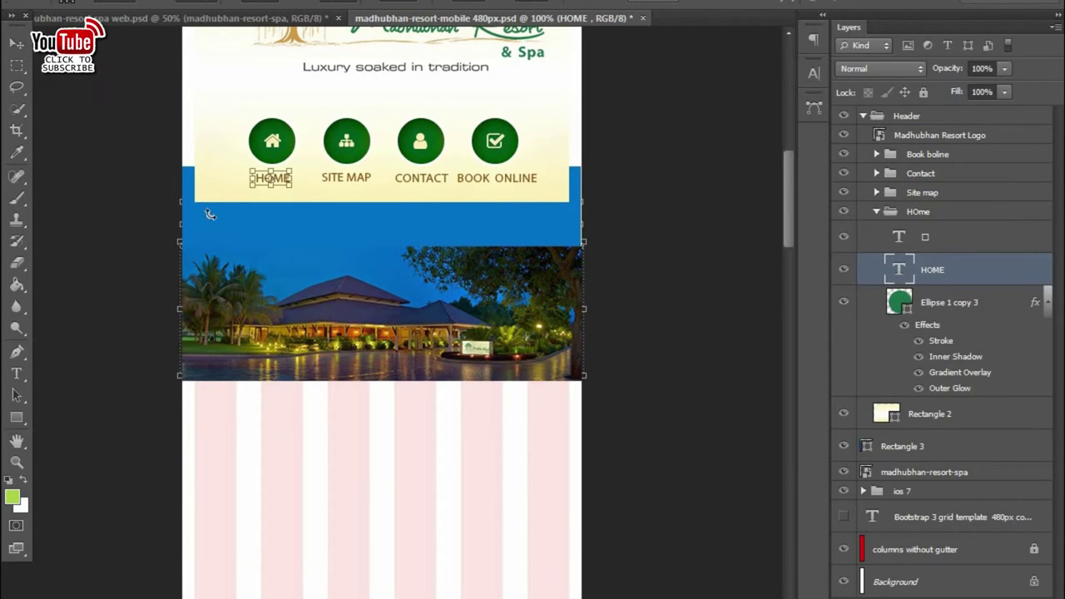
click(918, 213)
key(Left)
key(Left)
key(Left)
key(Left)
key(Left)
key(Left)
click(876, 212)
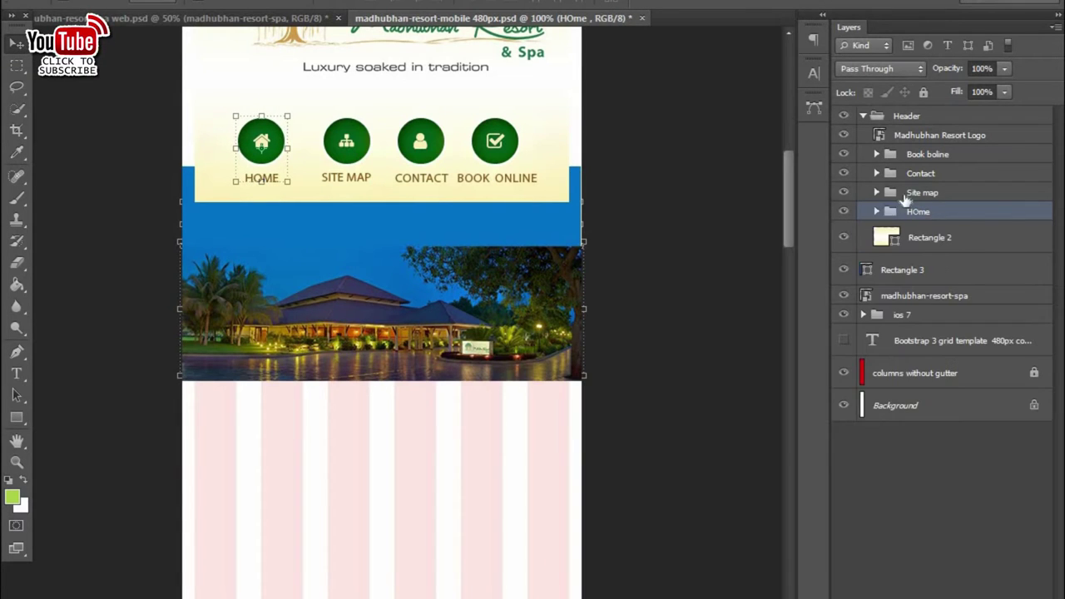
key(alt+bracketright)
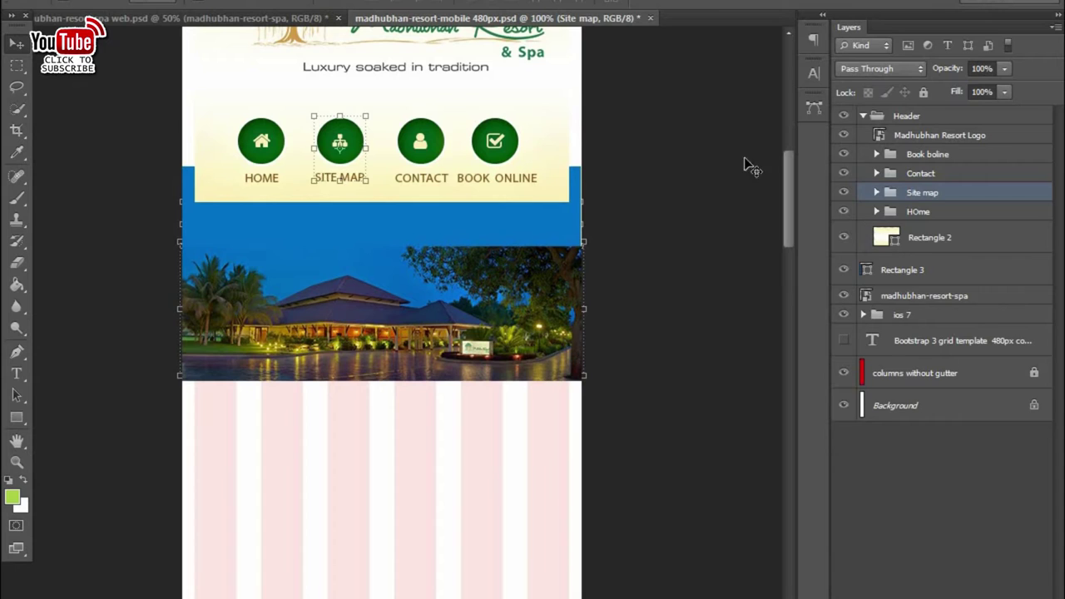
- Distribute the four nav icon groups by horizontal centres and shift them slightly left
click(519, 154)
click(950, 156)
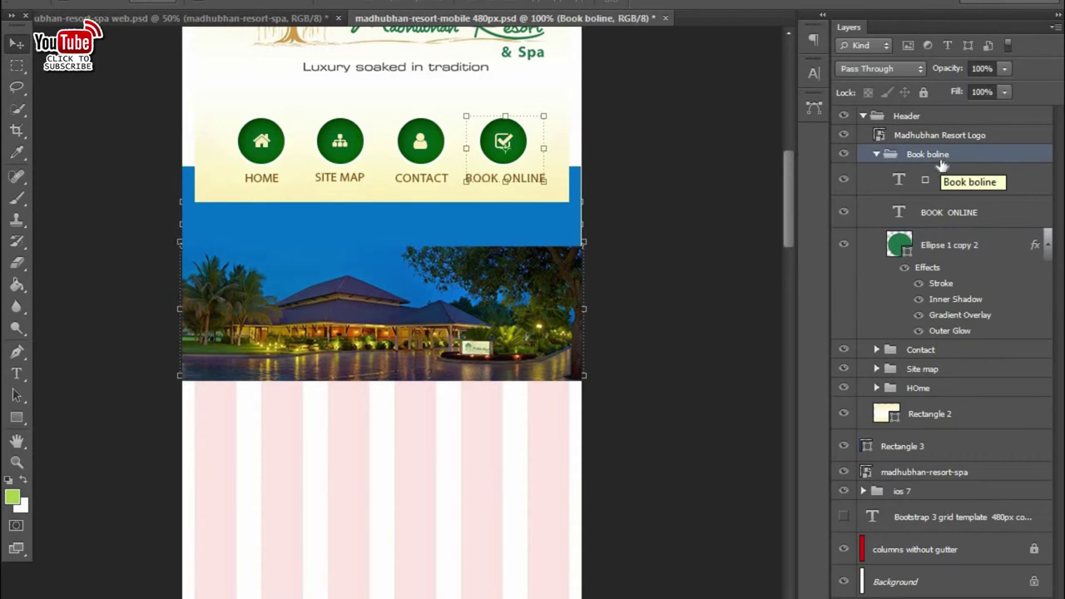
click(876, 155)
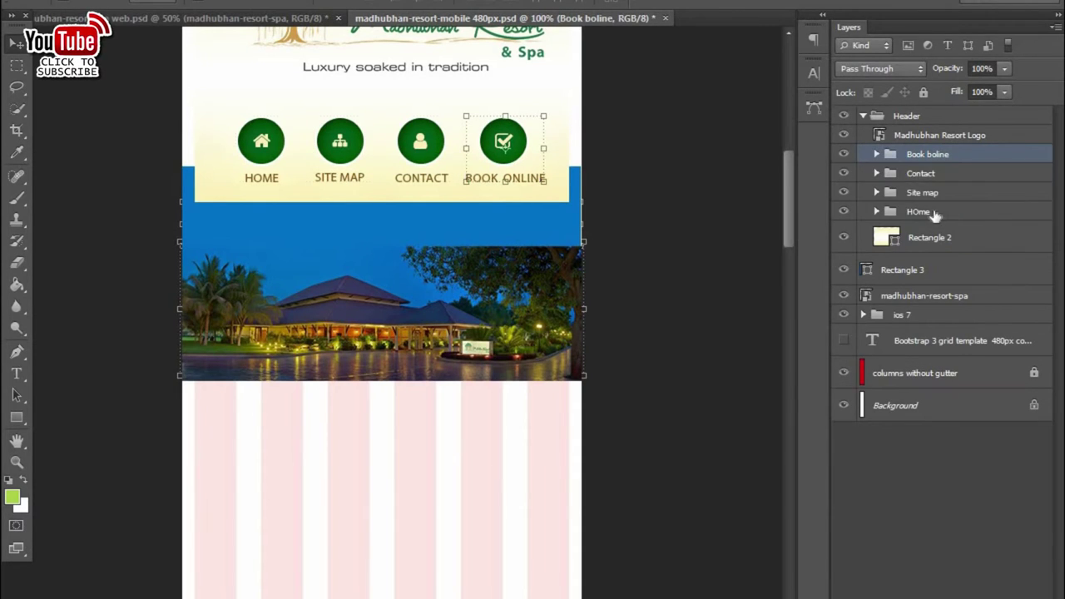
shift+click(923, 211)
click(561, 4)
key(Left)
key(Left)
key(Left)
key(Left)
key(Left)
- Add an empty layer above the blue band, then switch to the desktop web.psd design
click(193, 364)
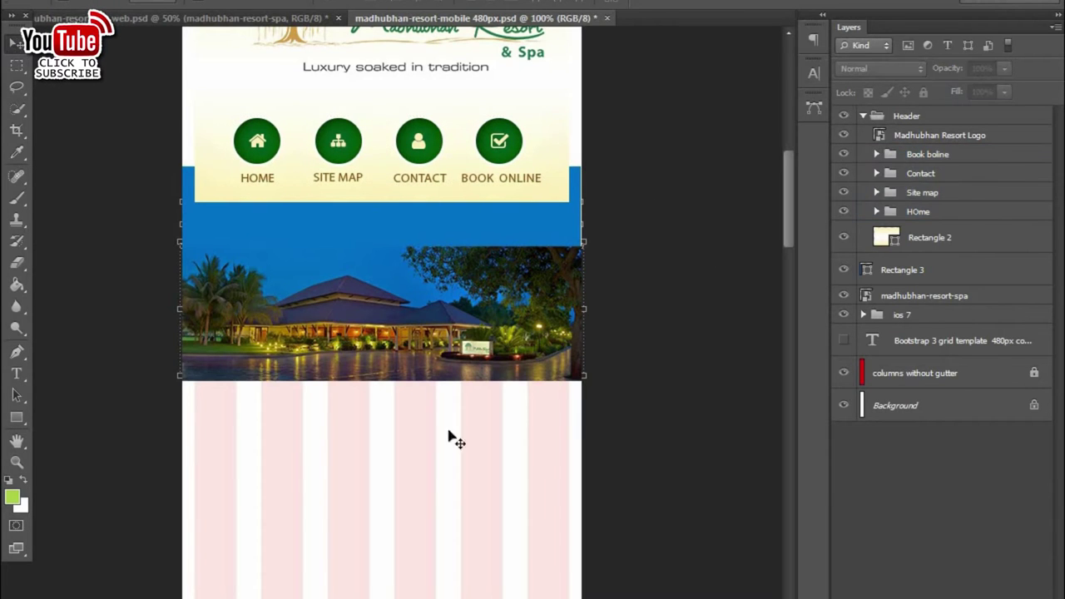
click(529, 237)
key(ctrl+shift+alt+n)
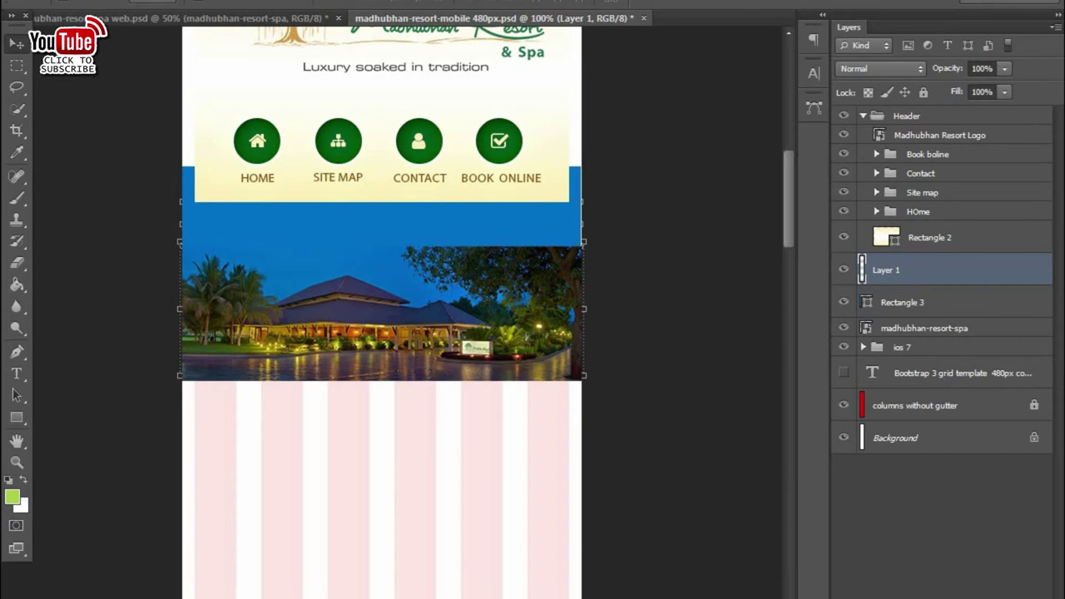
click(216, 18)
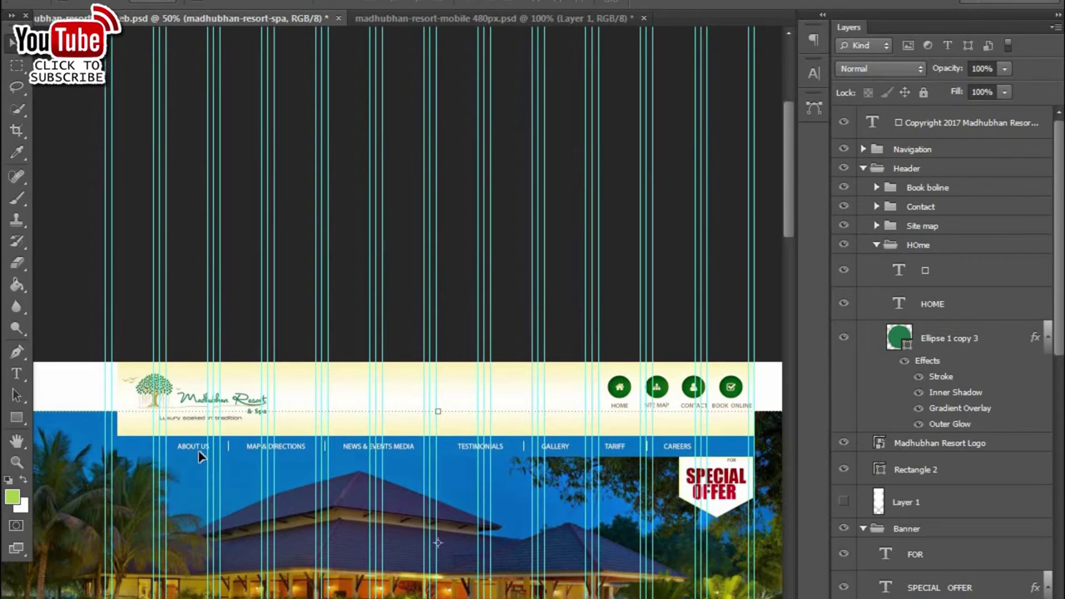
- Pan and scroll web.psd to review its desktop nav bar and INSPIRATION section
drag(200, 441, 202, 298)
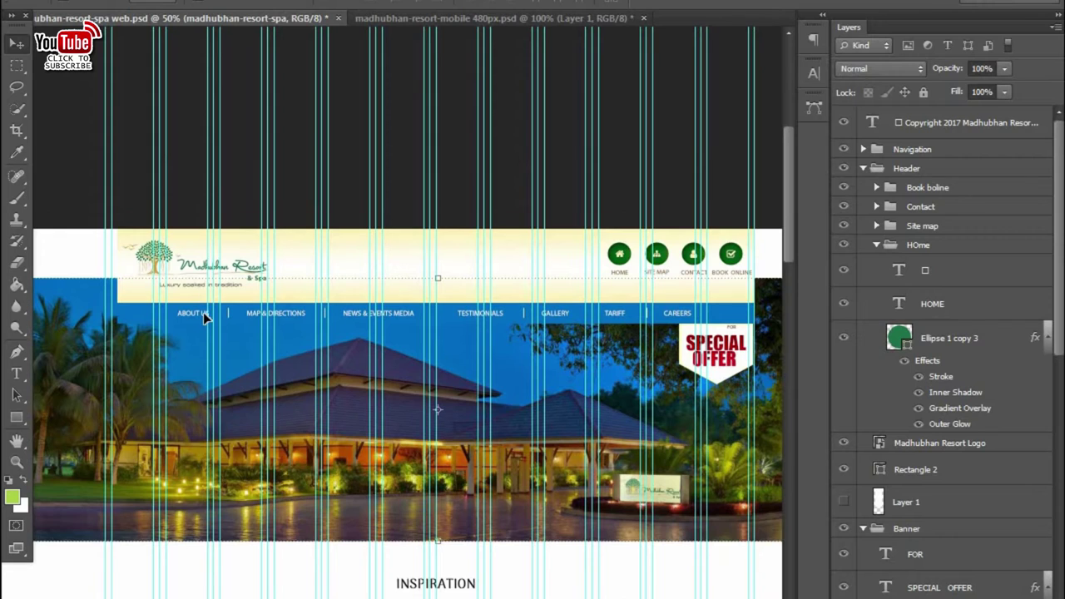
scroll(203, 314, down, 2)
scroll(203, 315, down, 2)
scroll(203, 315, down, 2)
scroll(203, 316, down, 2)
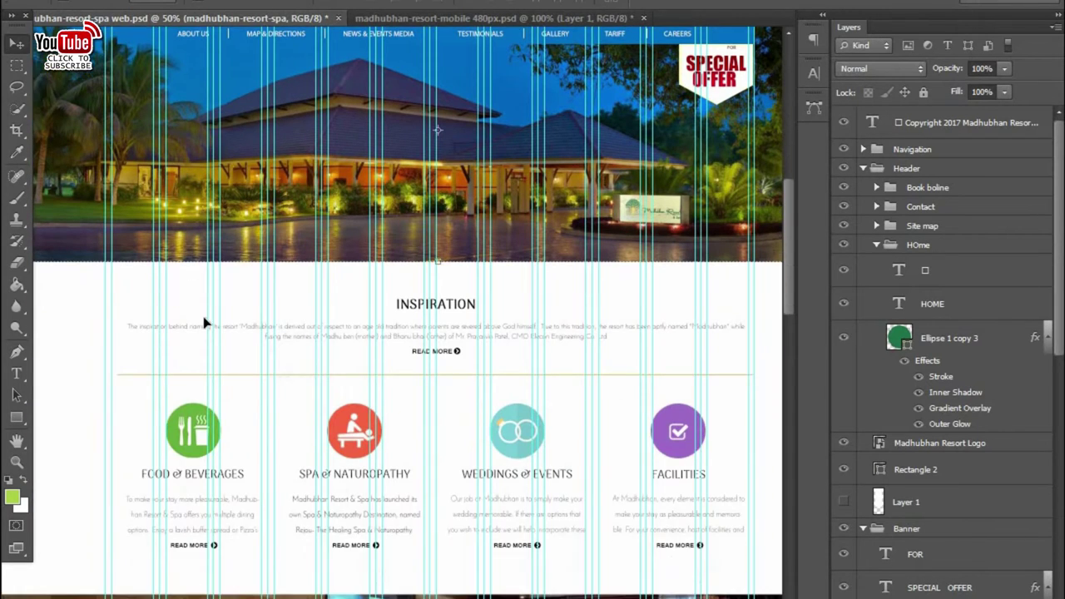
scroll(205, 316, up, 4)
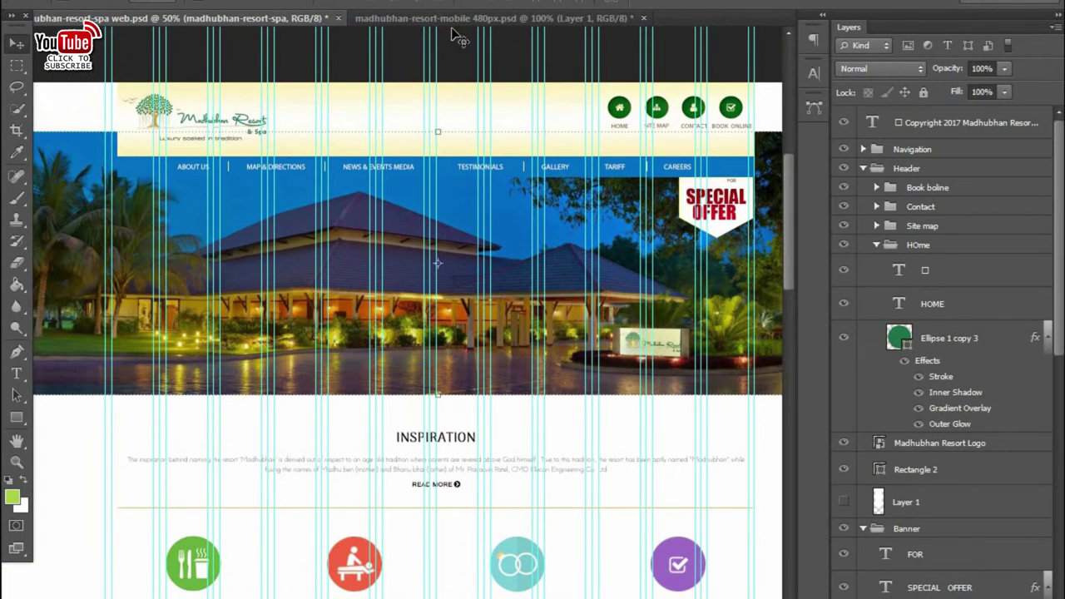
- Return to the mobile 480px file and delete the empty Layer 1
click(627, 17)
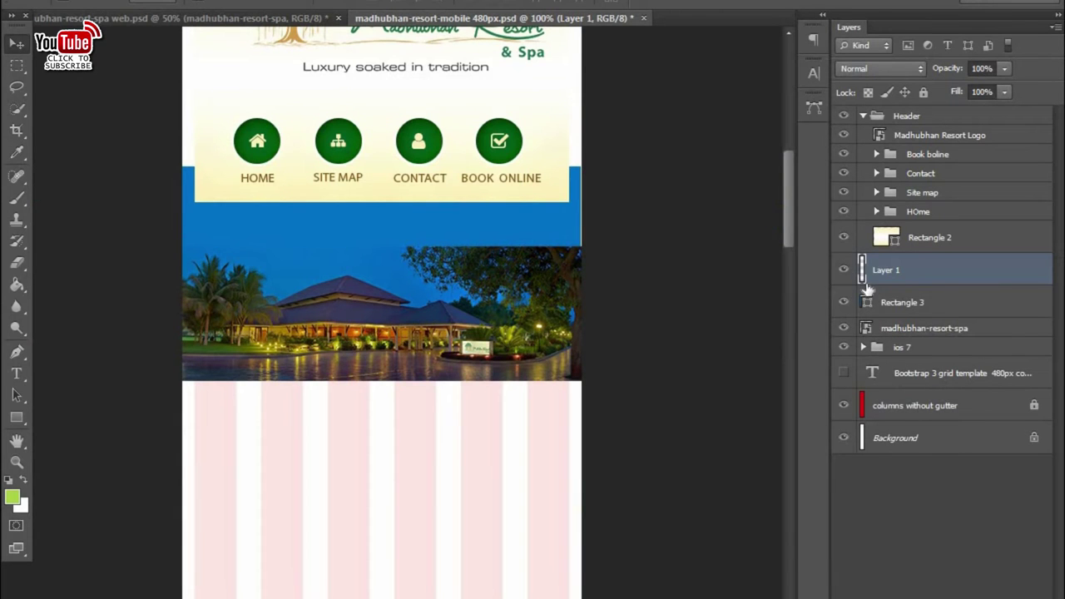
key(Delete)
click(207, 295)
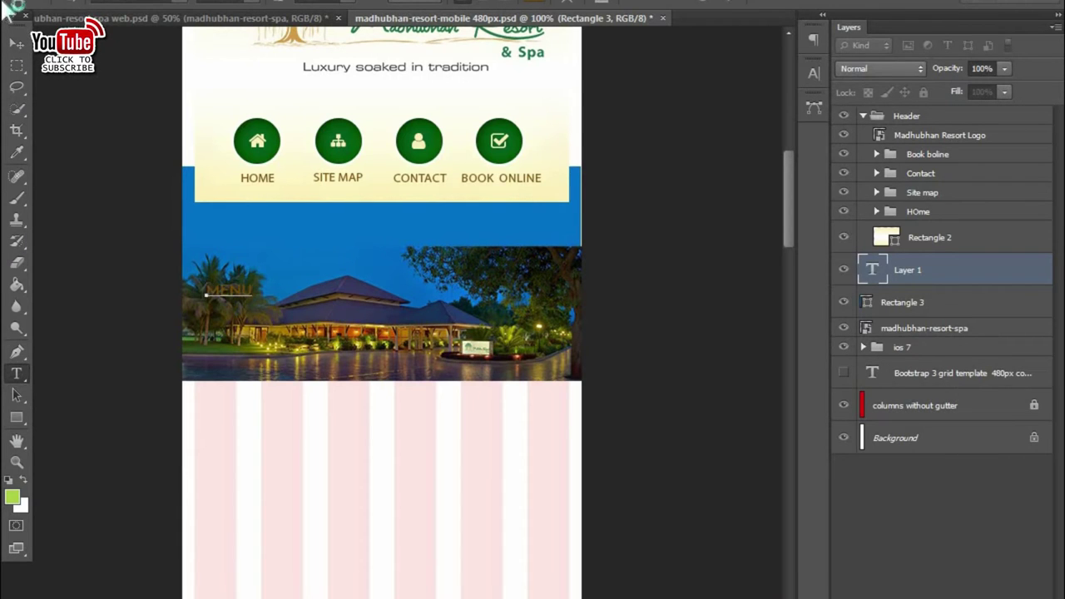
- Move the MENU text up into the blue band and make it white
key(ctrl+Return)
key(v)
drag(245, 295, 325, 229)
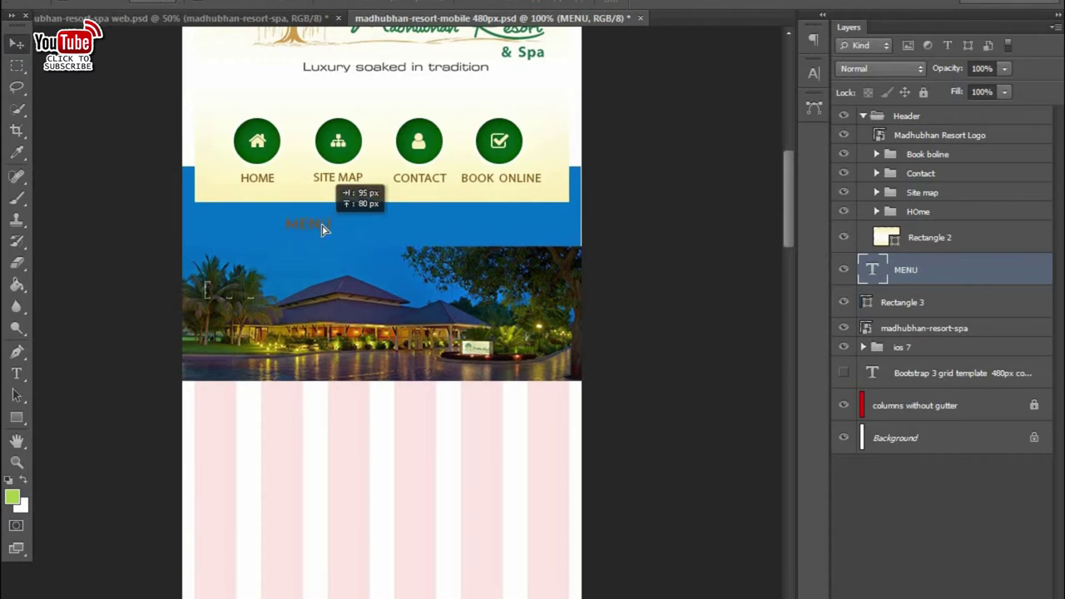
double_click(872, 269)
click(555, 10)
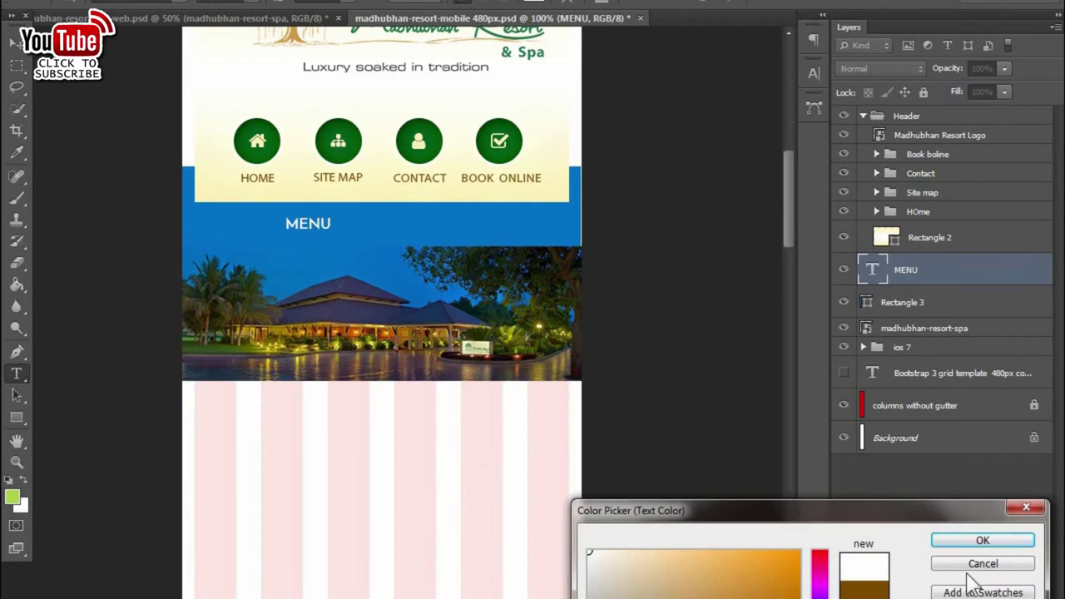
click(956, 543)
key(ctrl+Return)
key(v)
- Adjust the MENU text's font size, settling on a smaller size
double_click(872, 268)
click(301, 5)
click(333, 186)
click(301, 4)
click(324, 78)
key(ctrl+Return)
key(v)
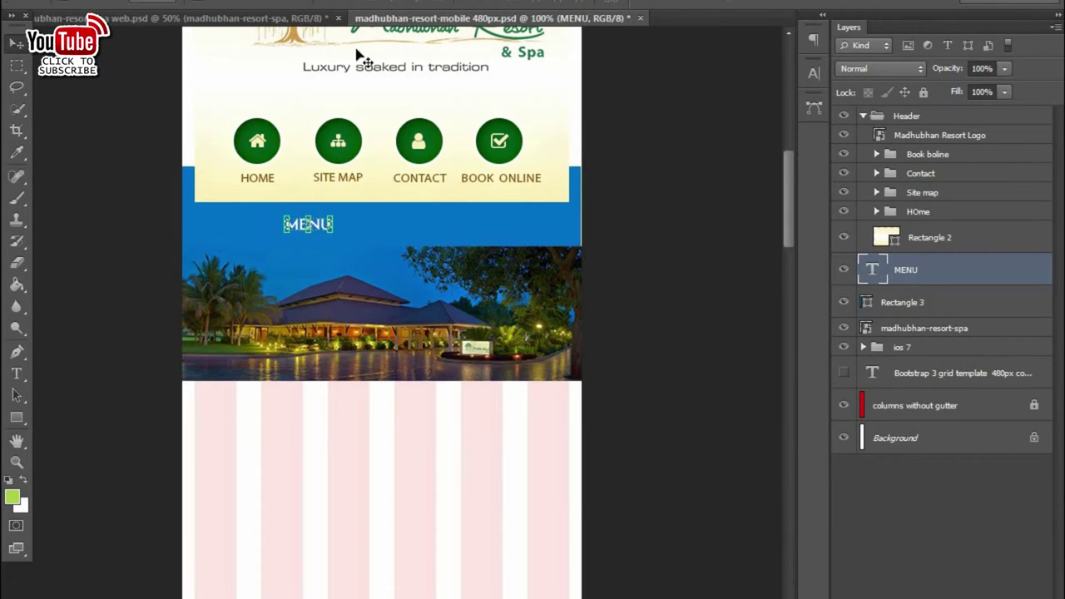
- View at actual pixels, duplicate the MENU text layer and nudge the copy left
click(301, 2)
click(366, 140)
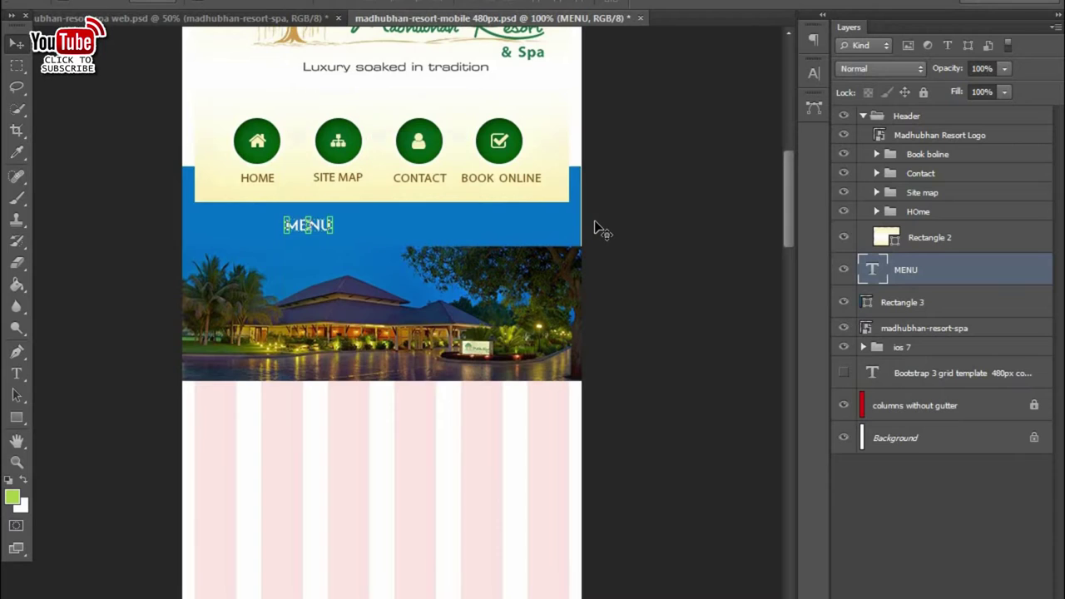
click(589, 222)
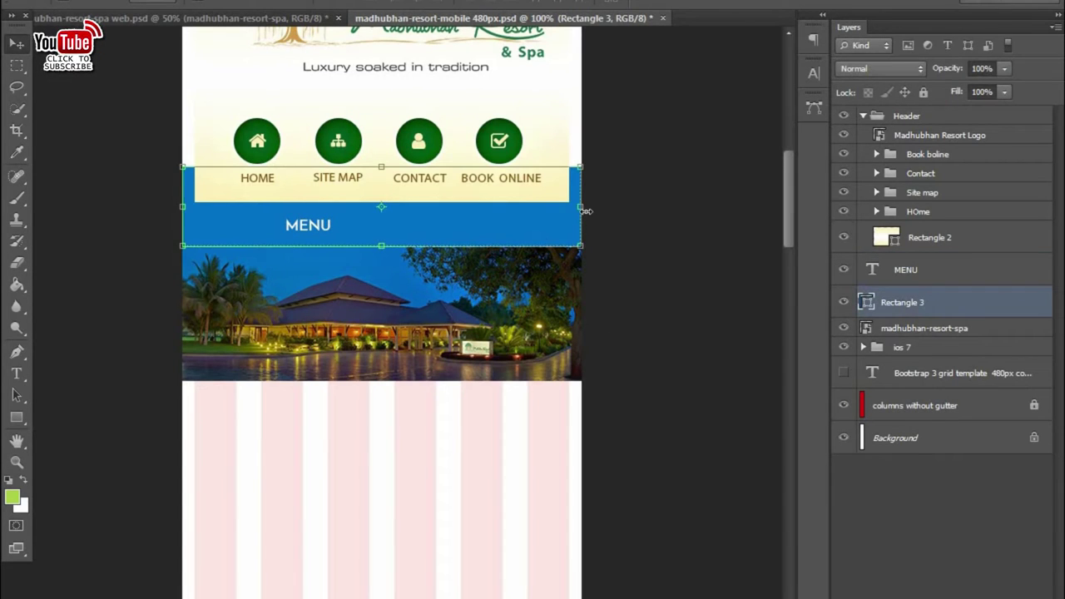
click(657, 272)
click(317, 229)
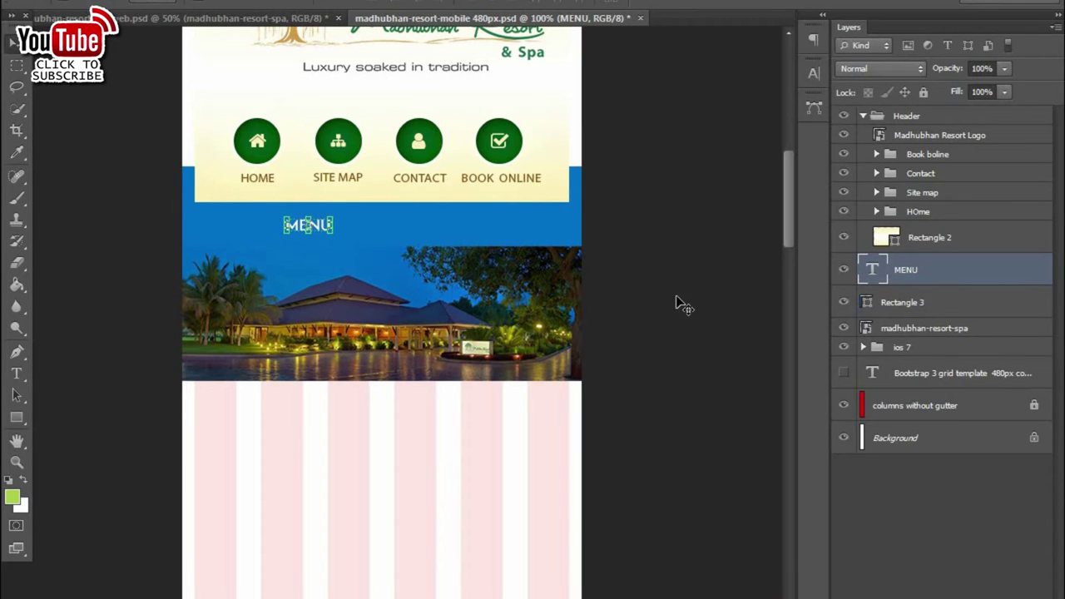
key(ctrl+j)
key(shift+Left)
key(shift+Left)
key(shift+Left)
key(shift+Left)
key(shift+Left)
double_click(872, 269)
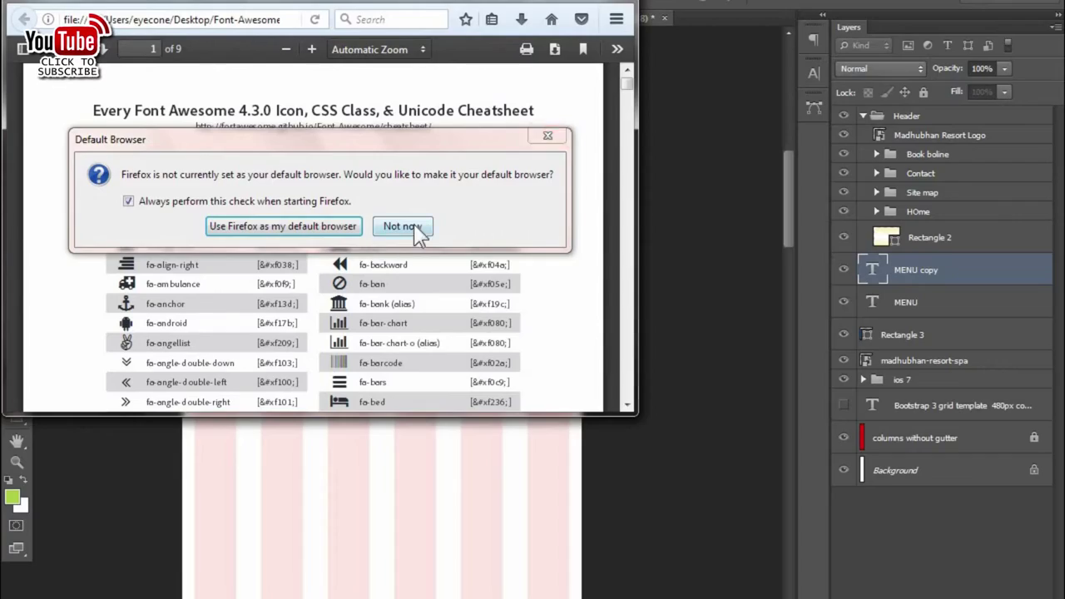
- Dismiss the default-browser prompt and scroll the Font Awesome 4.3.0 cheatsheet to locate fa-bars
click(402, 226)
scroll(279, 298, down, 4)
scroll(279, 298, down, 4)
scroll(278, 298, down, 6)
scroll(280, 298, down, 4)
scroll(280, 298, down, 4)
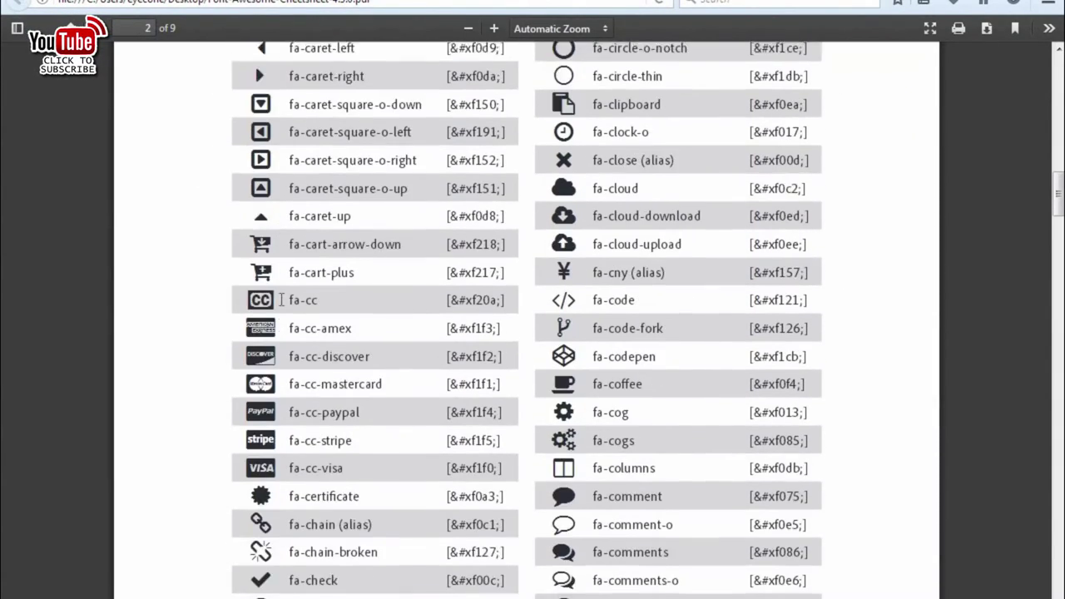
scroll(281, 298, down, 7)
scroll(280, 299, down, 2)
scroll(281, 299, down, 8)
scroll(281, 300, down, 3)
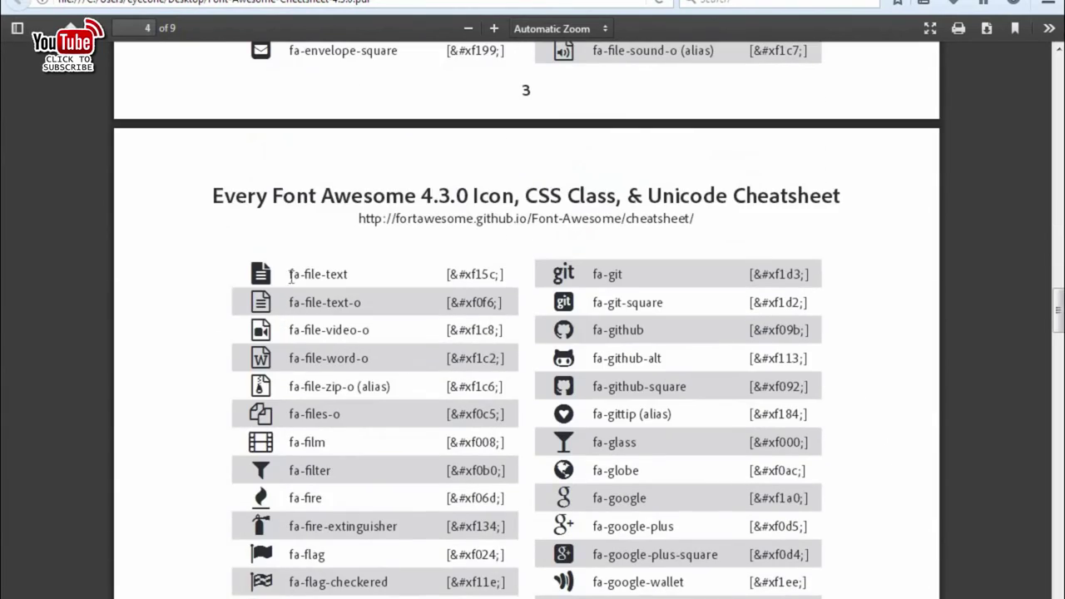
scroll(281, 300, down, 4)
scroll(281, 299, down, 4)
scroll(372, 280, down, 4)
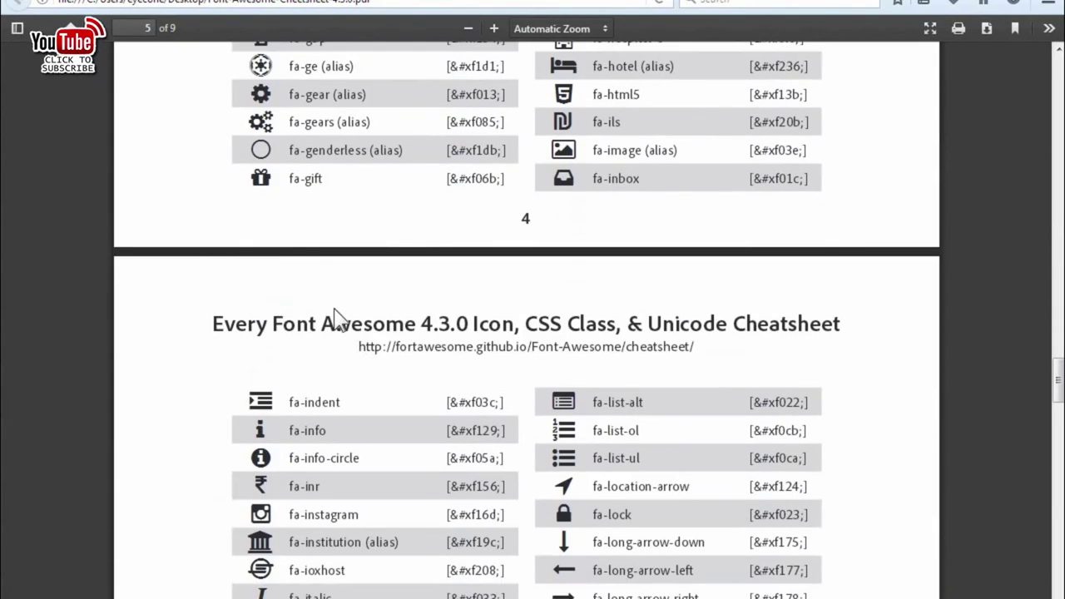
scroll(366, 300, down, 2)
scroll(354, 332, down, 3)
scroll(349, 346, down, 10)
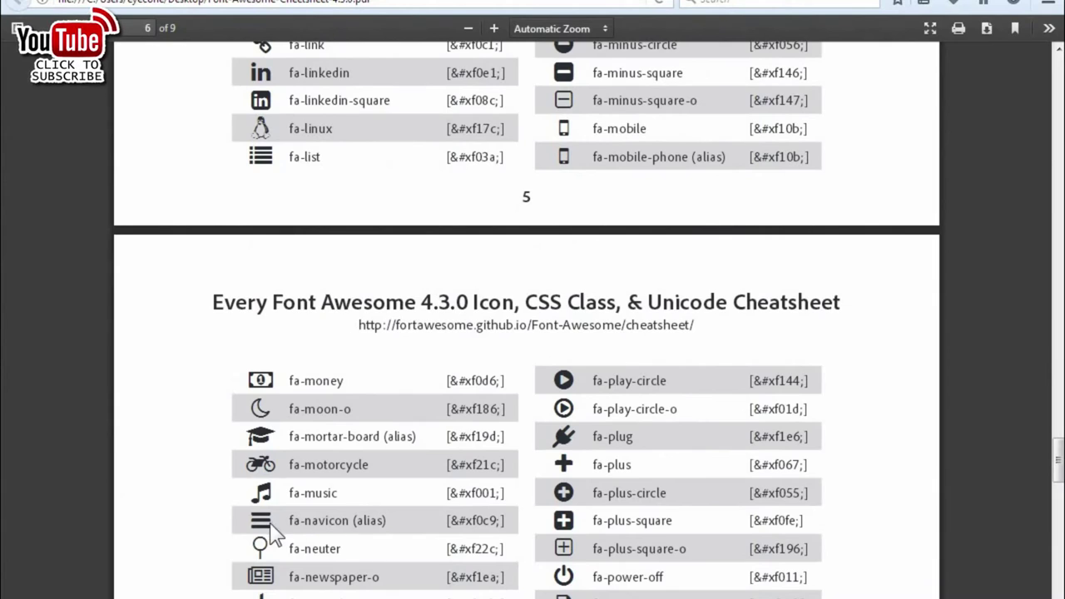
scroll(541, 537, down, 5)
scroll(541, 532, down, 5)
scroll(541, 524, down, 8)
scroll(539, 522, down, 5)
scroll(536, 515, down, 5)
scroll(536, 516, down, 6)
scroll(536, 516, down, 5)
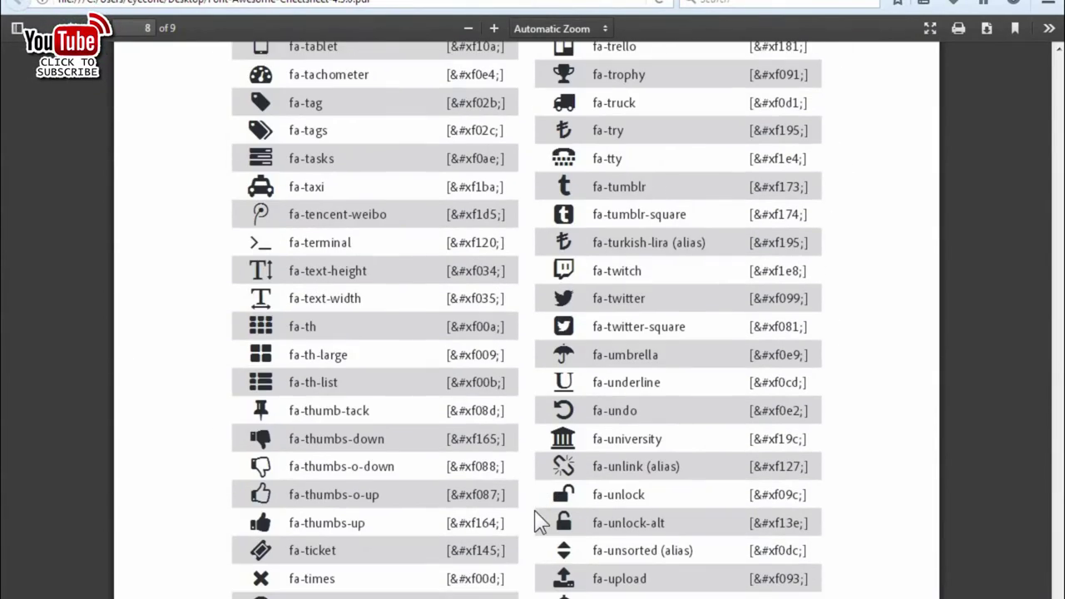
scroll(499, 507, down, 4)
scroll(433, 492, down, 4)
scroll(431, 493, up, 15)
scroll(430, 486, up, 14)
scroll(429, 487, up, 18)
scroll(428, 487, up, 8)
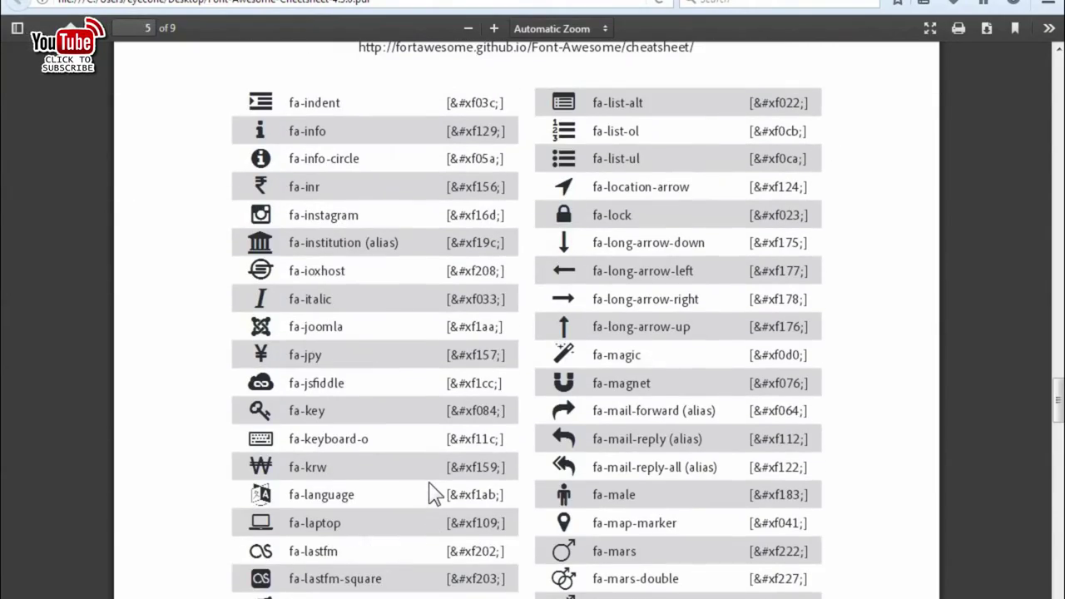
scroll(431, 495, up, 9)
scroll(420, 489, up, 12)
scroll(418, 487, up, 20)
scroll(420, 497, up, 8)
scroll(417, 487, up, 10)
scroll(419, 487, up, 5)
scroll(419, 487, up, 9)
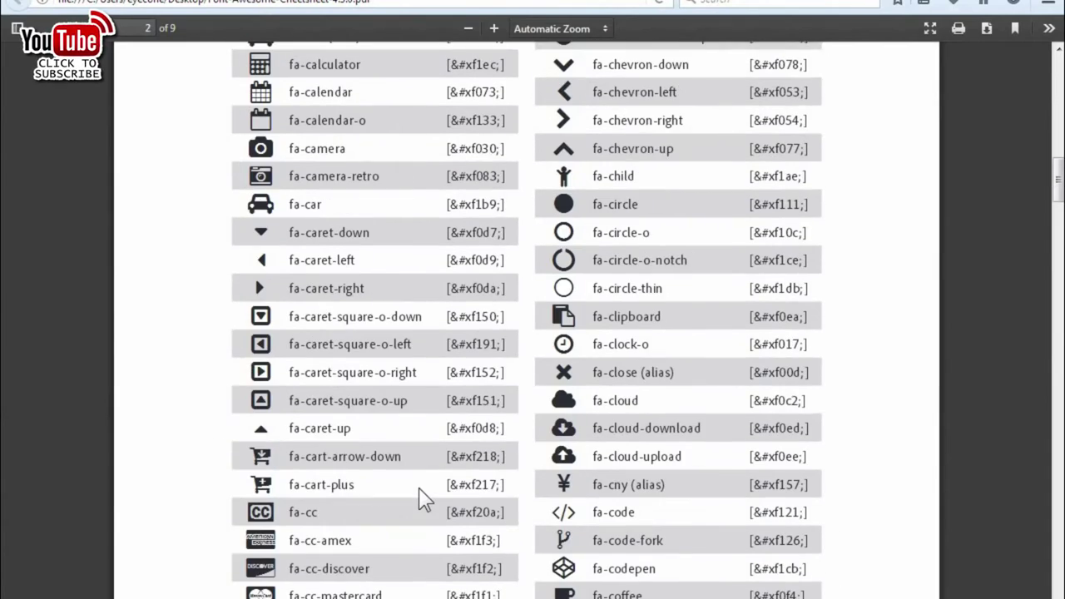
scroll(419, 487, up, 10)
scroll(418, 487, up, 5)
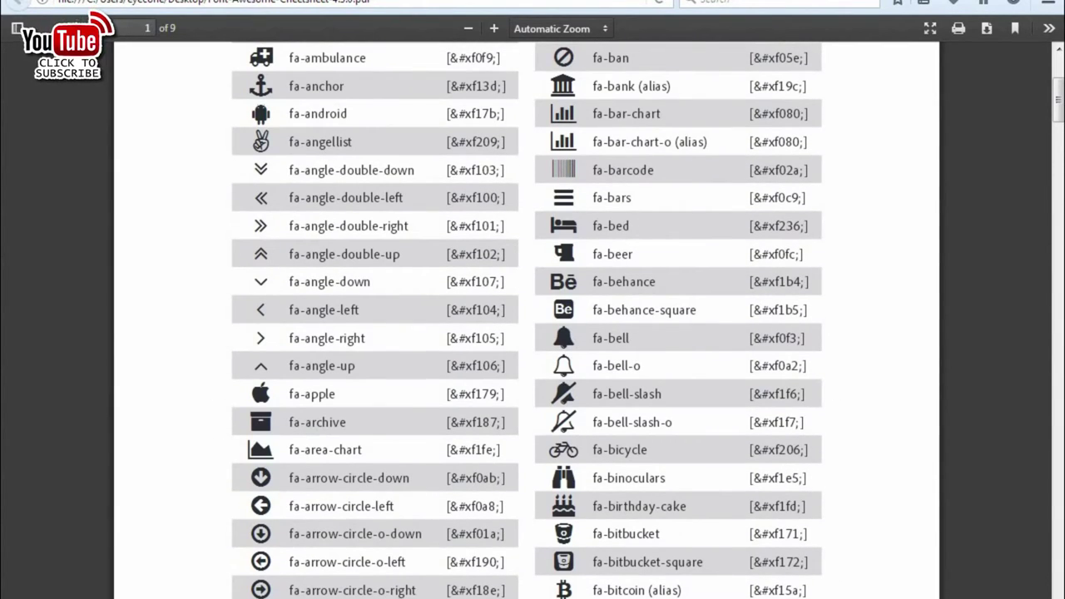
scroll(502, 394, up, 5)
scroll(502, 396, down, 2)
scroll(504, 400, down, 20)
scroll(504, 404, down, 10)
scroll(474, 405, down, 8)
scroll(441, 416, down, 7)
scroll(441, 426, down, 8)
scroll(439, 430, down, 6)
scroll(439, 430, down, 8)
scroll(439, 430, down, 5)
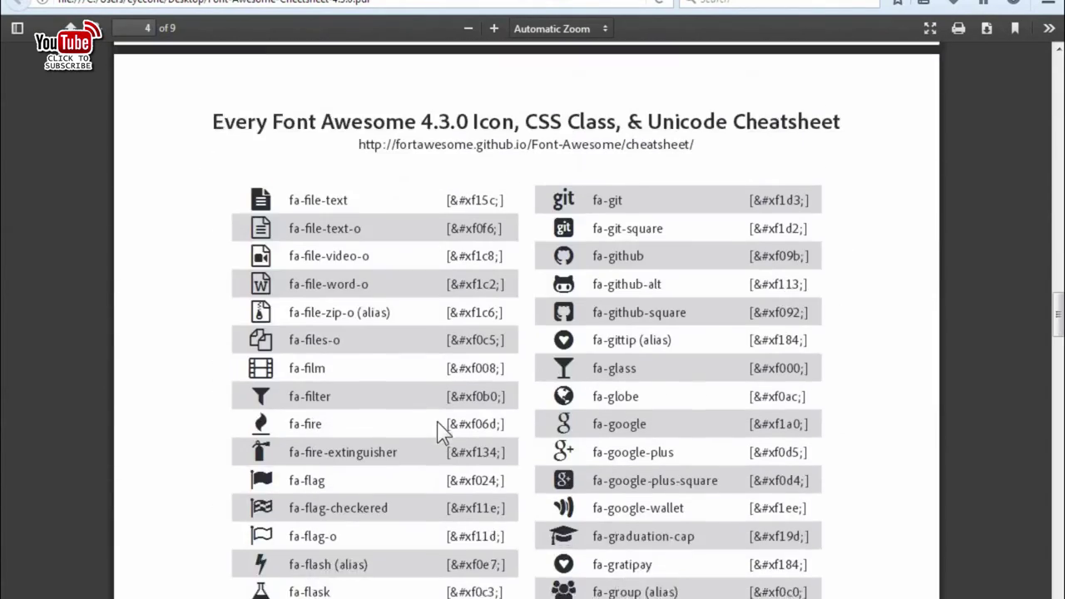
scroll(445, 430, down, 9)
scroll(461, 429, down, 11)
scroll(474, 570, down, 2)
scroll(482, 551, down, 8)
scroll(482, 537, down, 2)
scroll(482, 544, down, 8)
scroll(482, 545, down, 8)
scroll(466, 533, down, 5)
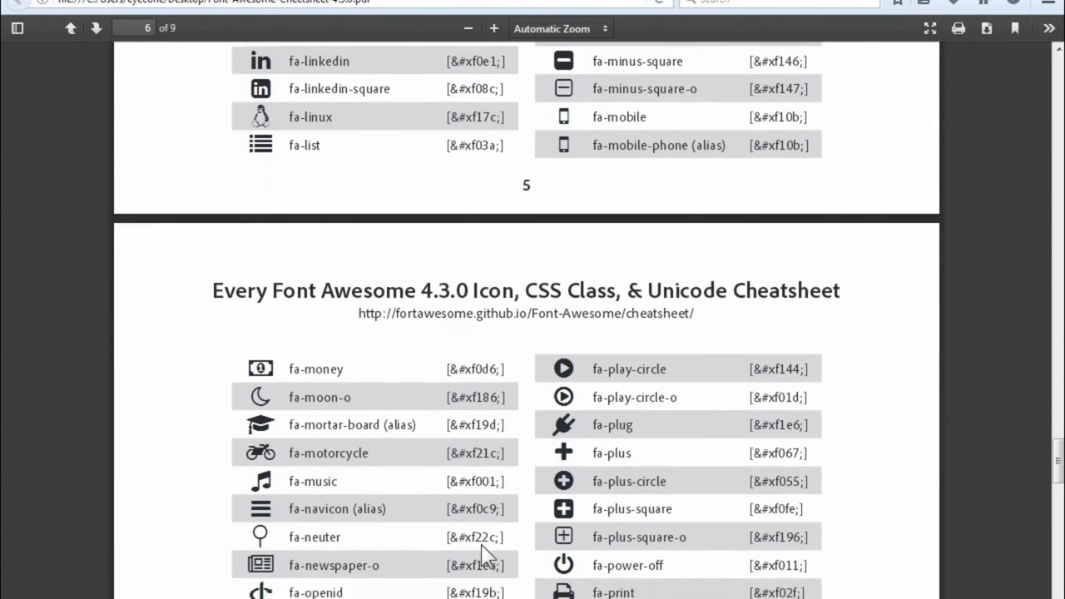
scroll(374, 449, down, 4)
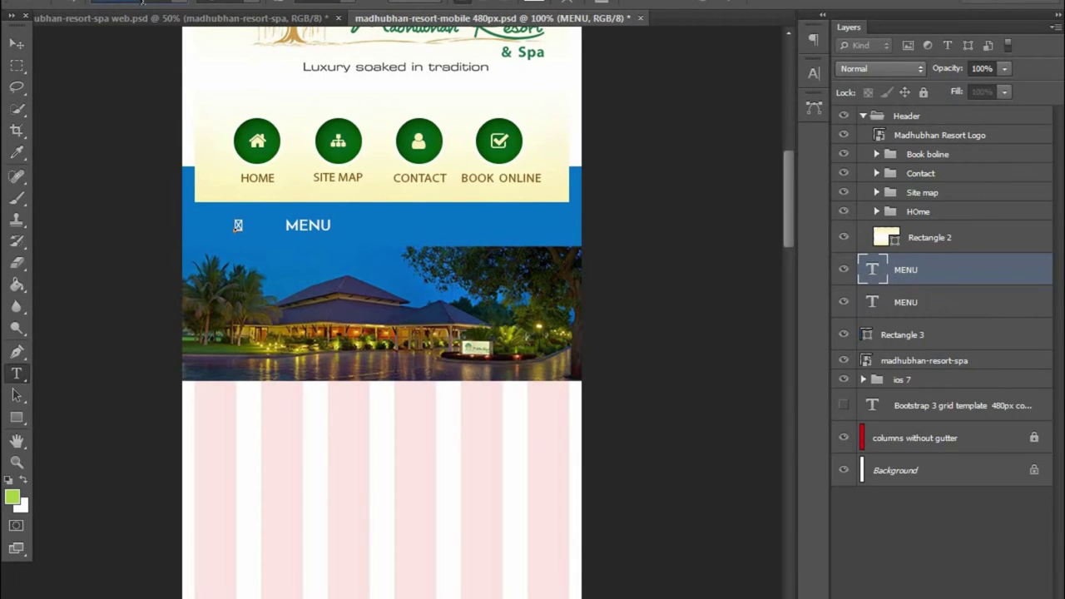
- Commit the pasted menu glyph and enlarge it into a bigger hamburger icon
click(16, 43)
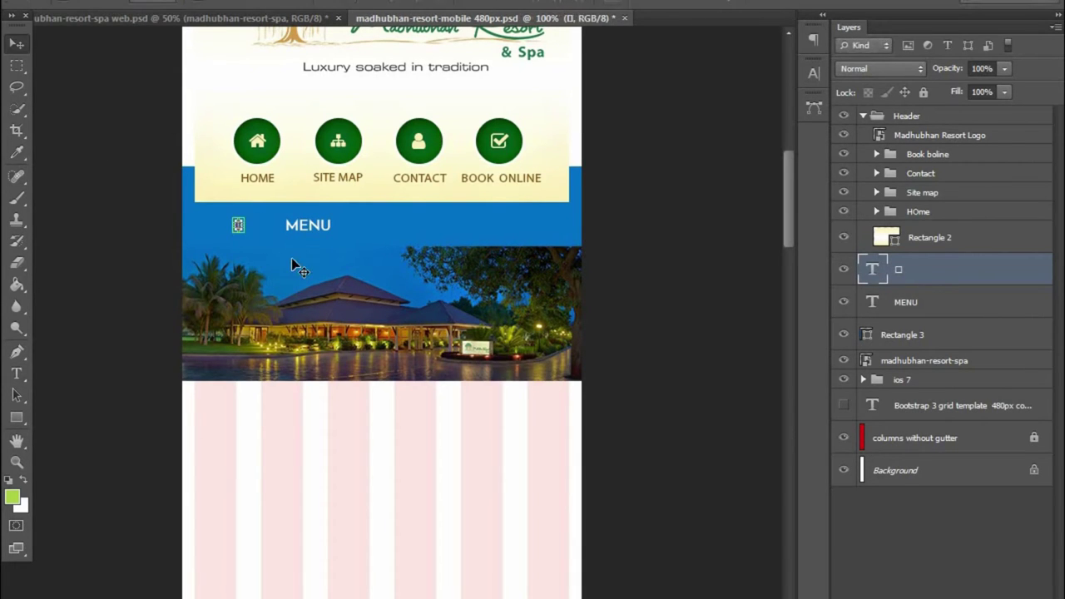
key(t)
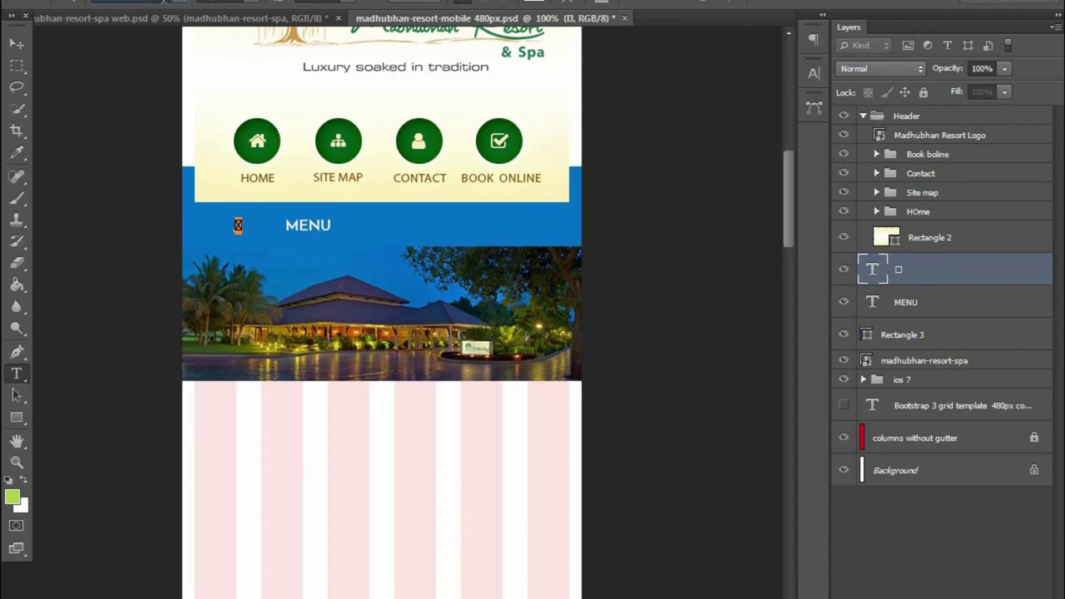
click(17, 44)
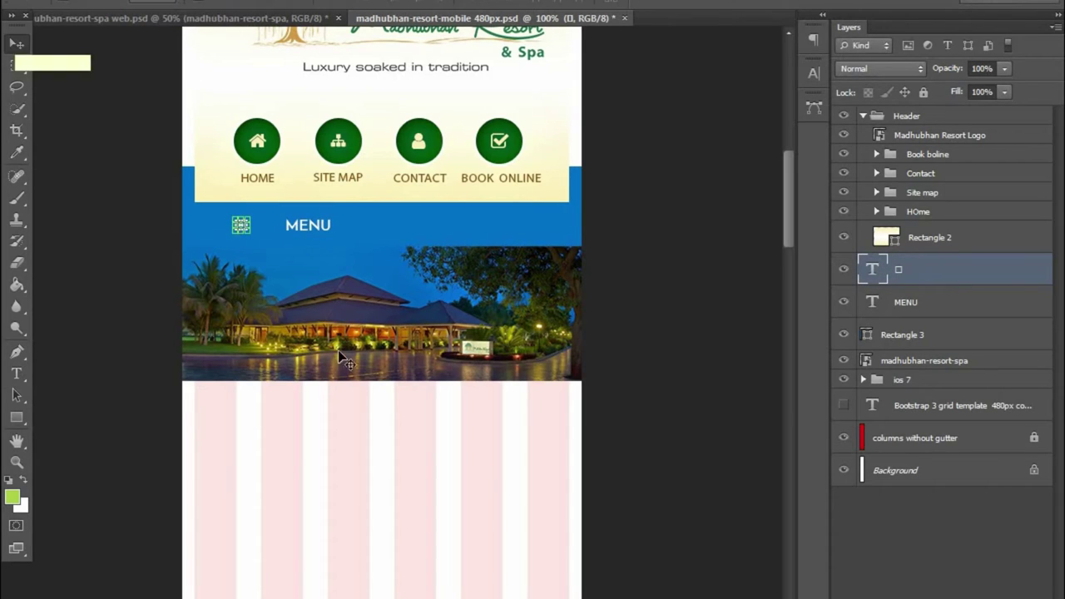
key(t)
click(328, 10)
click(340, 200)
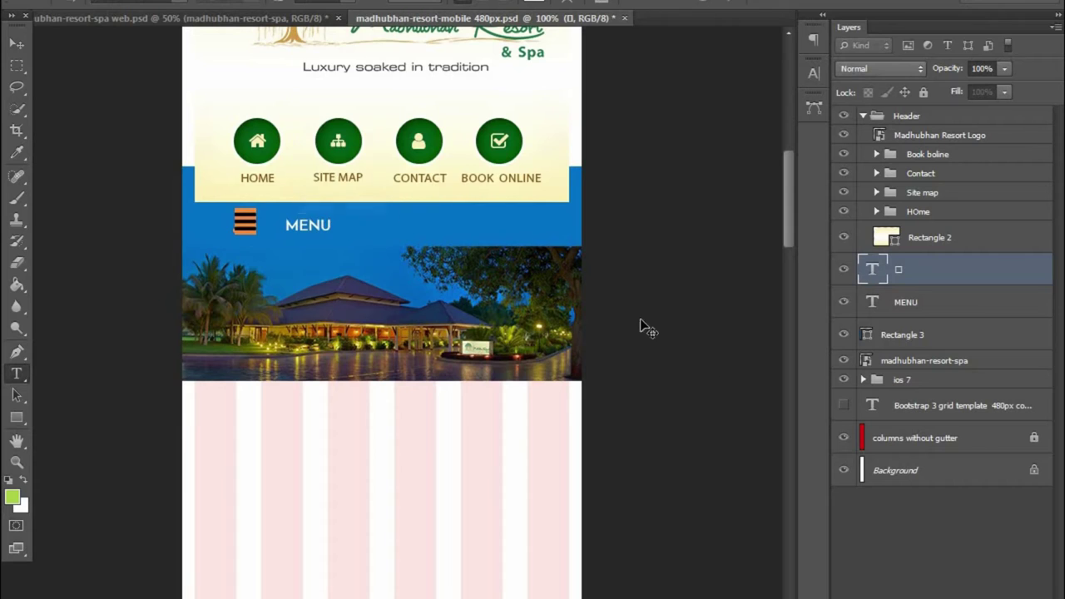
click(17, 44)
- Select the hamburger icon with MENU and nudge both to centre them in the blue band
shift+click(314, 228)
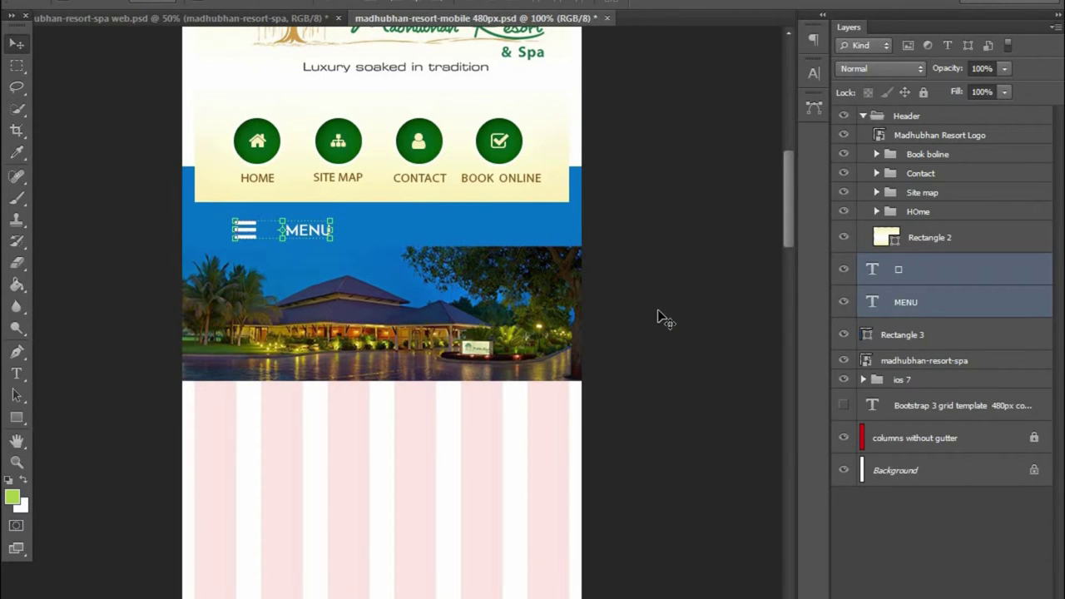
key(shift+Right)
key(shift+Right)
key(shift+Right)
key(Up)
key(Up)
key(Up)
key(Left)
key(Left)
key(Left)
key(Left)
key(Left)
key(Left)
key(Left)
key(Left)
key(Left)
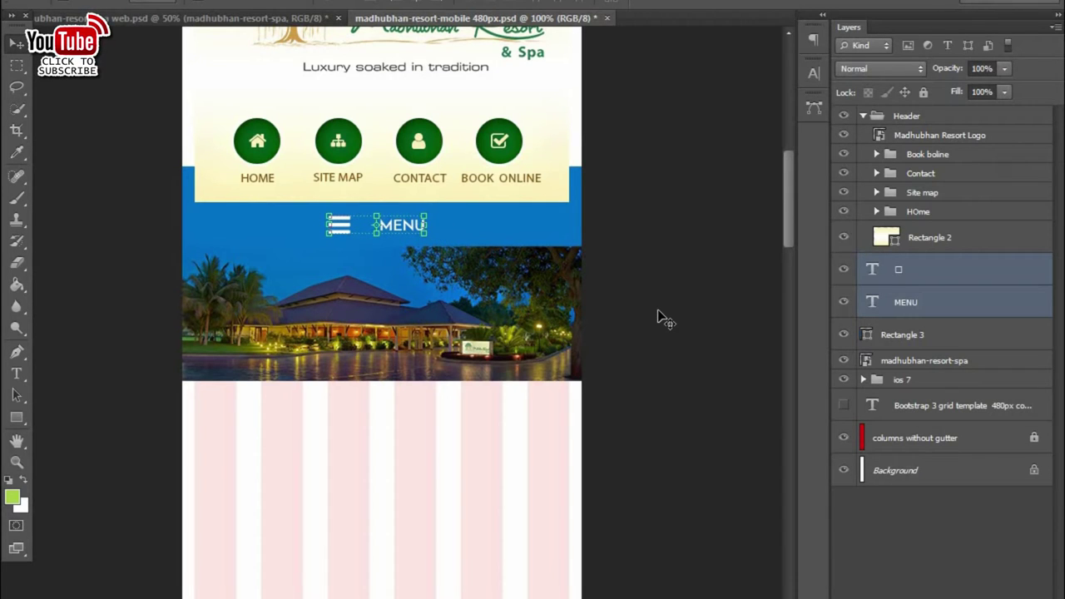
- Show the layout guides and deselect the icon and MENU layers
key(alt+v)
click(330, 300)
key(ctrl+semicolon)
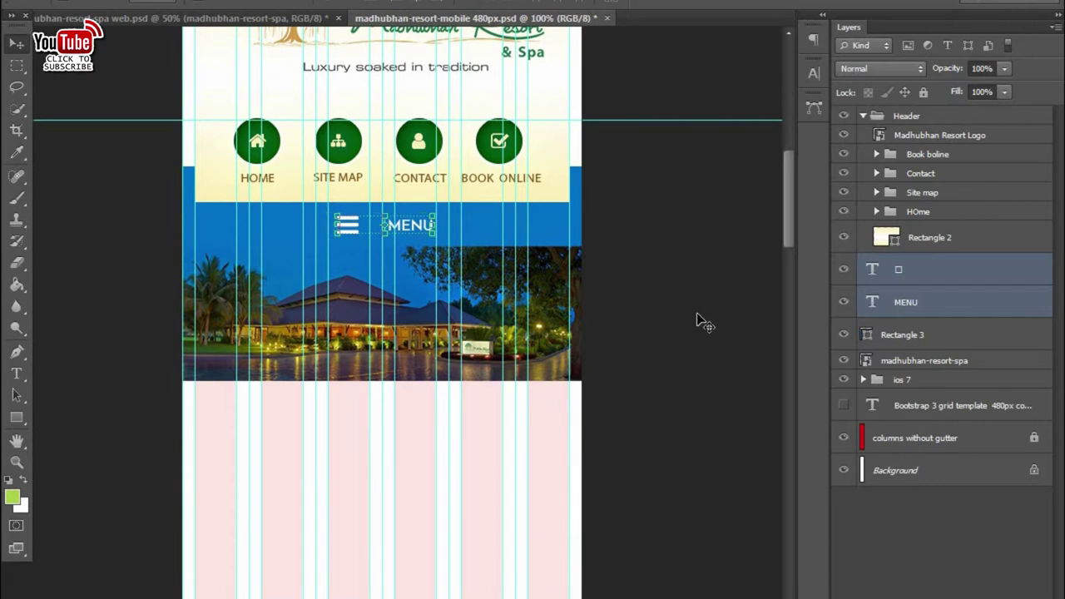
click(676, 388)
- Return the mobile canvas to full size and select the resort photo layer
scroll(444, 163, down, 3)
scroll(447, 167, up, 1)
drag(447, 167, 433, 567)
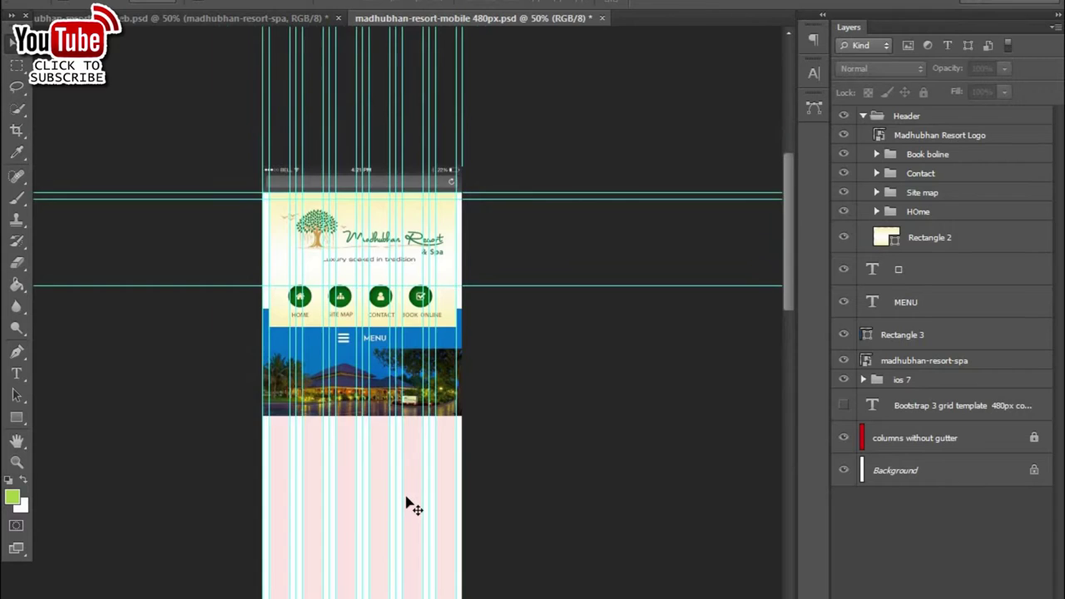
key(ctrl+1)
click(500, 391)
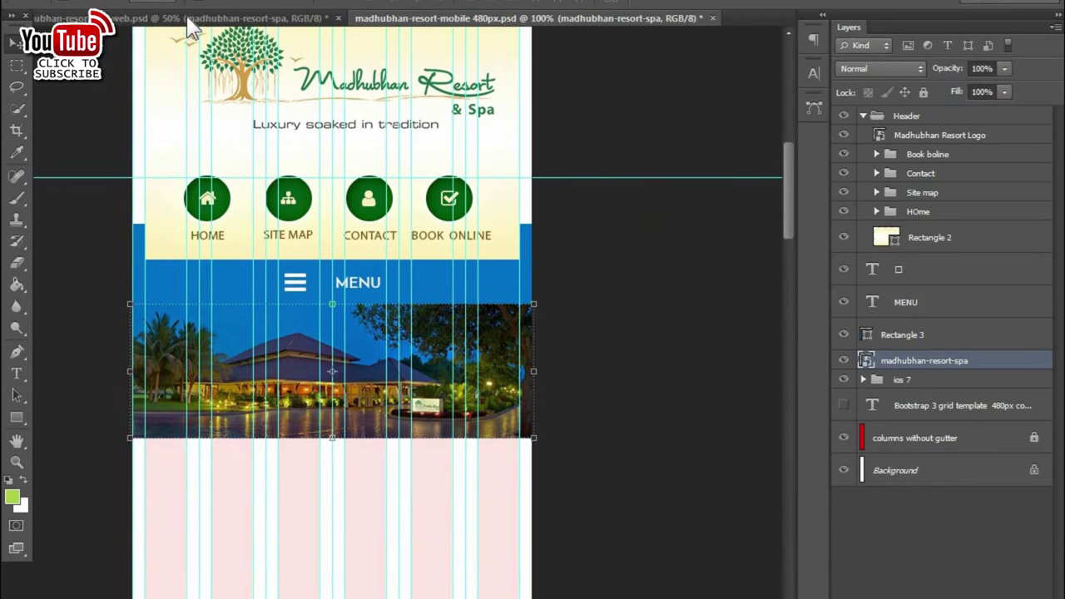
- Select web.psd's FOR and SPECIAL OFFER layers and drag them into the mobile 480px document
click(181, 18)
click(738, 214)
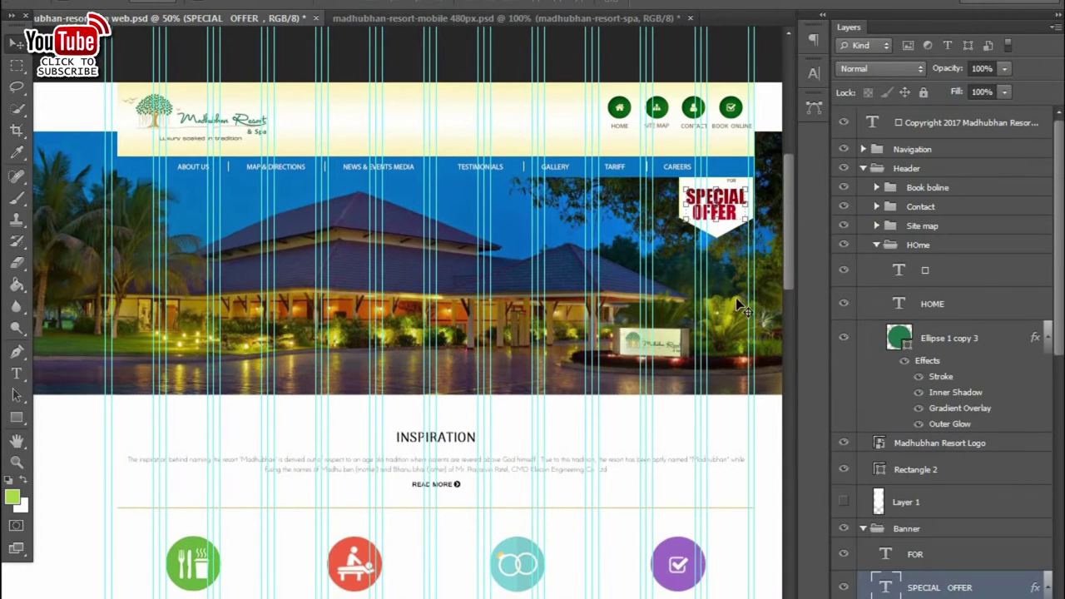
scroll(582, 362, up, 1)
scroll(680, 284, down, 1)
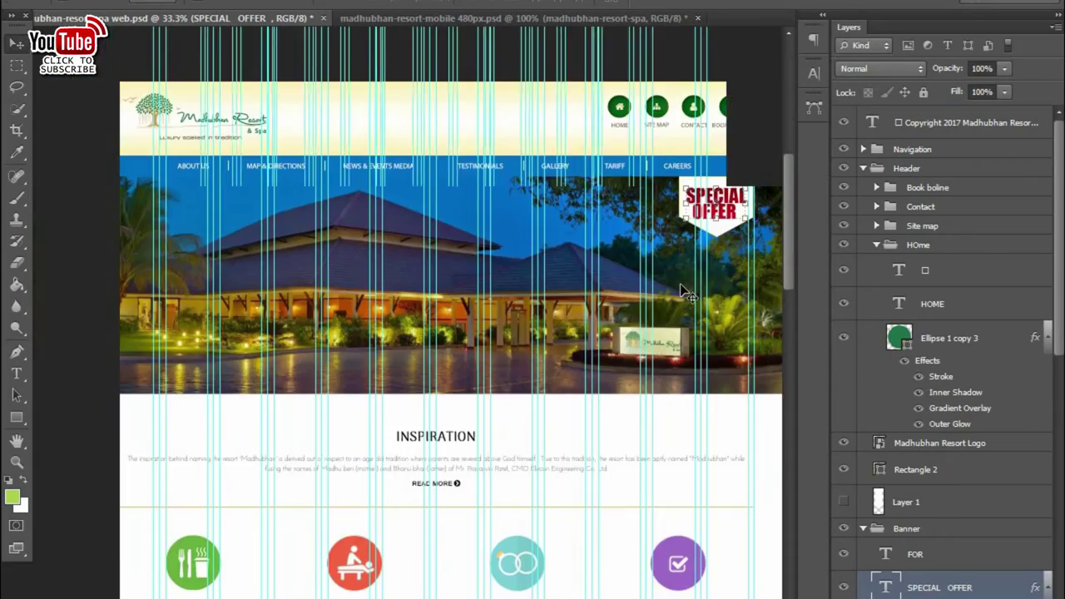
scroll(679, 283, up, 2)
drag(678, 247, 405, 555)
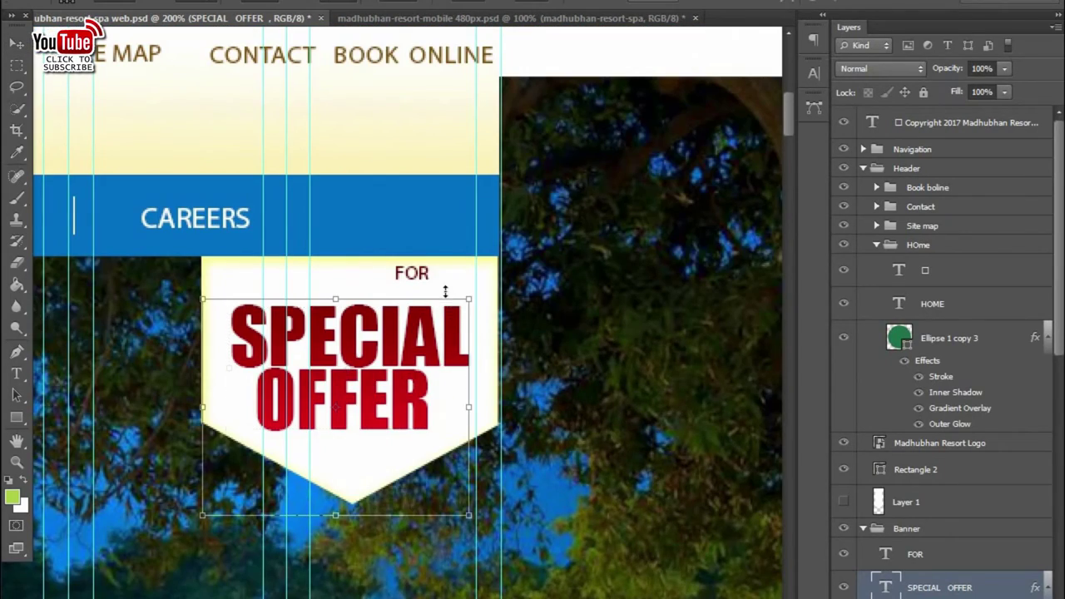
click(926, 560)
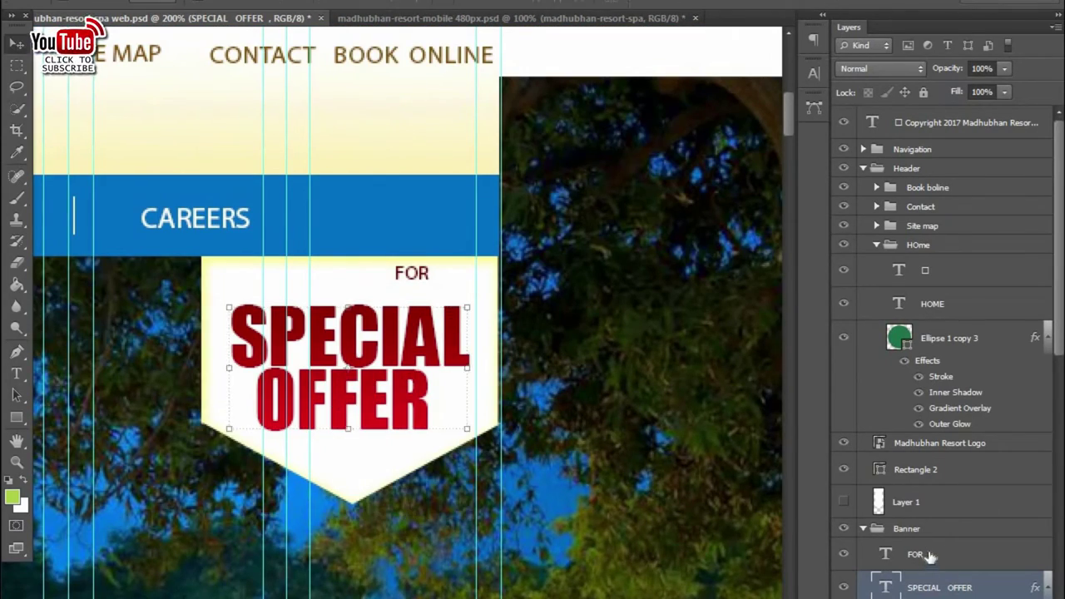
shift+click(324, 480)
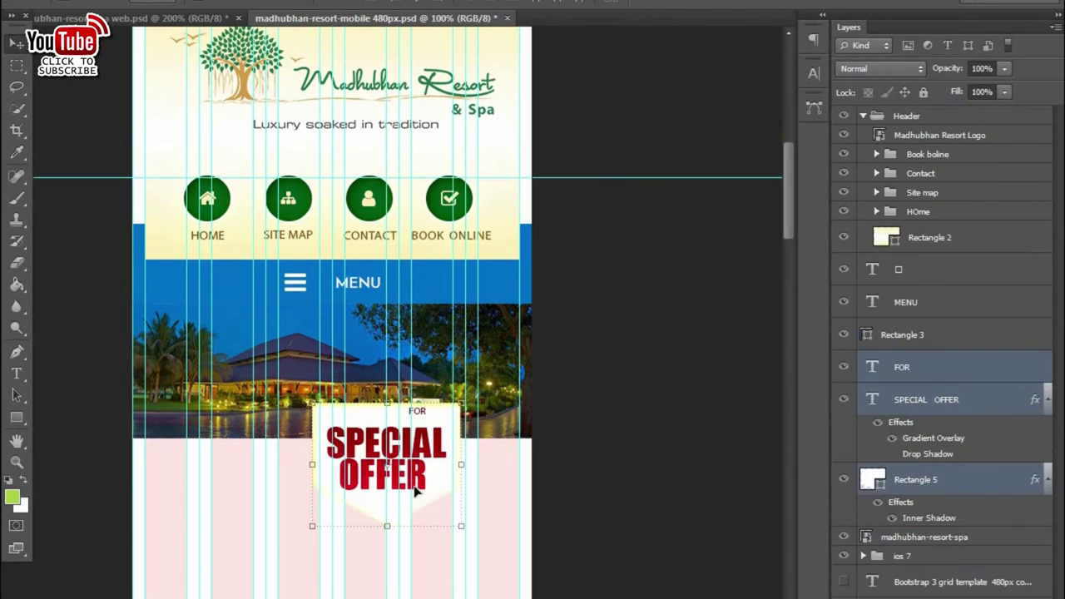
mouse_move(408, 422)
mouse_down()
mouse_move(418, 516)
mouse_move(375, 513)
mouse_up()
- Nudge the SPECIAL OFFER banner to the right under the resort photo
key(ctrl+plus)
key(Right)
key(Right)
key(Right)
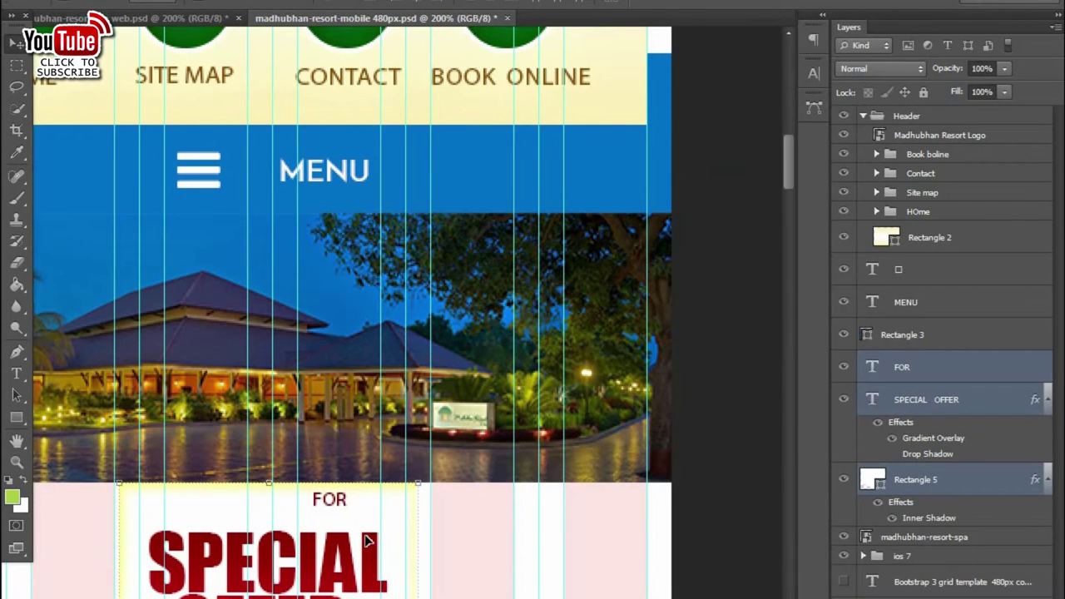
key(ctrl+minus)
key(ctrl+plus)
key(shift+Right)
key(shift+Right)
key(shift+Right)
key(shift+Right)
key(shift+Right)
key(shift+Right)
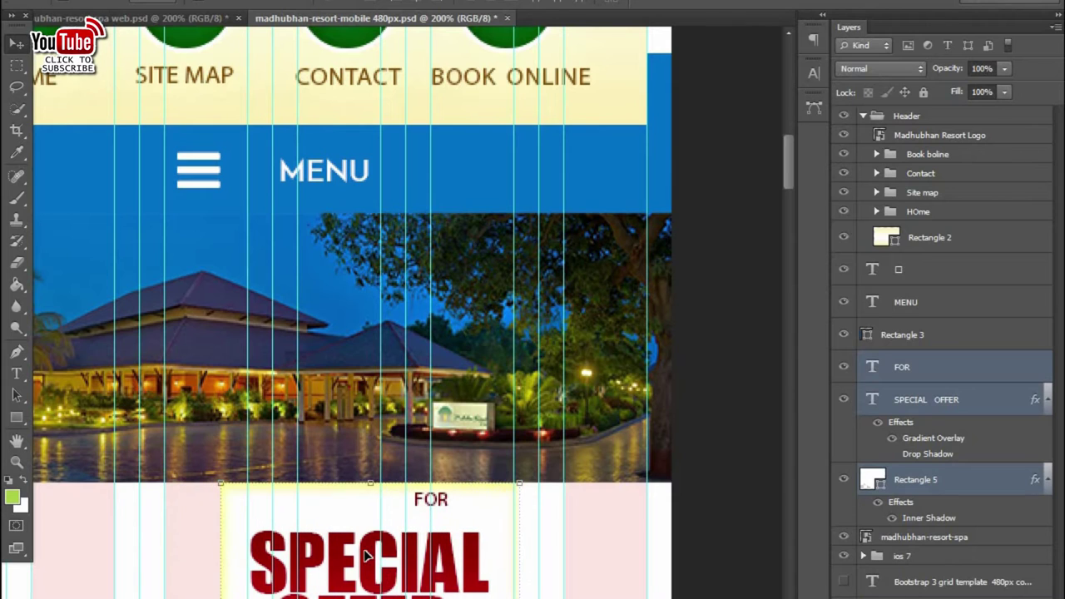
key(shift+Right)
key(shift+Right)
key(shift+Right)
key(shift+Right)
key(shift+Right)
key(shift+Right)
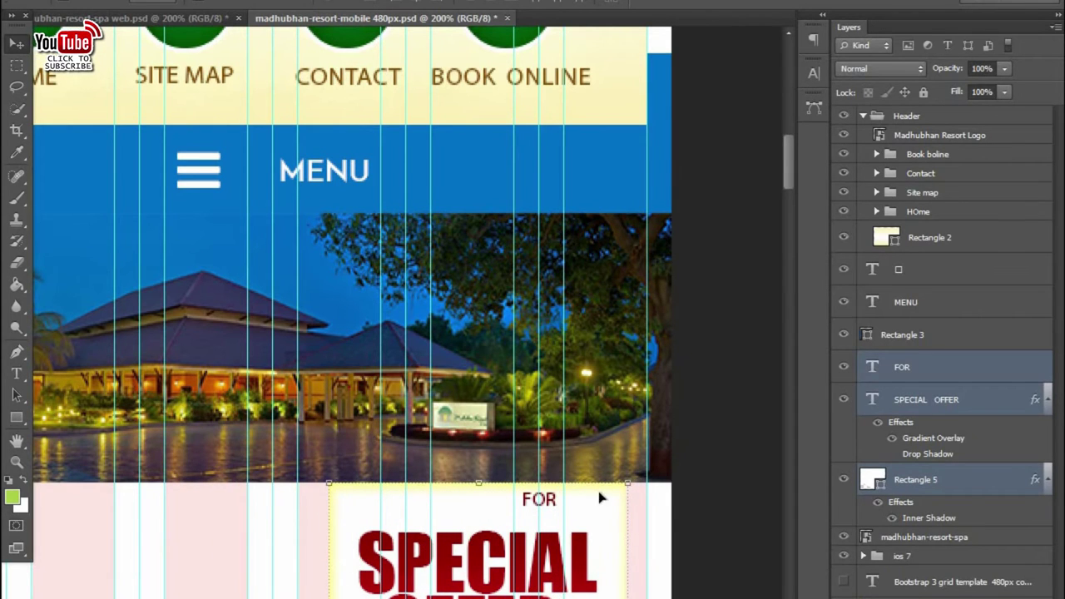
click(601, 565)
key(ctrl+minus)
key(ctrl+minus)
key(ctrl+plus)
key(ctrl+plus)
- Select the INSPIRATION paragraph and READ MORE arrow layers in the desktop web design
scroll(492, 216, down, 5)
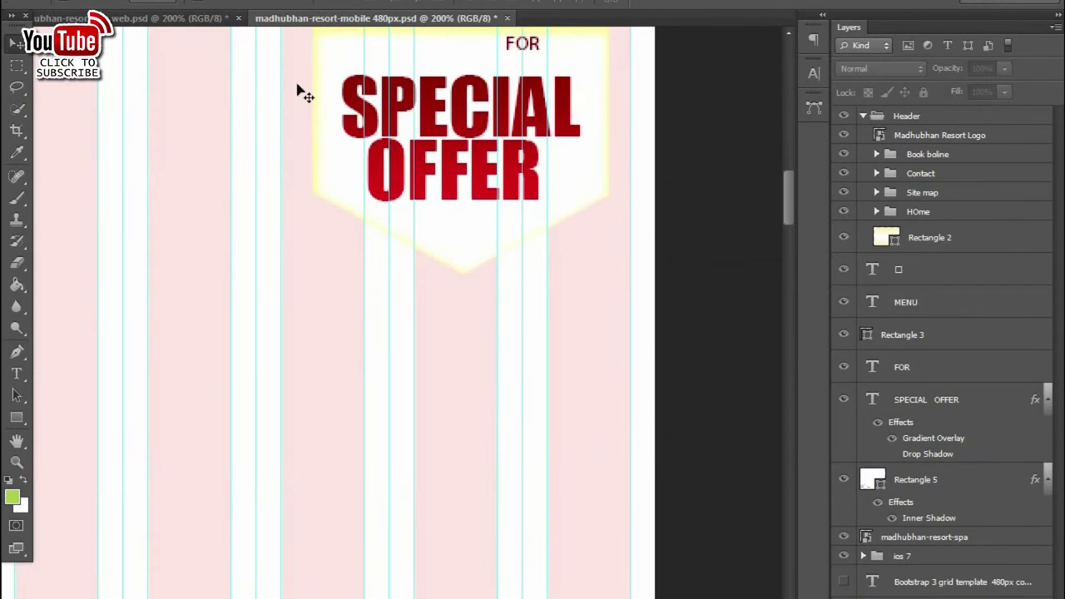
click(141, 17)
scroll(509, 421, down, 5)
scroll(432, 216, down, 5)
scroll(582, 257, left, 2)
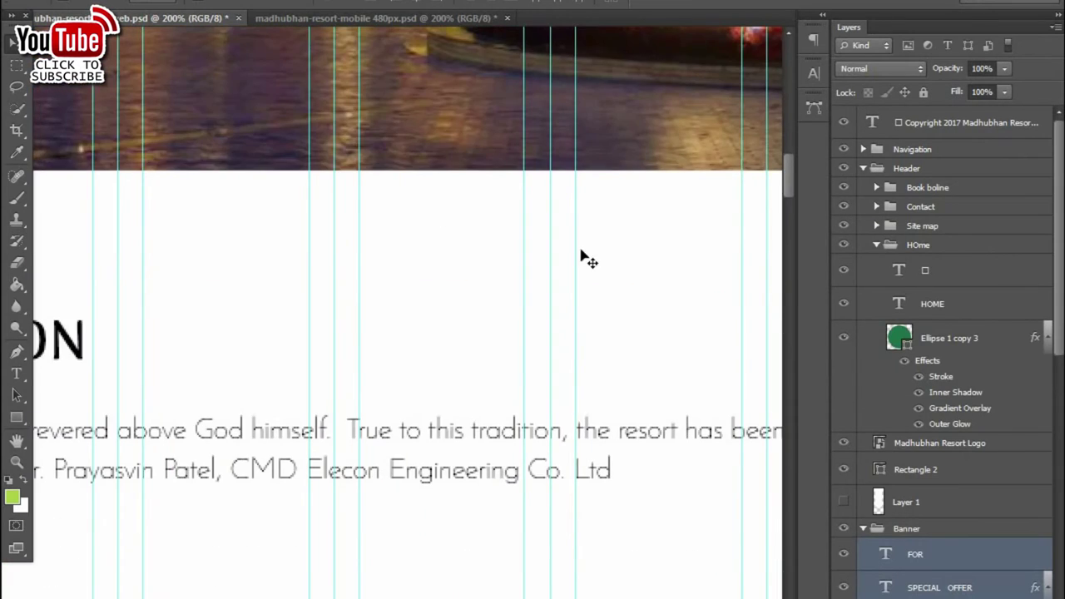
key(ctrl+minus)
key(ctrl+minus)
click(324, 425)
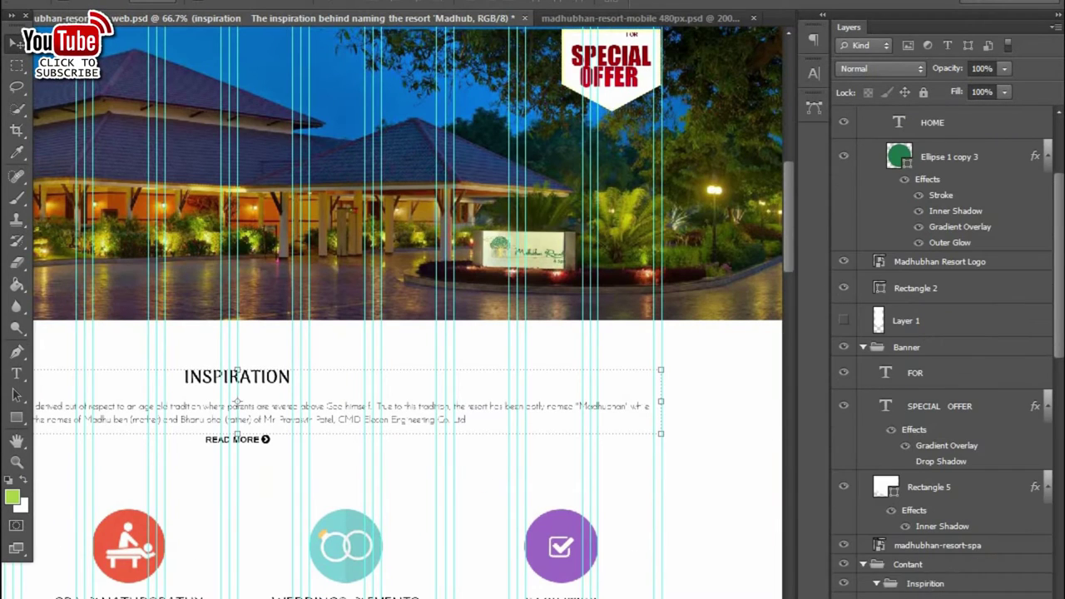
click(930, 594)
key(ctrl+Tab)
- Group the hamburger menu icon and MENU text layers together
scroll(494, 324, up, 4)
click(922, 538)
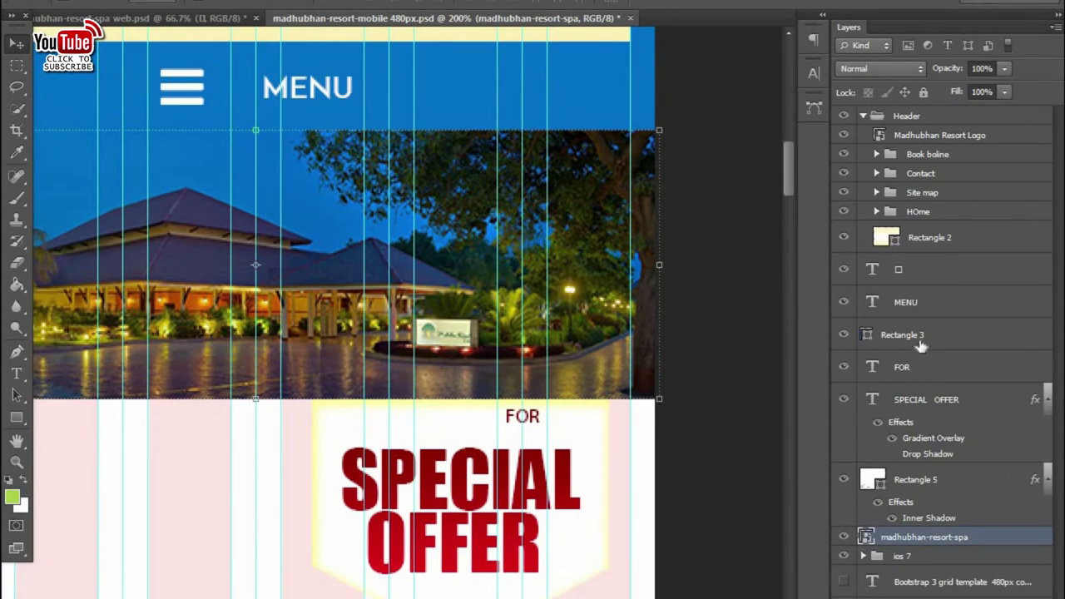
click(919, 337)
click(930, 309)
ctrl+click(924, 274)
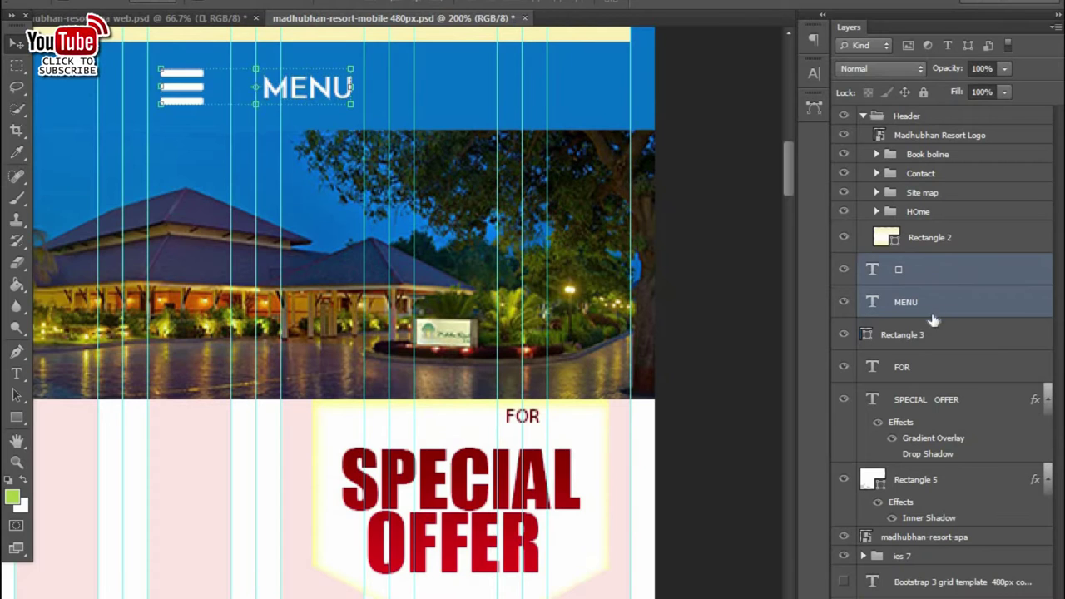
click(864, 116)
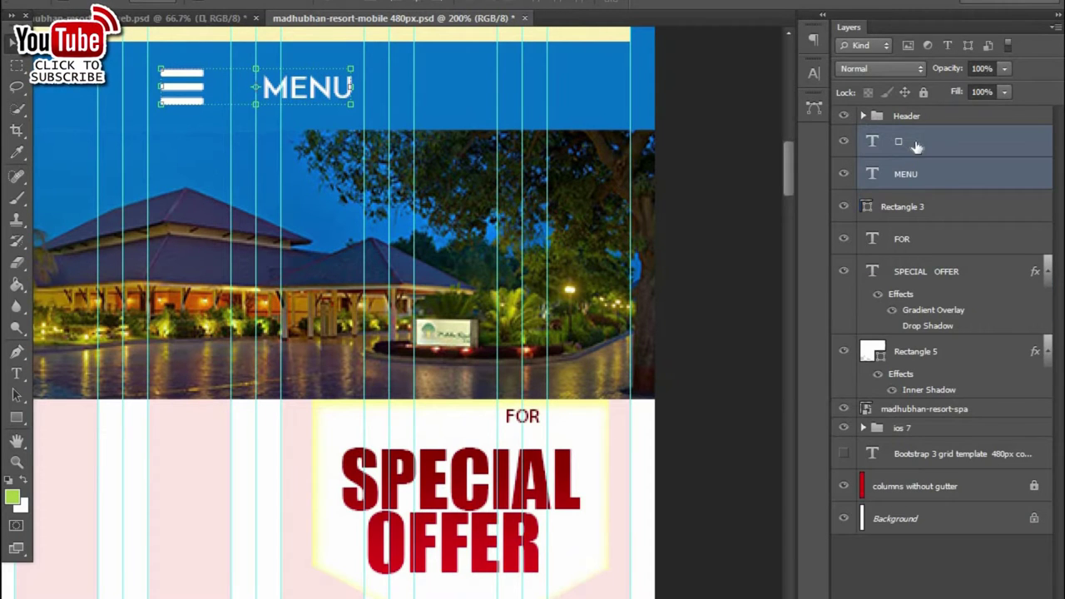
scroll(916, 153, up, 2)
scroll(915, 155, up, 1)
scroll(919, 166, up, 2)
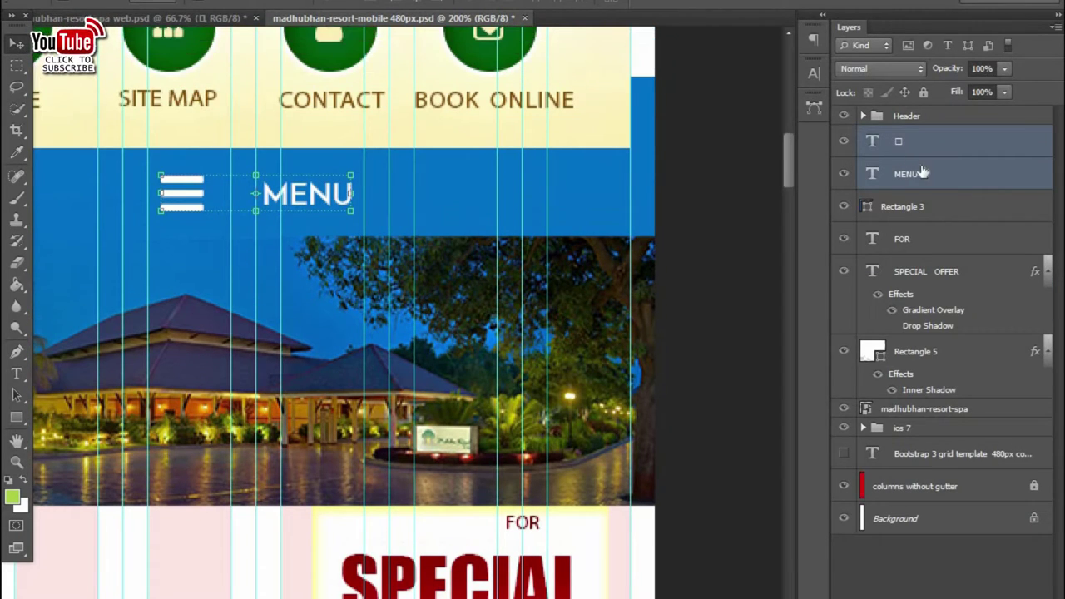
key(ctrl+g)
text(navigation)
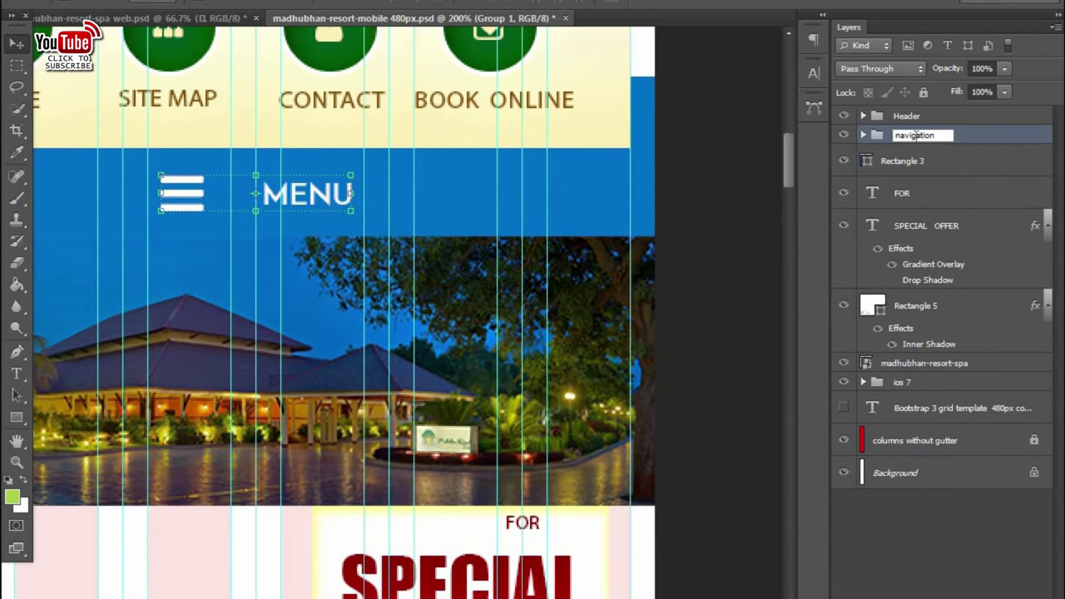
- Finish naming the navigation group and move the blue menu bar rectangle into it
click(949, 171)
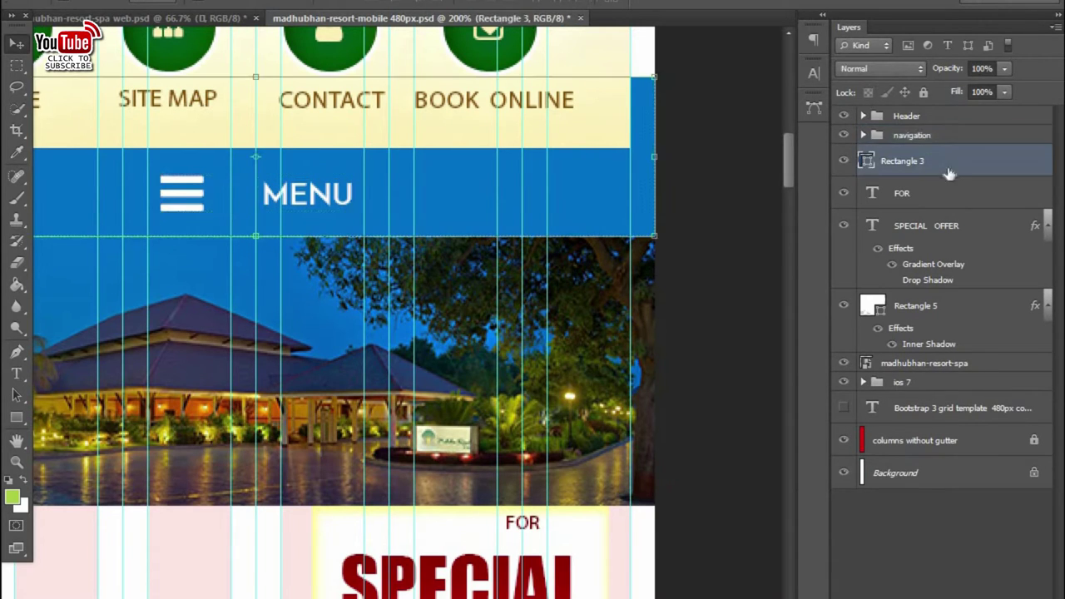
click(876, 139)
drag(952, 138, 951, 136)
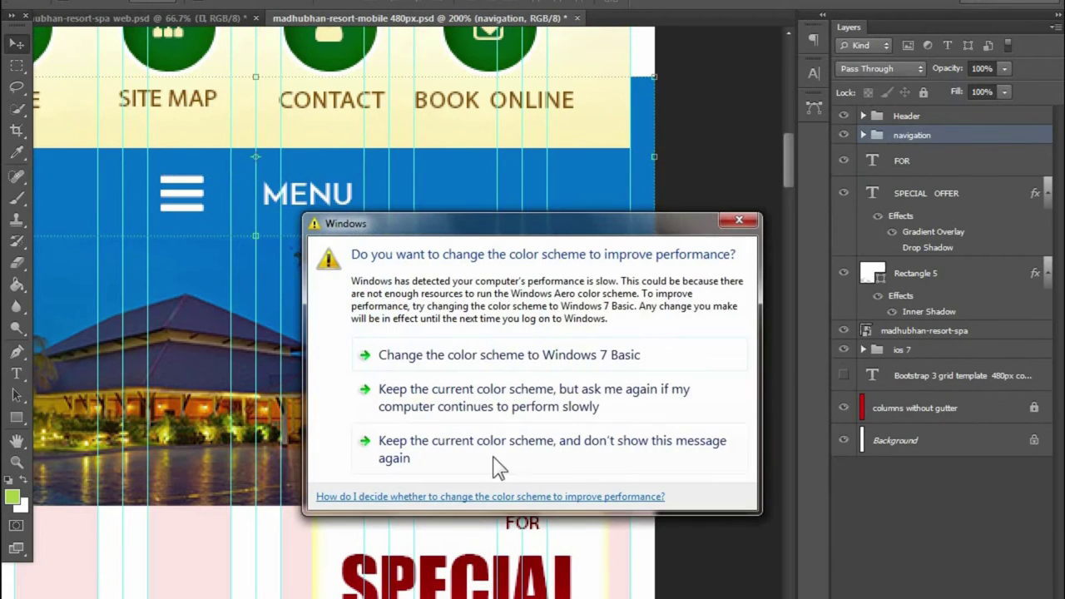
click(723, 252)
- Group FOR, SPECIAL OFFER, Rectangle 5 and the resort photo as 'banner', hiding the column guide
click(971, 167)
shift+click(943, 333)
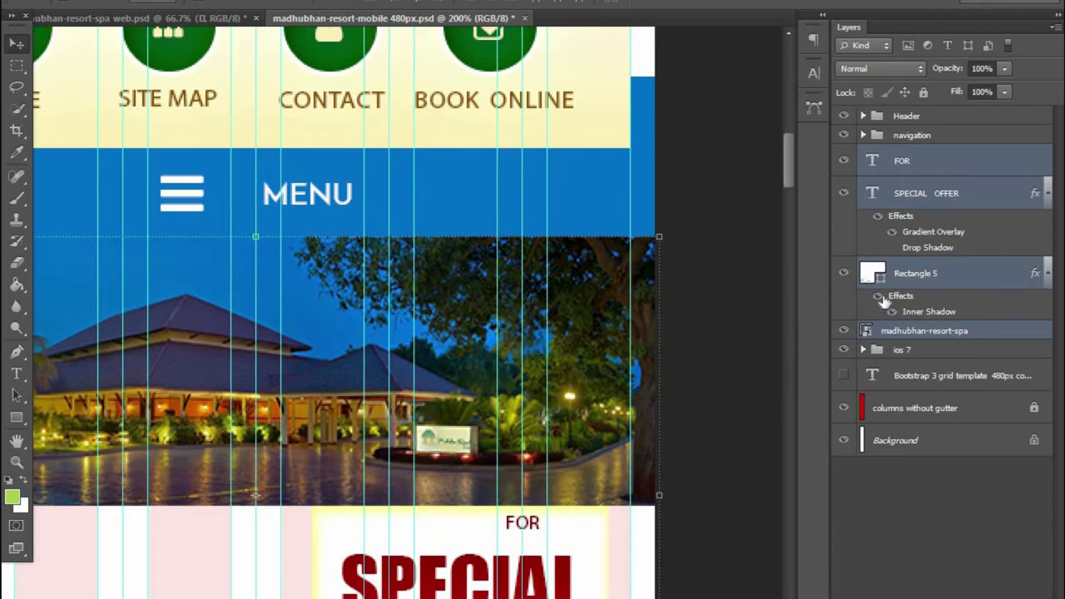
key(ctrl+g)
text(banner)
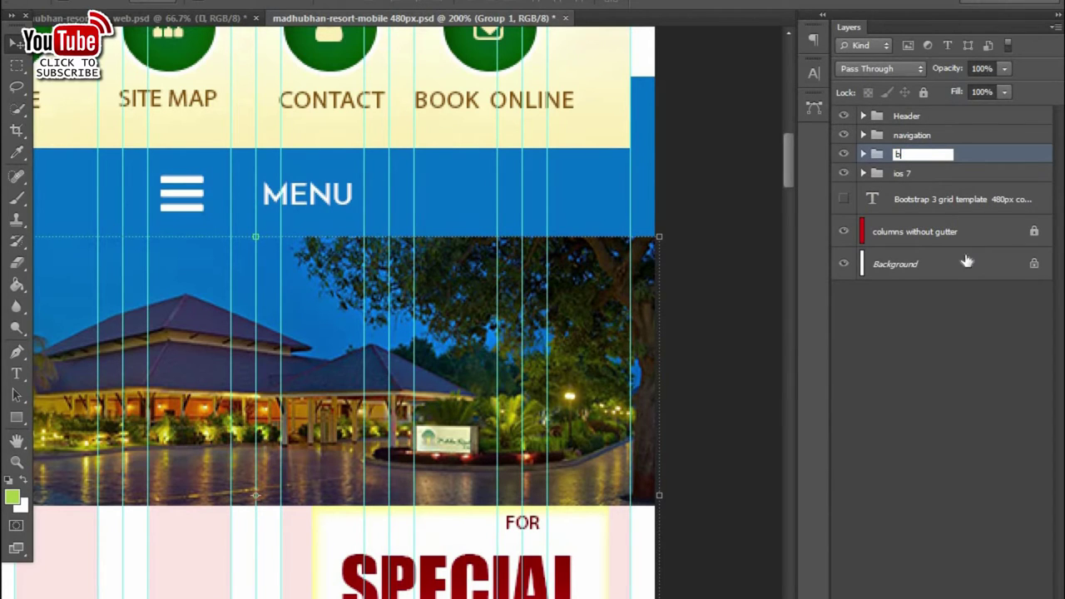
click(945, 385)
click(863, 154)
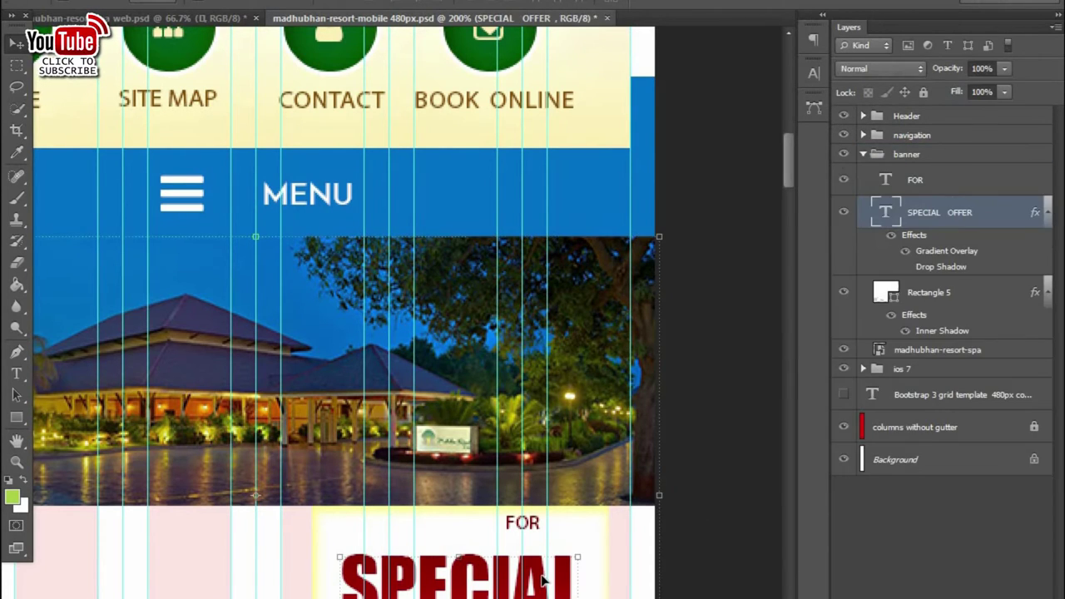
key(ctrl+minus)
click(844, 427)
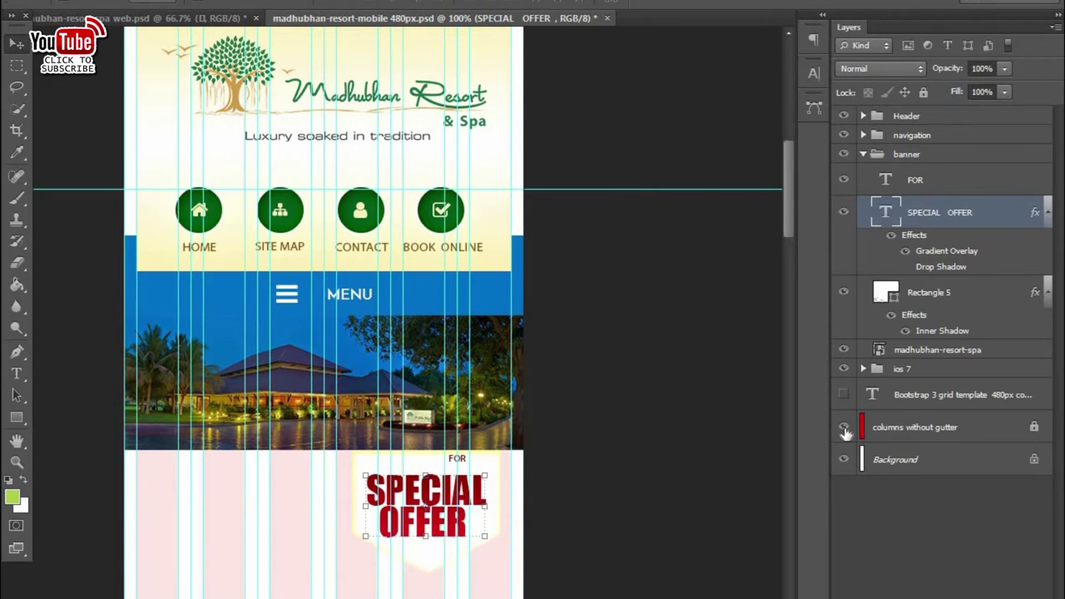
- Scroll the mobile layout, selecting and clearing the SPECIAL OFFER text layer
scroll(599, 572, down, 3)
scroll(657, 569, down, 1)
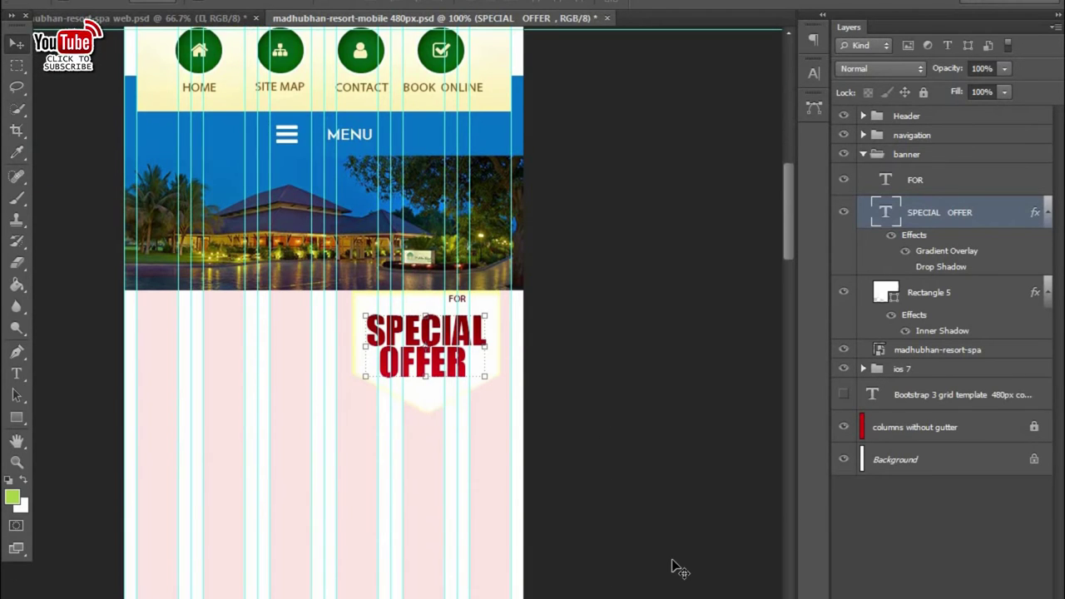
scroll(675, 569, up, 2)
scroll(676, 569, up, 2)
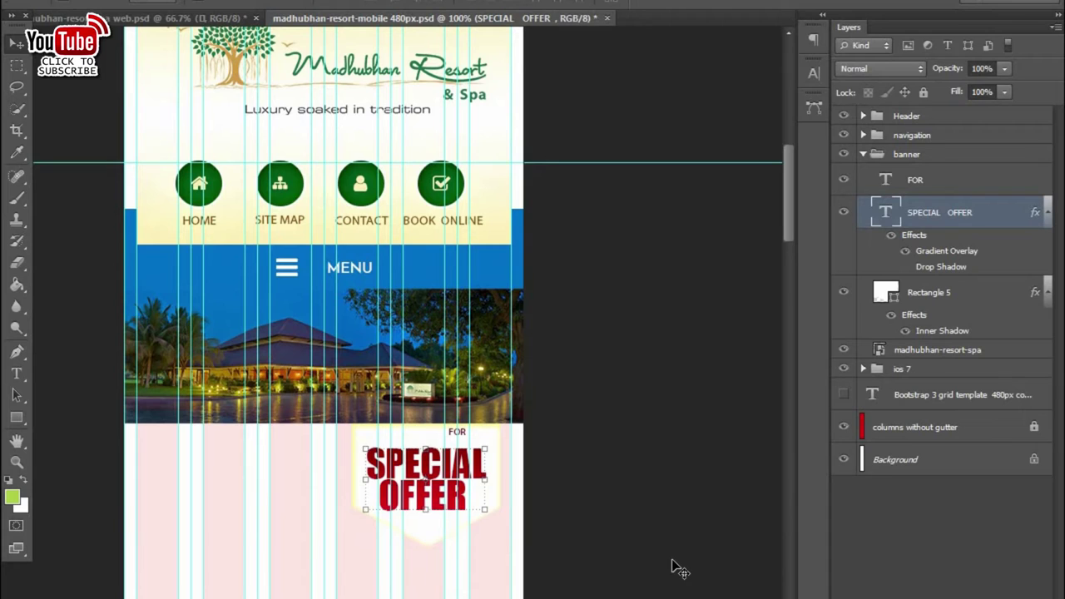
click(712, 547)
scroll(582, 499, down, 1)
scroll(457, 458, down, 2)
scroll(413, 439, down, 2)
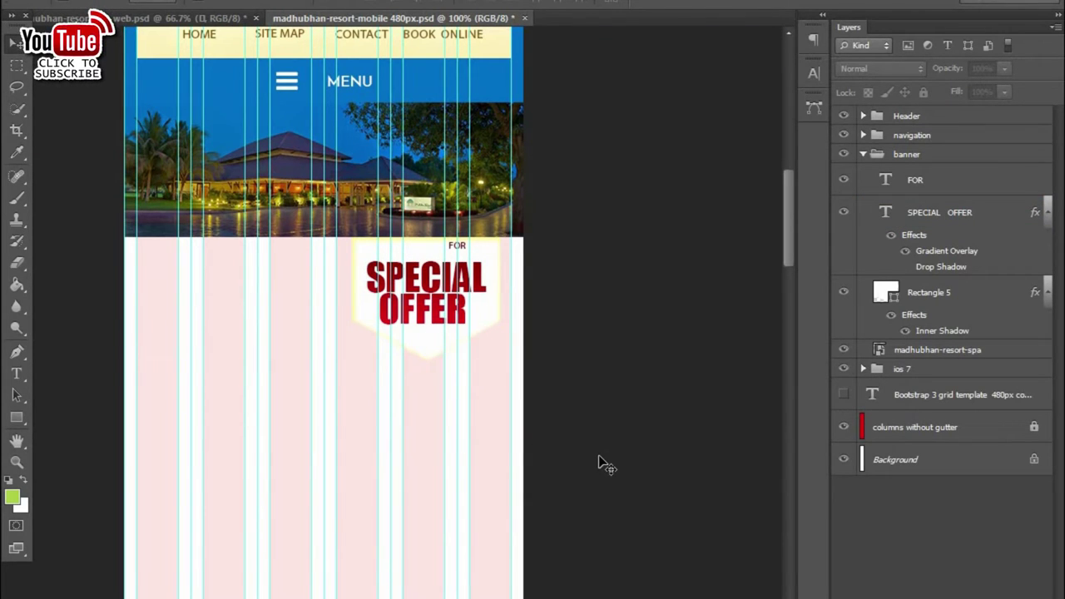
click(469, 335)
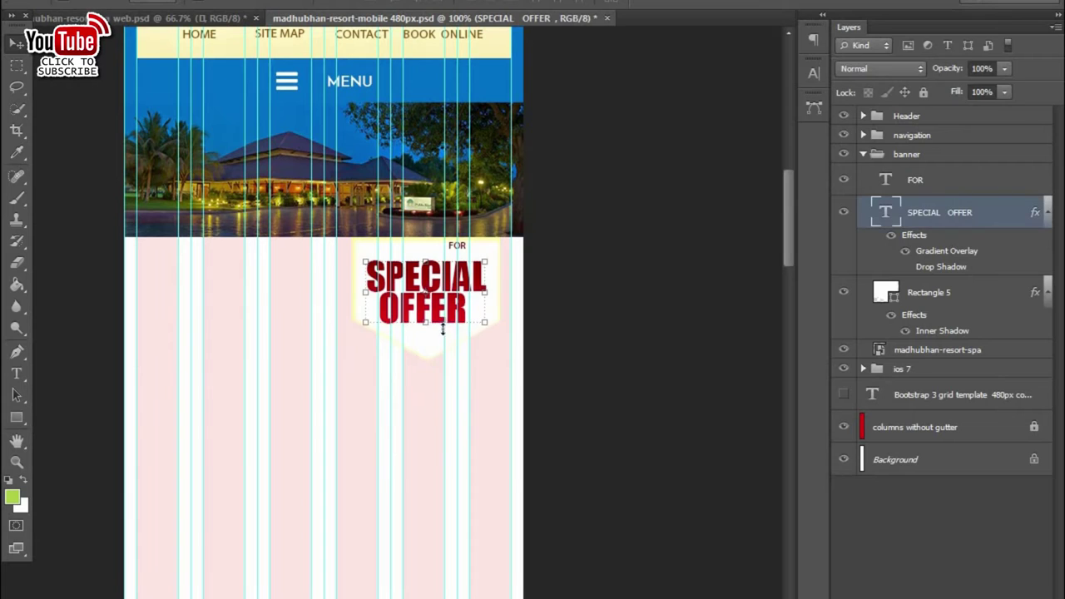
click(469, 399)
- Switch to the desktop web.psd and select the inspiration paragraph layer
scroll(469, 408, down, 2)
scroll(468, 408, down, 2)
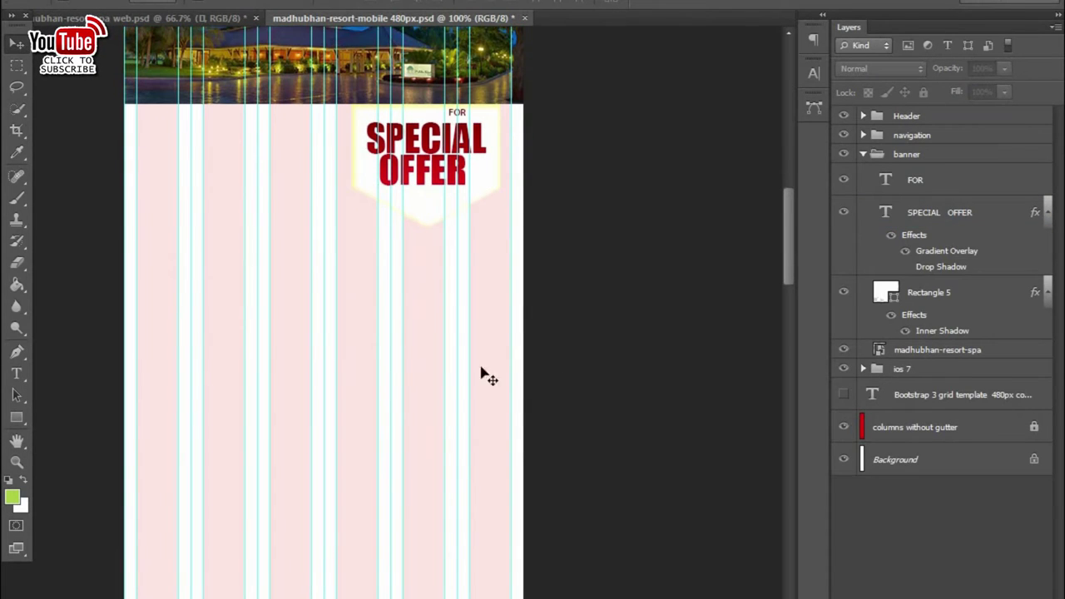
scroll(613, 374, down, 1)
click(468, 110)
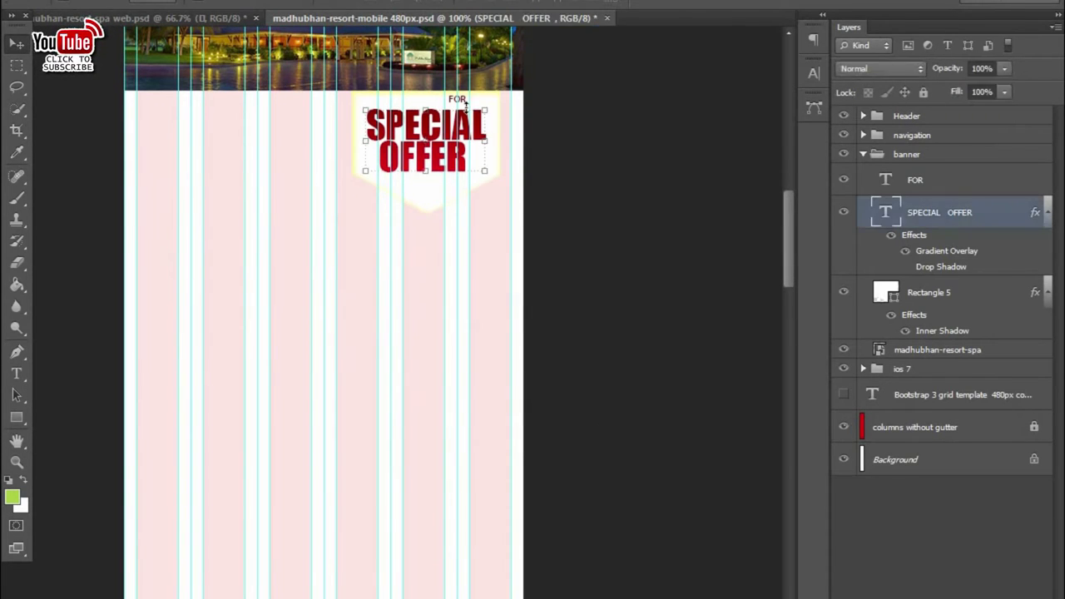
click(391, 258)
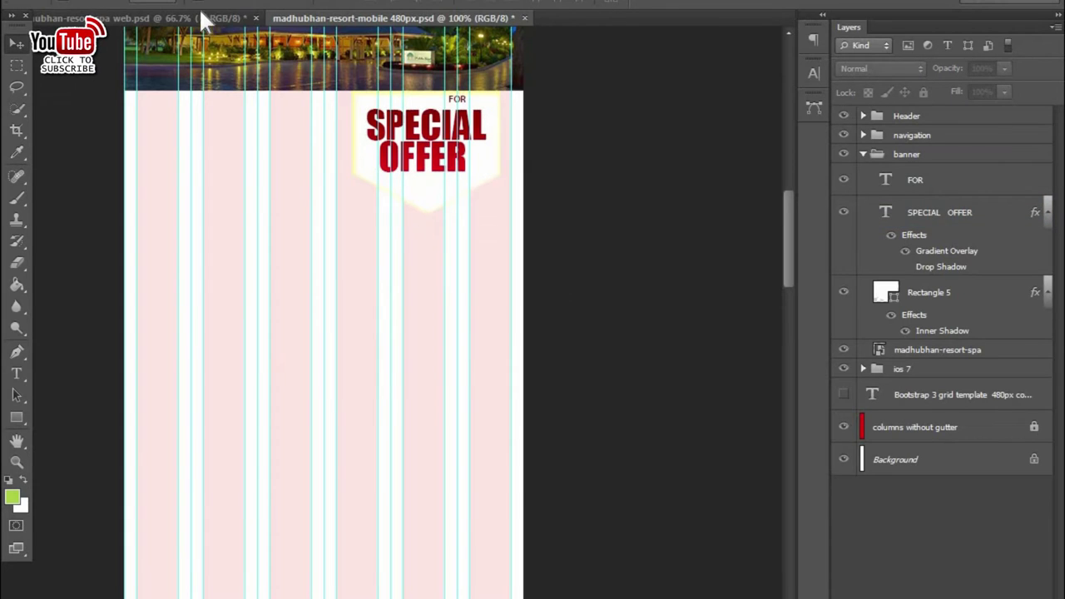
click(208, 12)
click(258, 407)
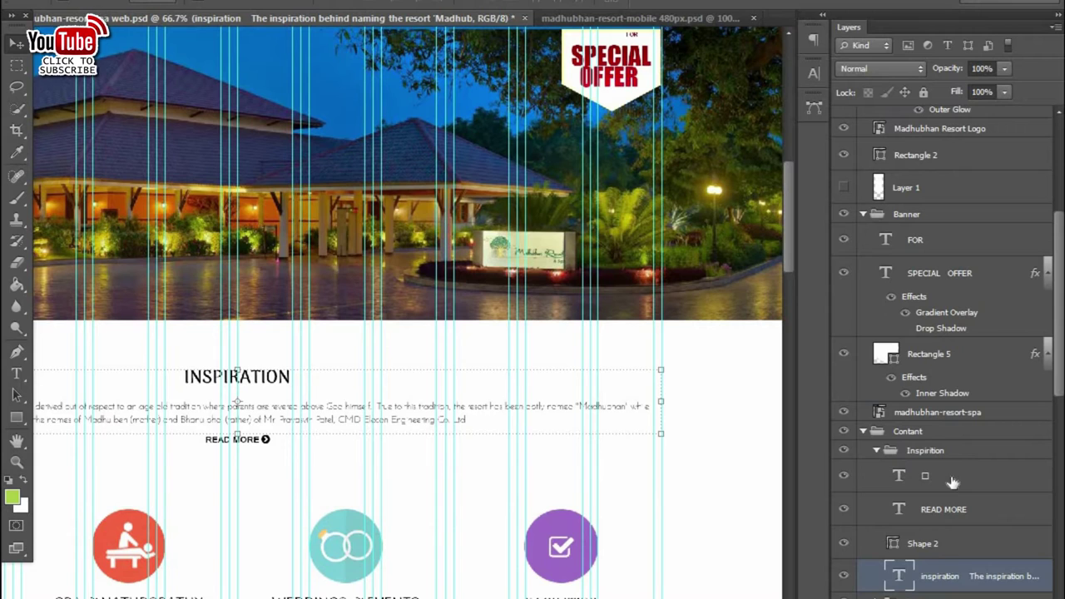
- Drag the Inspiration icon, READ MORE, Shape 2 and paragraph layers into the mobile 480px document
click(857, 545)
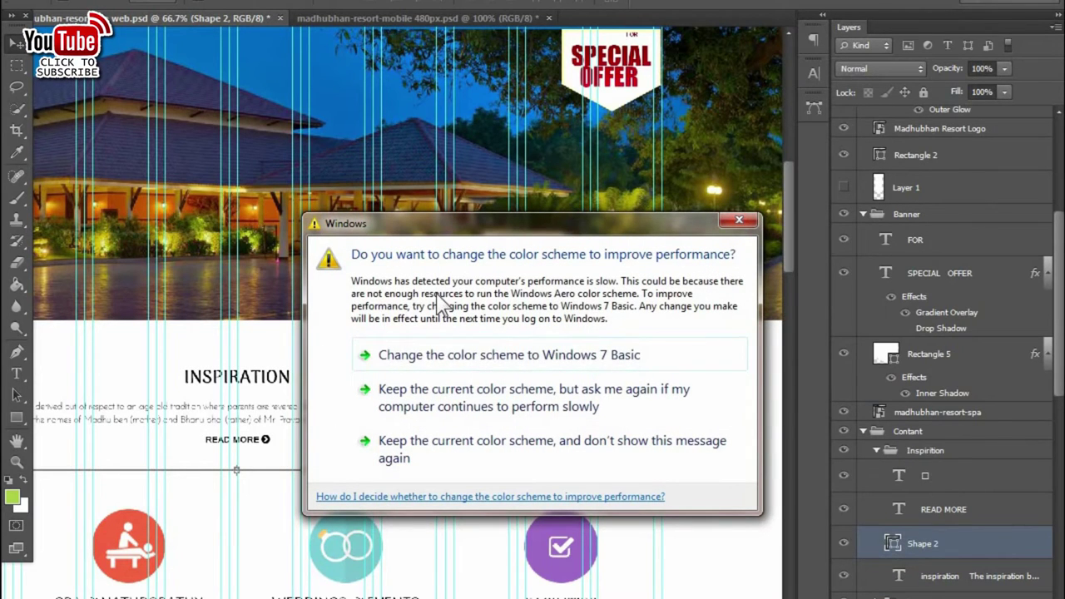
click(739, 223)
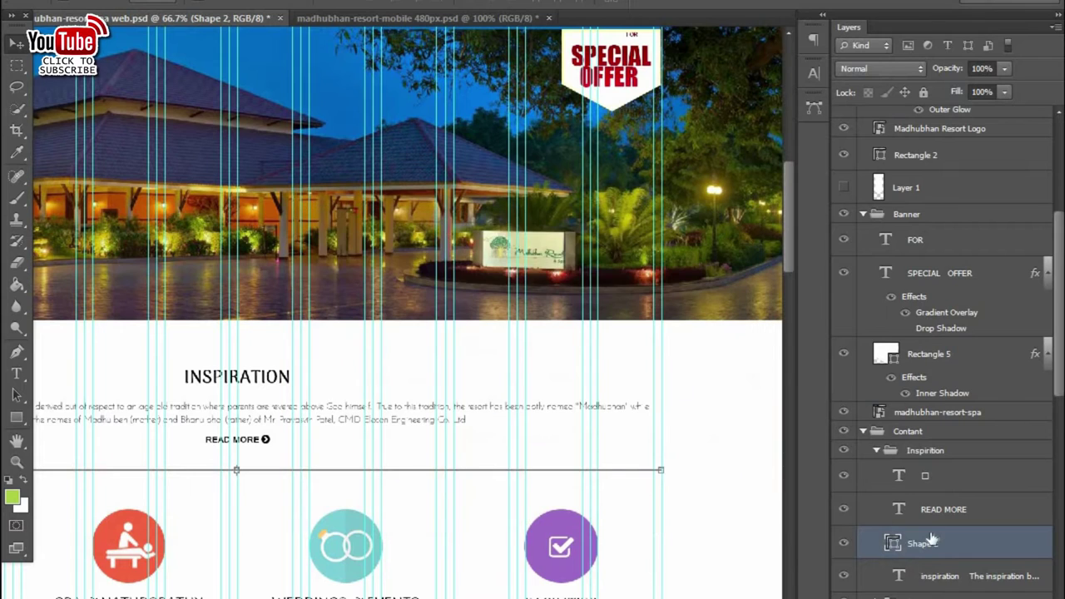
click(929, 482)
shift+click(930, 575)
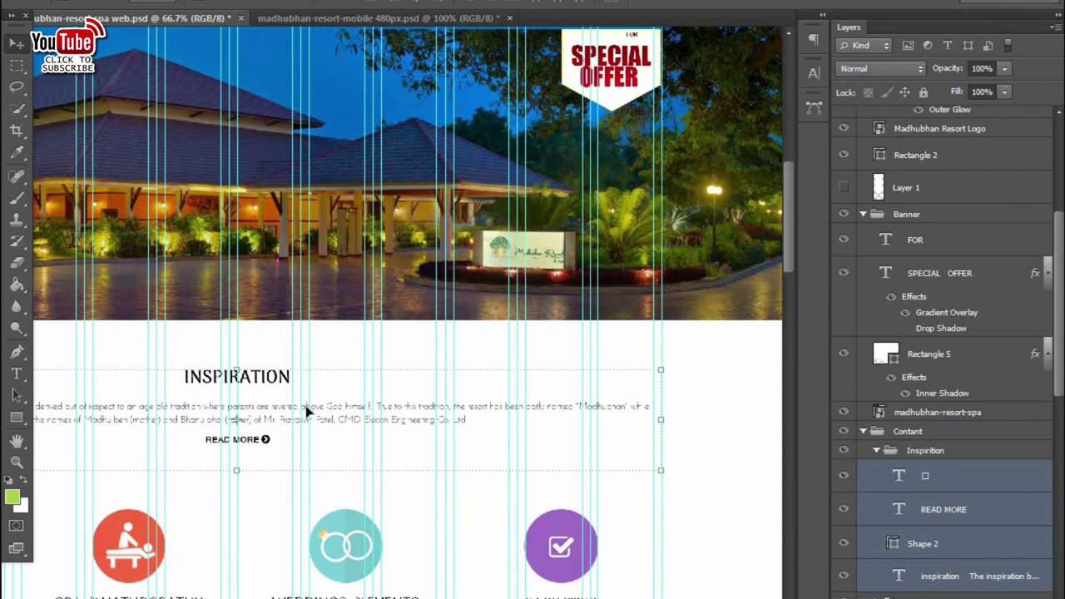
drag(277, 410, 396, 292)
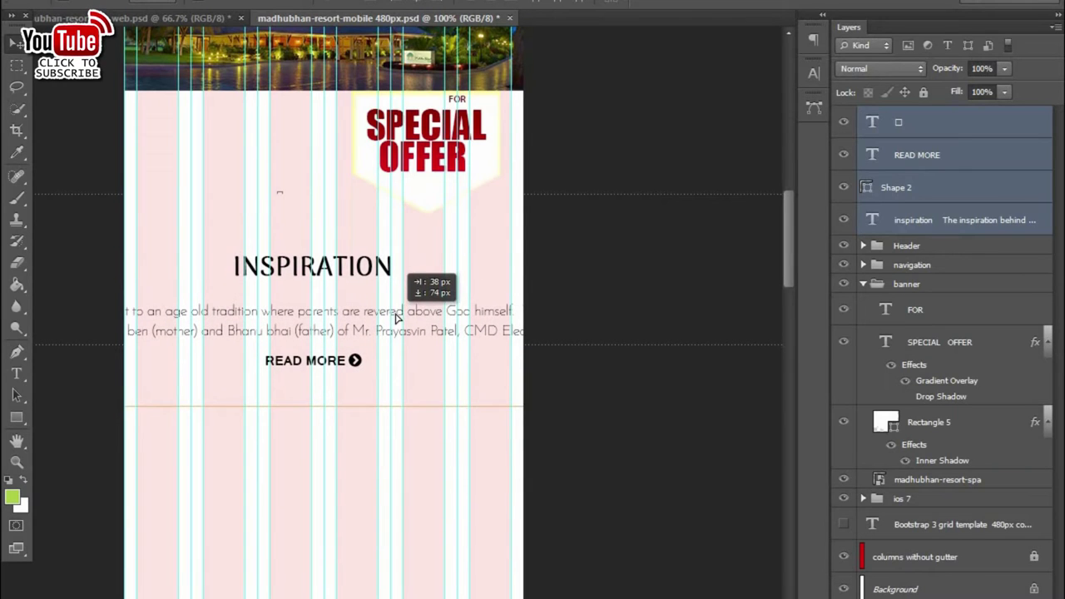
- Move the Inspiration block below the banner and narrow its paragraph box so it wraps
drag(396, 293, 396, 320)
double_click(872, 219)
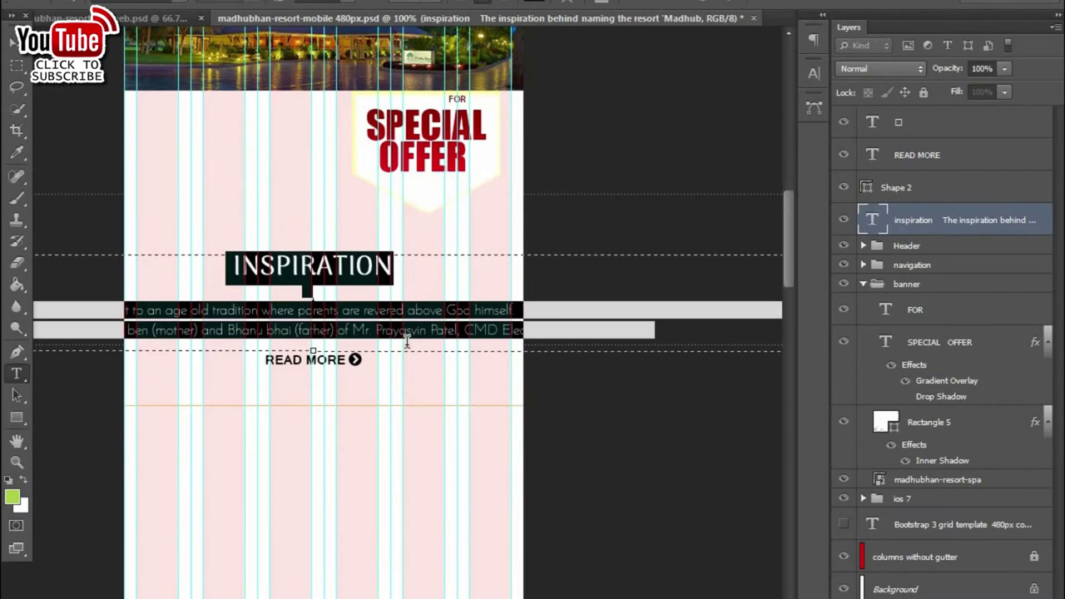
key(ctrl+minus)
key(ctrl+minus)
drag(354, 410, 352, 449)
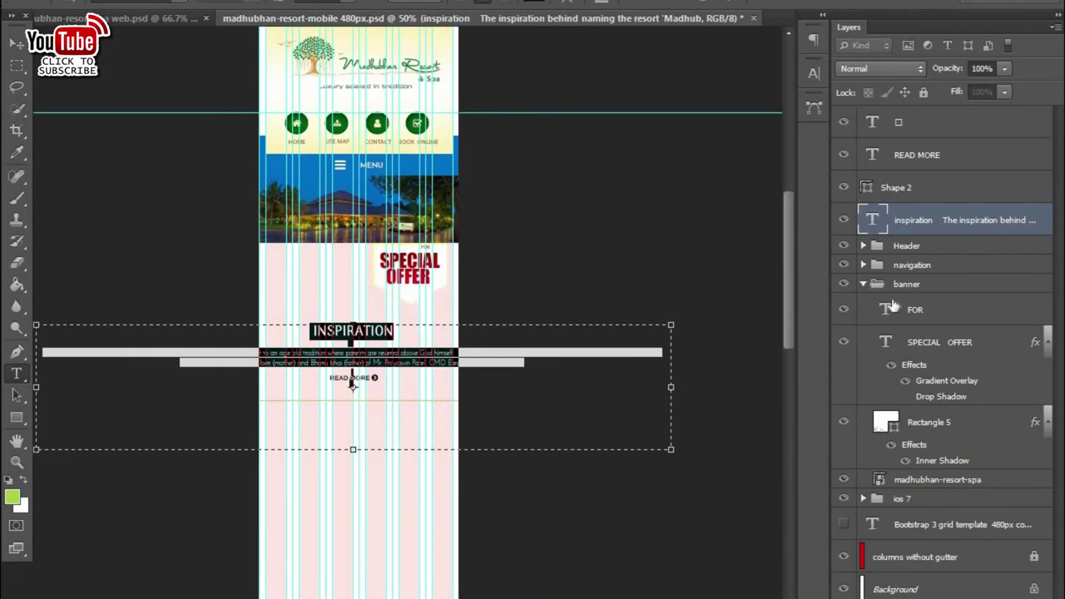
drag(672, 388, 445, 411)
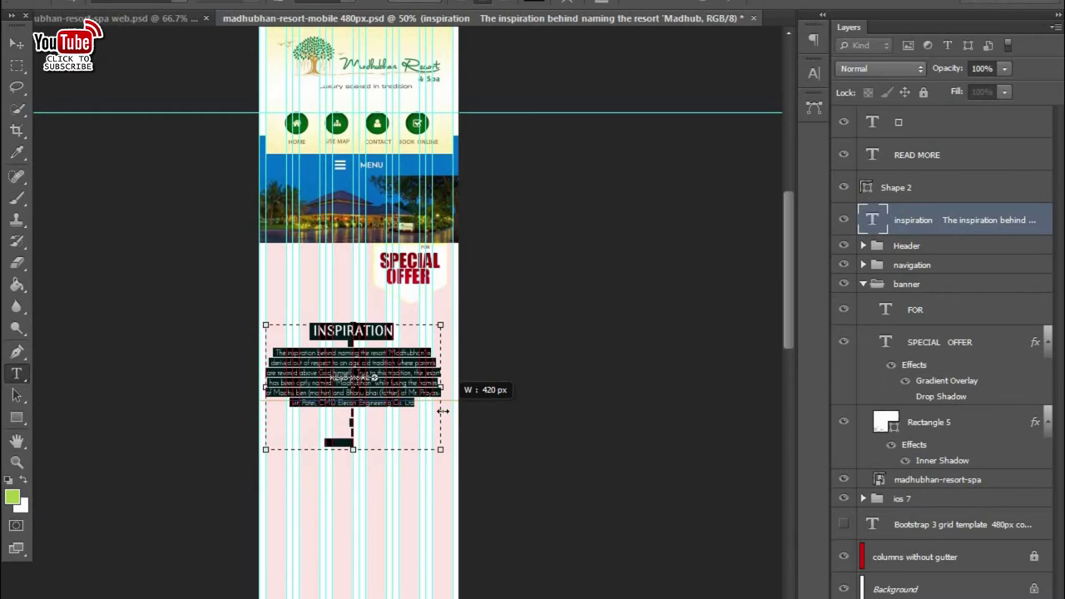
click(456, 503)
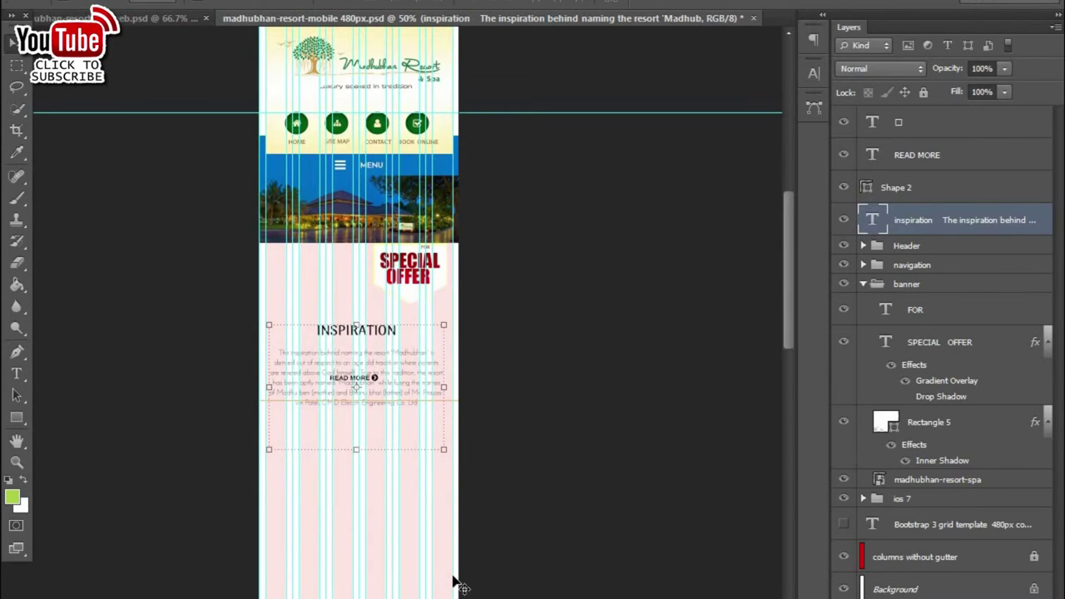
- Fine-tune the inspiration paragraph text box to 412 px wide
key(ctrl+1)
drag(497, 382, 499, 381)
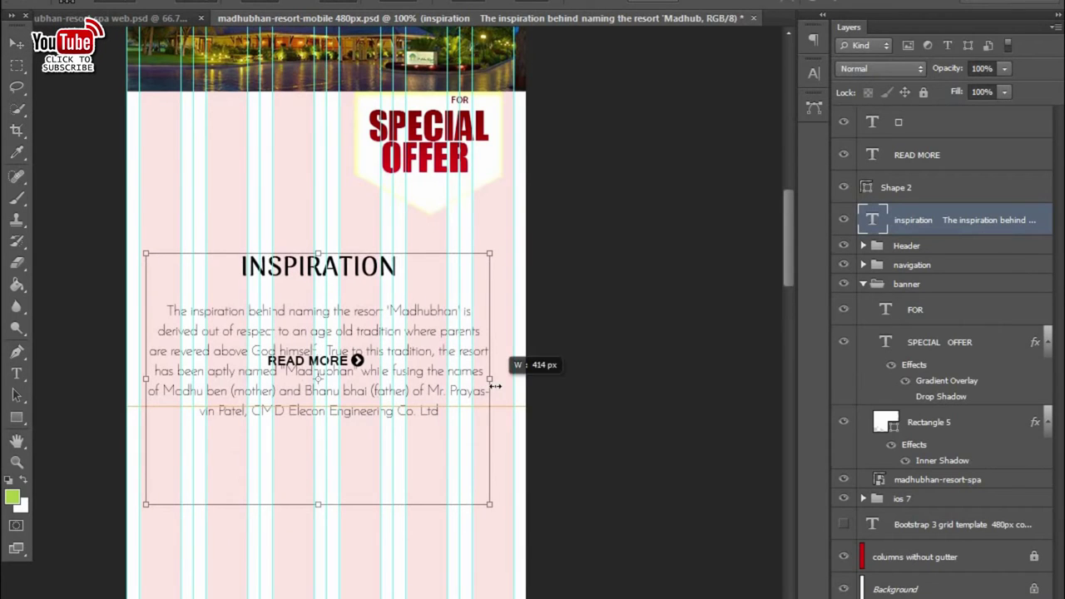
double_click(878, 218)
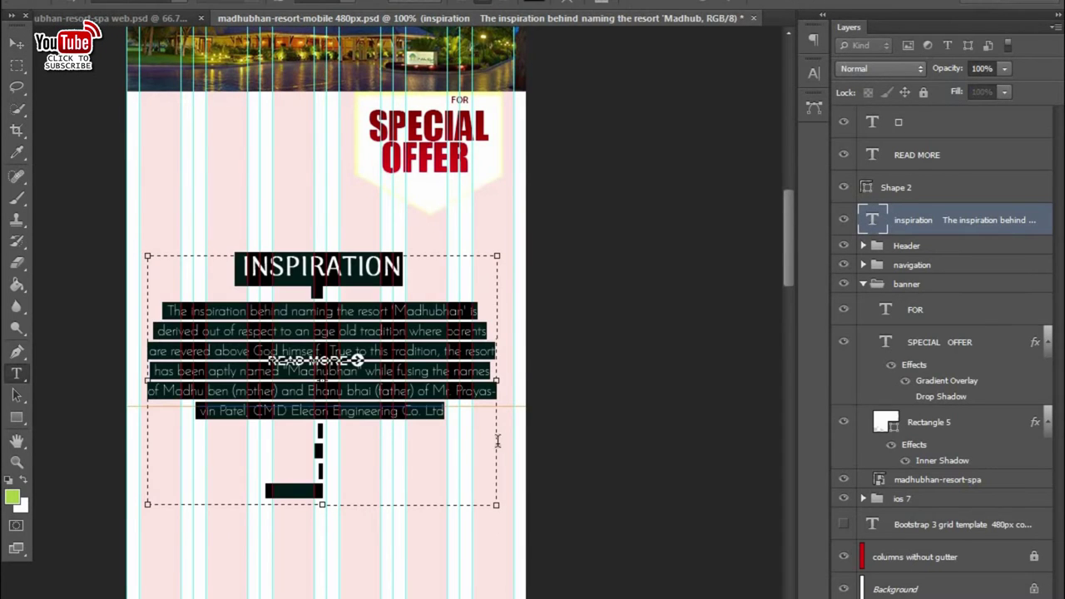
drag(496, 382, 490, 381)
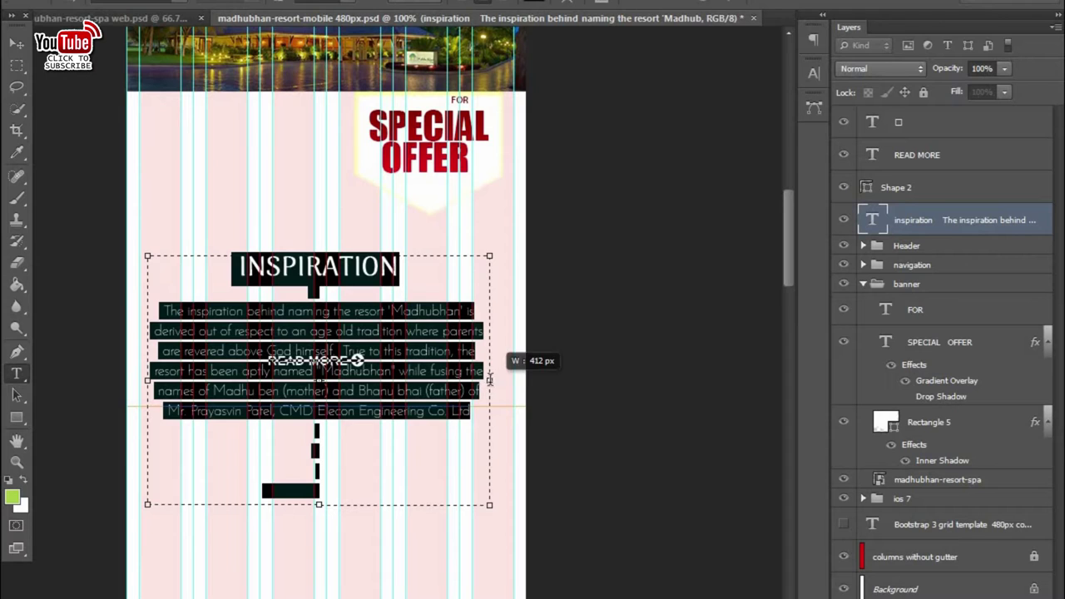
click(814, 73)
- Justify the inspiration paragraph with the last line centred
click(813, 39)
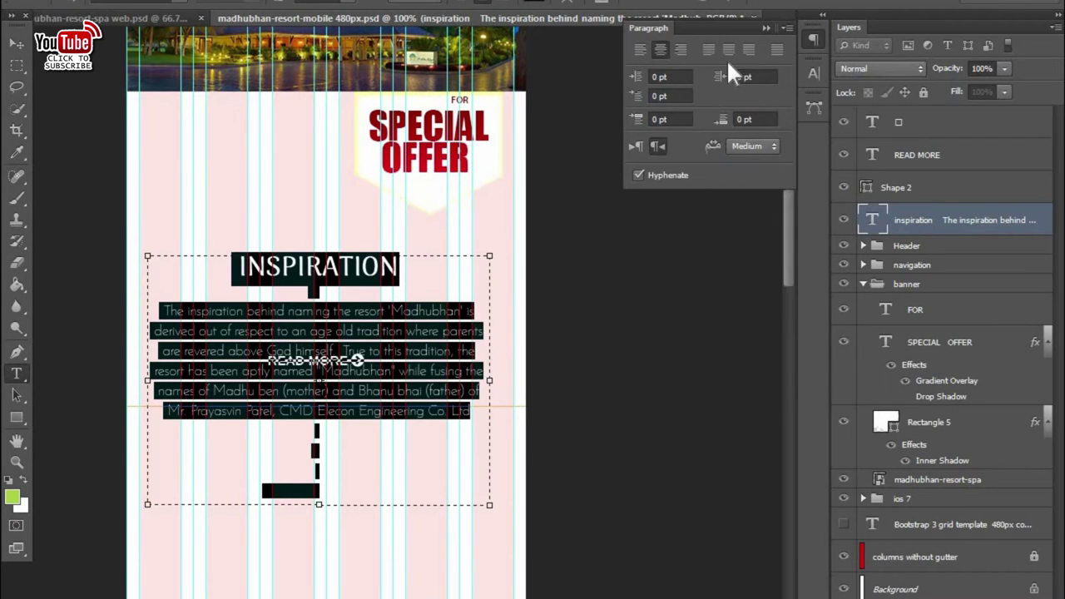
click(727, 50)
click(16, 46)
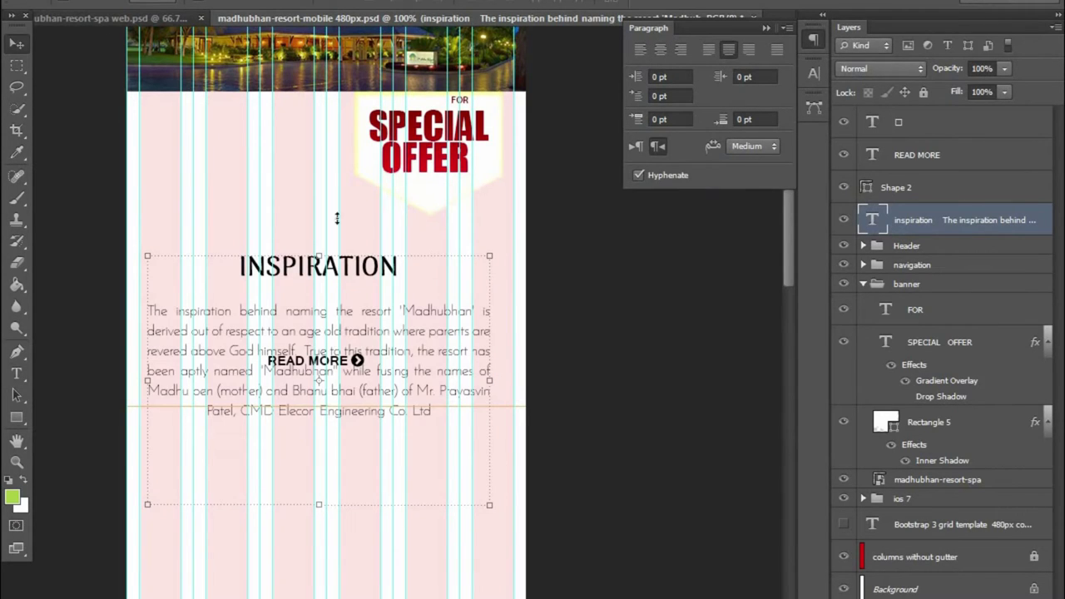
- Move the READ MORE text and arrow icon below the paragraph
click(433, 409)
click(936, 158)
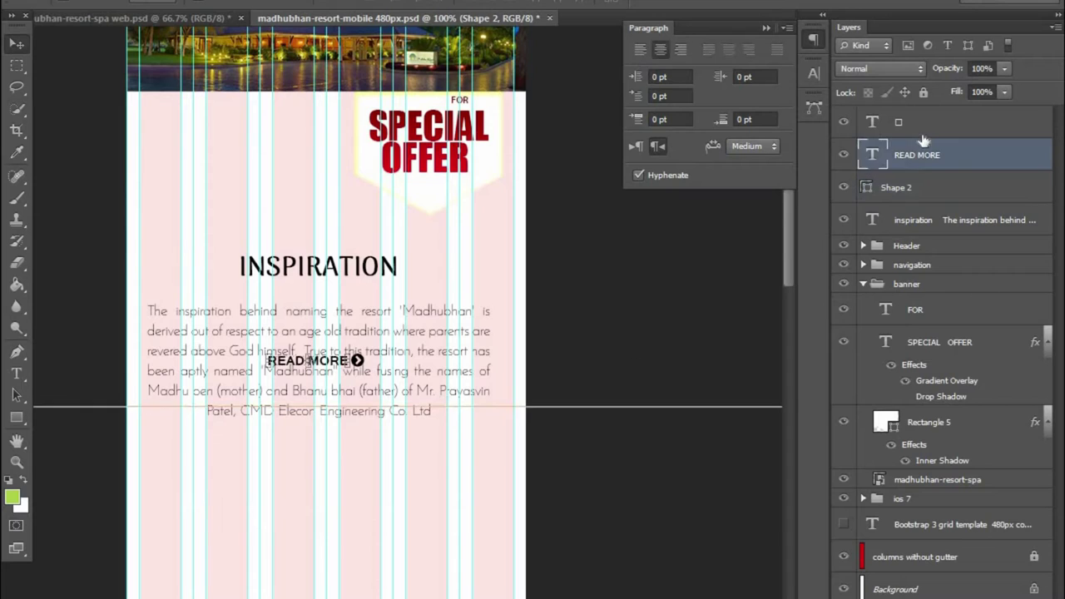
shift+click(930, 125)
key(shift+Down)
key(shift+Down)
key(shift+Down)
key(shift+Down)
key(shift+Down)
key(shift+Down)
key(shift+Up)
key(shift+Down)
key(shift+Up)
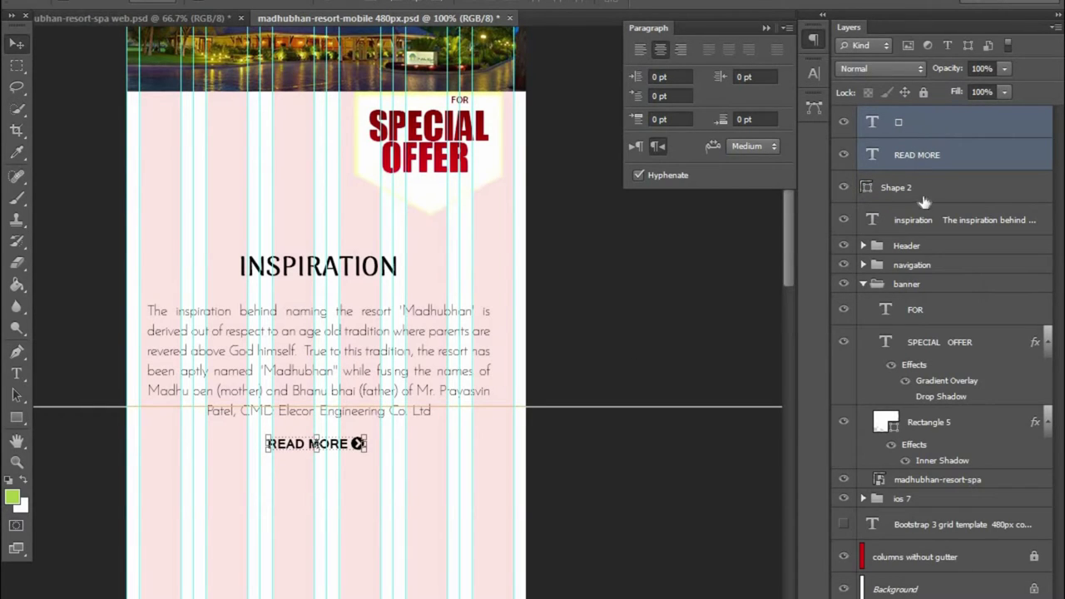
- Shift the READ MORE, divider and paragraph layers 10 px to the right
shift+click(930, 221)
key(shift+Right)
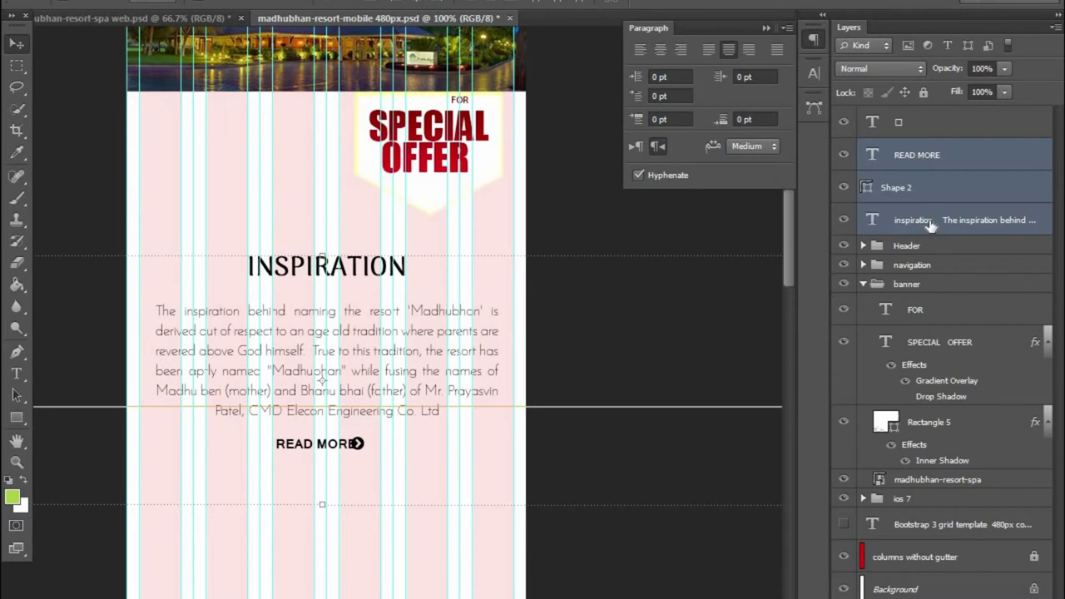
click(580, 414)
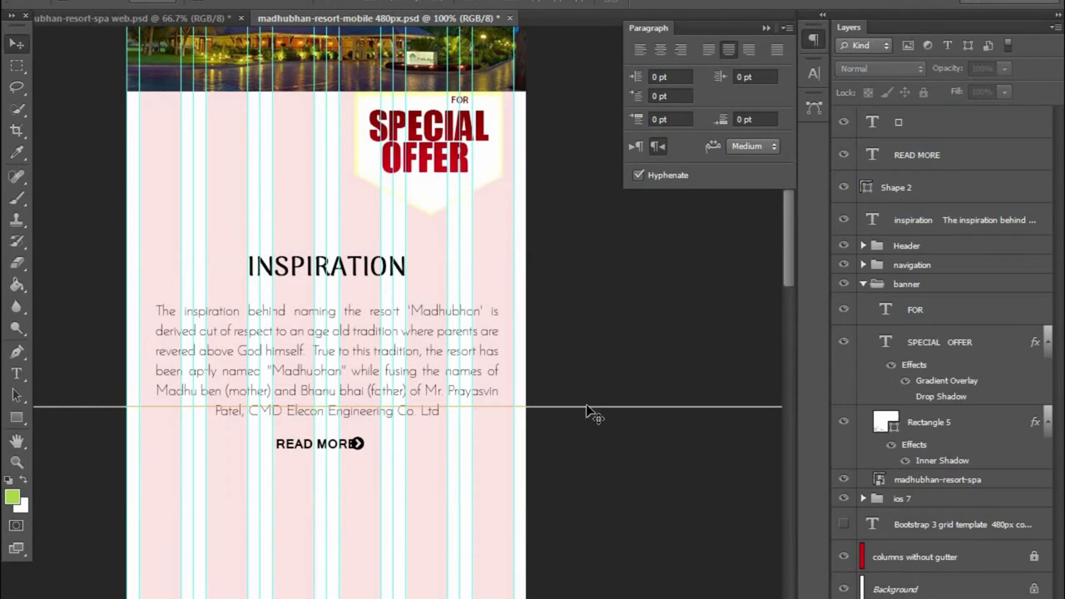
click(586, 410)
key(ctrl+minus)
key(ctrl+minus)
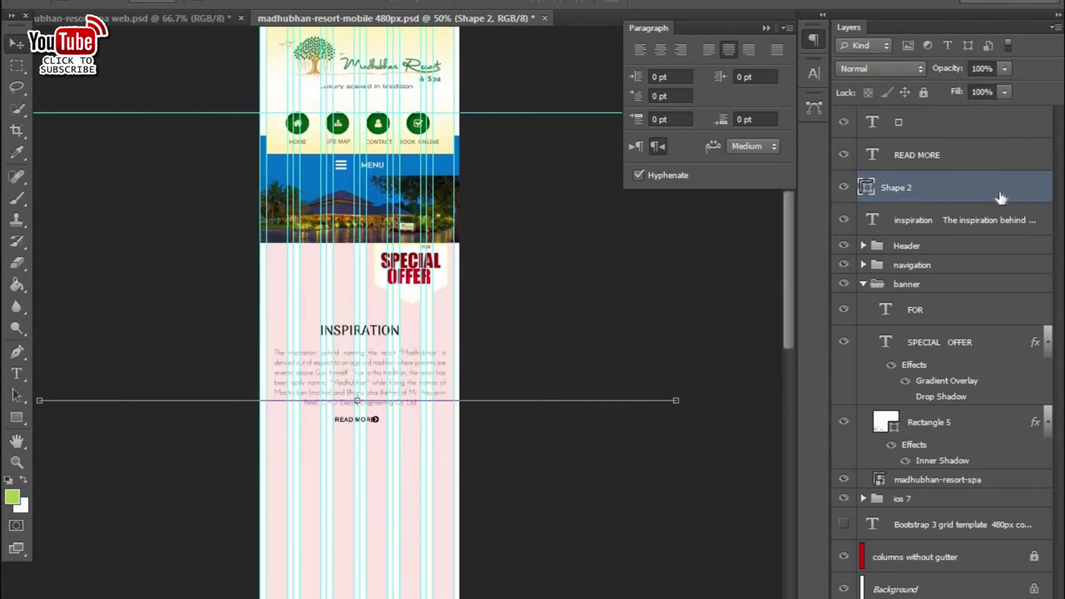
click(331, 437)
key(ctrl+plus)
key(ctrl+plus)
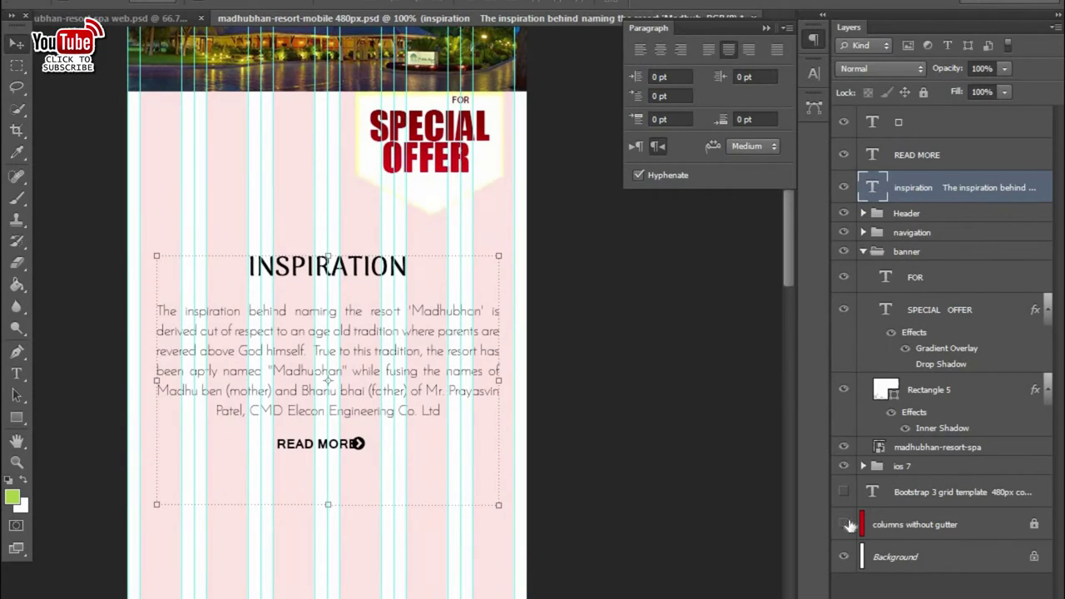
- Hide the pink column overlay and check the READ MORE and arrow layers before returning to web.psd
click(843, 524)
click(704, 563)
click(361, 272)
click(361, 443)
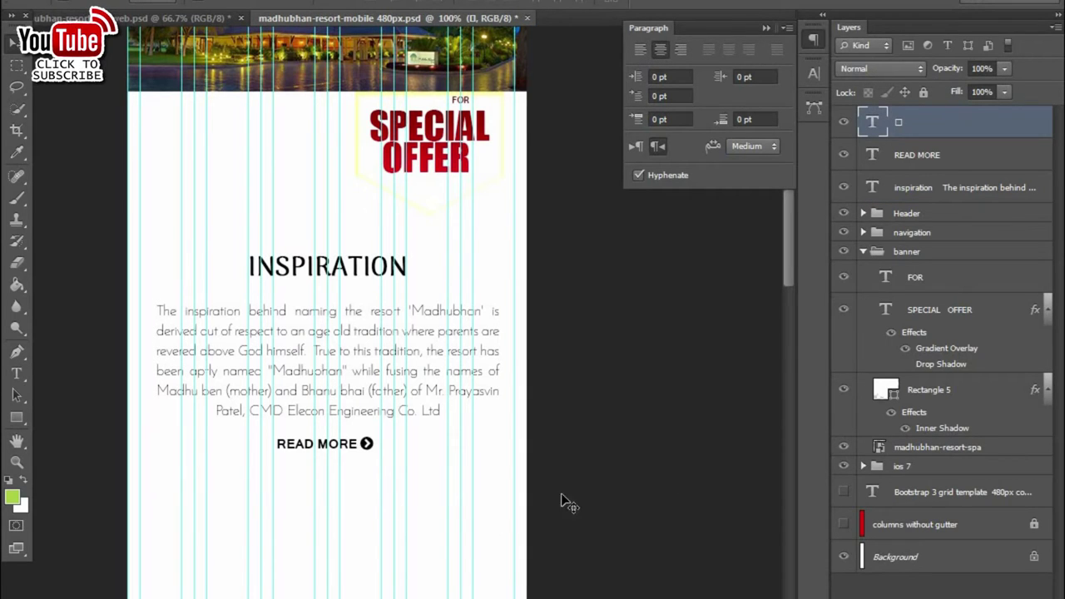
click(372, 445)
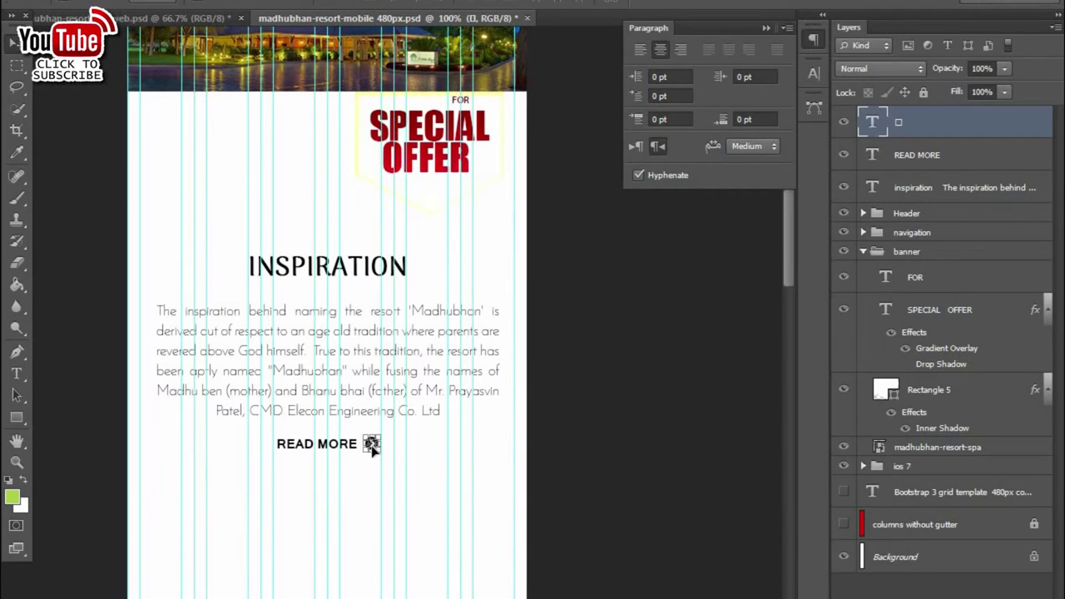
key(alt+shift+bracketleft)
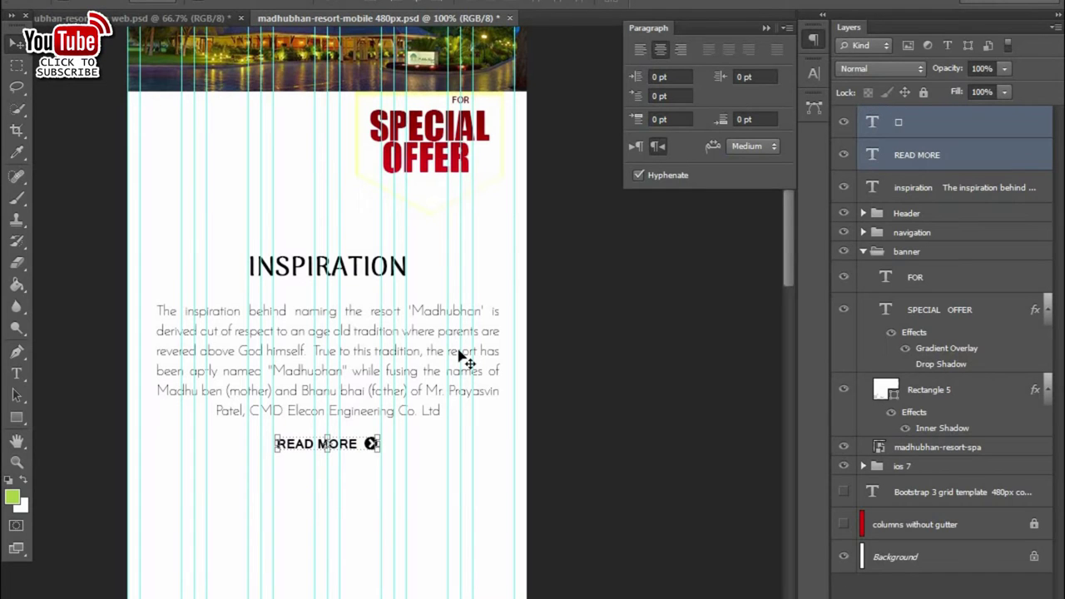
click(491, 379)
click(623, 404)
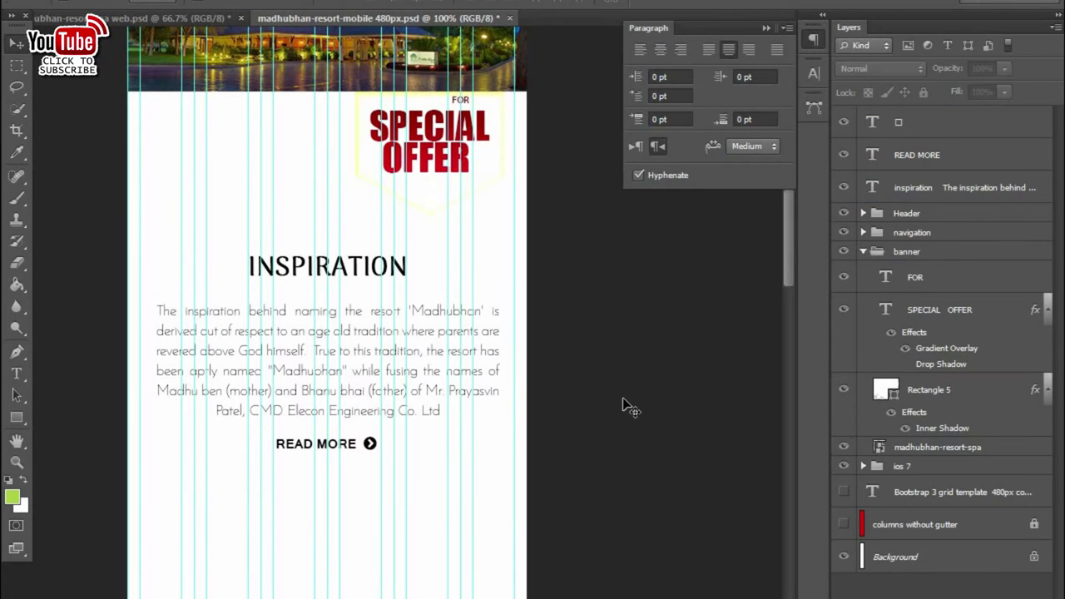
scroll(613, 337, up, 5)
scroll(583, 415, down, 4)
scroll(545, 504, down, 3)
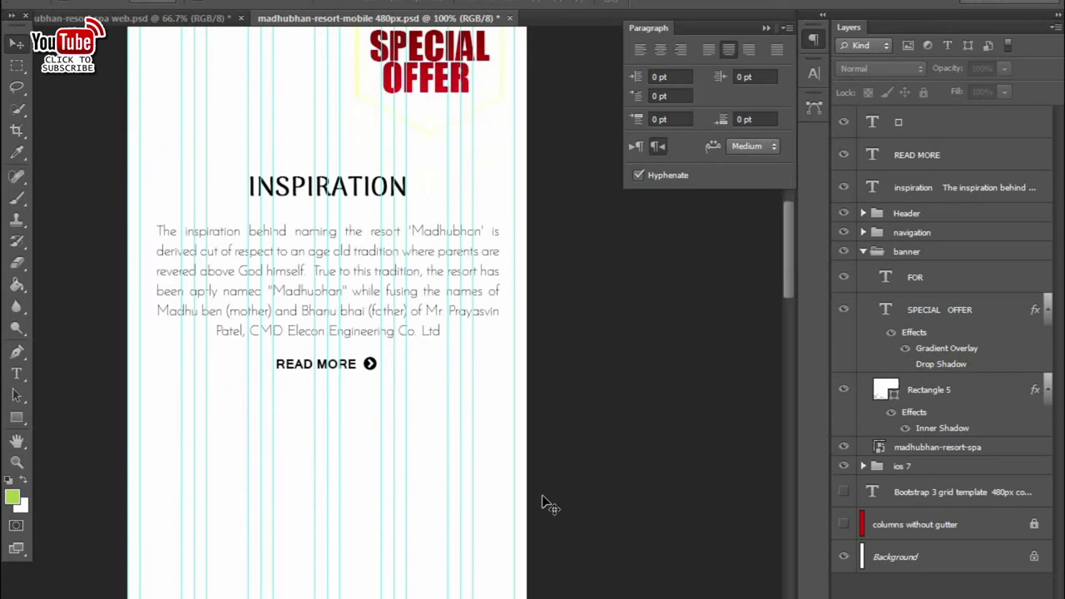
click(179, 18)
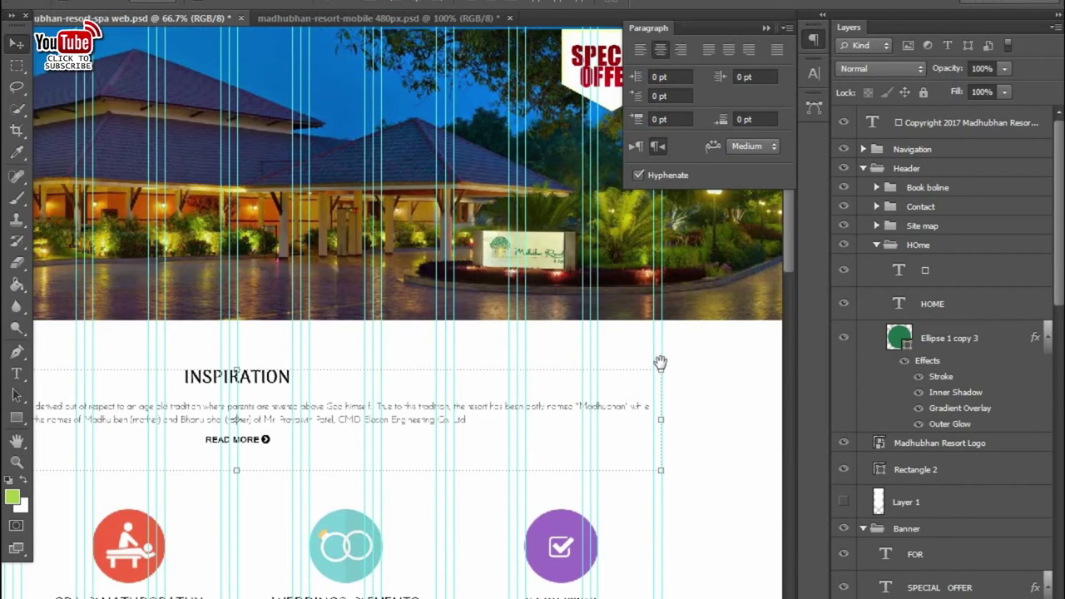
- Drag the food & be group from the web design into the mobile document
drag(207, 438, 683, 265)
click(389, 370)
click(877, 548)
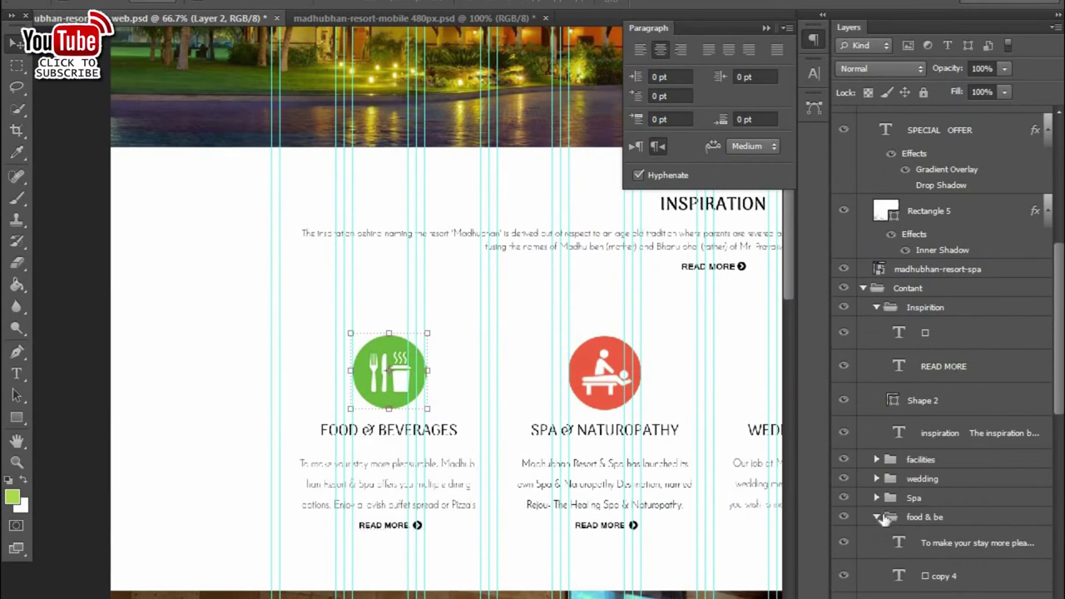
click(880, 517)
mouse_move(346, 54)
mouse_down()
mouse_move(379, 18)
mouse_move(396, 491)
mouse_up()
- Nudge the Food & Beverages block into place below the Inspiration section
key(shift+Left)
key(shift+Left)
key(shift+Left)
key(shift+Left)
key(shift+Down)
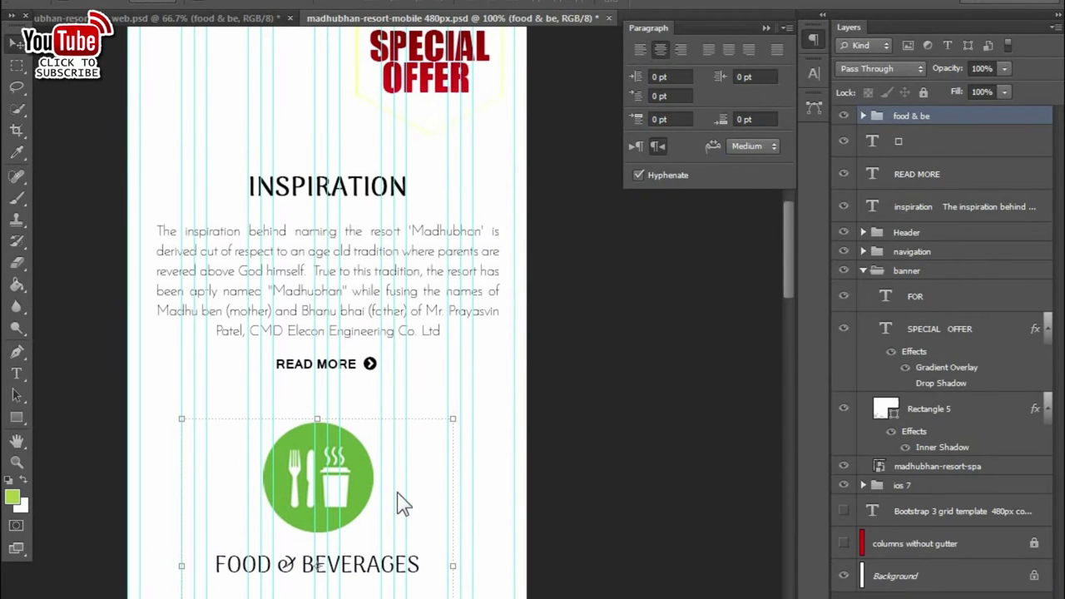
key(ctrl+minus)
key(ctrl+minus)
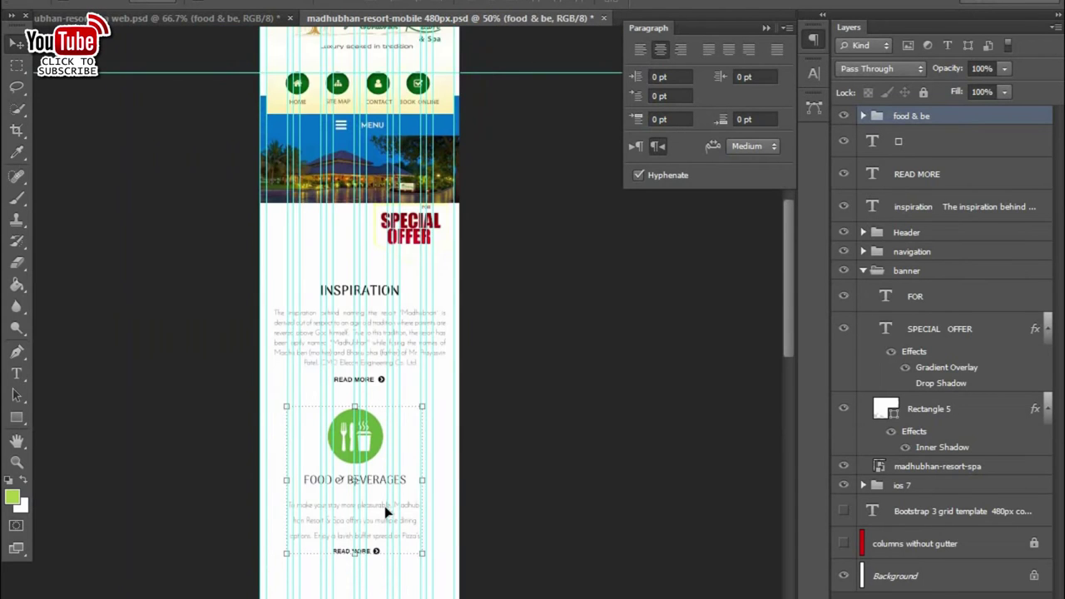
key(ctrl+plus)
key(Right)
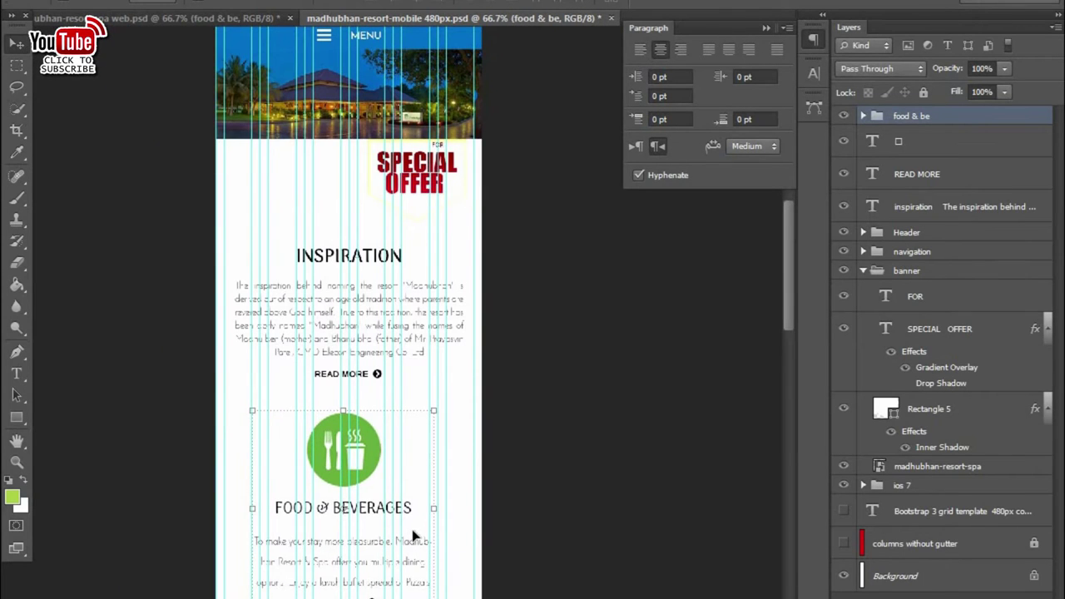
- Try widening the Food & Beverages paragraph box to 429 px, then undo it
click(606, 491)
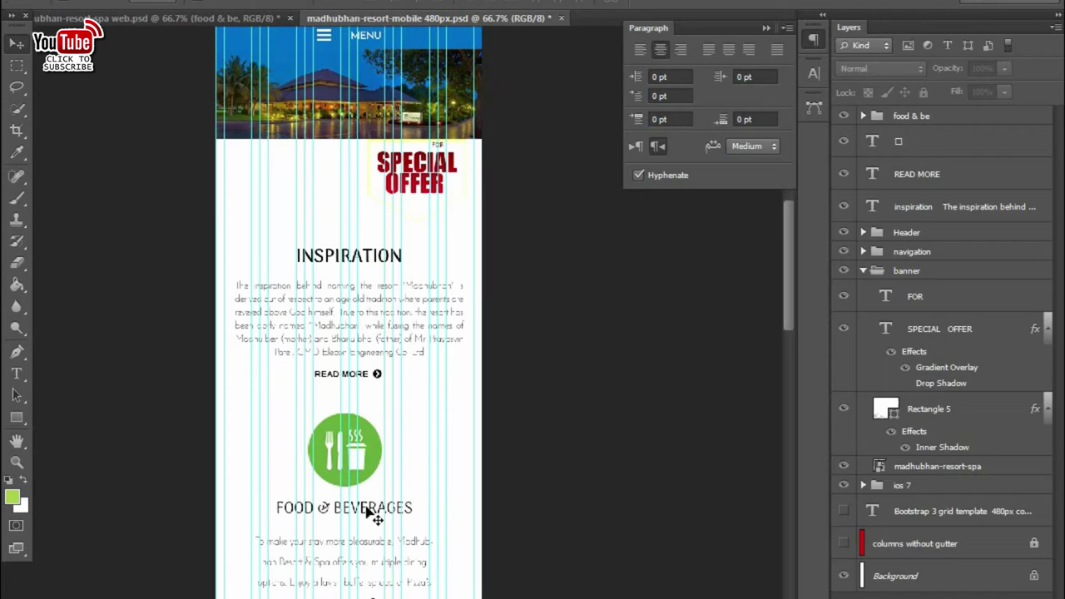
click(370, 509)
click(396, 541)
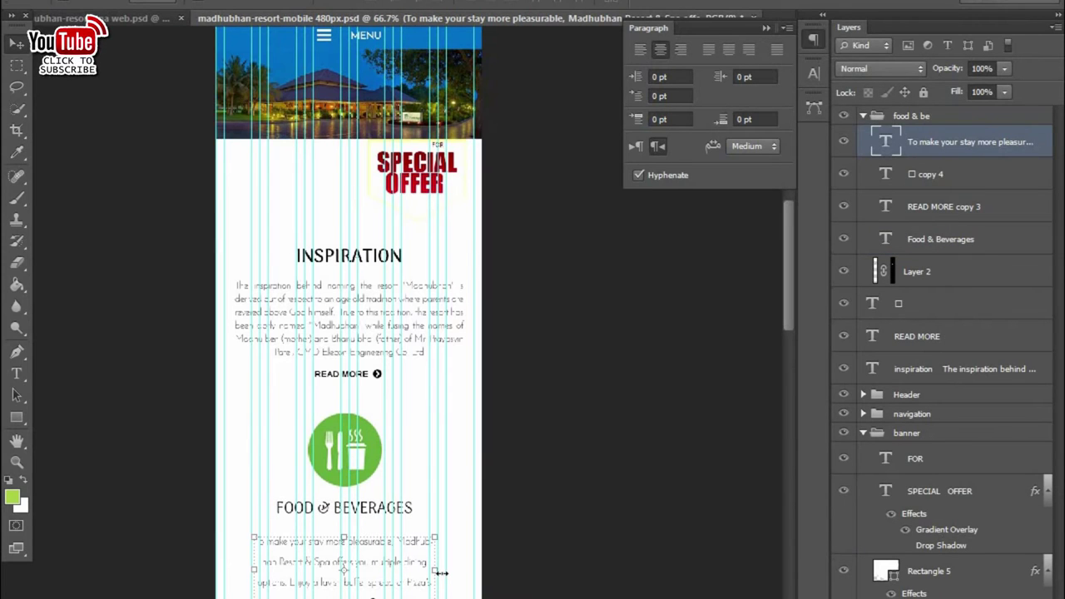
double_click(885, 141)
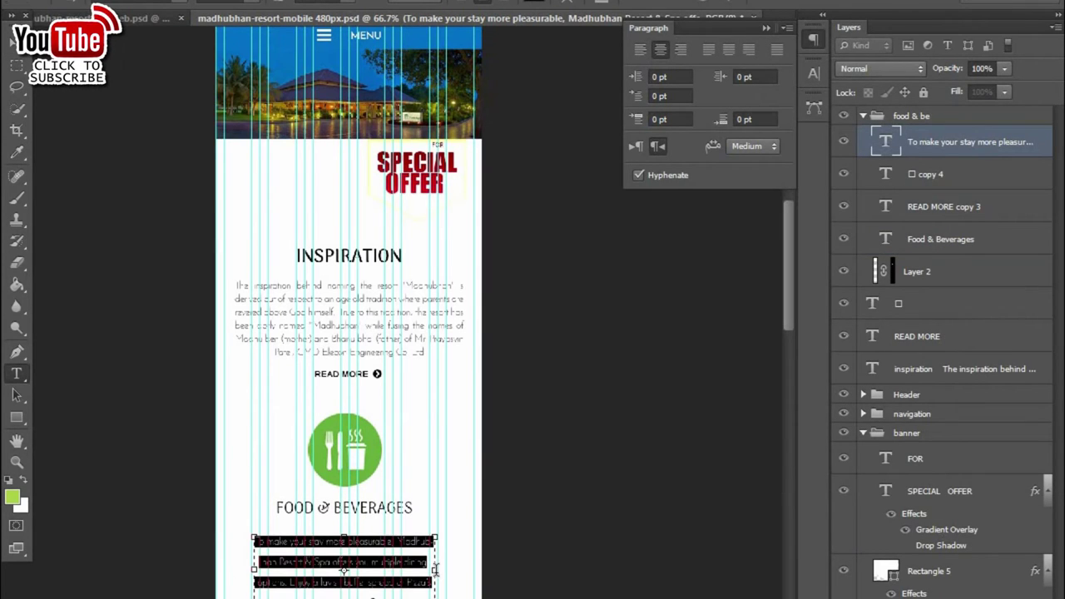
drag(435, 573, 466, 571)
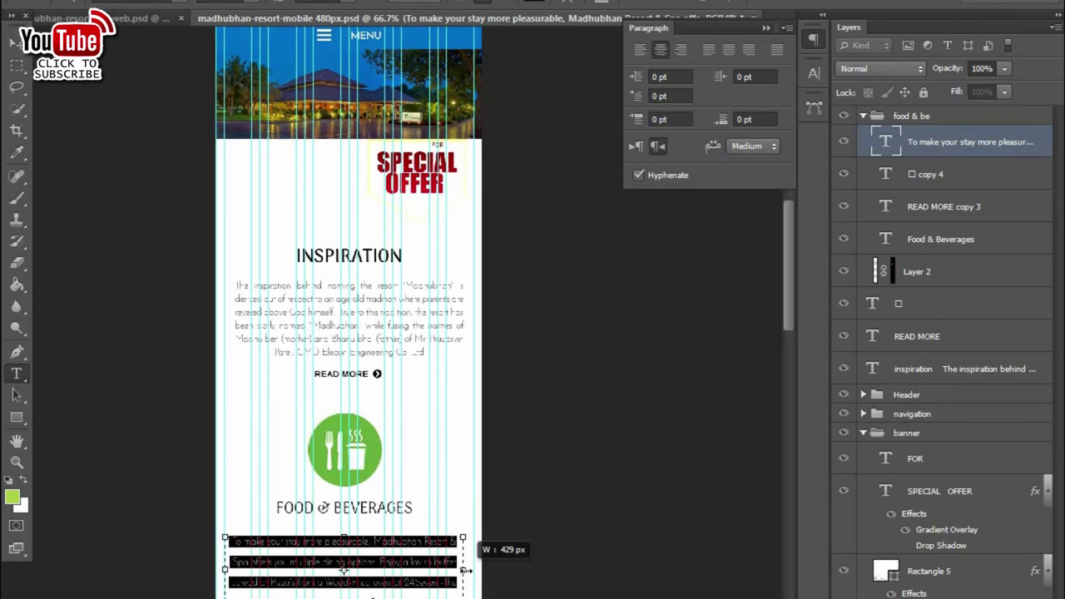
key(ctrl+z)
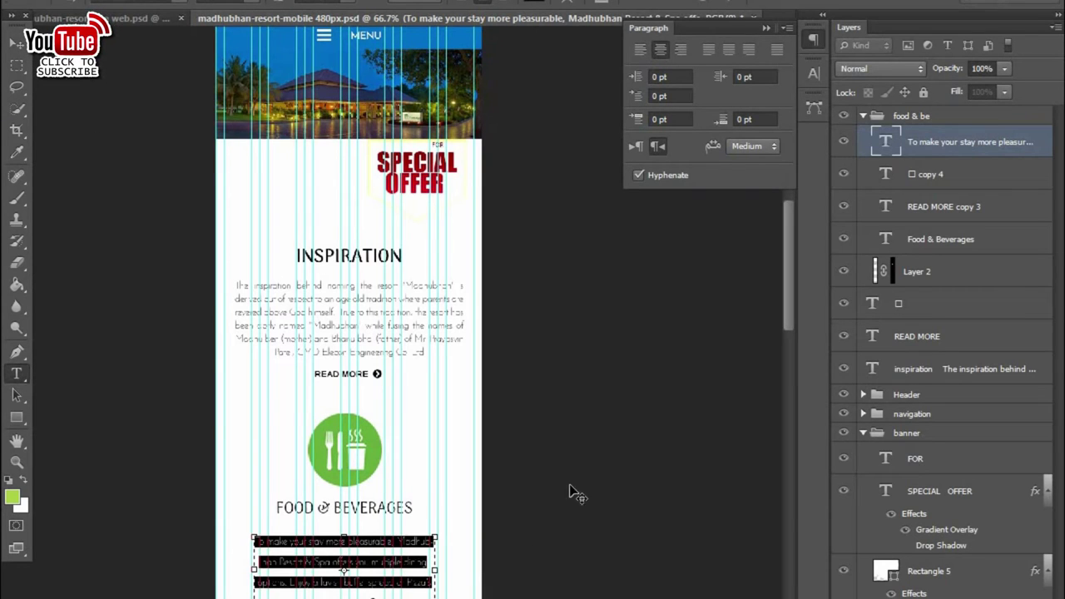
click(16, 43)
- Collapse the food & be group and select the inspiration text, READ MORE and arrow layers
click(345, 449)
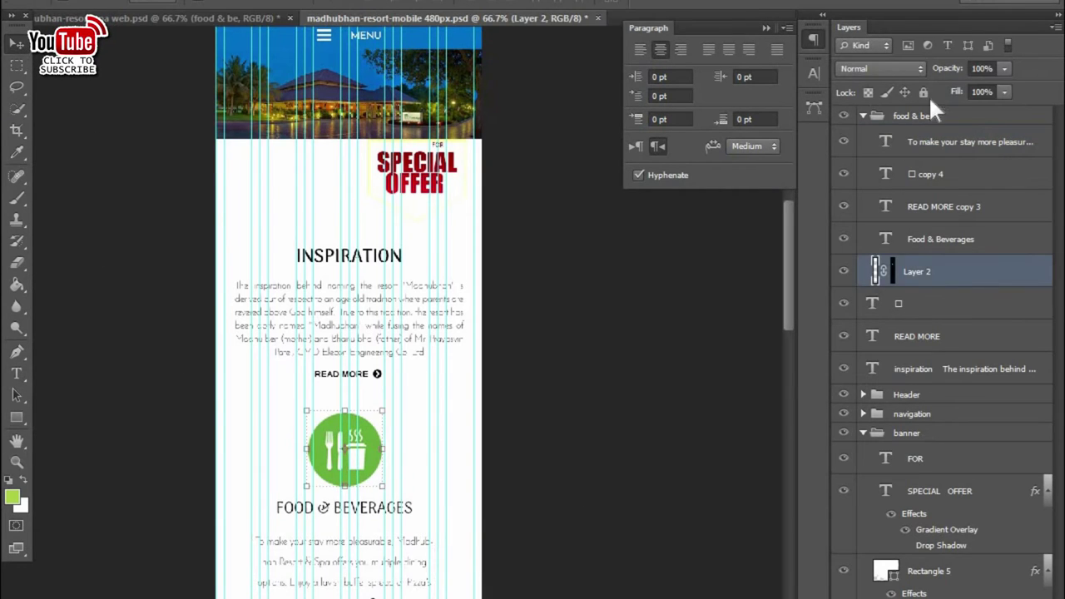
click(862, 118)
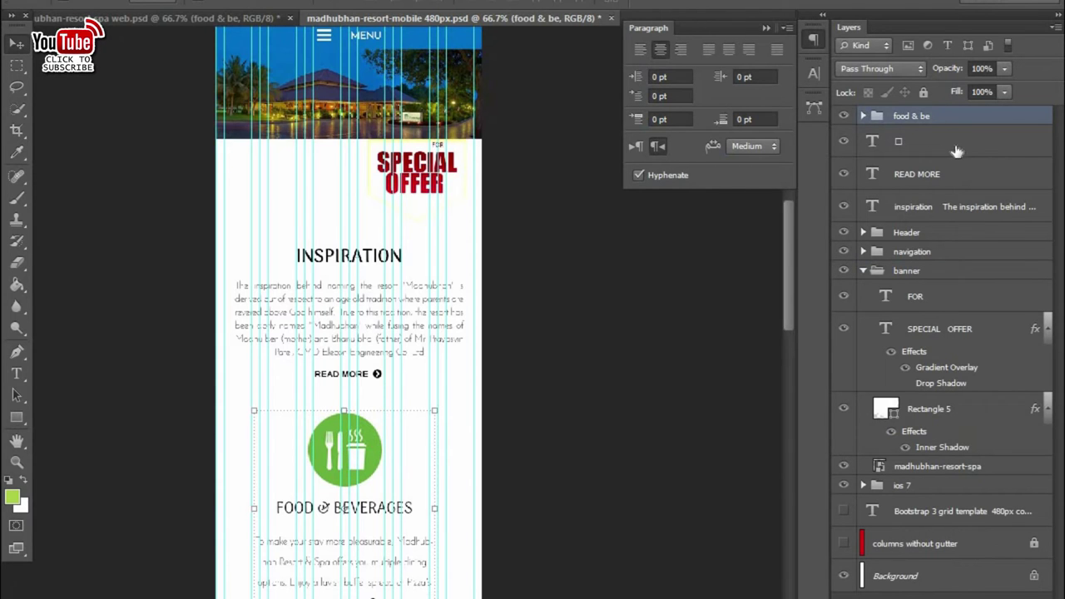
click(957, 146)
shift+click(960, 207)
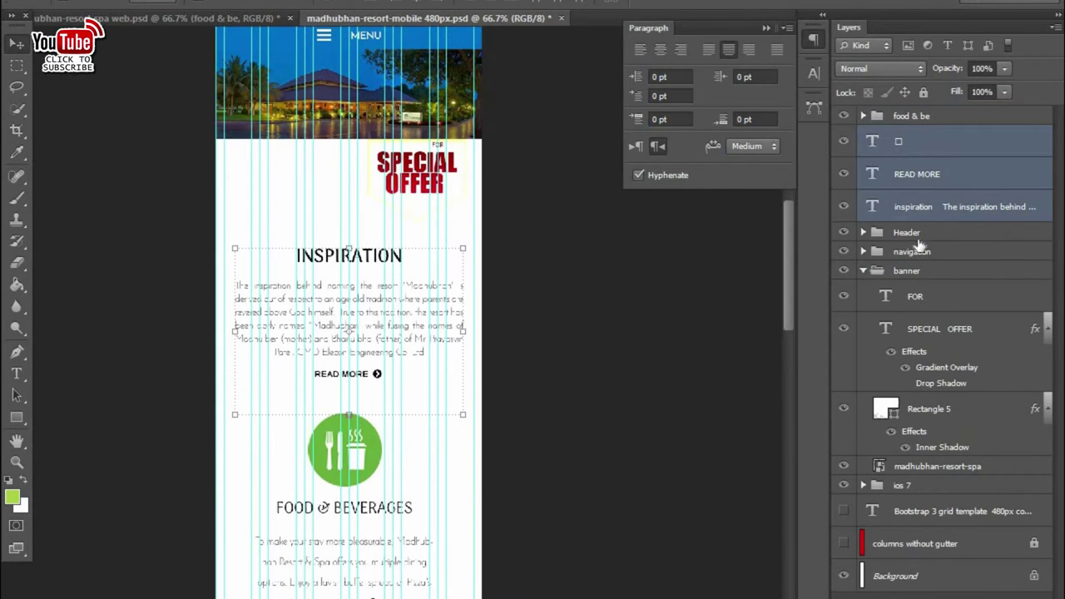
- Group the three Inspiration layers and name the group Inspiration
key(ctrl+g)
double_click(910, 135)
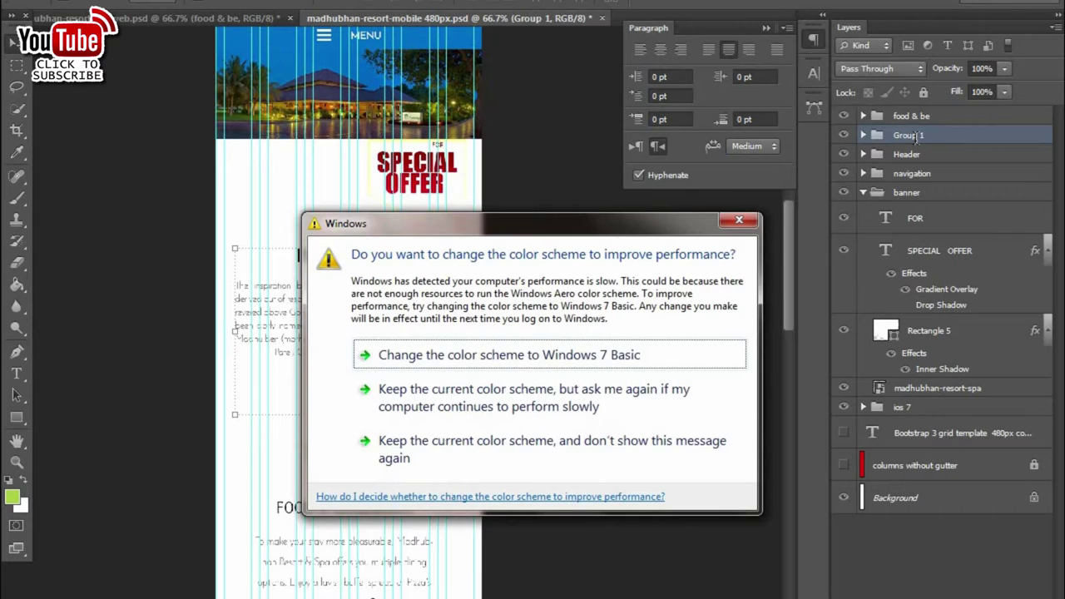
click(753, 208)
click(922, 131)
text(Inspiration)
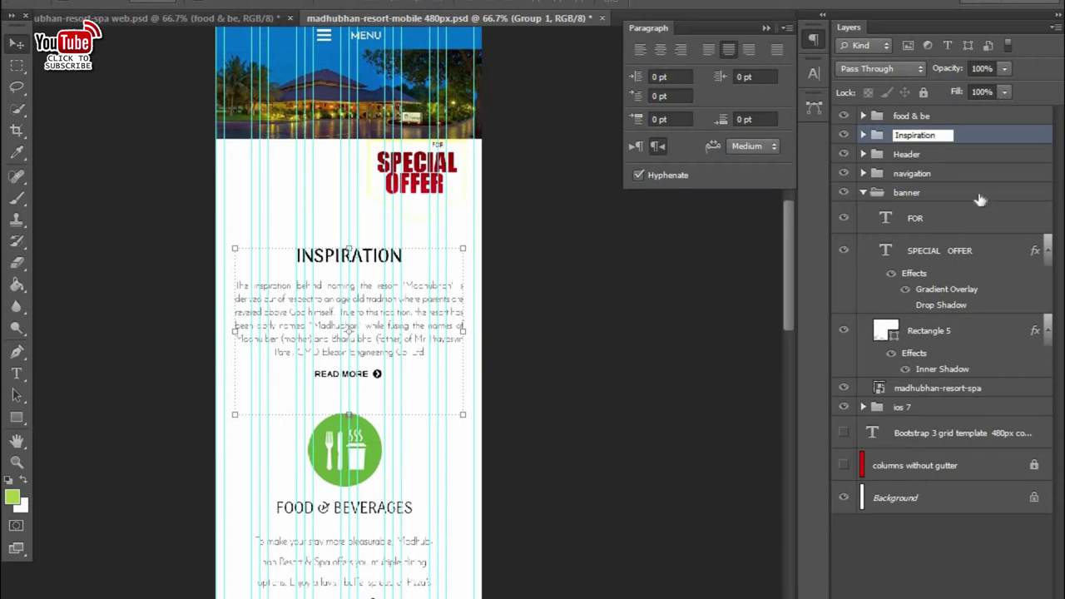
click(957, 249)
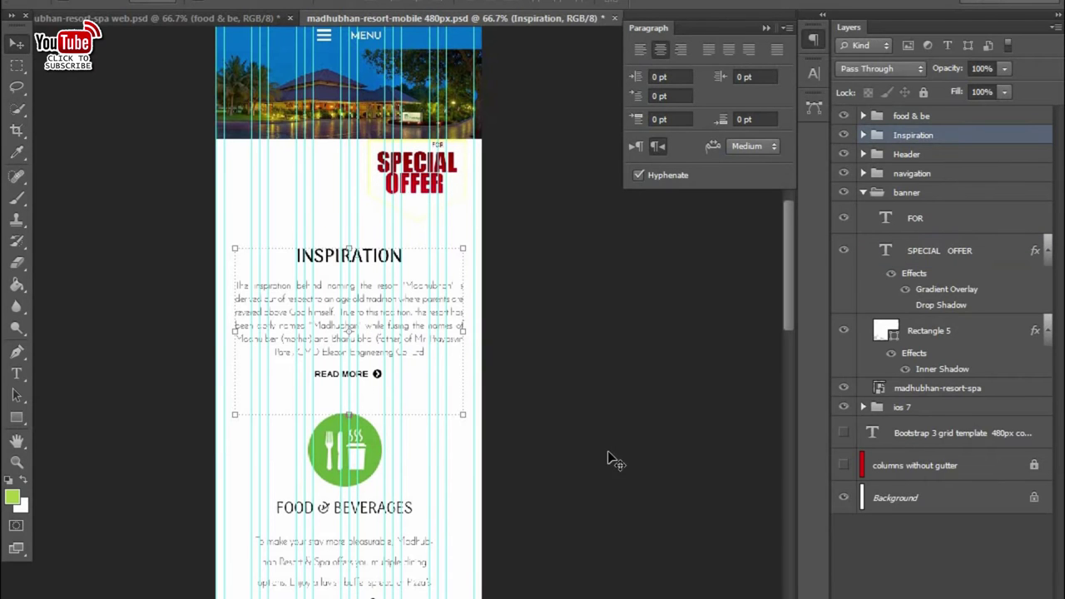
- Reorder the Layers panel so the food & be group sits below the Inspiration group
click(345, 453)
click(862, 115)
click(913, 135)
drag(914, 134, 944, 147)
click(936, 156)
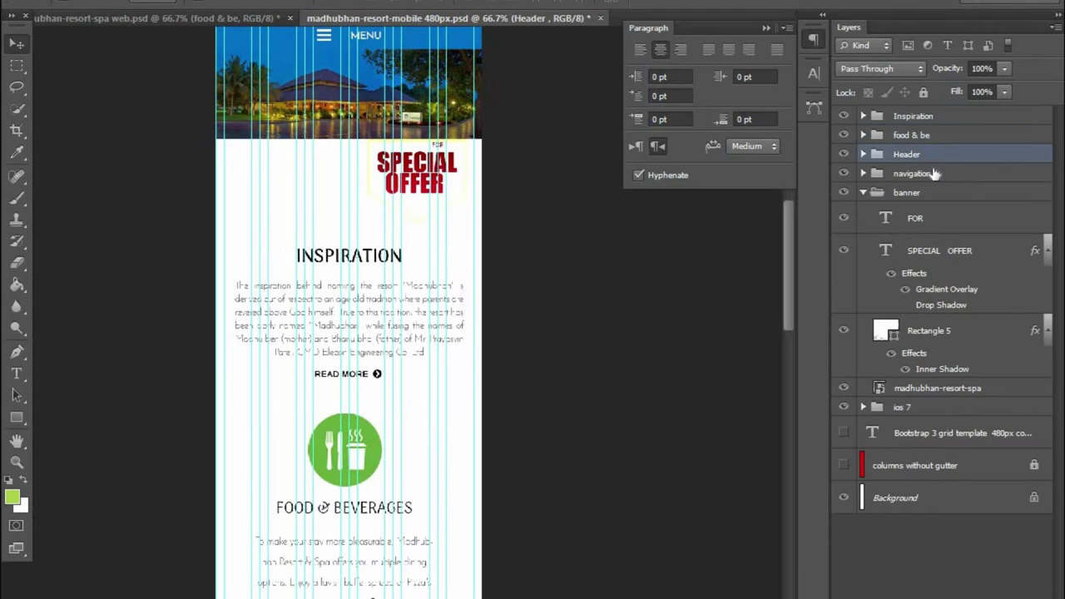
click(927, 134)
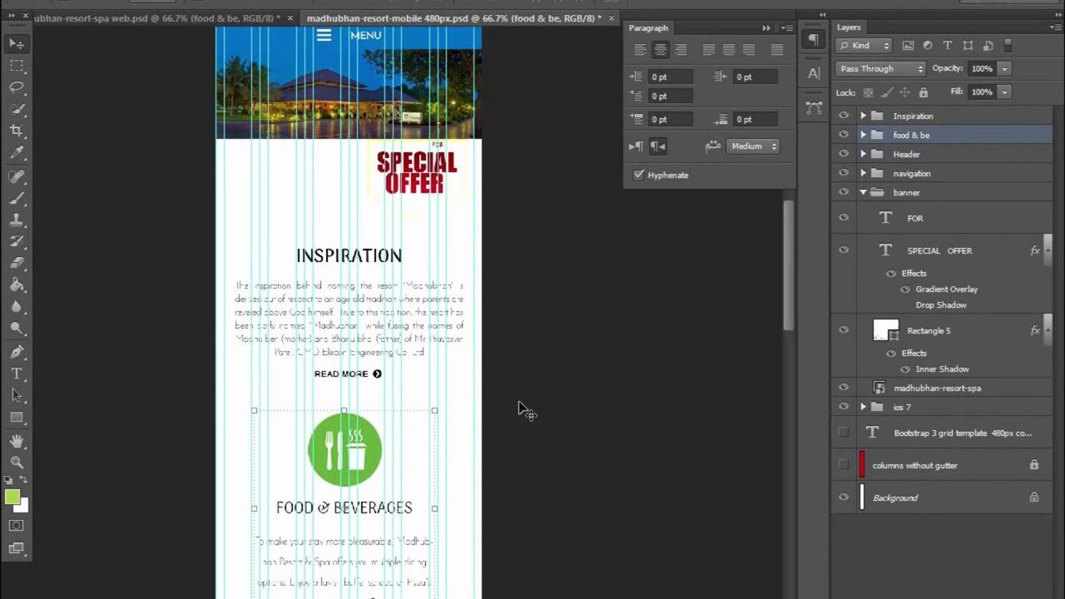
- Expand the Inspiration group and select its inspiration text layer
drag(372, 560, 431, 474)
click(934, 504)
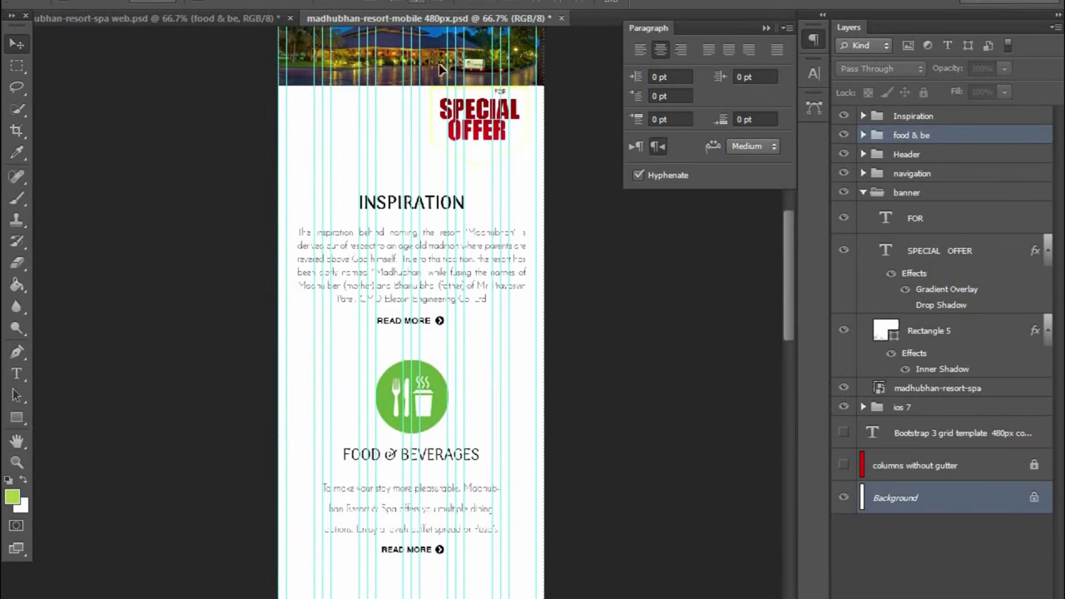
click(455, 282)
click(890, 122)
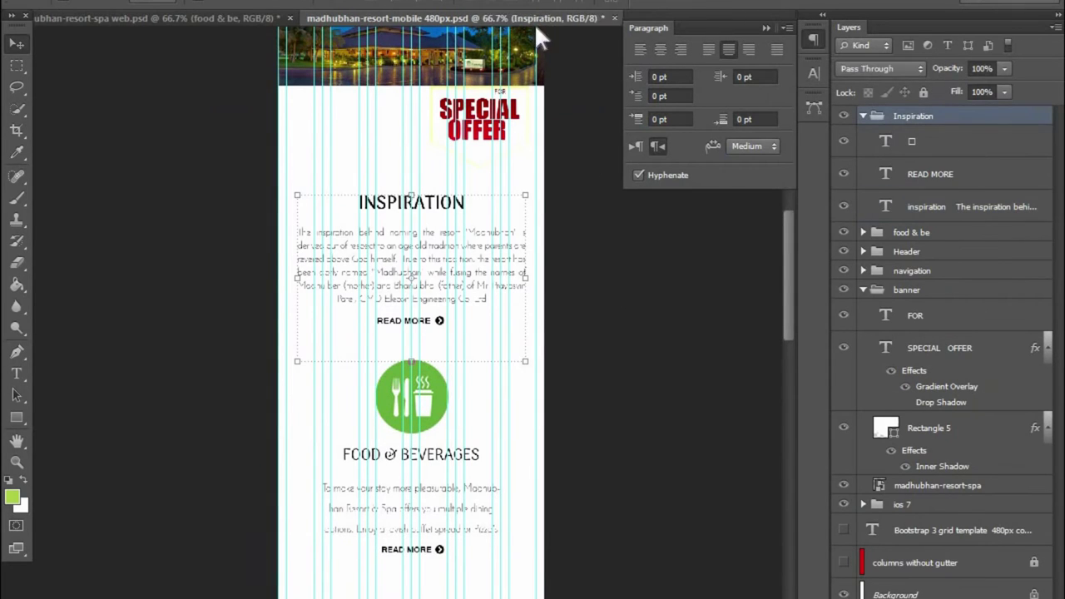
click(777, 440)
ctrl+click(965, 122)
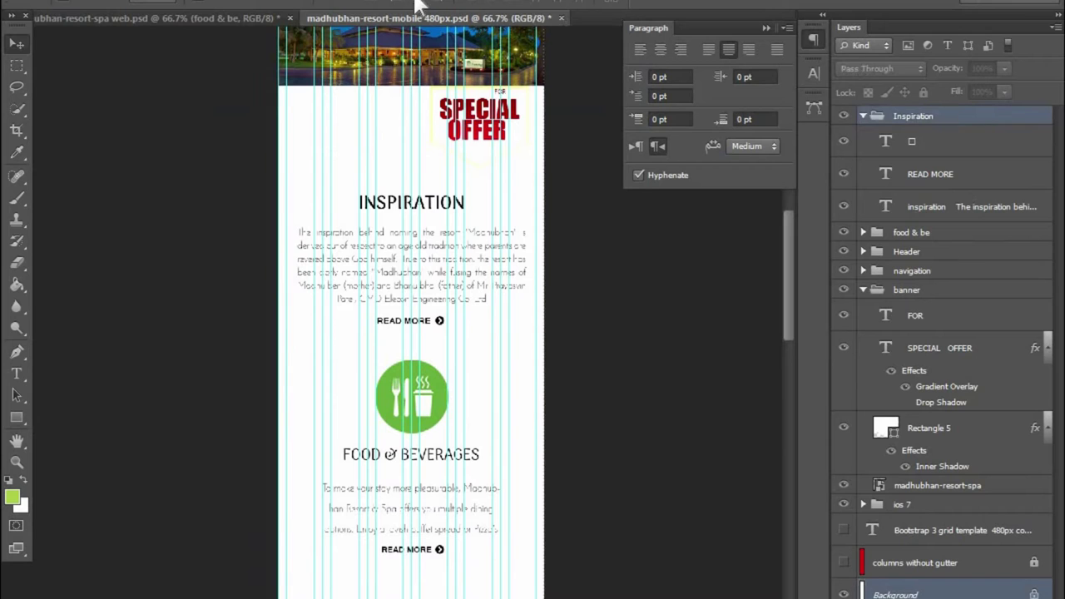
click(570, 367)
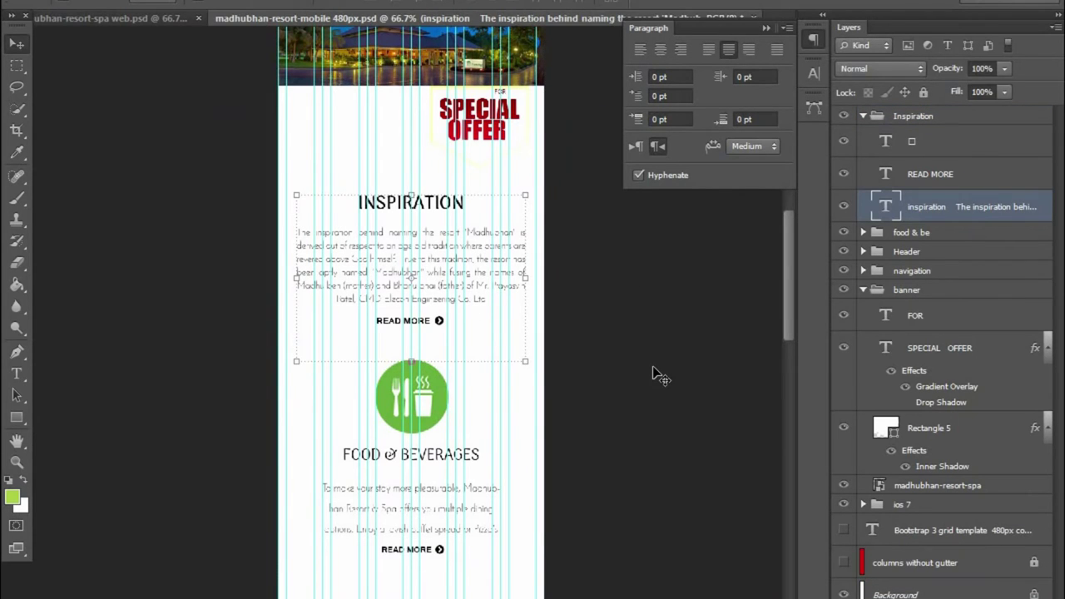
- Open a browser preview of the 480px mobile layout as a web page
click(657, 432)
scroll(646, 475, up, 3)
key(alt+f)
key(Escape)
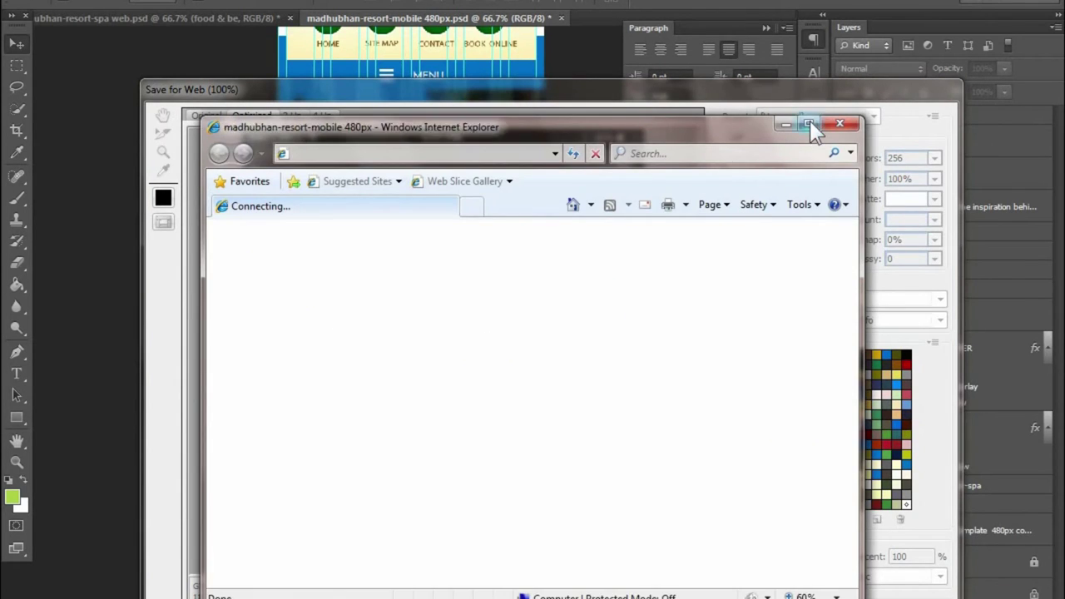
- Maximize the Internet Explorer preview and scroll down through the Food & Beverages section
click(808, 124)
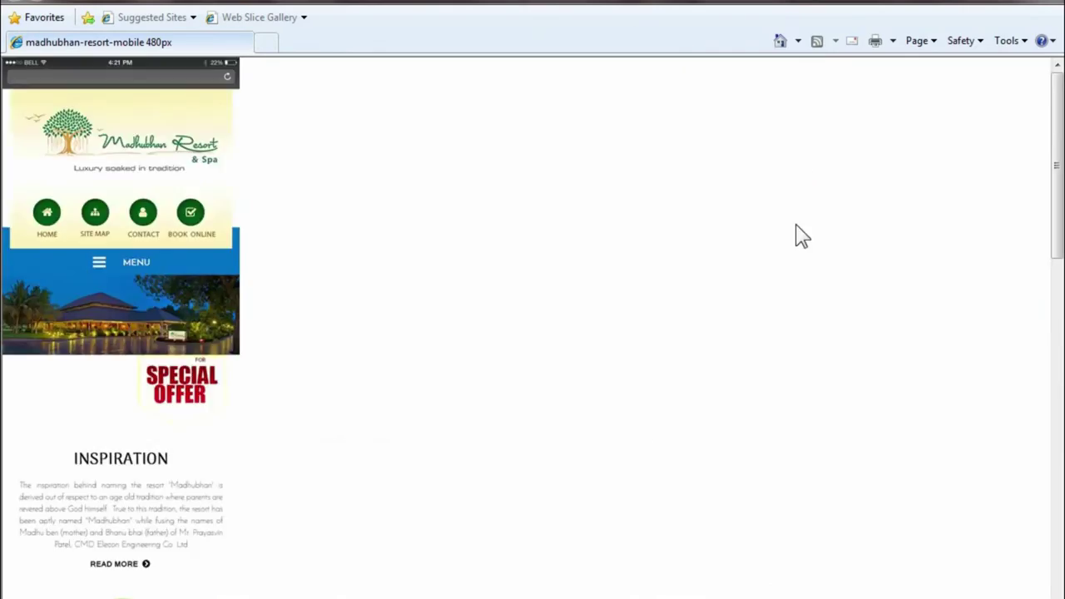
scroll(178, 456, down, 5)
scroll(178, 456, down, 1)
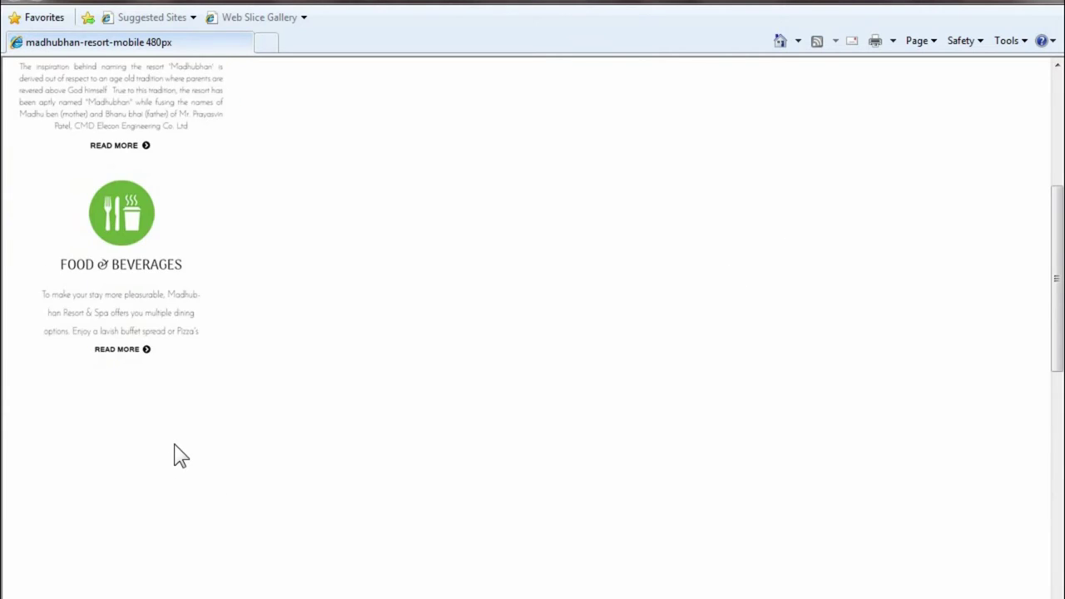
scroll(178, 456, up, 3)
scroll(178, 456, down, 3)
scroll(174, 453, down, 5)
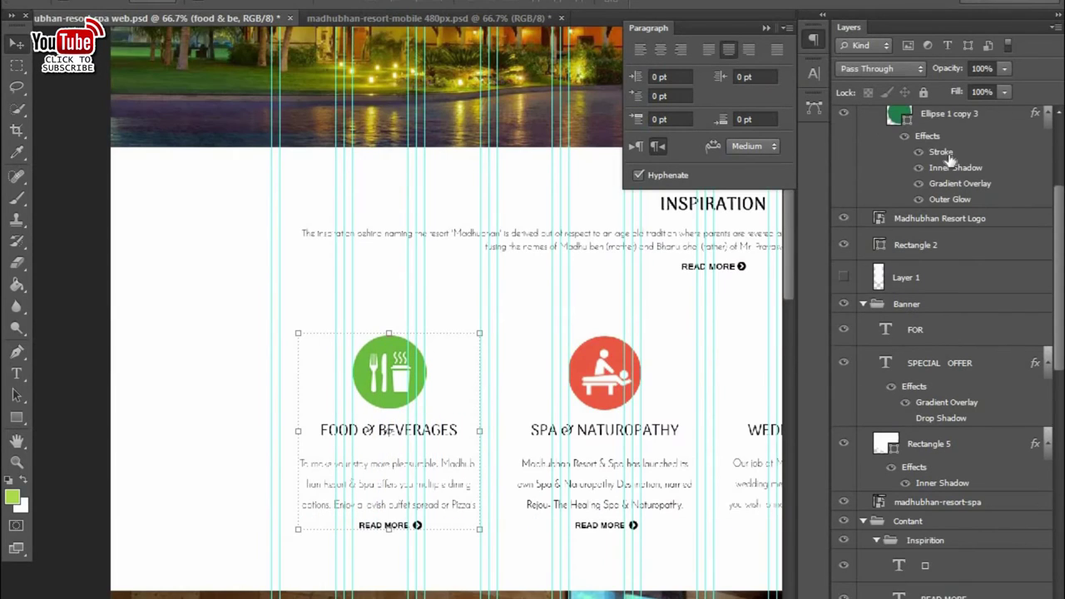
- In the desktop web design, select the whole Spa group
scroll(911, 272, up, 5)
scroll(881, 258, up, 1)
click(876, 245)
click(583, 400)
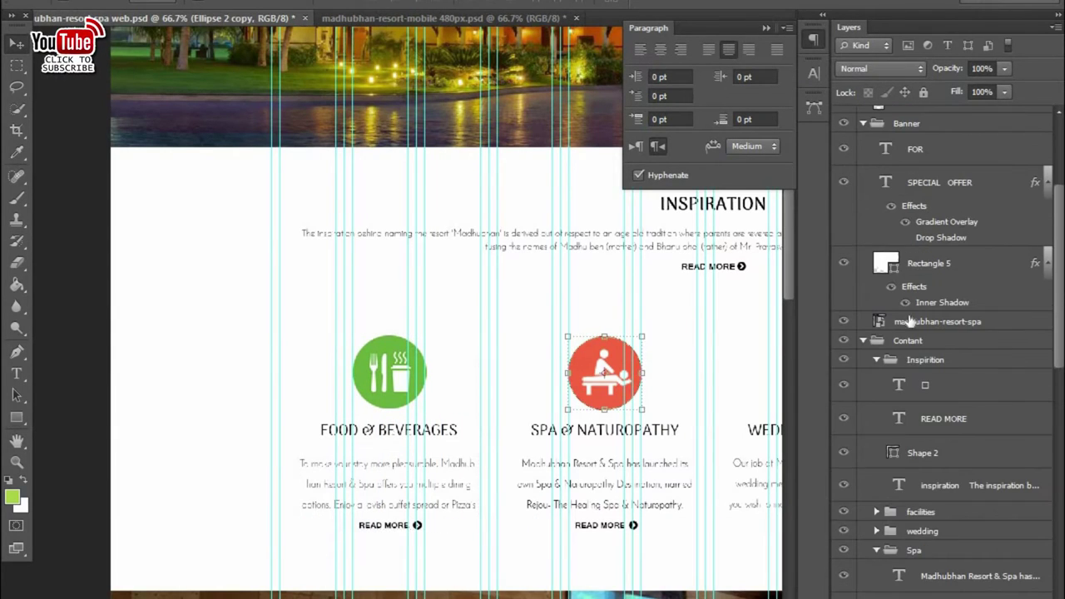
click(876, 550)
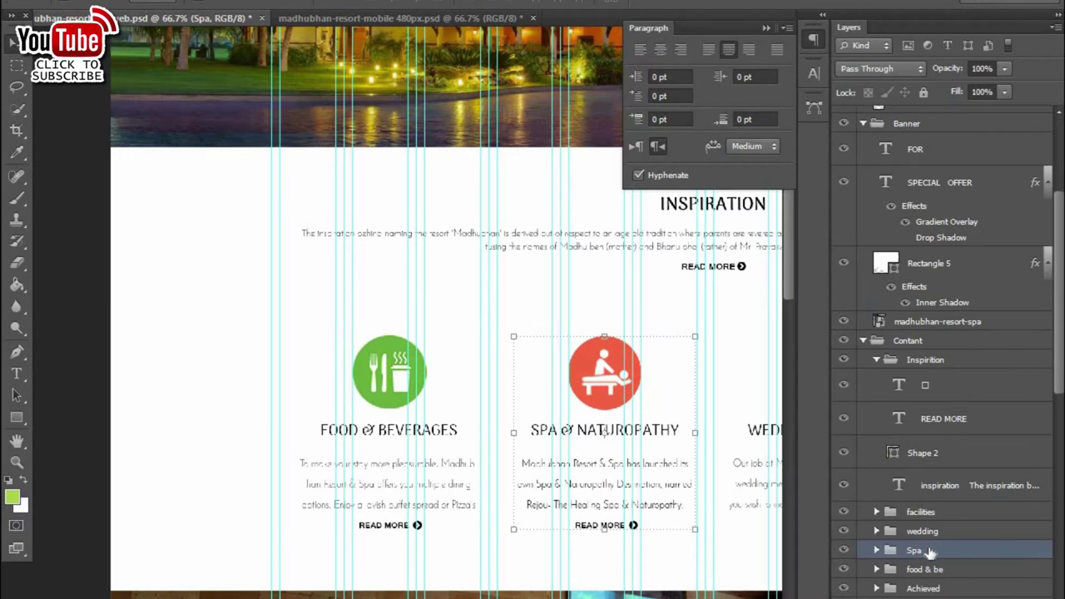
key(alt+bracketright)
key(alt+bracketleft)
key(alt+bracketright)
click(932, 551)
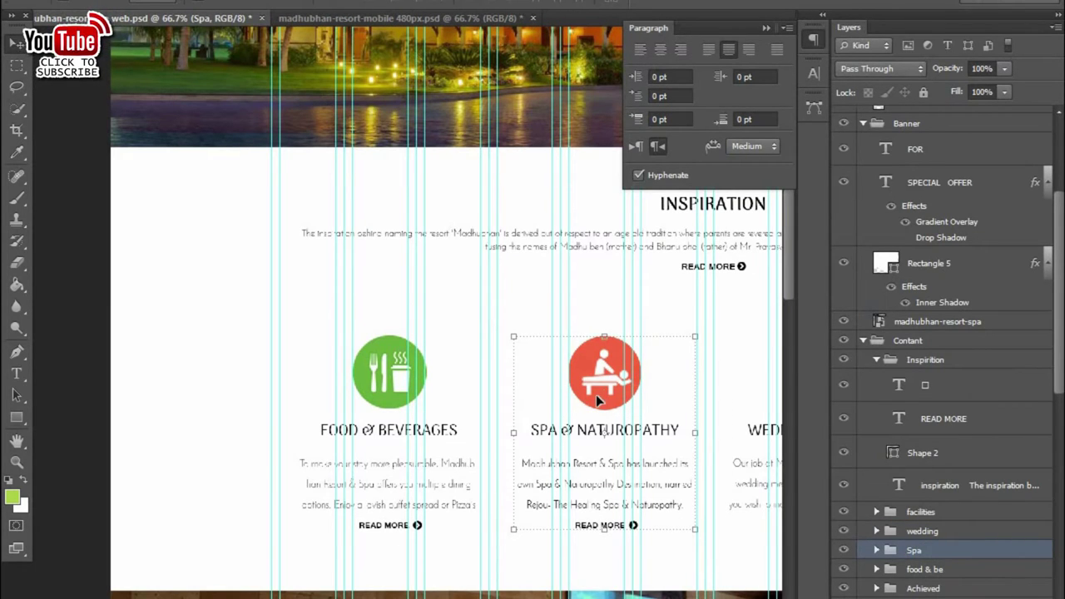
- Copy the Spa group into the mobile document below Inspiration and centre it
drag(595, 394, 414, 559)
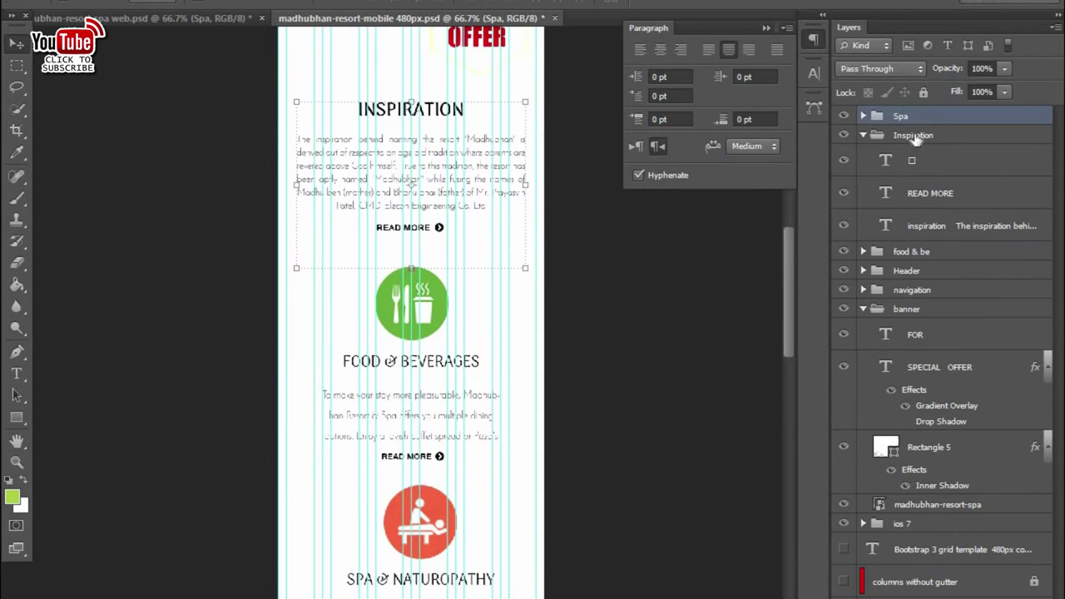
drag(900, 117, 915, 249)
click(862, 116)
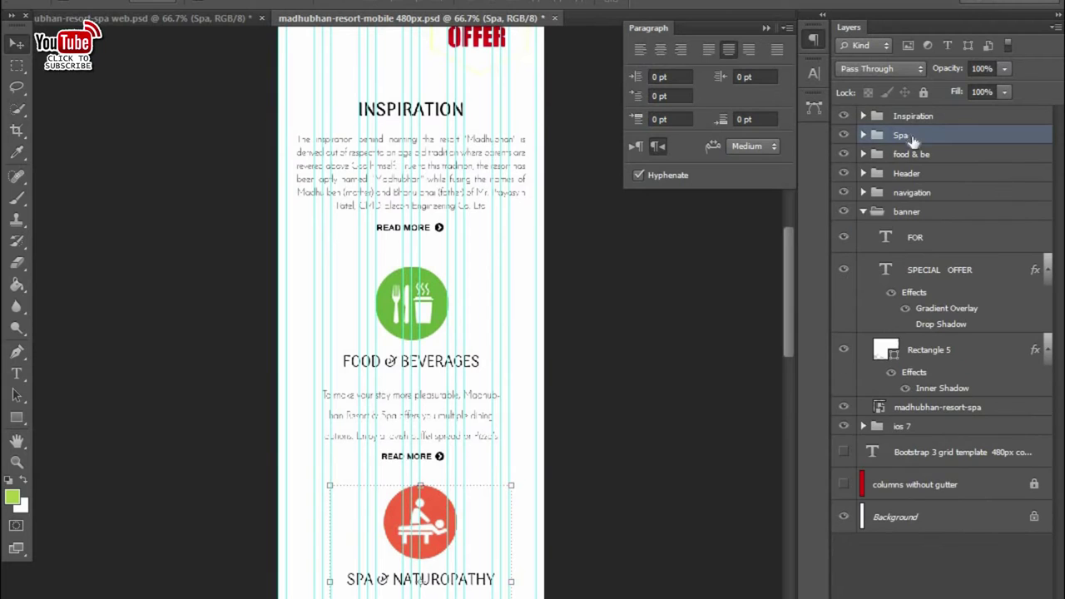
click(865, 516)
drag(478, 558, 468, 558)
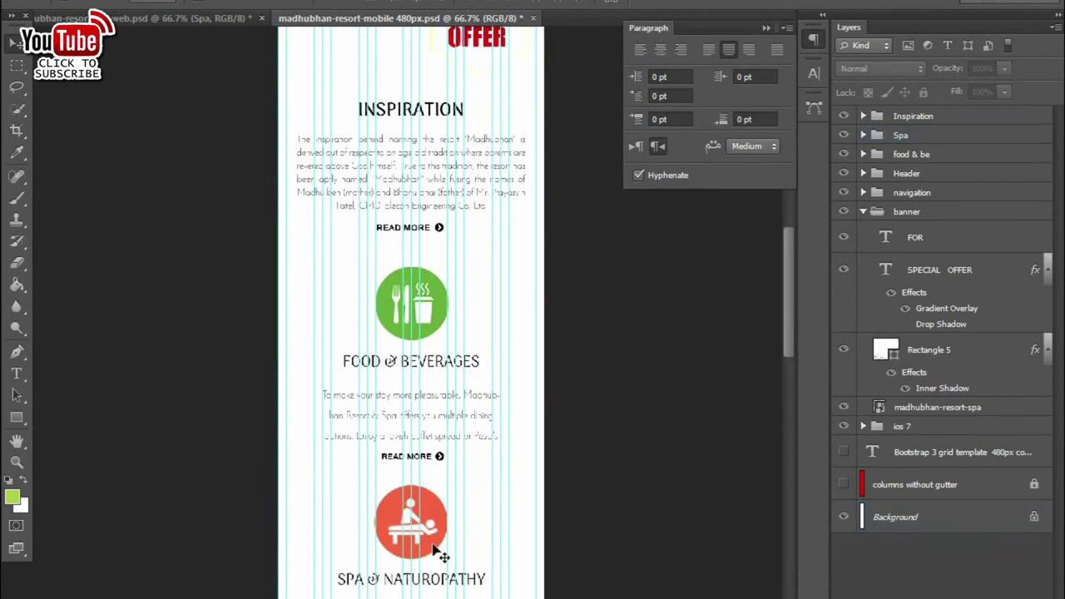
- Compare the Spa section against Food & Beverages and nudge it vertically into place
click(439, 308)
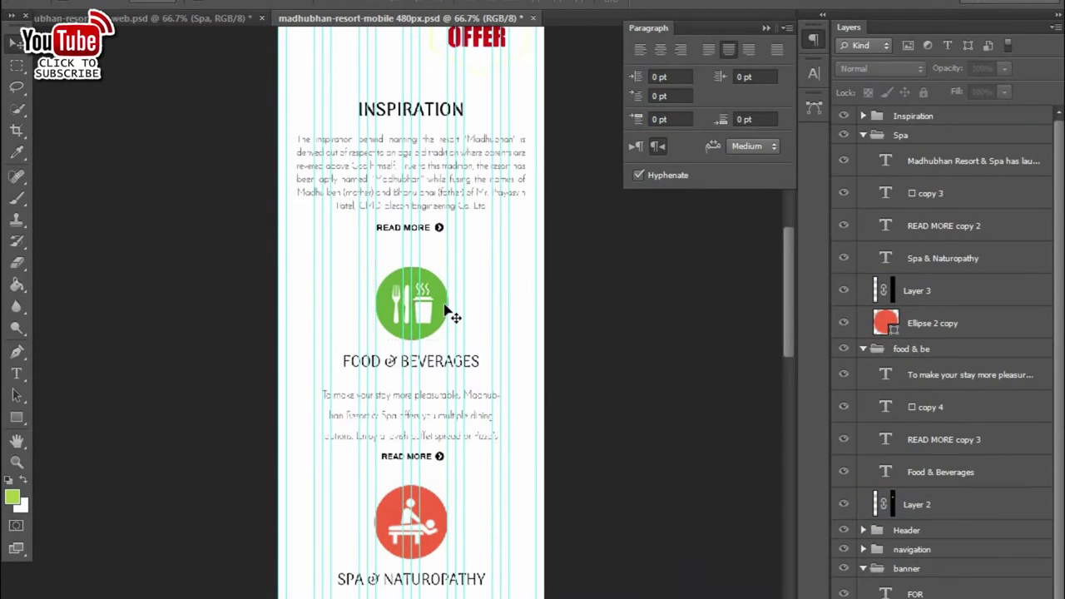
click(411, 520)
click(445, 585)
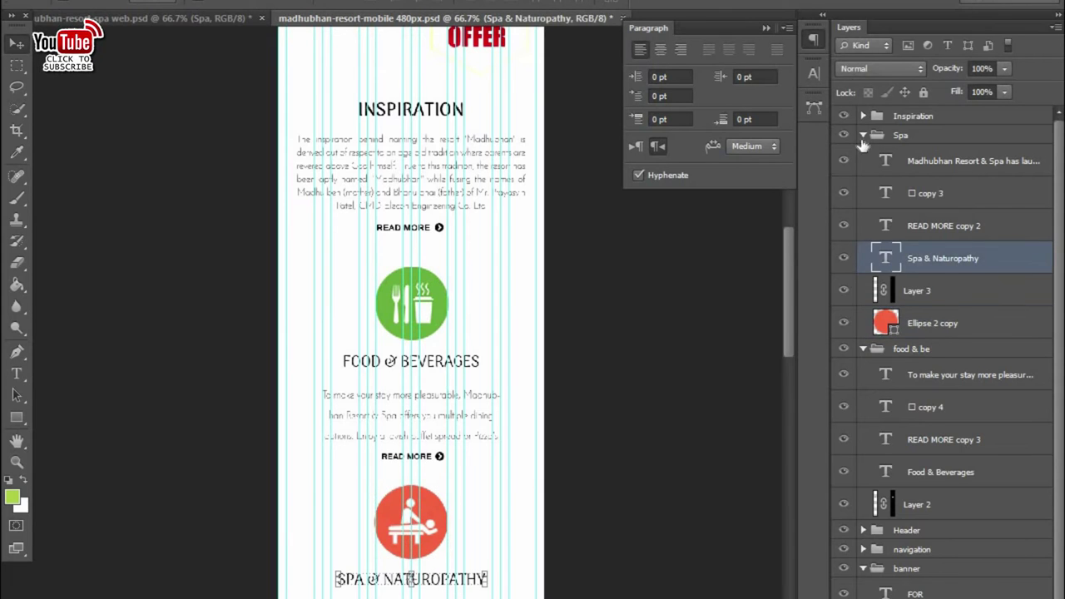
click(902, 135)
shift+click(911, 154)
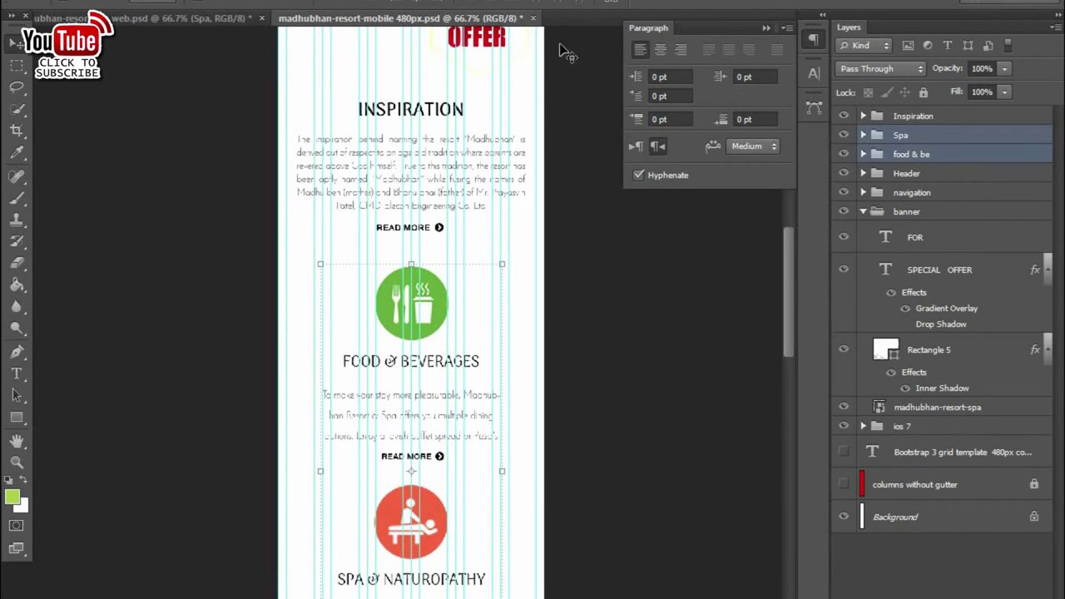
click(416, 297)
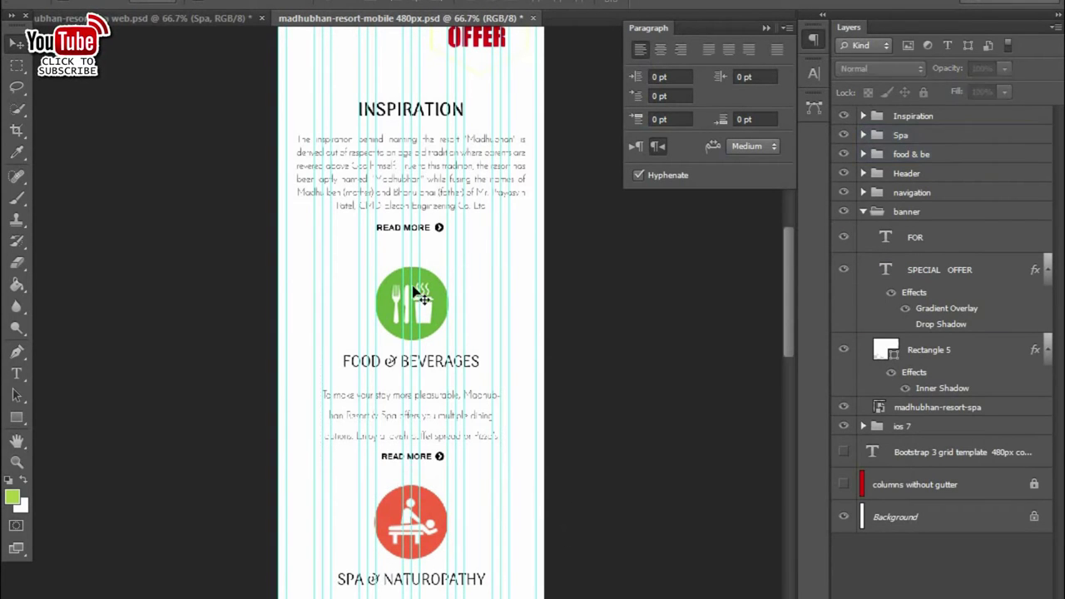
click(865, 158)
click(900, 135)
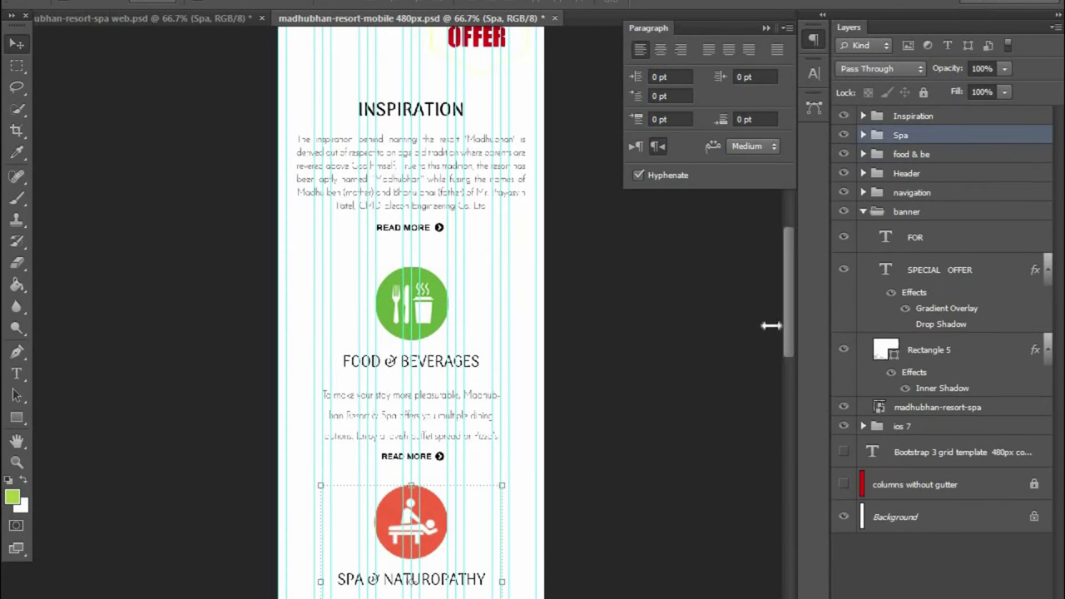
key(Up)
key(Up)
key(Up)
key(Up)
key(Up)
key(Up)
key(Up)
key(Up)
key(Up)
key(Up)
key(Up)
key(Up)
key(Down)
key(Down)
key(Down)
key(Down)
key(Down)
key(Down)
key(Down)
key(Down)
key(Down)
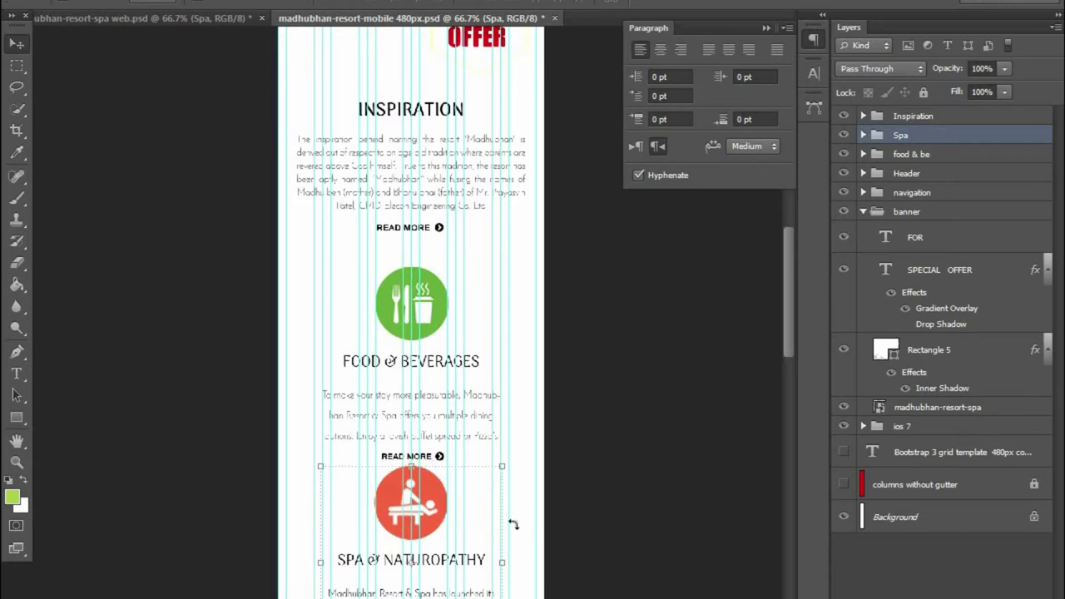
key(Down)
key(Down)
key(Down)
key(Down)
key(Down)
key(Down)
key(Down)
key(Down)
key(Down)
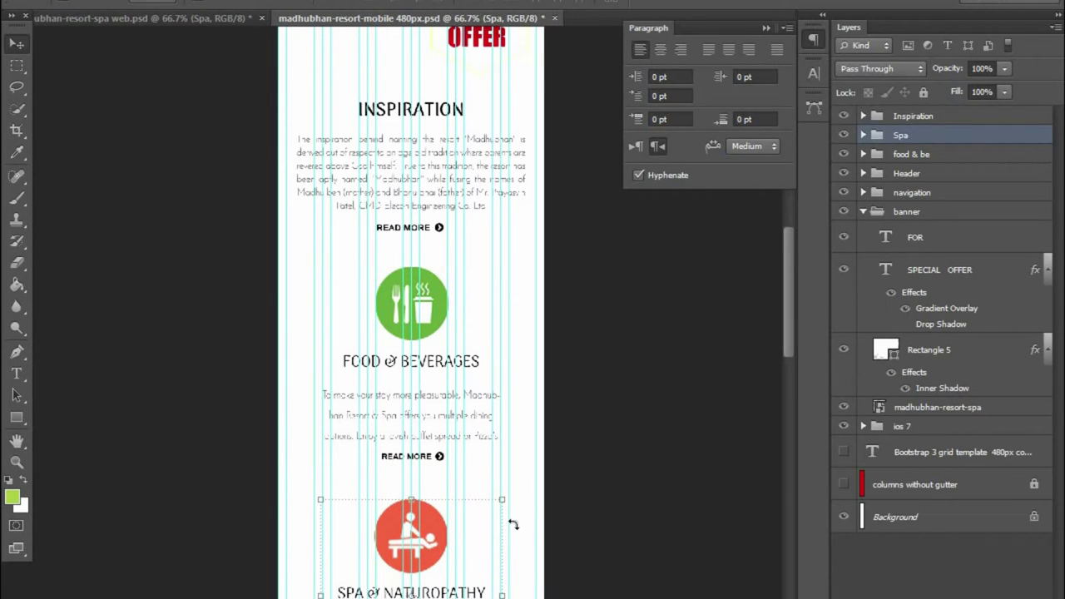
scroll(513, 524, down, 2)
click(433, 263)
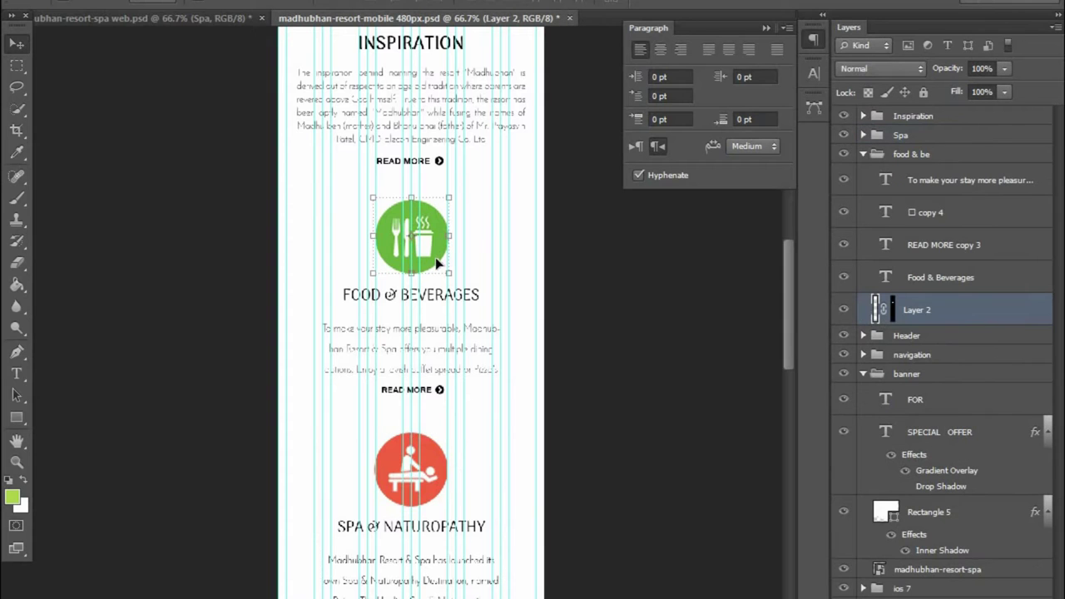
- Nudge the Spa and food & be groups down together for extra spacing
key(ctrl+plus)
key(ctrl+plus)
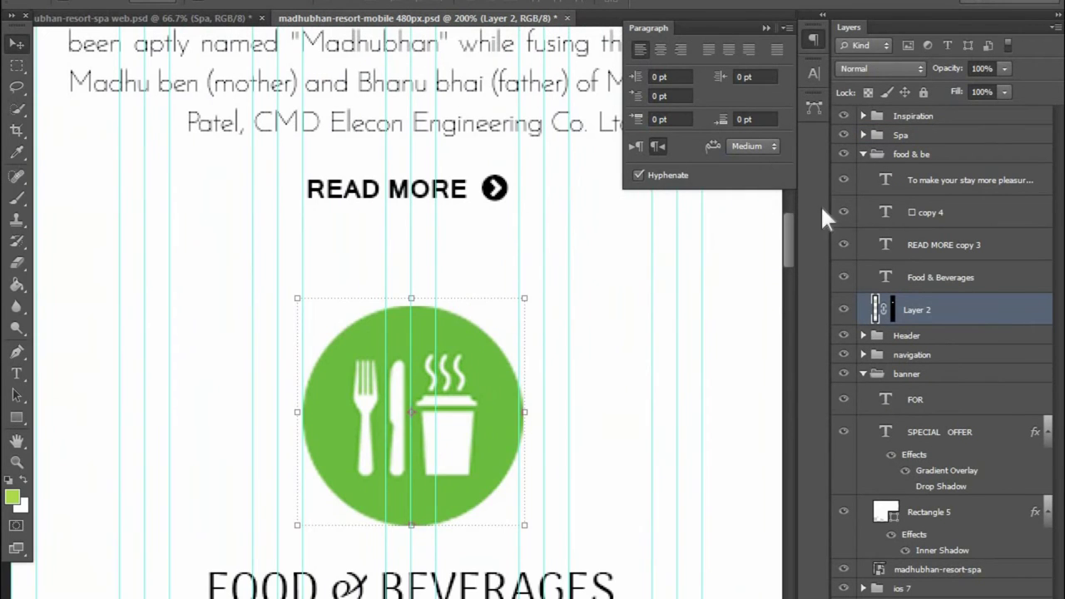
click(862, 154)
shift+click(900, 134)
key(shift+Down)
key(shift+Down)
key(shift+Down)
key(shift+Down)
key(shift+Down)
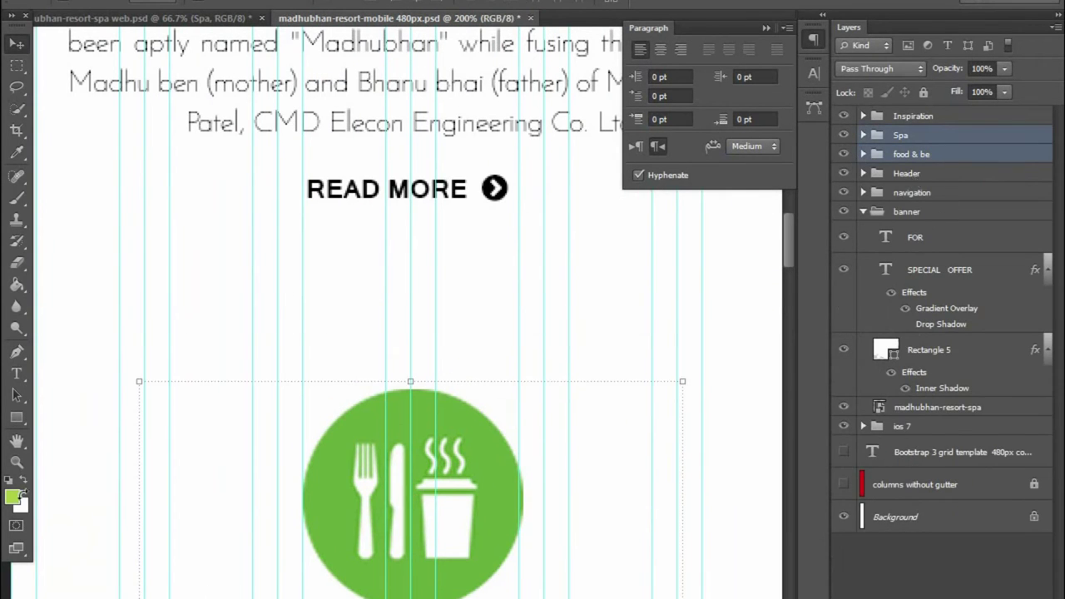
- Draw a horizontal divider line with the Line Tool above the food icon
right_click(17, 416)
click(88, 451)
drag(286, 360, 400, 508)
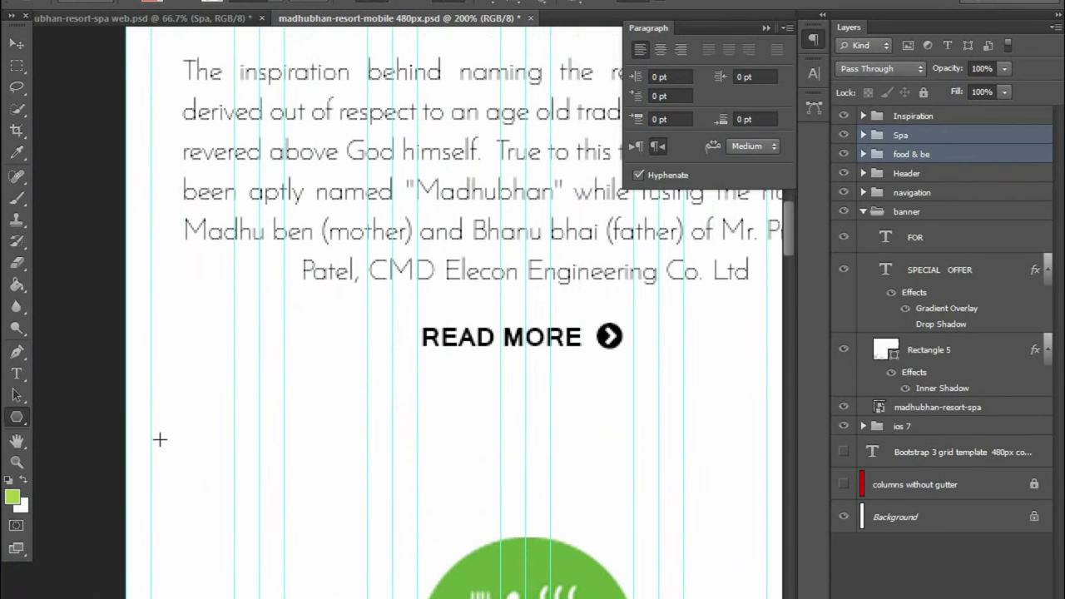
drag(421, 463, 637, 452)
key(ctrl+z)
right_click(17, 416)
click(84, 468)
right_click(26, 421)
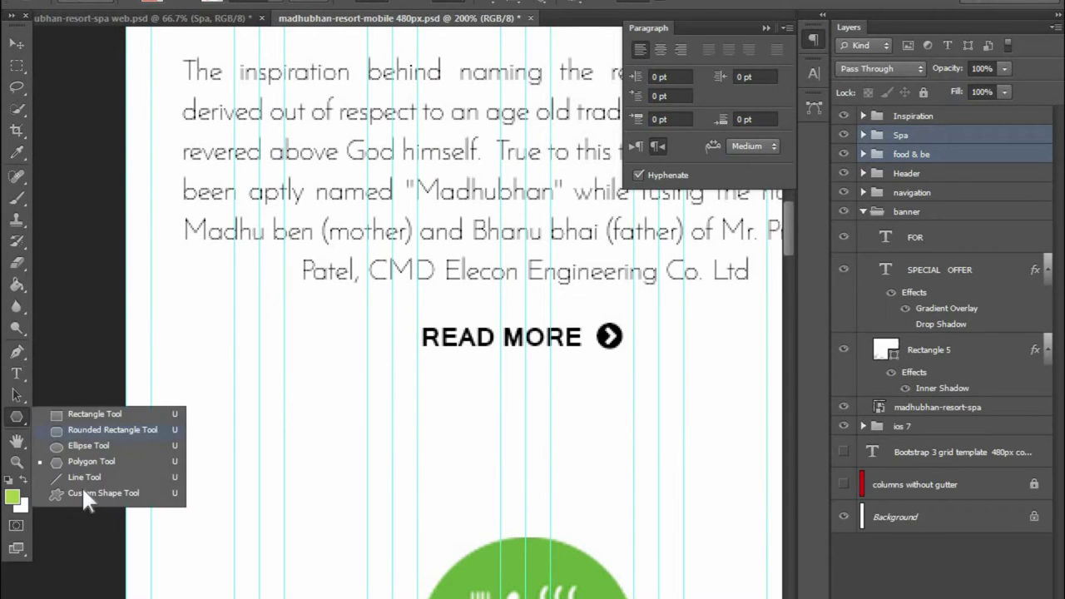
click(82, 474)
mouse_move(151, 432)
mouse_down()
mouse_move(696, 433)
mouse_move(67, 431)
mouse_up()
mouse_move(135, 328)
mouse_down()
mouse_move(515, 364)
mouse_move(921, 332)
mouse_up()
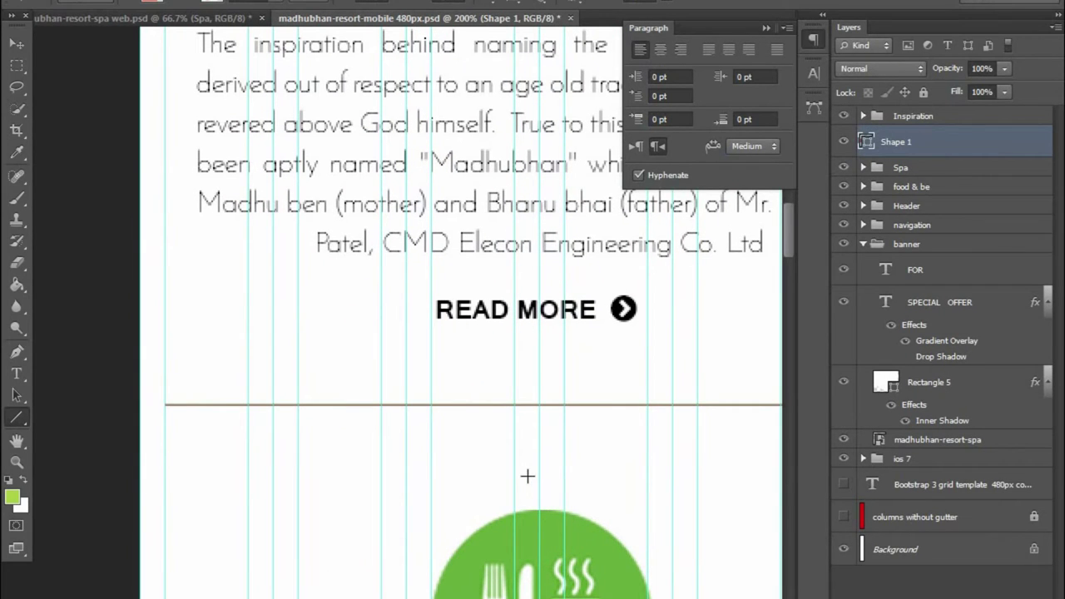
- Nudge the divider up, move it into the Inspiration group, and zoom back out
click(15, 43)
key(Up)
key(Up)
key(Up)
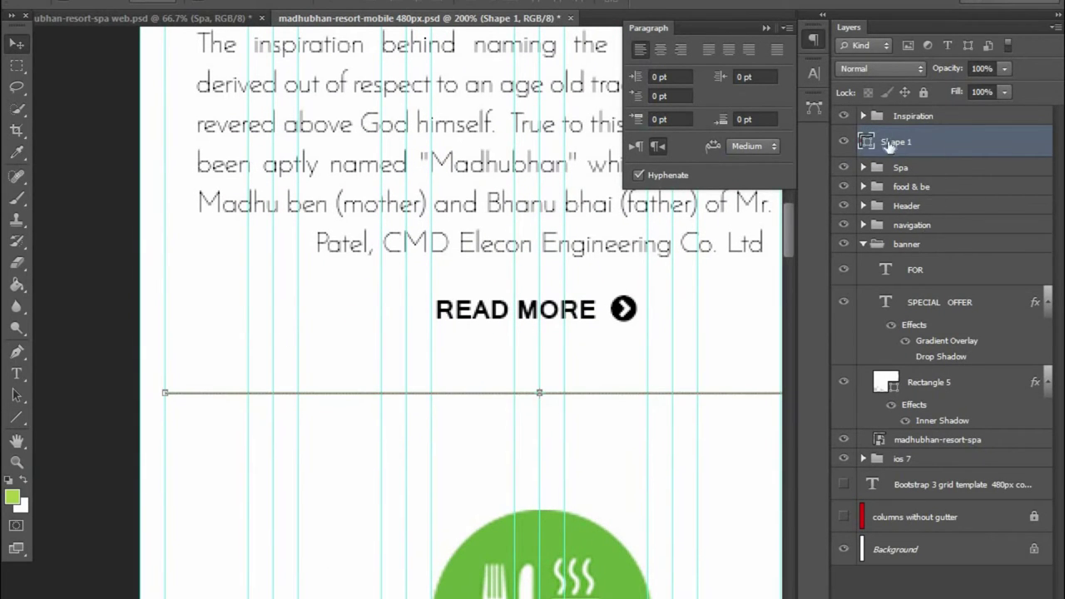
drag(896, 141, 912, 116)
key(ctrl+minus)
key(ctrl+minus)
scroll(654, 527, up, 2)
scroll(687, 508, down, 3)
click(687, 508)
scroll(476, 546, down, 5)
scroll(486, 455, down, 3)
key(ctrl+Tab)
- Copy the wedding group from the web design into the mobile document
scroll(364, 463, right, 4)
click(462, 399)
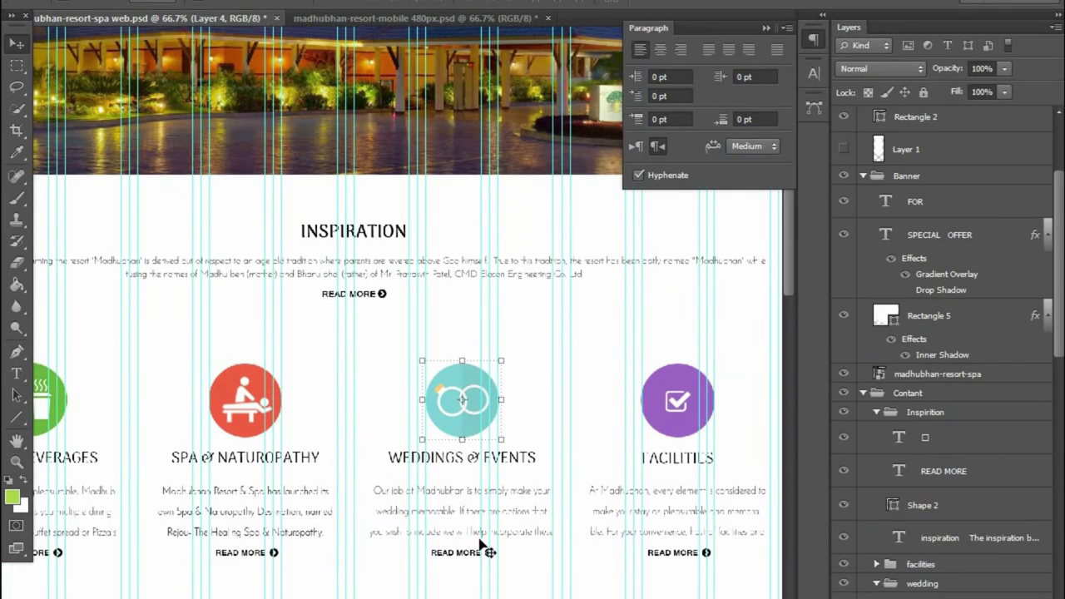
scroll(921, 558, down, 2)
click(925, 517)
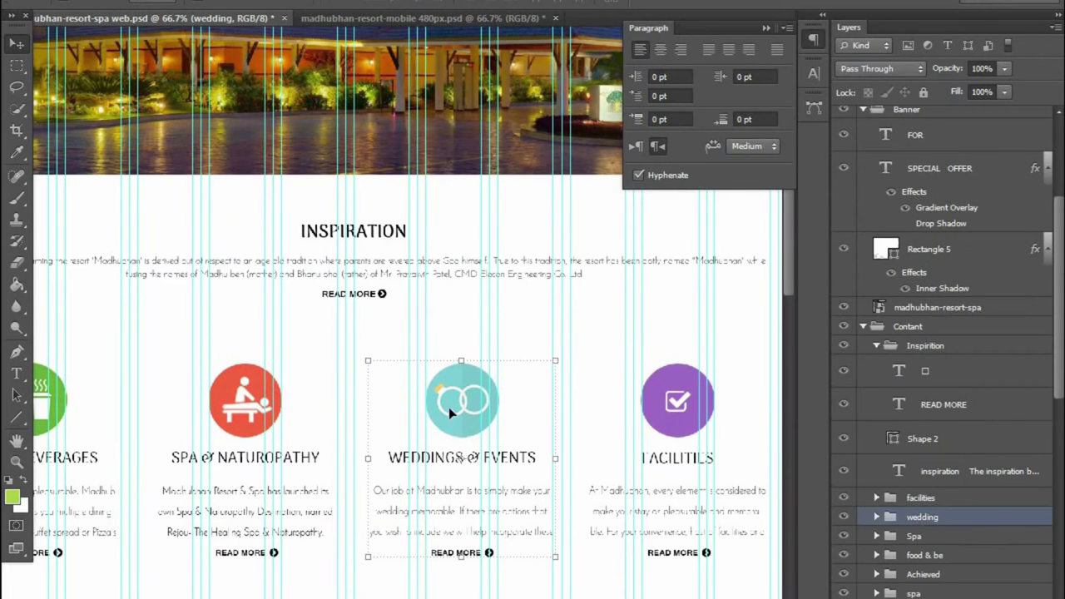
drag(445, 430, 438, 493)
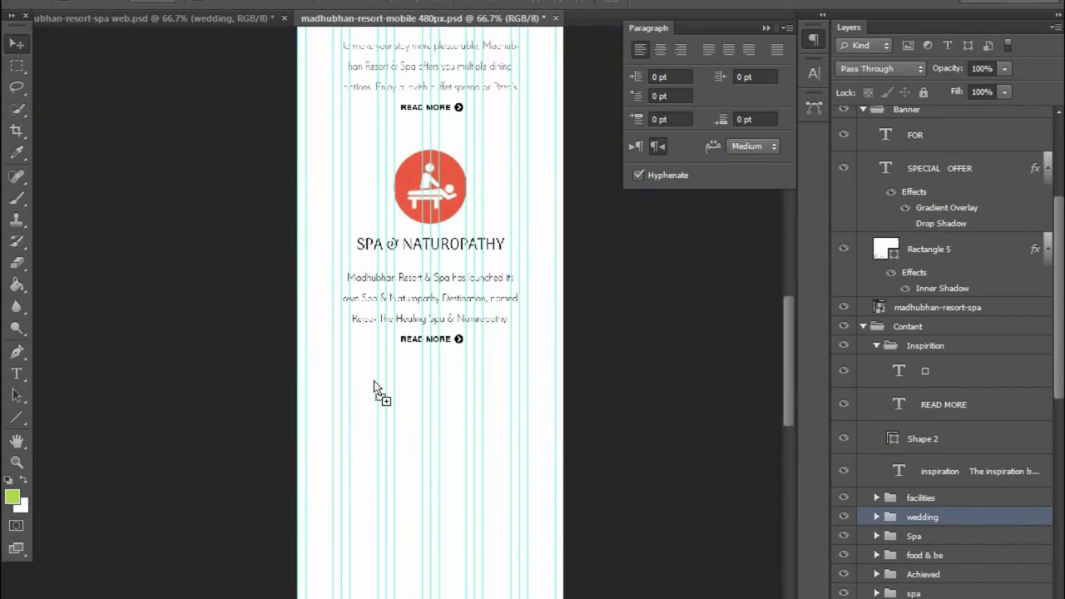
- Nudge the wedding group into place below Spa & Naturopathy
key(alt+comma)
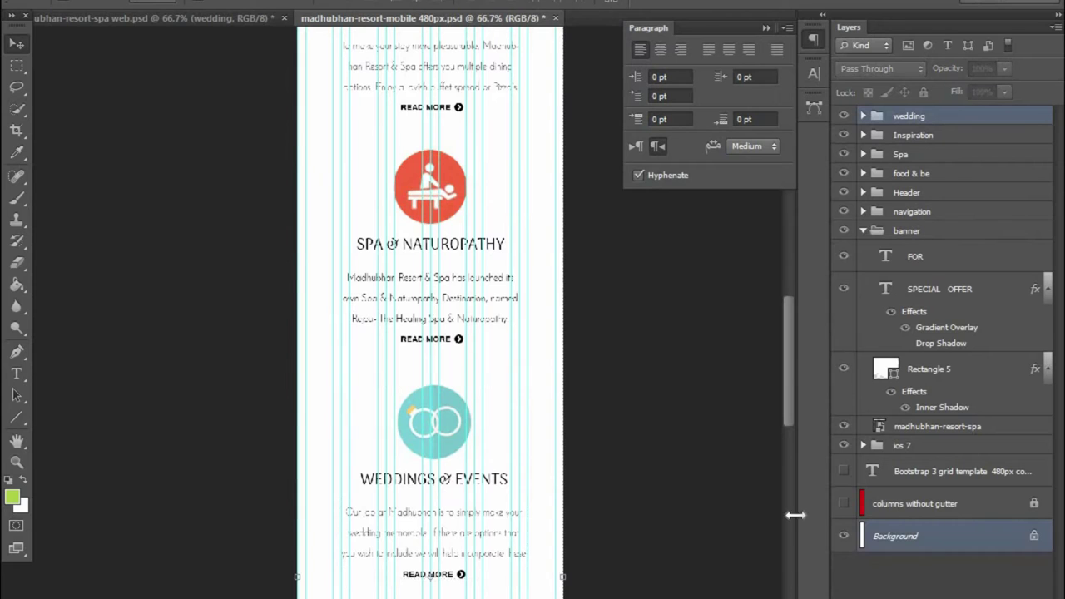
click(433, 420)
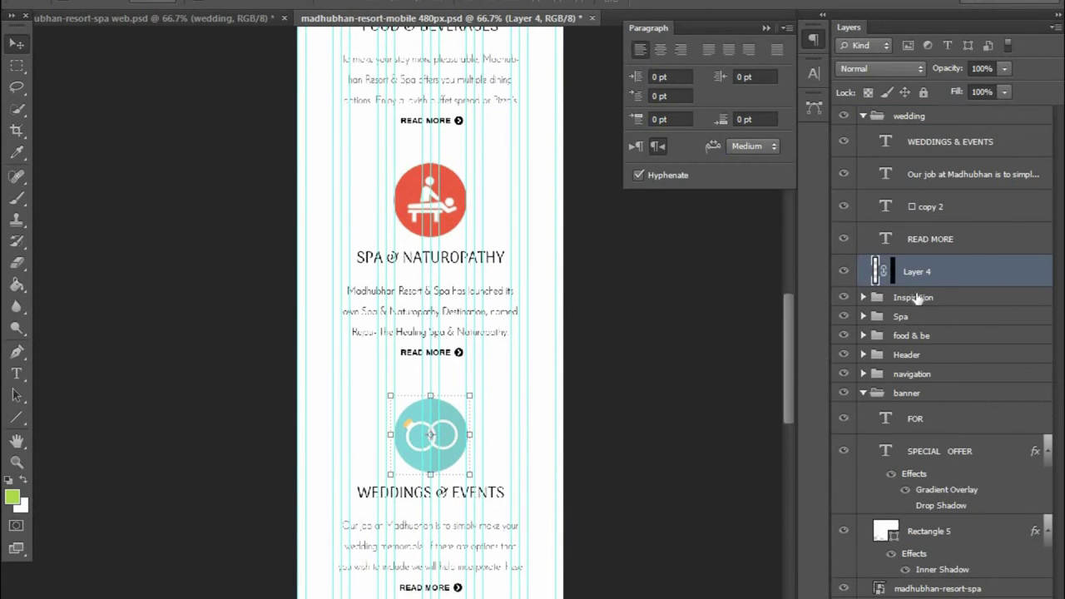
click(902, 118)
key(shift+Up)
key(shift+Up)
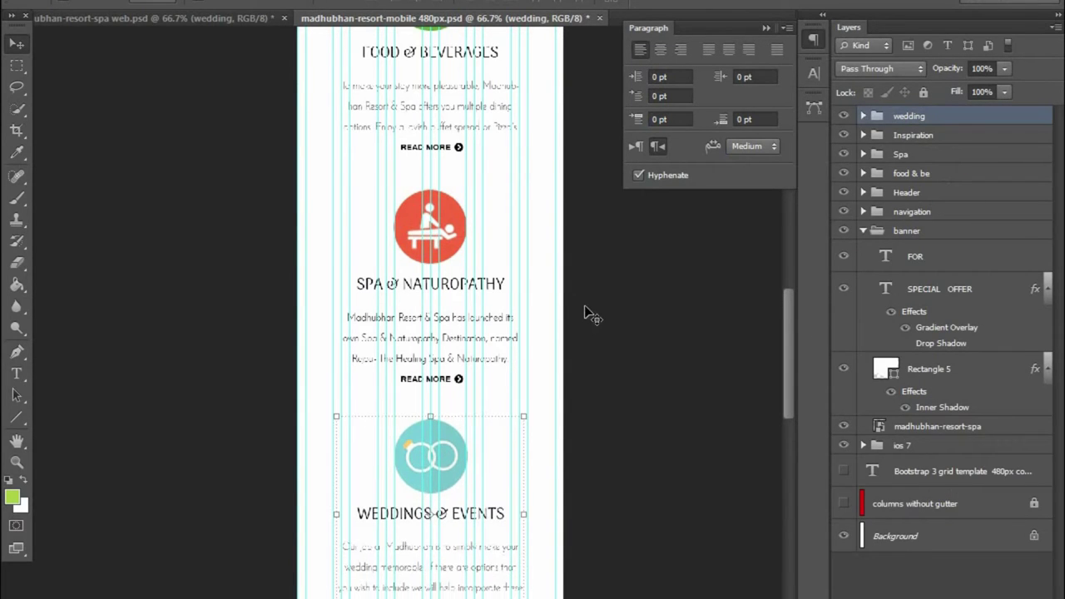
key(shift+Up)
key(shift+Up)
key(shift+Up)
key(shift+Up)
key(shift+Up)
key(shift+Up)
key(shift+Down)
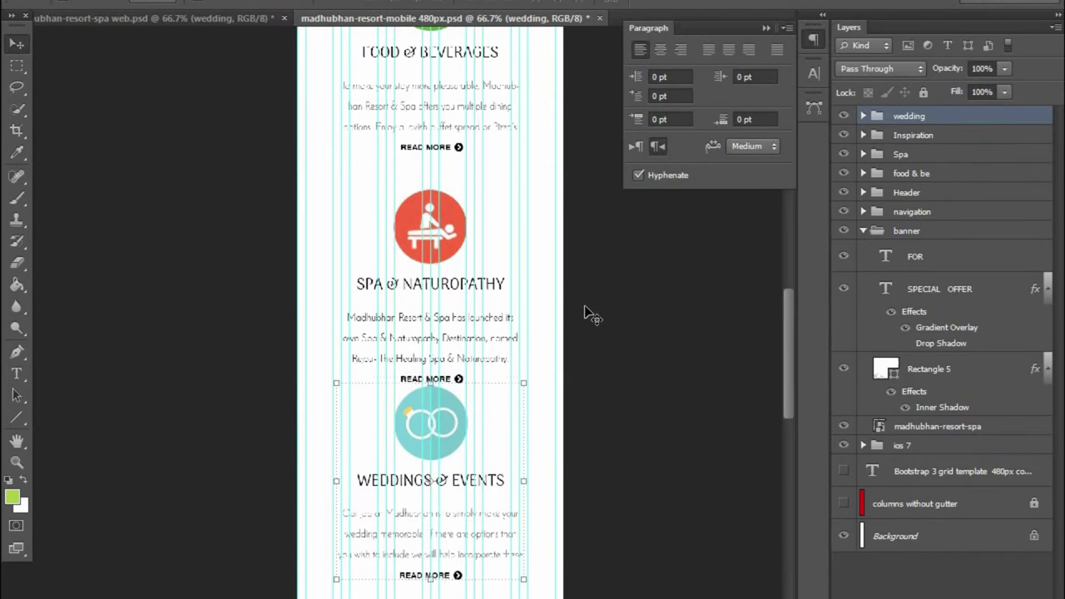
key(shift+Down)
key(shift+Down)
key(shift+Down)
key(shift+Down)
key(shift+Down)
key(shift+Down)
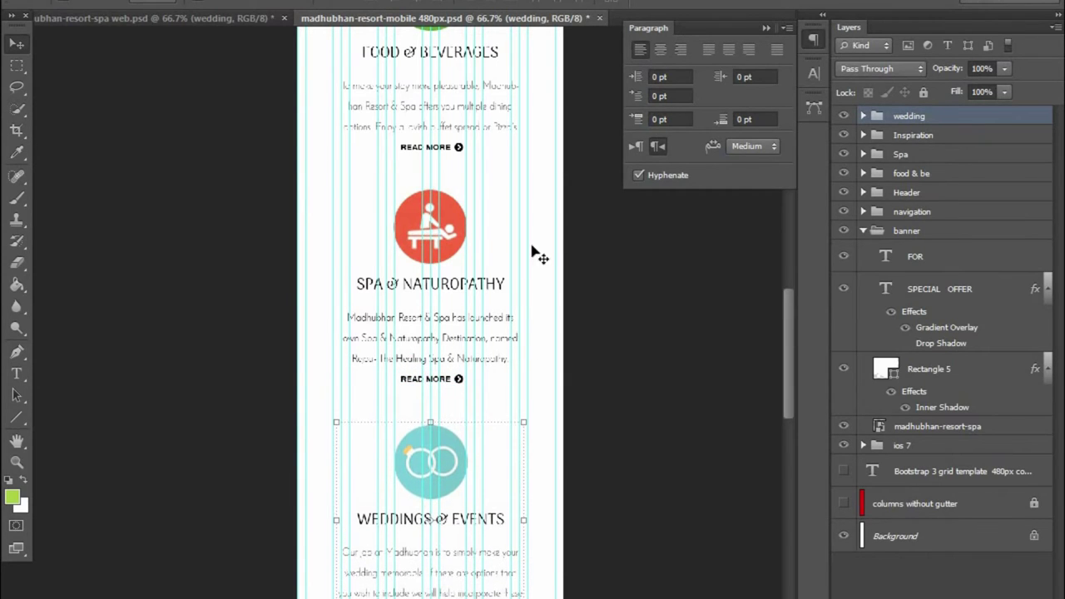
click(552, 475)
scroll(551, 475, down, 8)
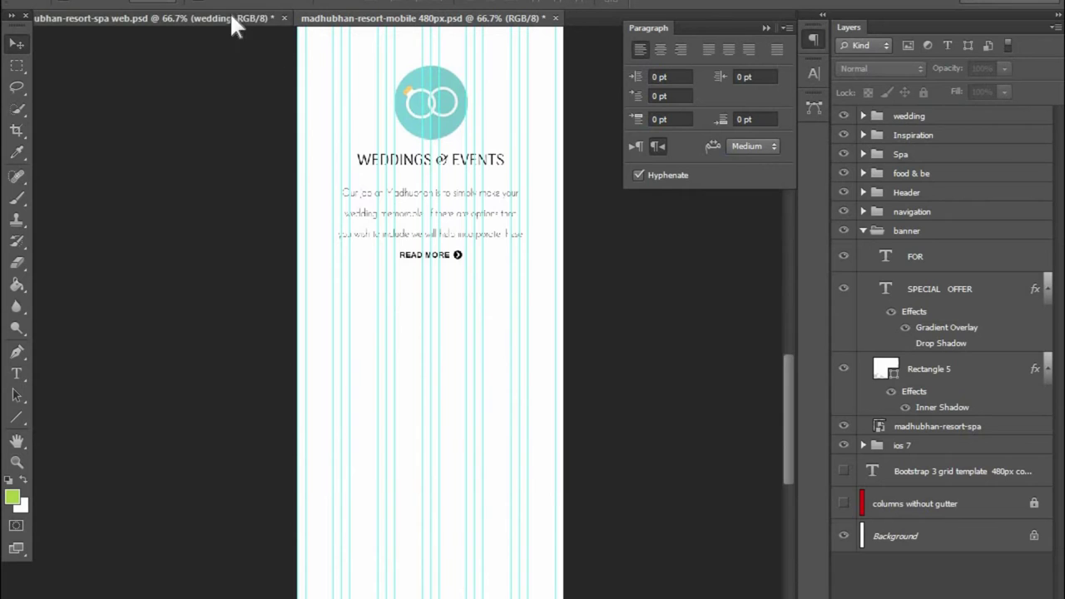
- Copy the facilities group from the web design into the mobile page and centre it
click(229, 12)
click(677, 399)
click(876, 550)
click(928, 552)
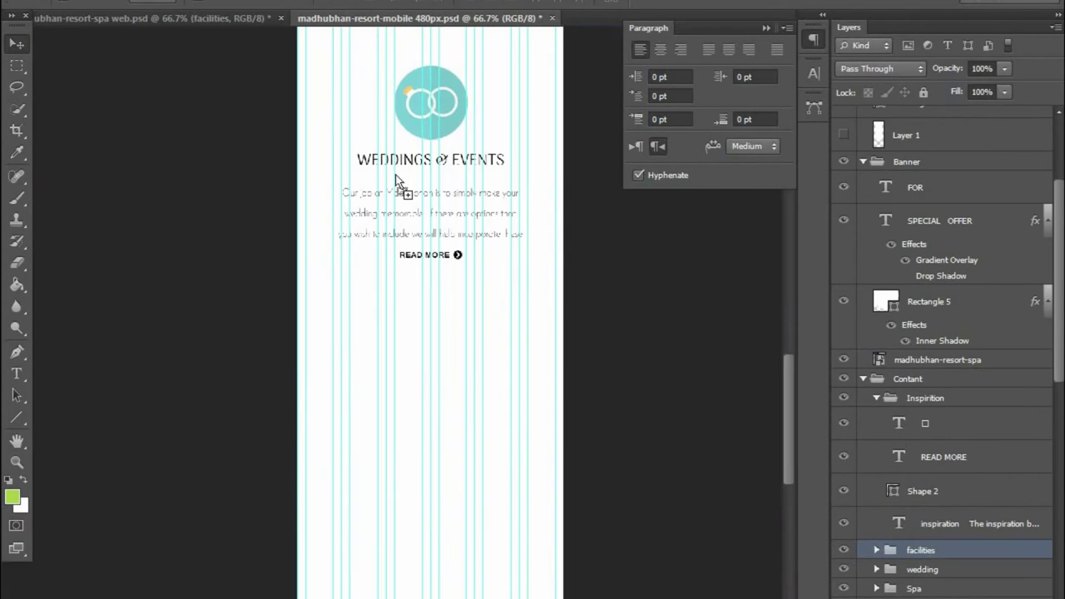
drag(677, 421, 471, 446)
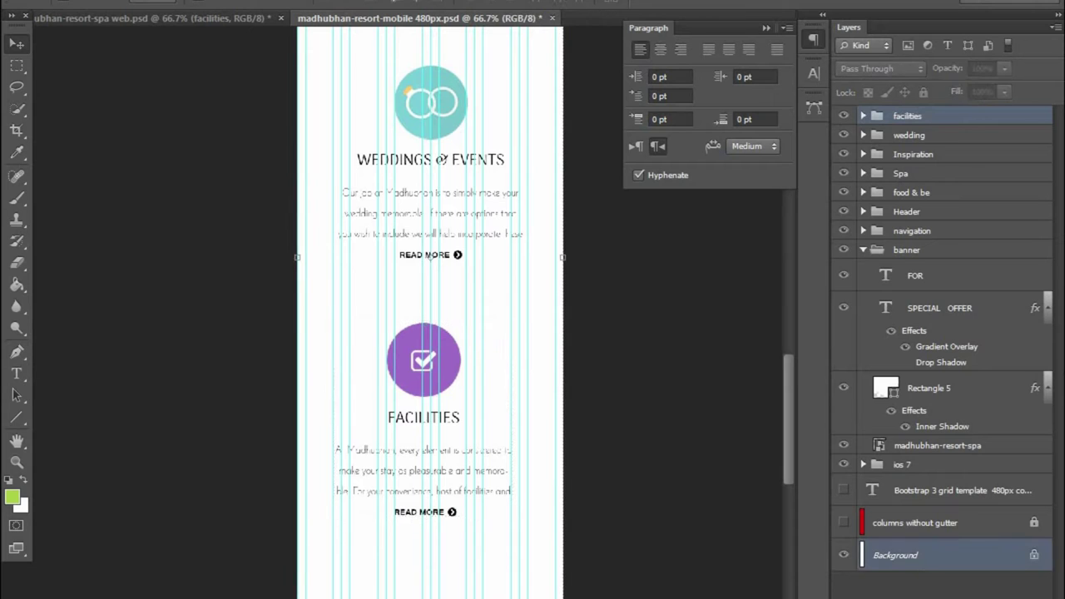
drag(423, 416, 430, 416)
- Nudge the Facilities block vertically into place below Weddings & Events
ctrl+click(430, 359)
click(862, 115)
click(895, 117)
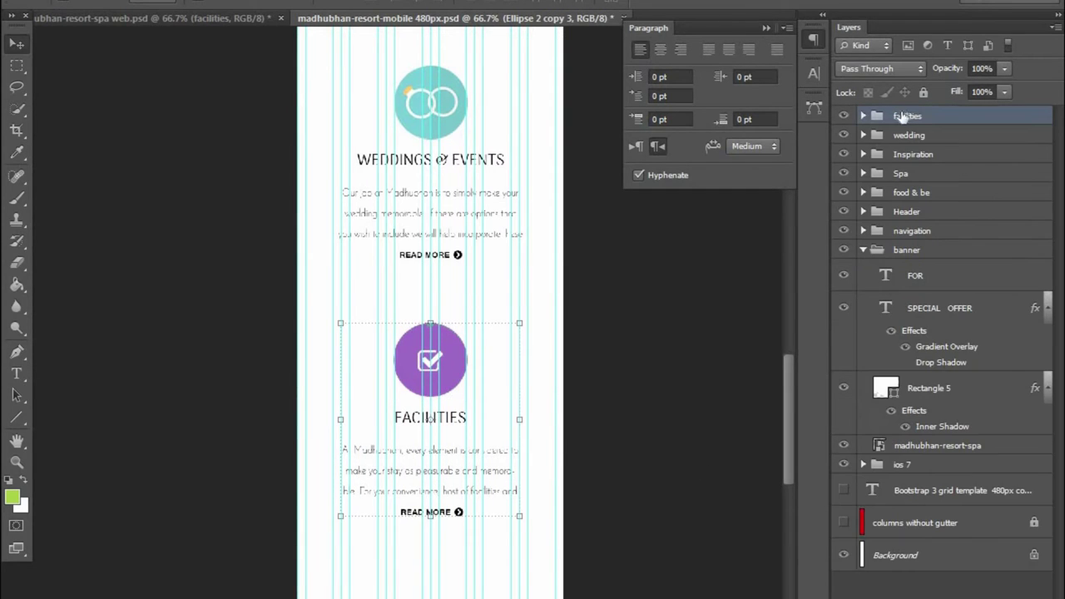
key(shift+Up)
key(shift+Up)
key(shift+Up)
key(shift+Up)
key(shift+Up)
key(shift+Up)
key(shift+Up)
key(shift+Down)
key(shift+Down)
key(shift+Down)
key(shift+Down)
key(shift+Down)
key(shift+Down)
scroll(488, 355, down, 1)
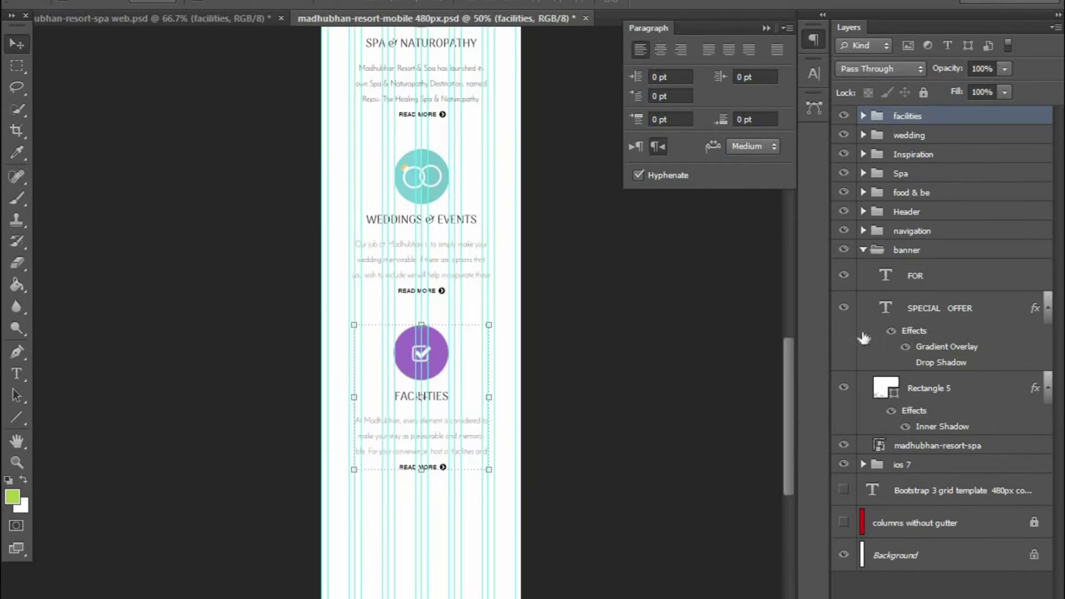
scroll(488, 354, up, 2)
ctrl+click(450, 311)
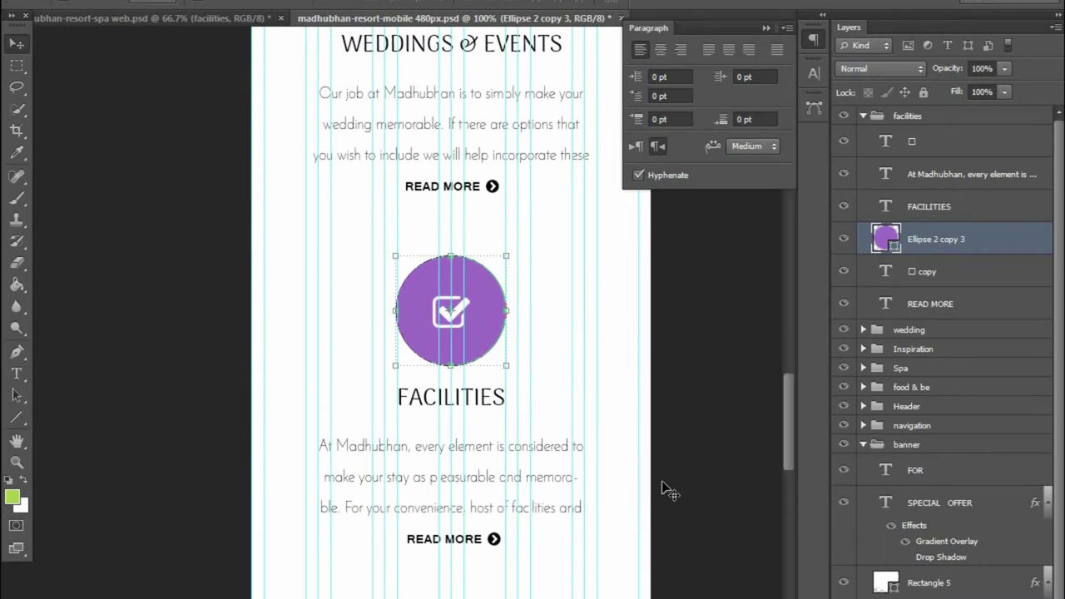
click(715, 342)
click(864, 116)
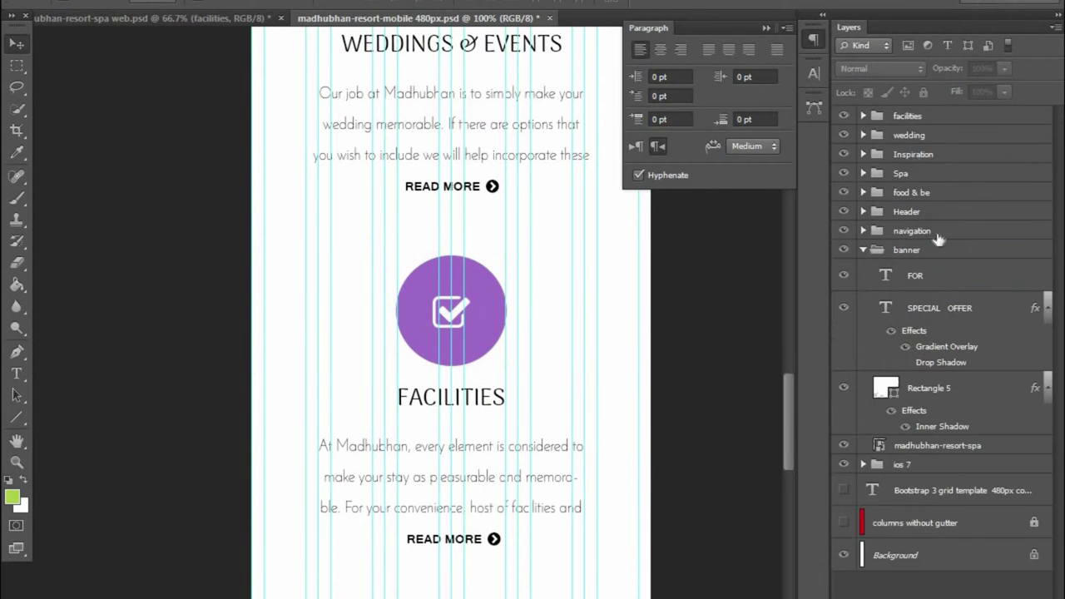
- Return to the desktop web design and zoom out to view its layout
key(ctrl+Tab)
scroll(463, 357, down, 3)
key(ctrl+minus)
key(ctrl+minus)
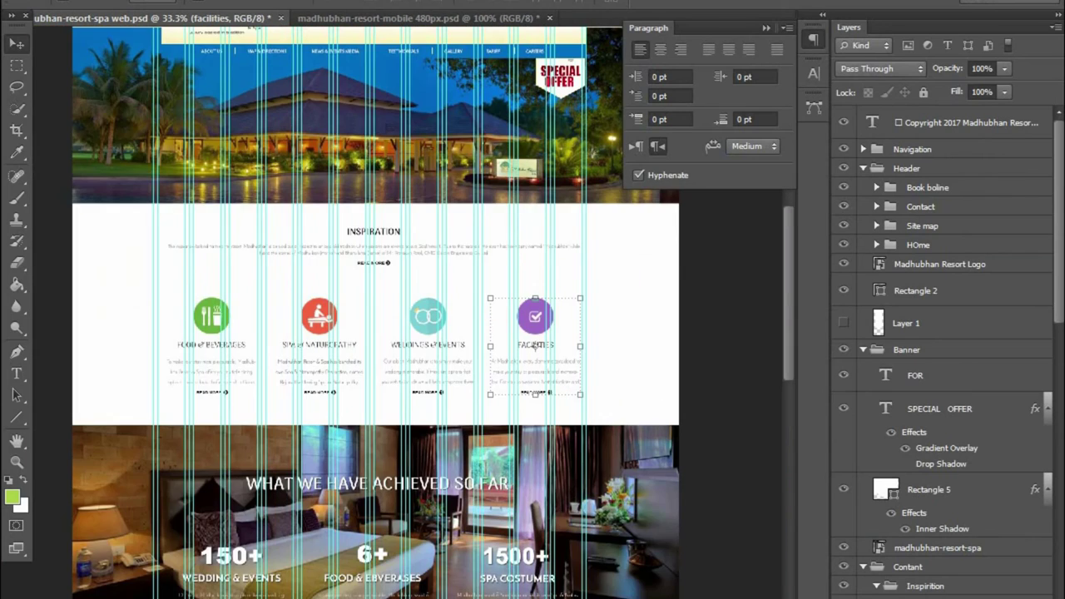
- Copy the banner-01 hotel-room photo into the mobile document
click(666, 503)
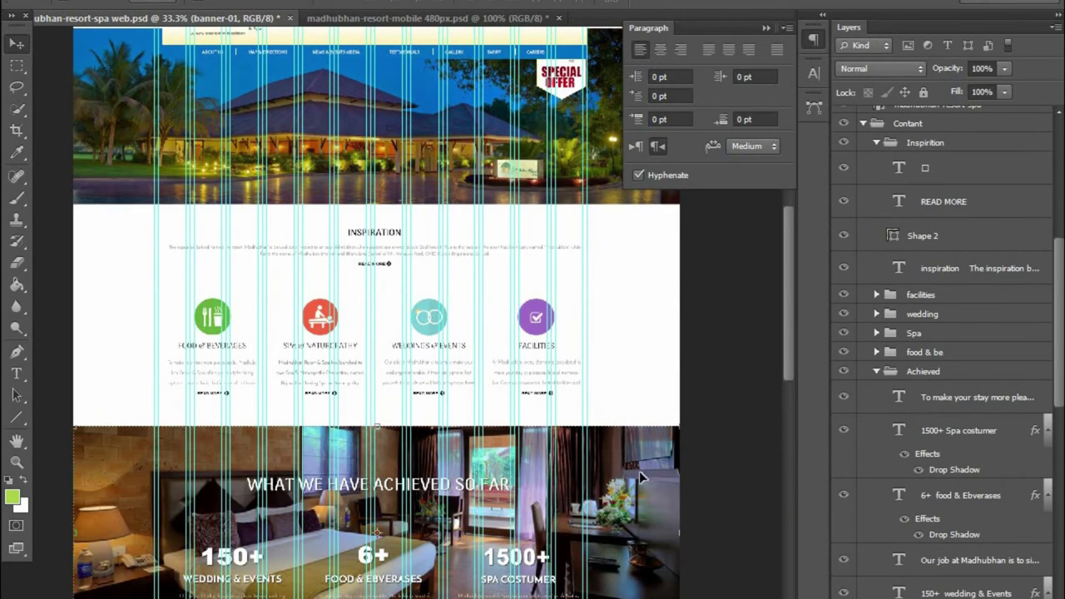
drag(638, 471, 419, 530)
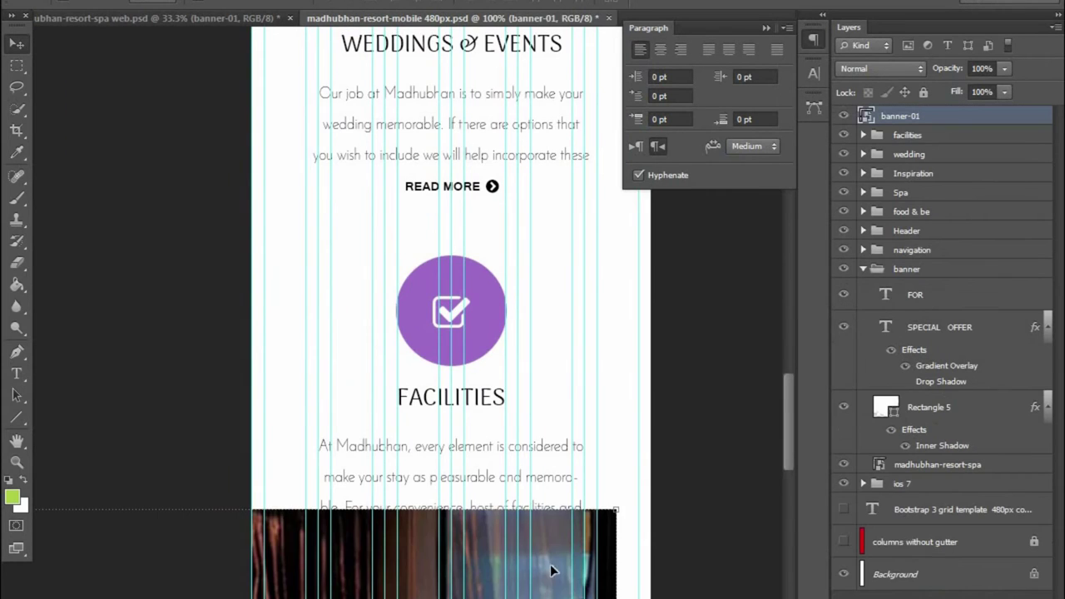
key(ctrl+minus)
key(ctrl+minus)
key(ctrl+minus)
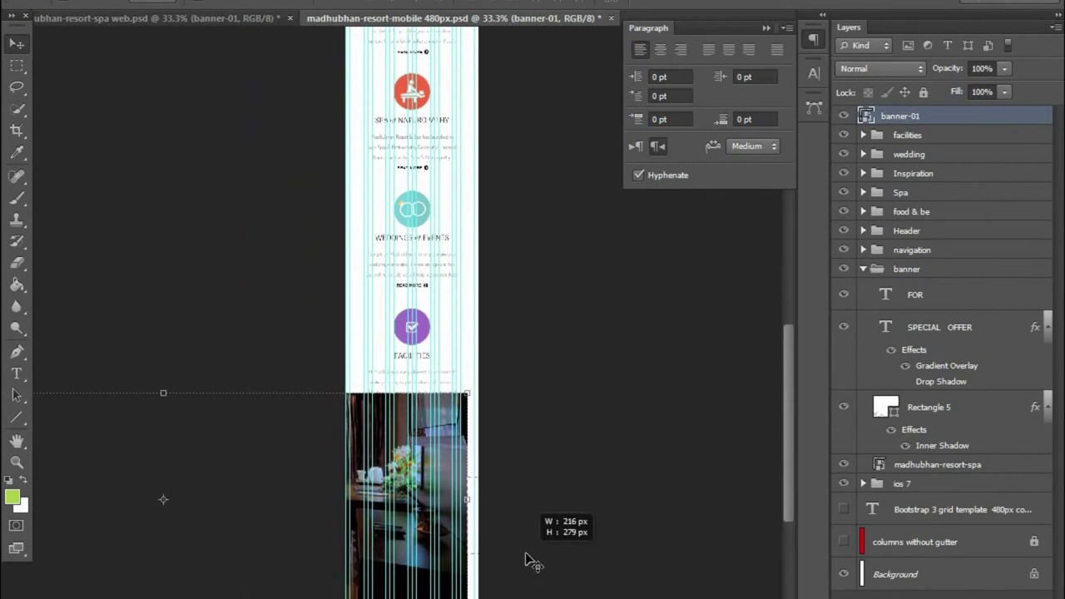
click(16, 441)
drag(226, 483, 274, 543)
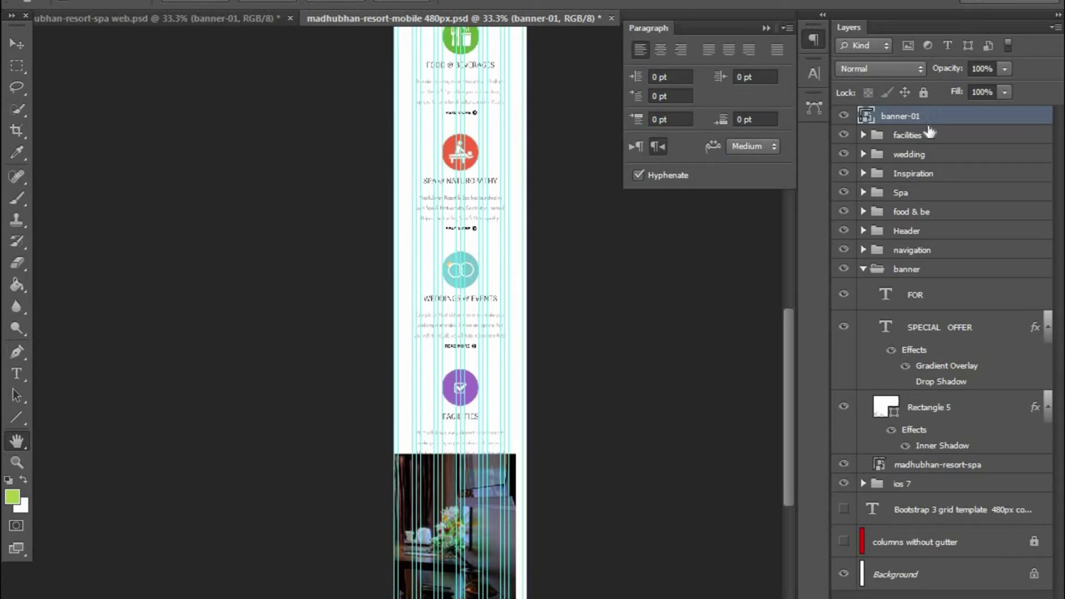
- Scale the banner down and move it below the Facilities section
key(ctrl+t)
drag(535, 451, 297, 527)
drag(261, 562, 516, 514)
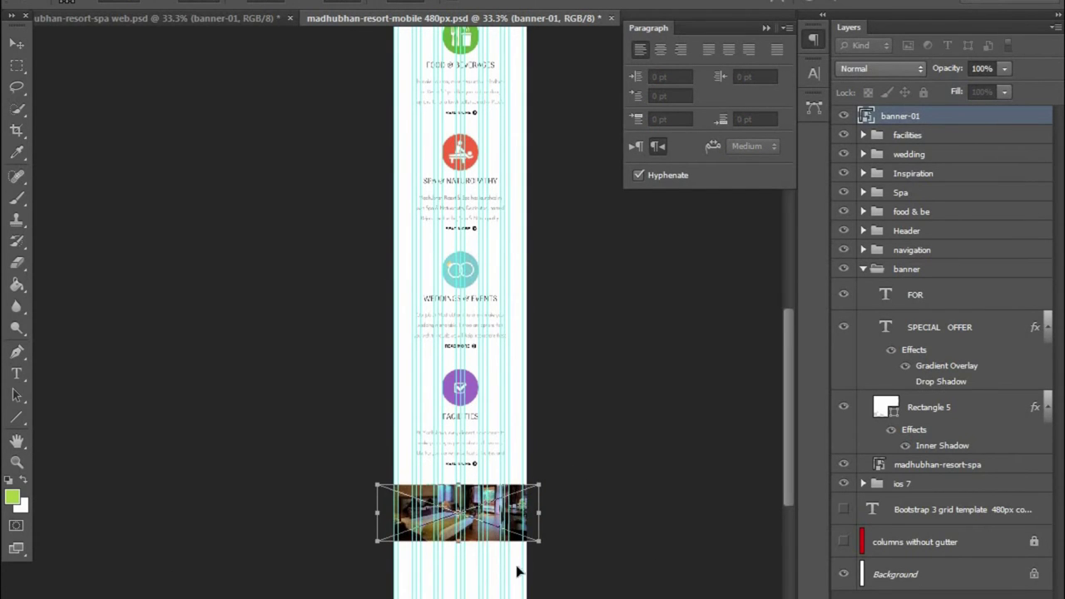
key(ctrl+plus)
key(ctrl+plus)
scroll(678, 482, down, 3)
key(ctrl+plus)
scroll(678, 483, down, 3)
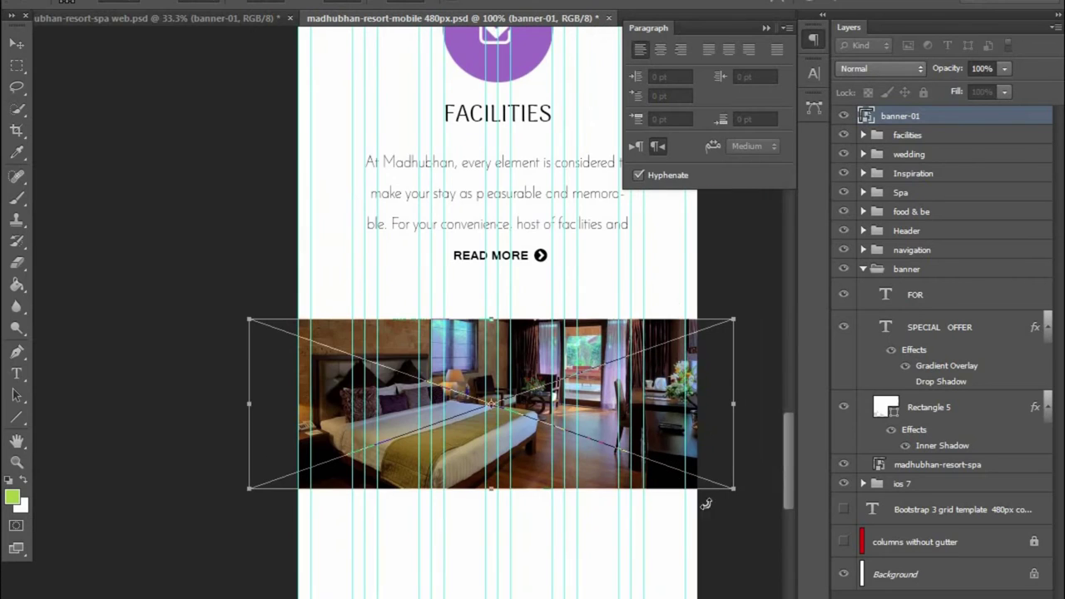
- Fine-tune the banner to 486 by 171 px at the page edge and apply the transform
drag(732, 489, 698, 477)
drag(556, 469, 566, 468)
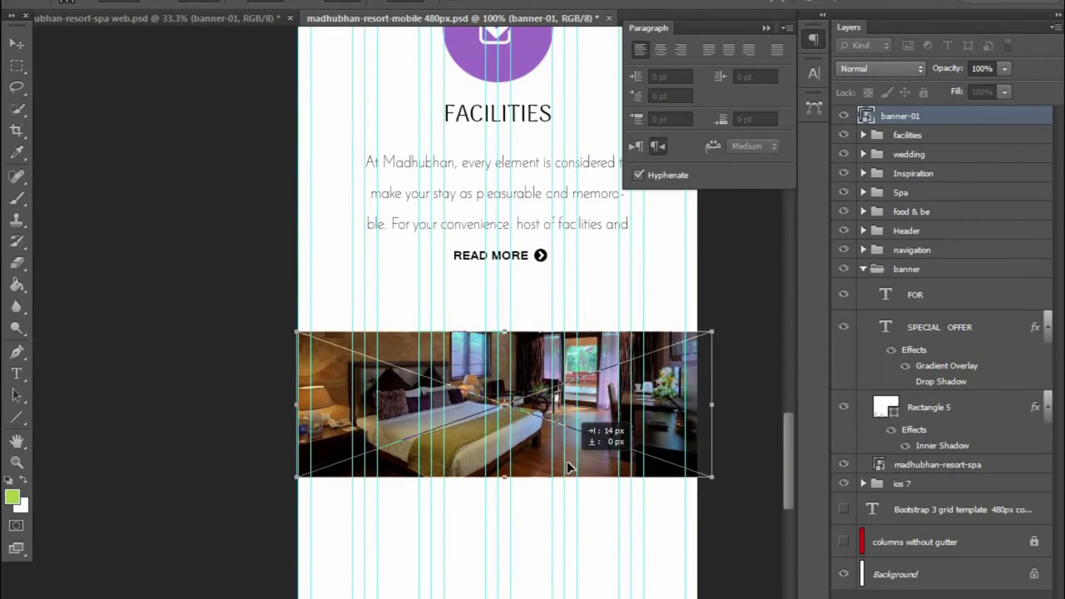
key(shift+Up)
key(shift+Up)
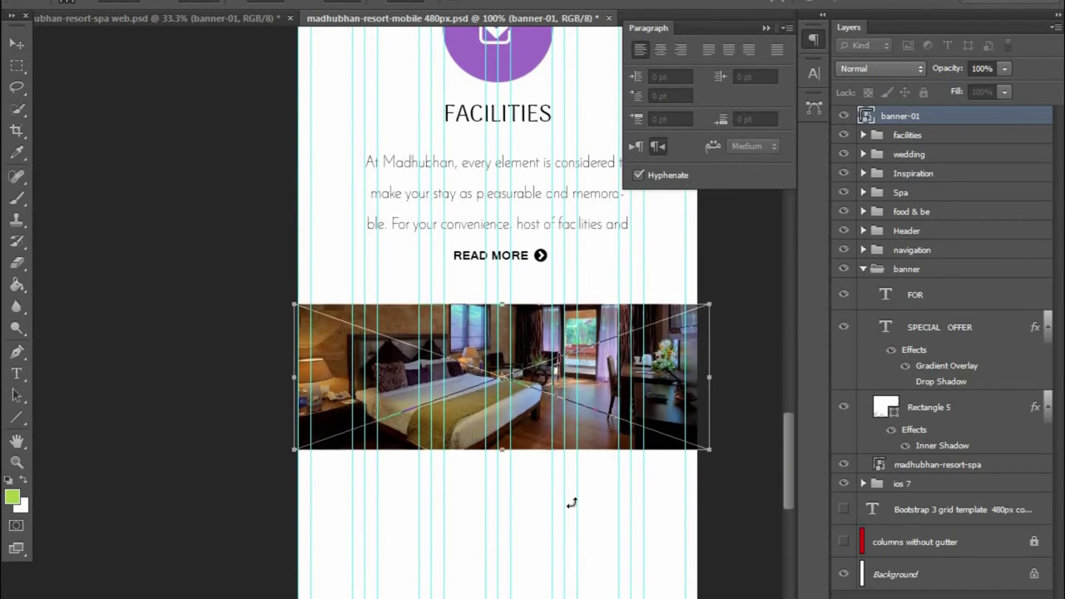
key(Left)
key(Left)
key(Left)
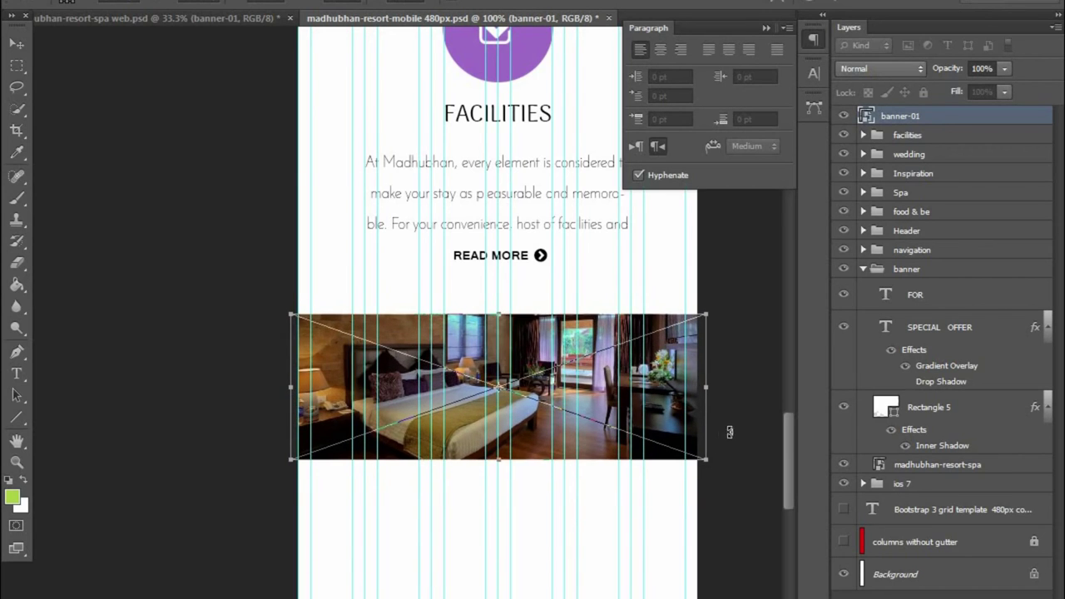
mouse_move(709, 465)
mouse_down()
mouse_move(704, 454)
mouse_move(520, 455)
mouse_up()
key(Return)
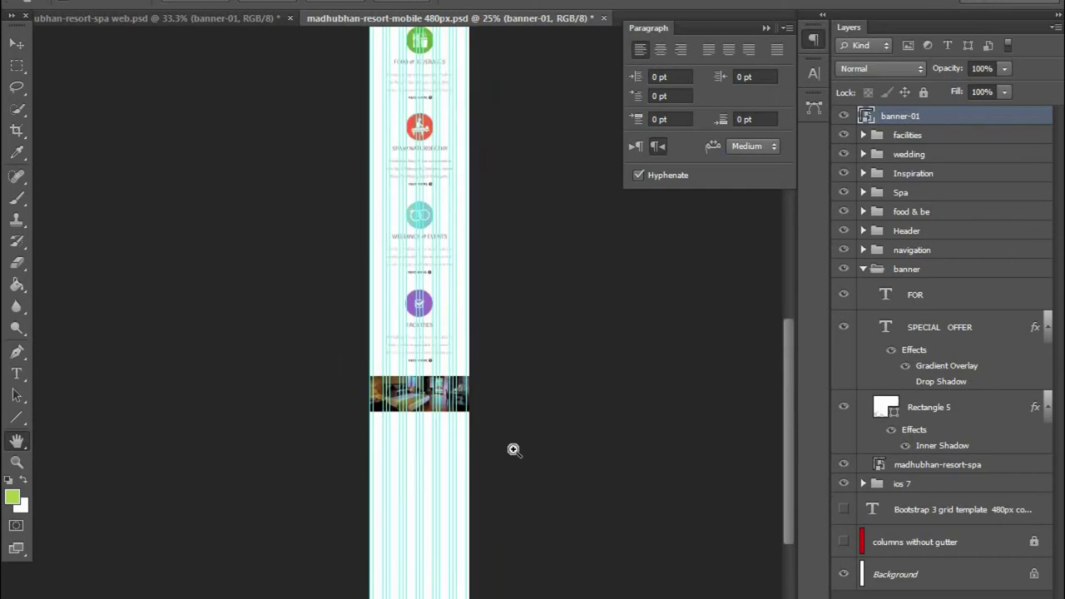
key(ctrl+1)
click(58, 17)
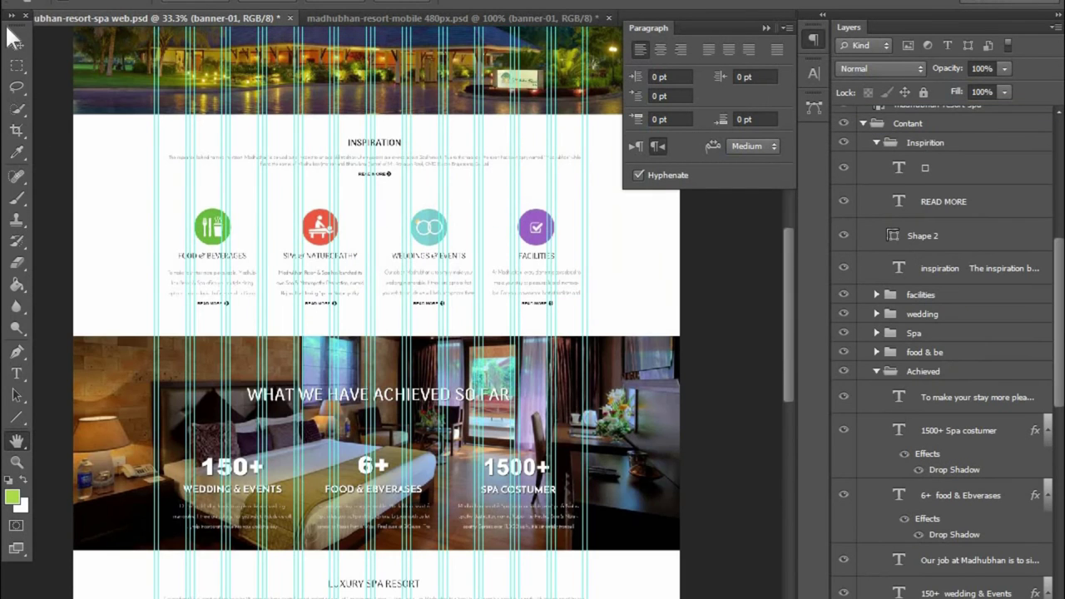
- Copy the What We Have Achieved So Far heading into the mobile PSD and place it on the banner photo
click(282, 399)
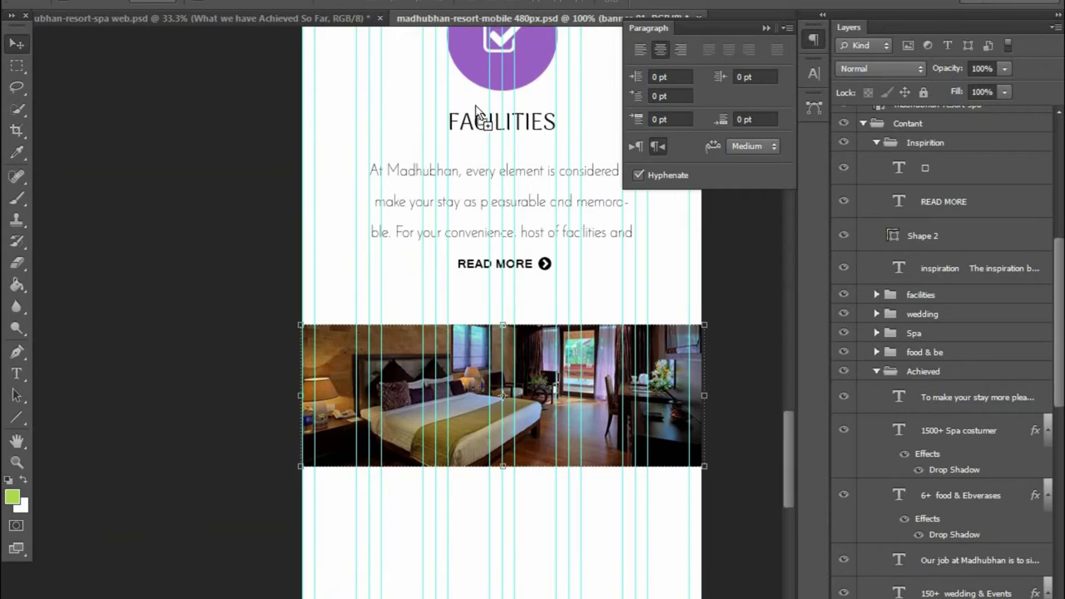
drag(398, 398, 486, 398)
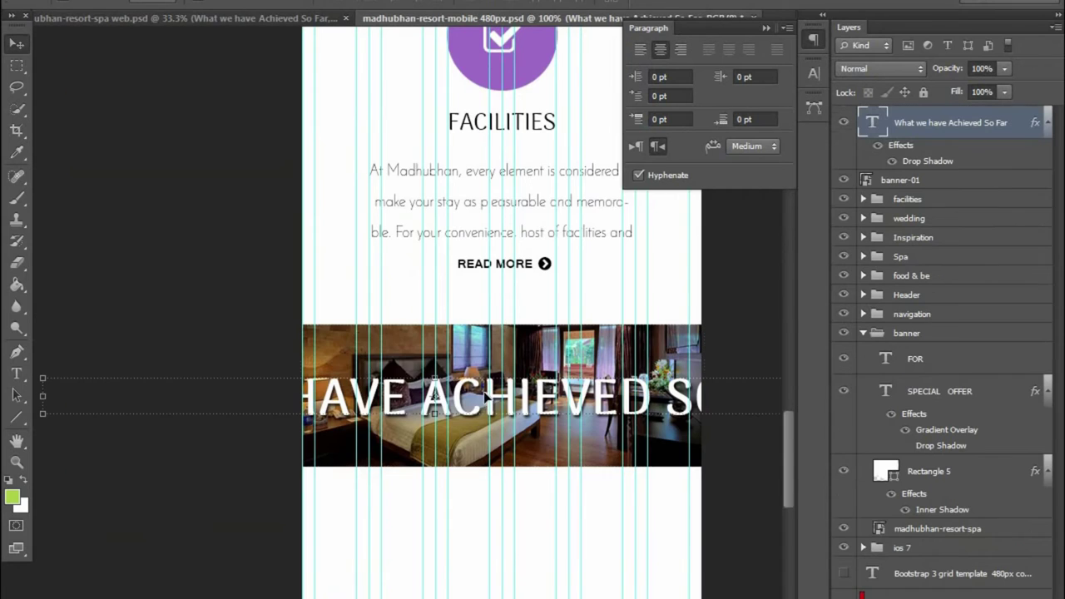
key(ctrl+minus)
key(ctrl+plus)
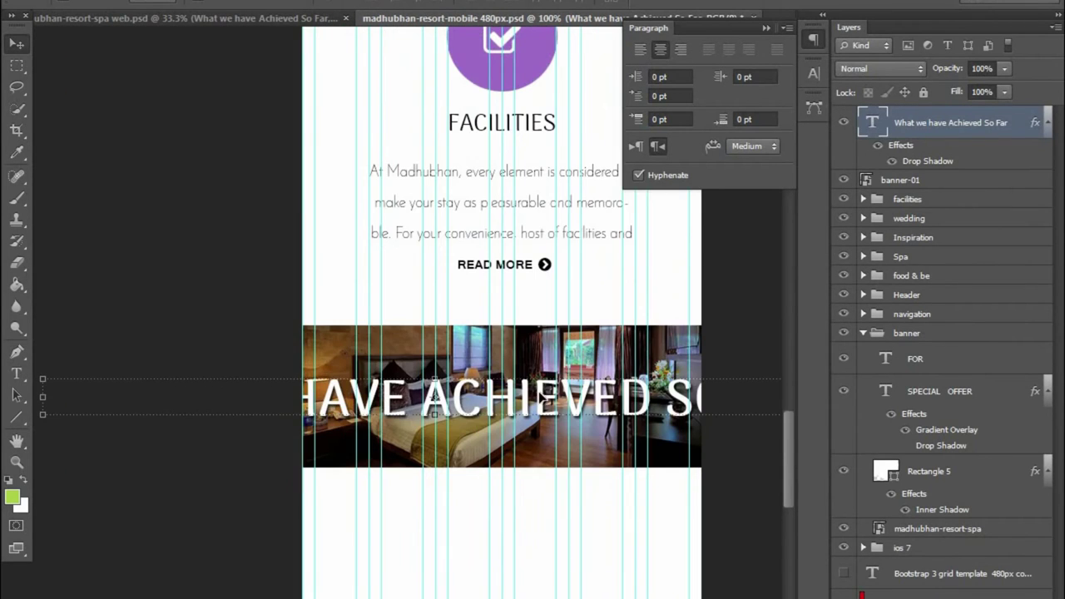
drag(549, 401, 687, 376)
- Make the heading 48 pt, break it onto two lines, and set leading to Auto
double_click(871, 121)
click(357, 11)
click(337, 241)
click(515, 388)
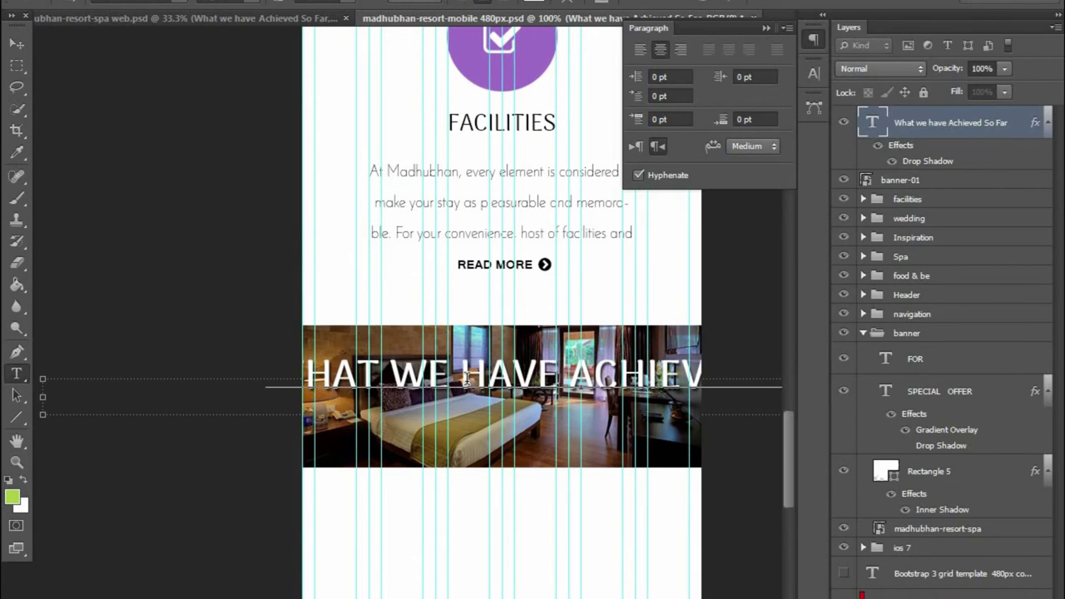
key(Return)
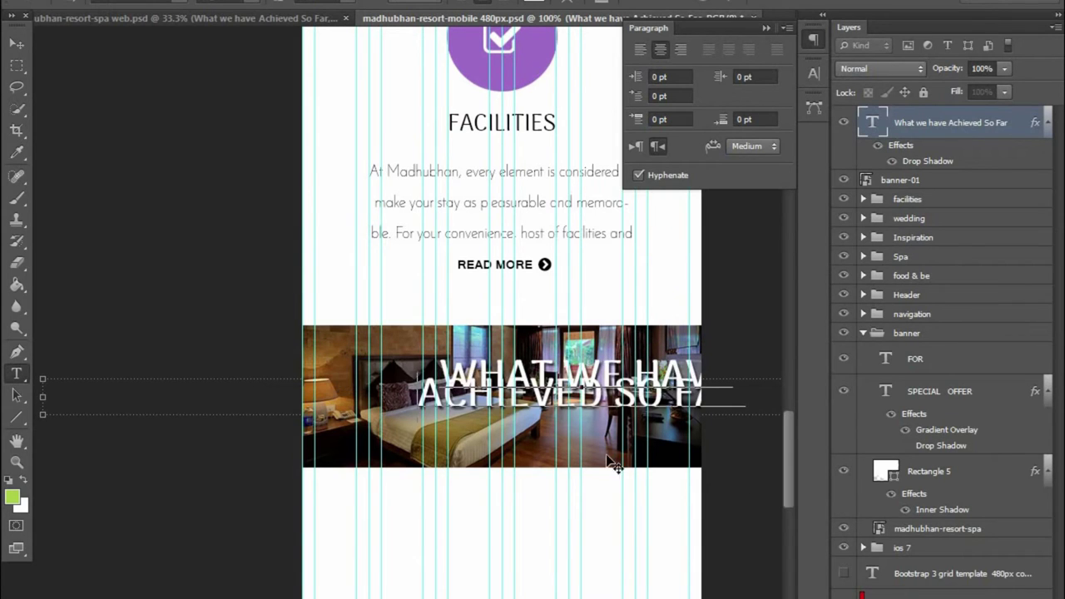
key(ctrl+a)
click(813, 73)
click(780, 106)
click(765, 141)
click(17, 43)
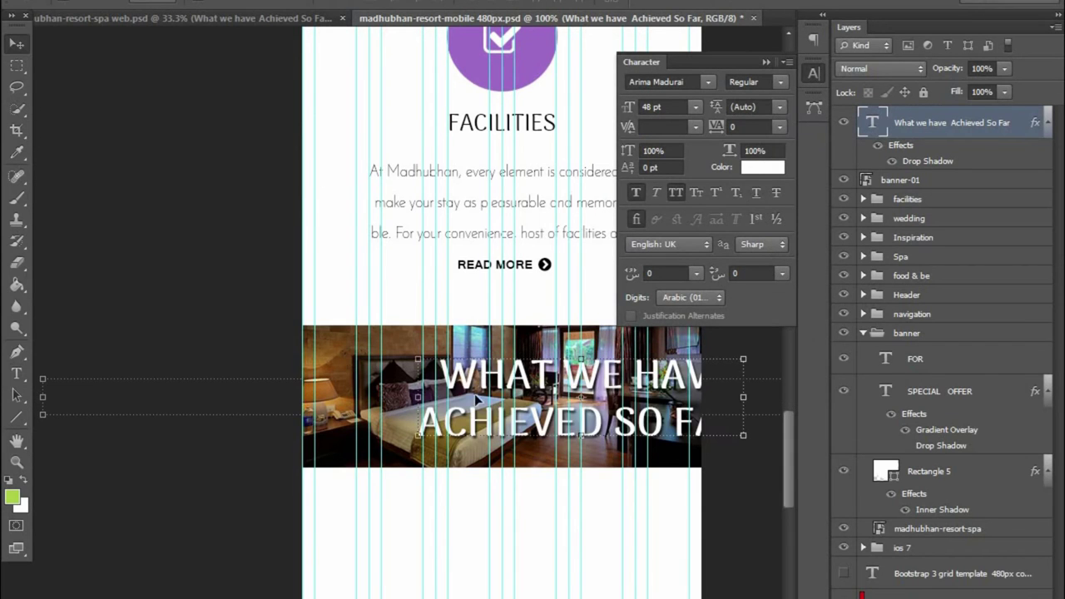
- Nudge the heading left to centre it, then select the 150+ WEDDING & EVENTS text in the web layout
key(shift+Left)
key(shift+Left)
key(shift+Left)
key(shift+Left)
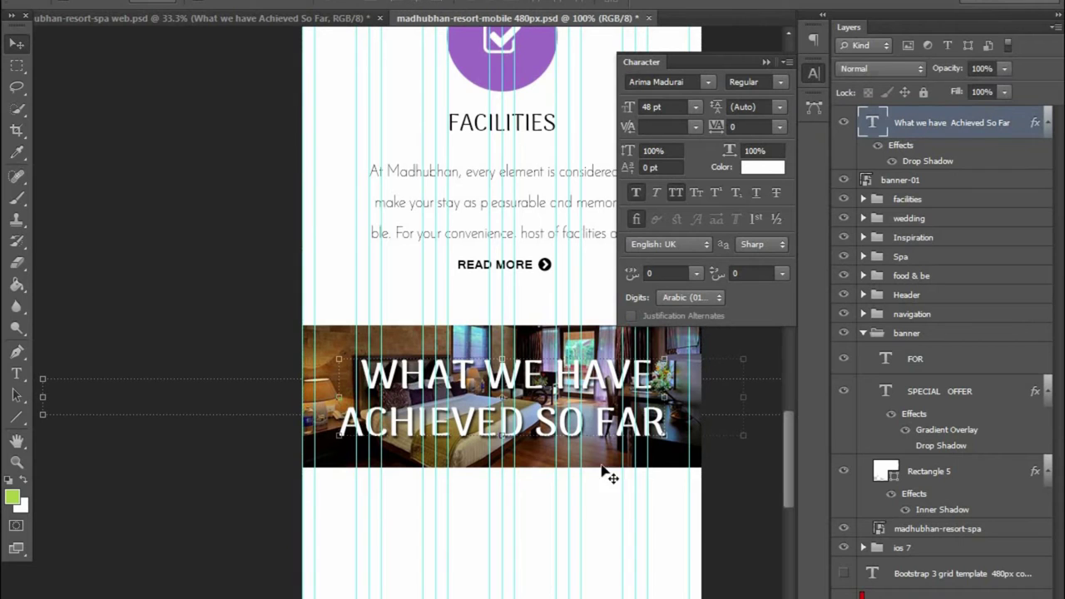
scroll(522, 509, down, 3)
click(690, 509)
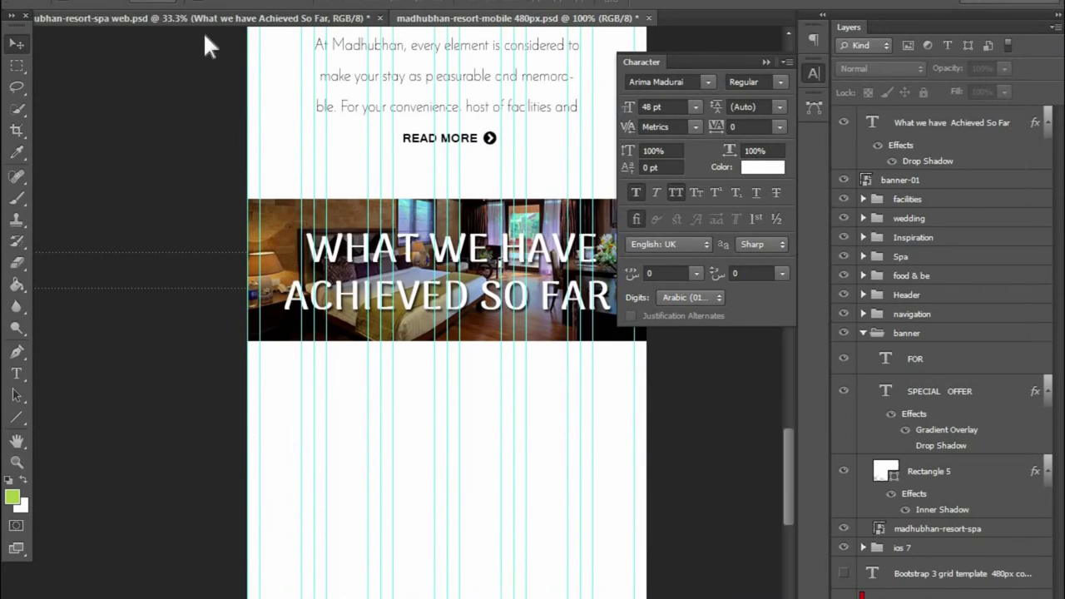
click(208, 17)
click(247, 488)
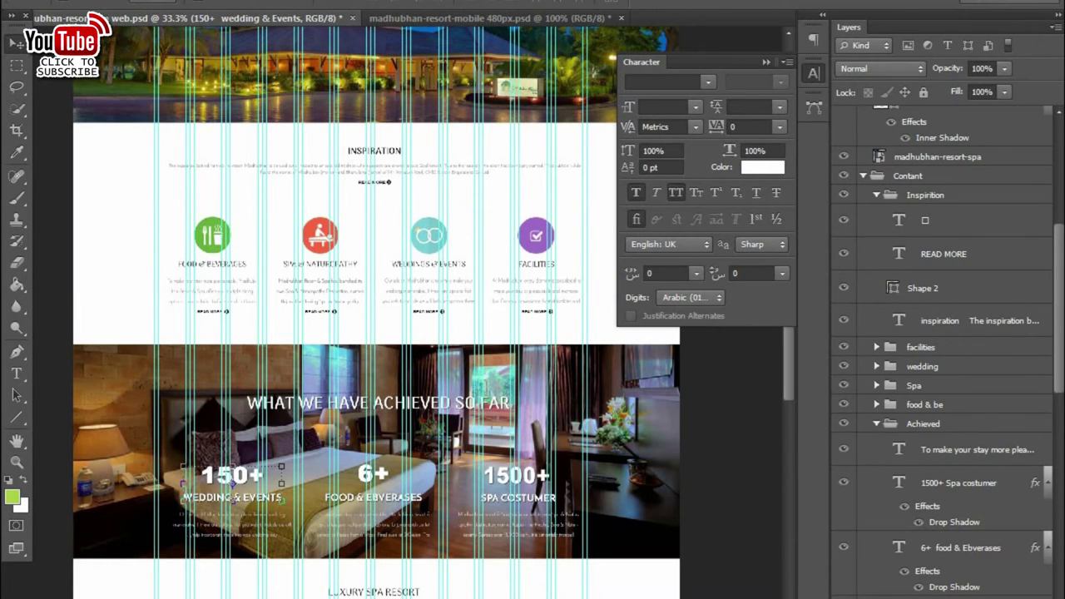
- Copy the 150+ stat and its description into the mobile PSD, nudged right and down
shift+click(233, 520)
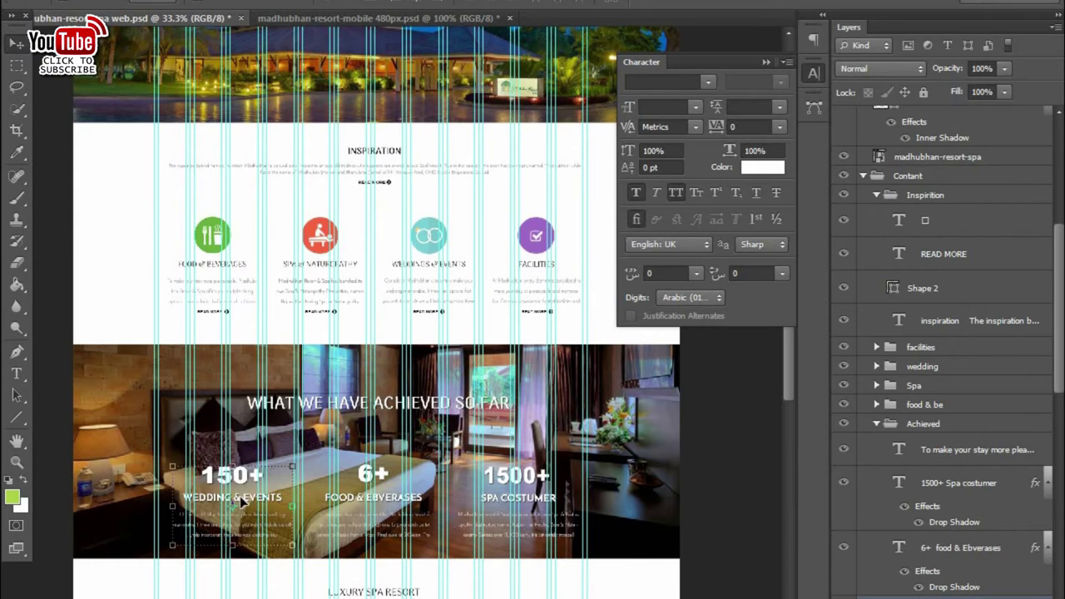
drag(243, 502, 459, 474)
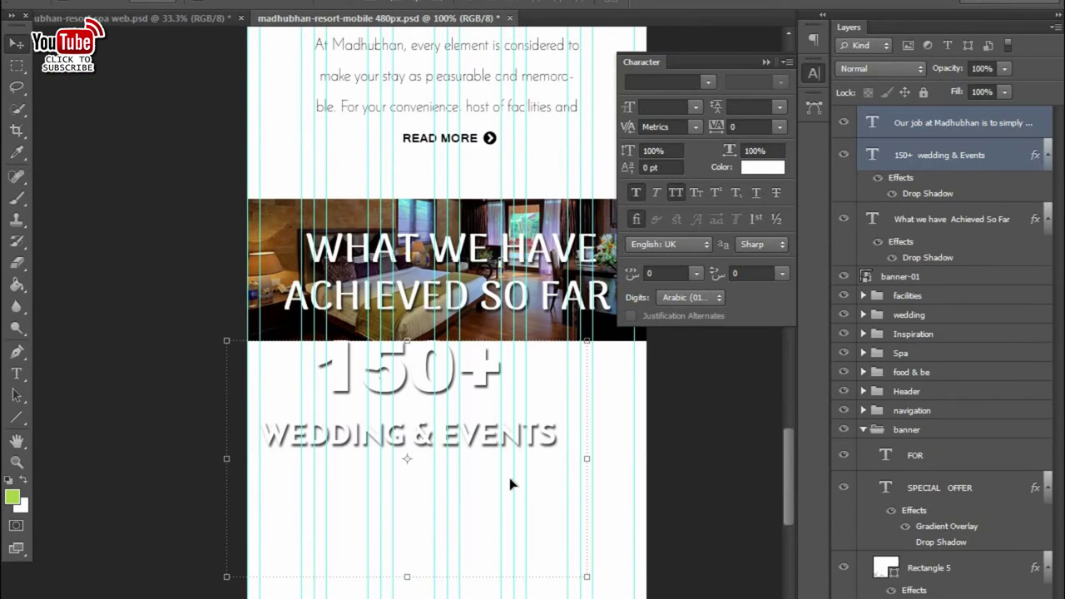
key(shift+Right)
key(shift+Right)
key(shift+Right)
key(shift+Right)
key(shift+Right)
key(shift+Down)
key(shift+Down)
key(shift+Down)
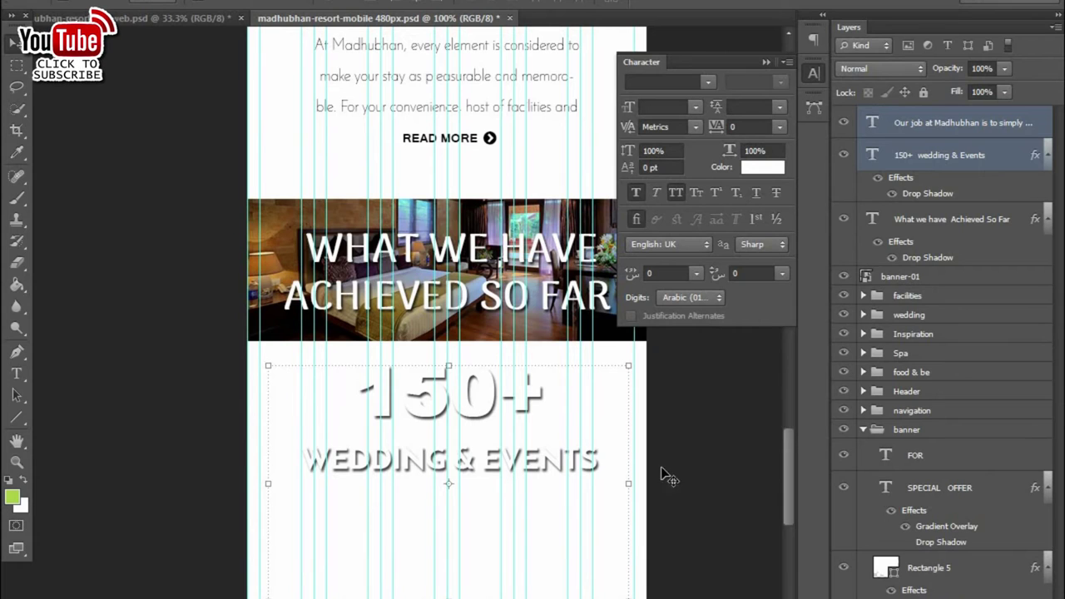
- Shrink the 150+ number and set the WEDDING & EVENTS line to 30 pt
double_click(871, 154)
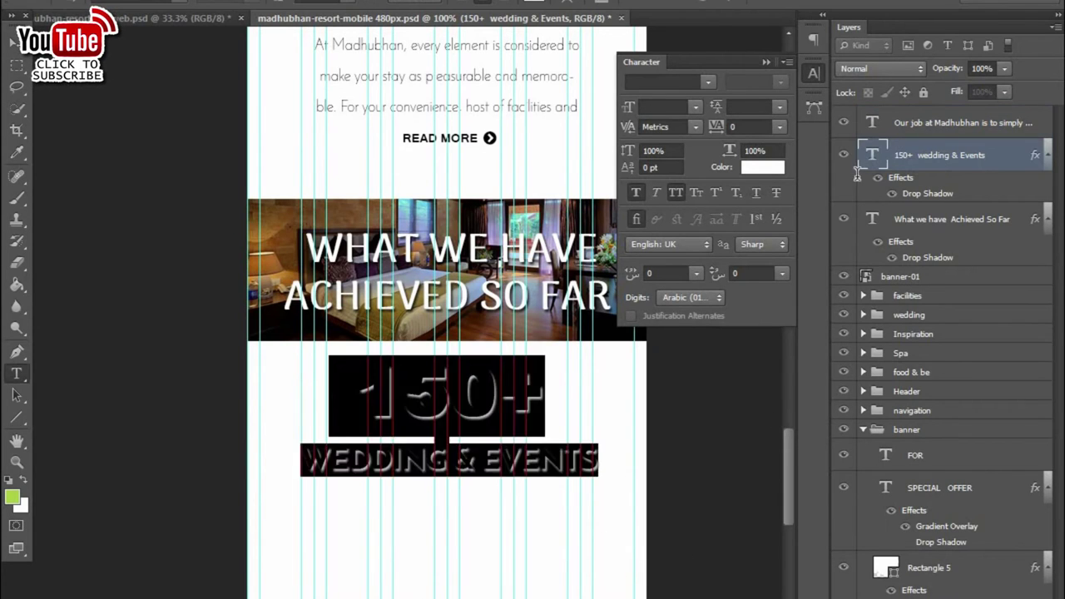
double_click(355, 379)
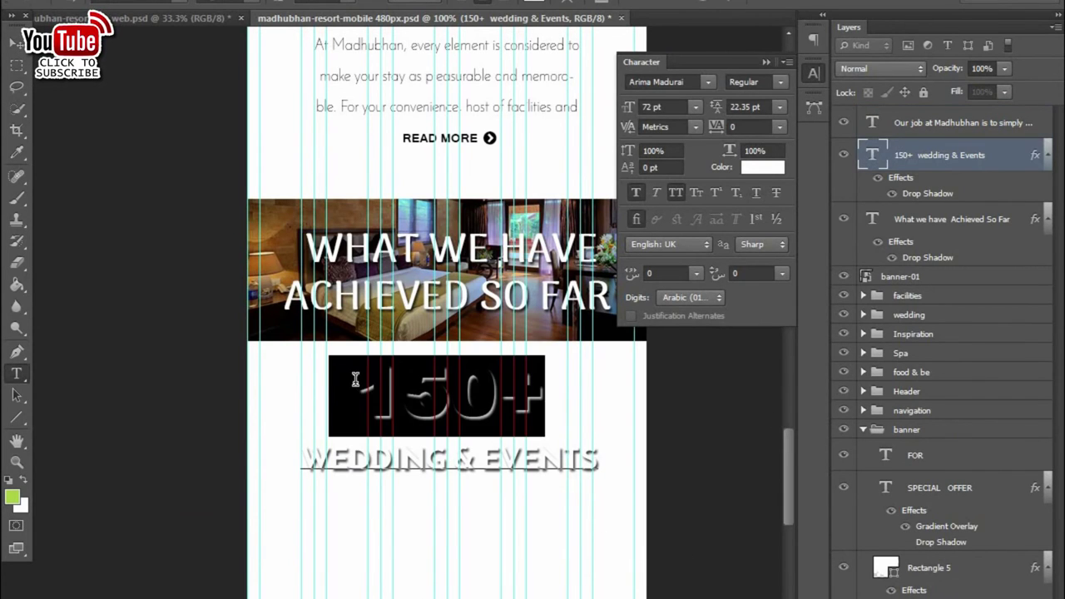
click(342, 3)
click(384, 466)
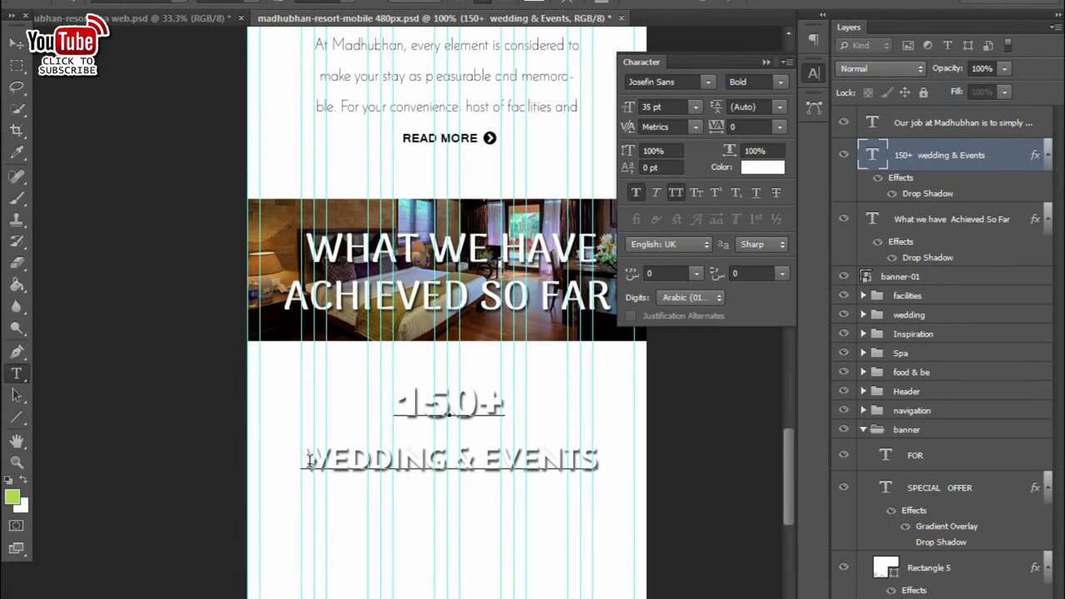
drag(308, 460, 612, 446)
click(341, 6)
click(335, 203)
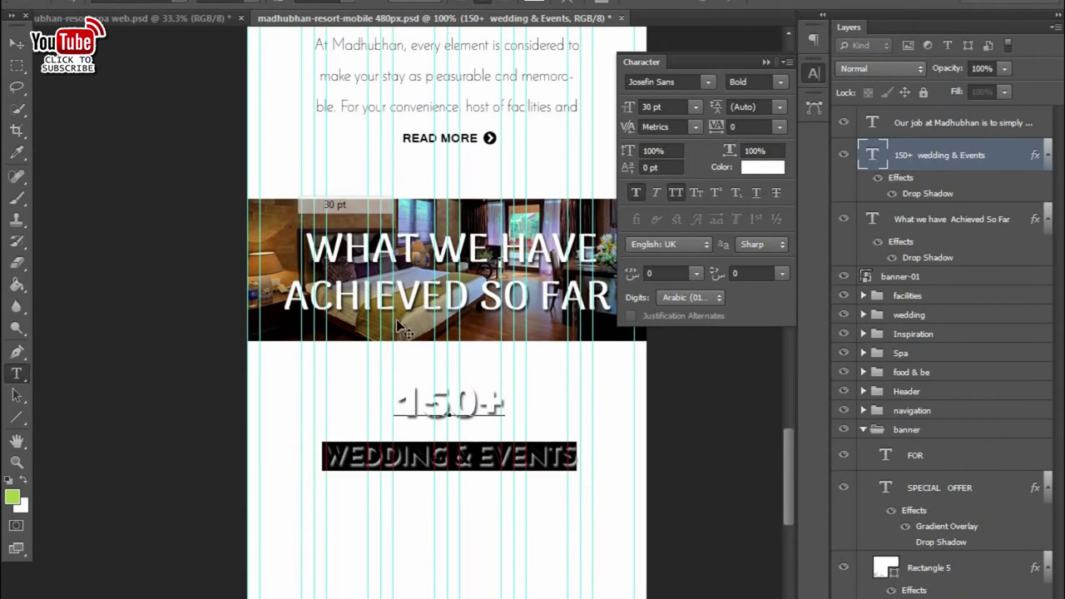
click(426, 505)
- Give the wedding description paragraph a dark text colour so it shows
key(ctrl+a)
click(348, 7)
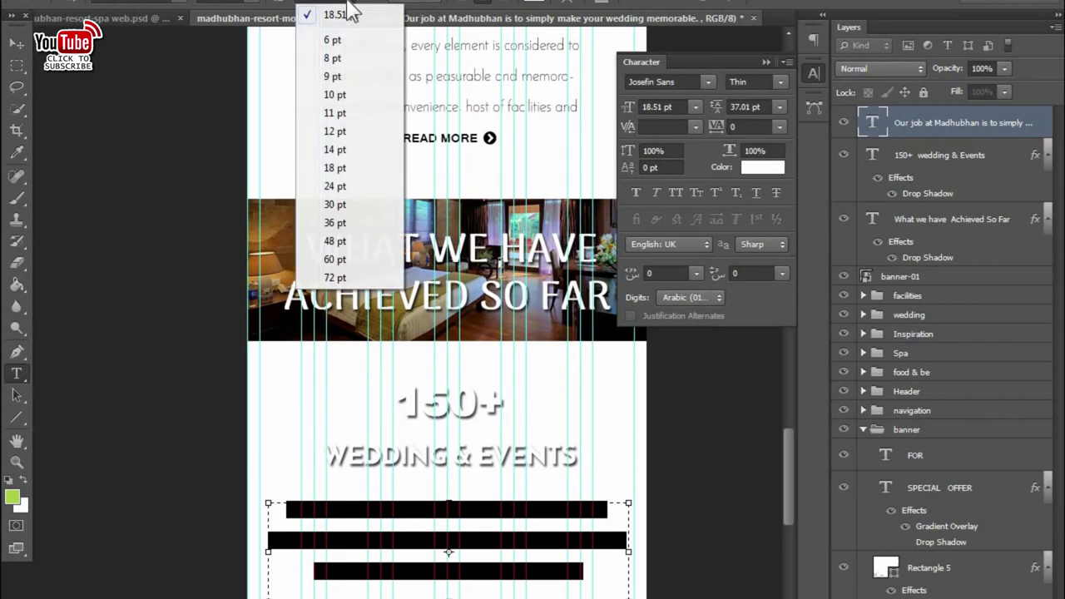
click(536, 4)
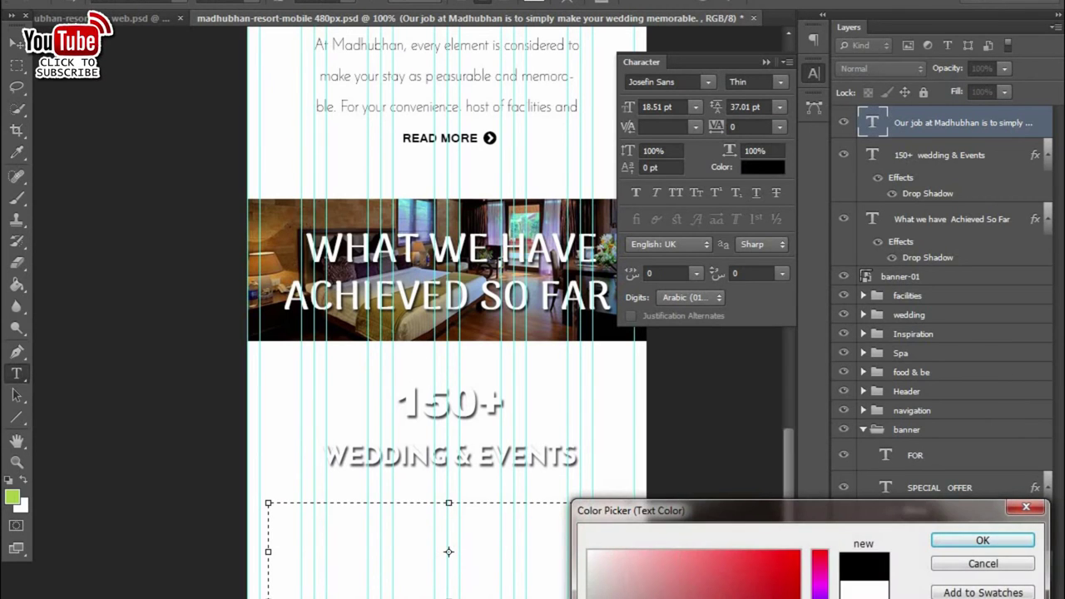
click(982, 540)
- Make the 150+ WEDDING & EVENTS stat text black
click(879, 159)
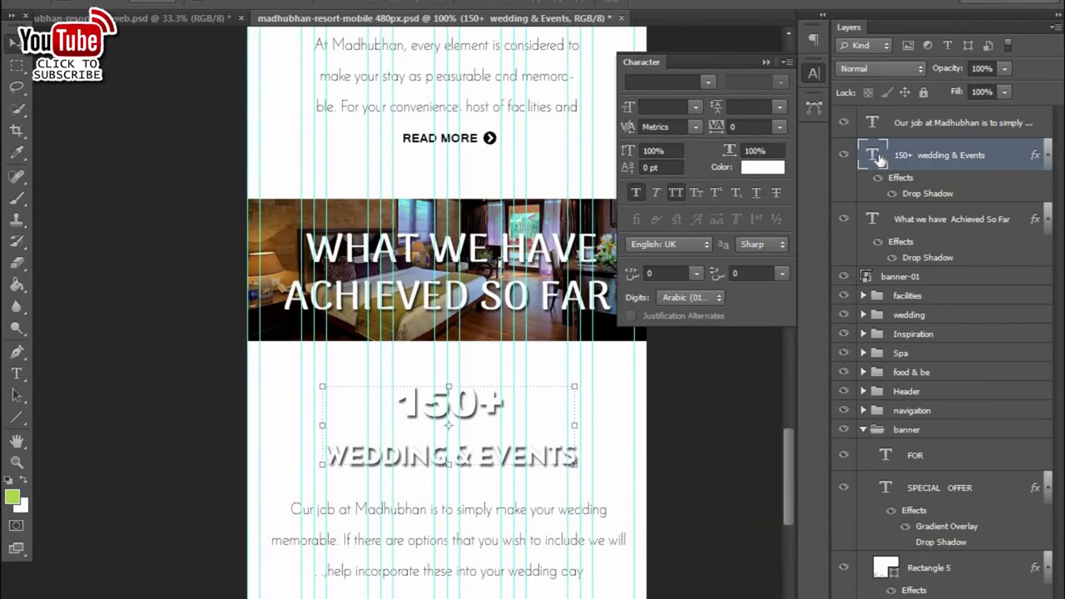
double_click(879, 158)
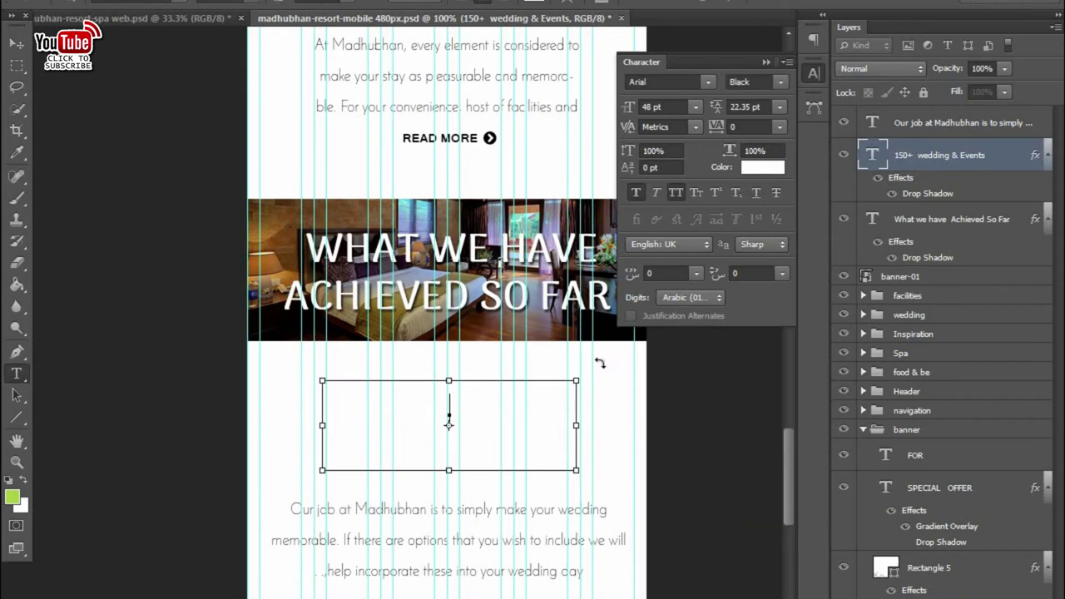
key(ctrl+Return)
click(20, 505)
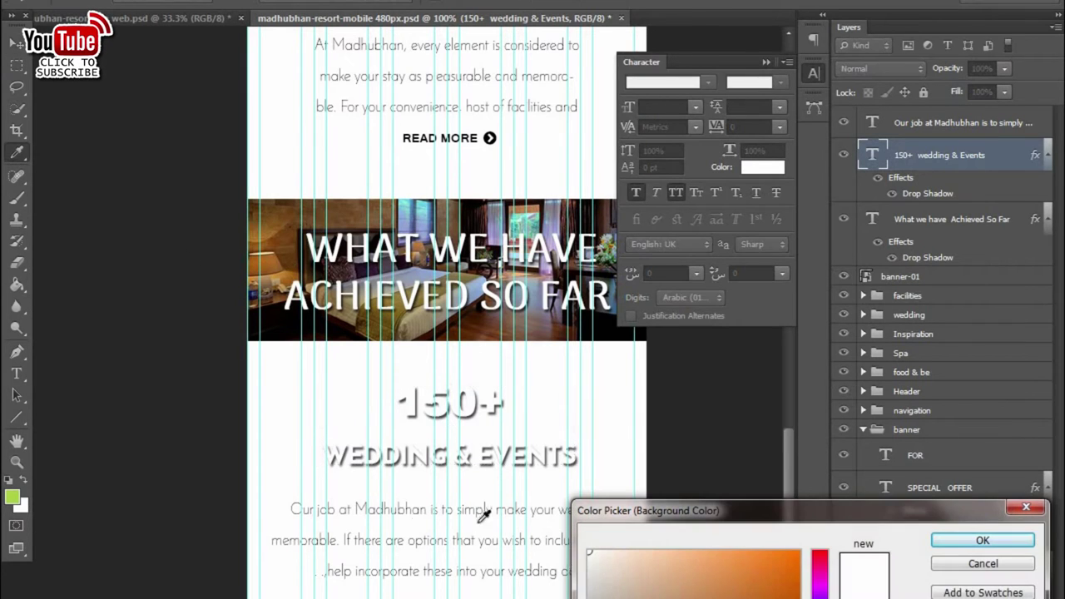
click(983, 540)
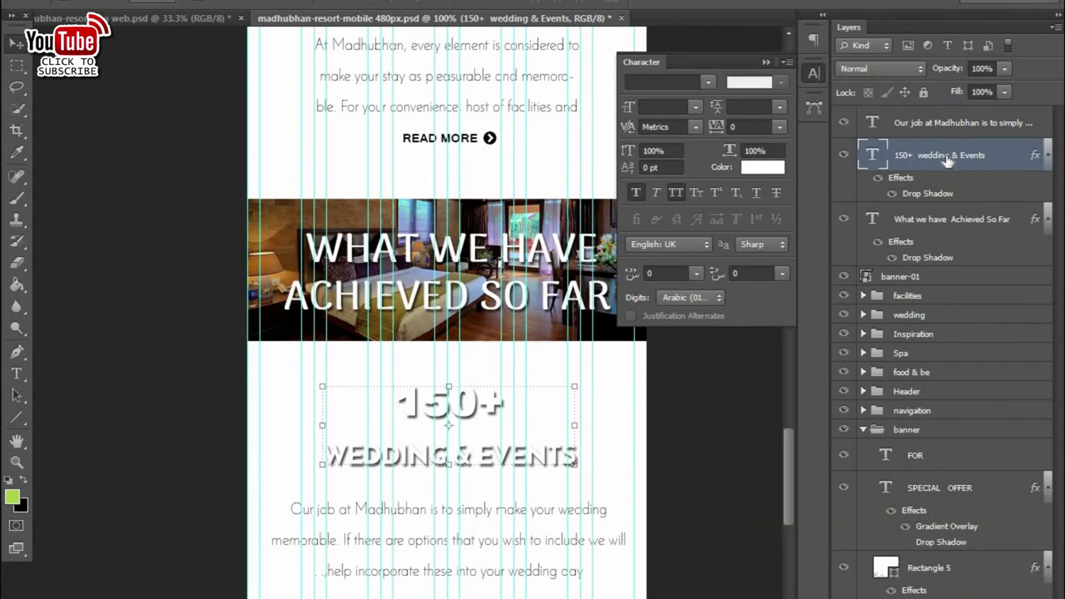
- Position the stat and its paragraph together just below the banner
click(924, 226)
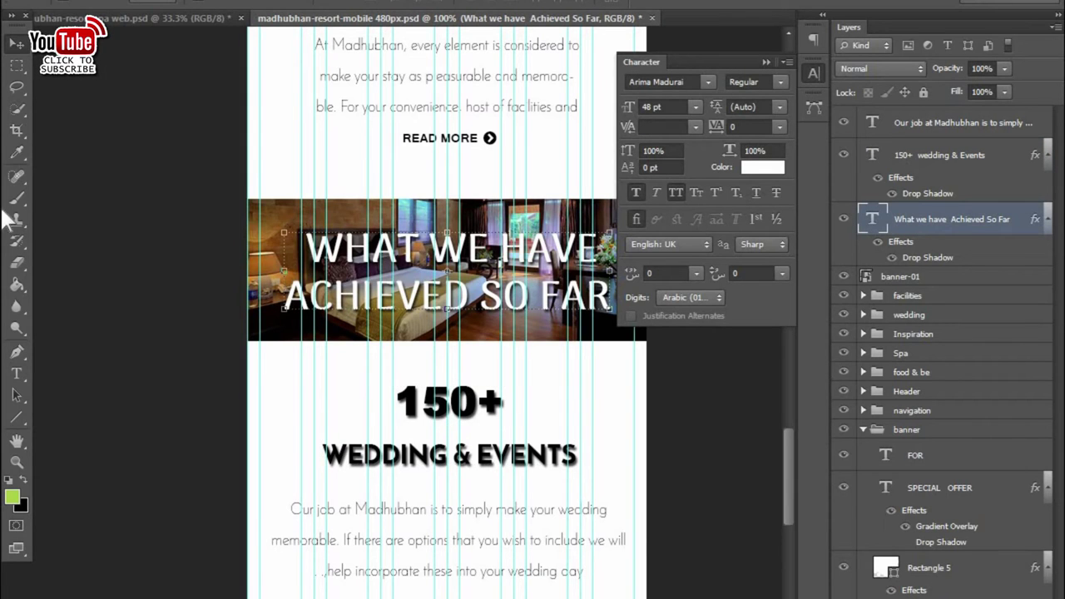
key(alt+bracketright)
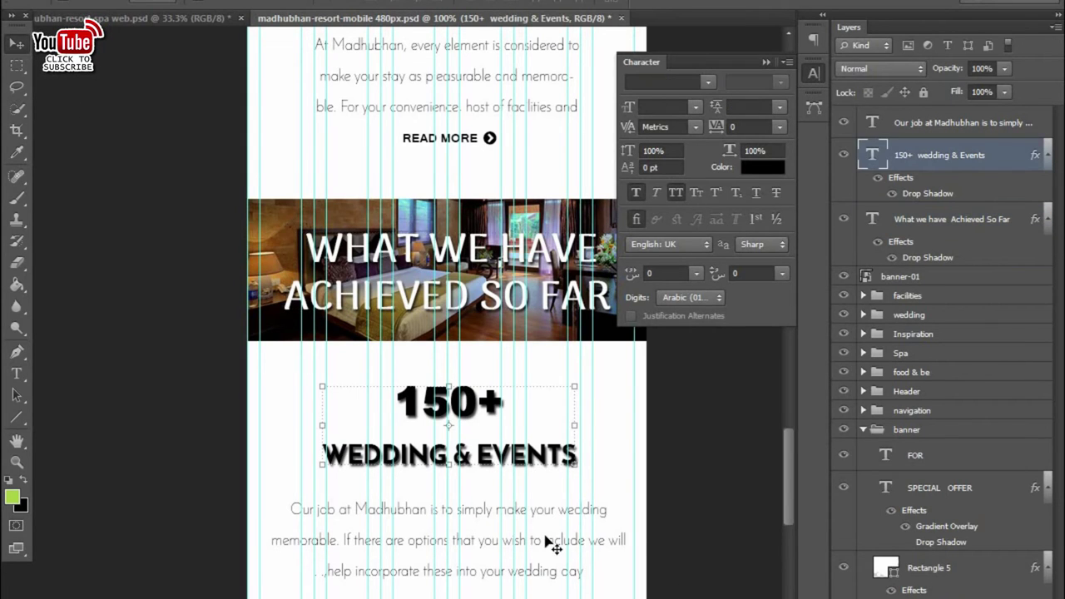
key(shift+Down)
key(shift+Down)
click(884, 213)
click(914, 133)
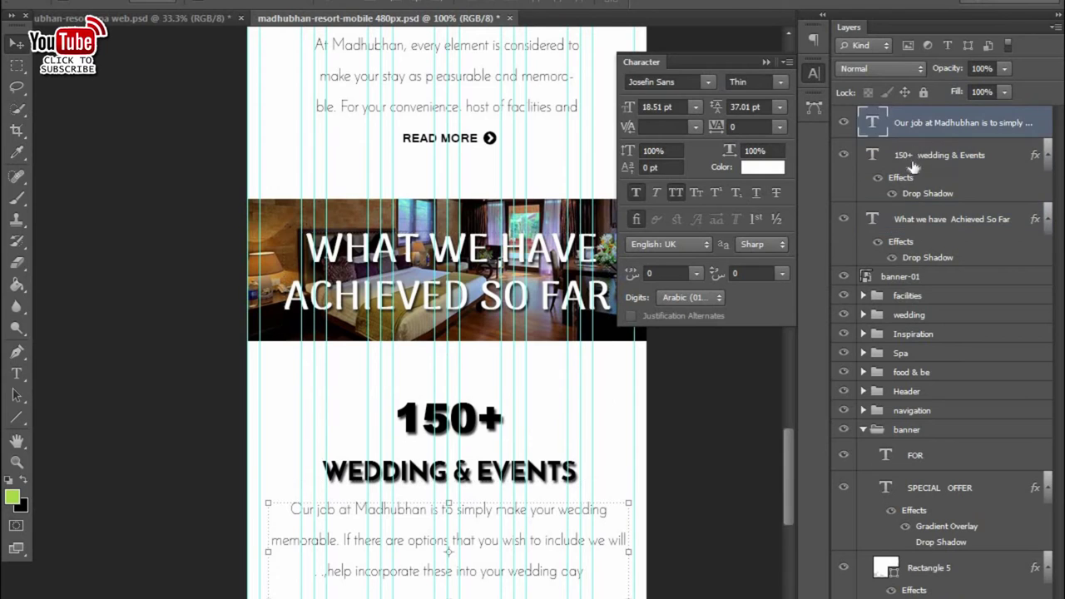
shift+click(920, 145)
key(shift+Up)
key(shift+Up)
key(shift+Up)
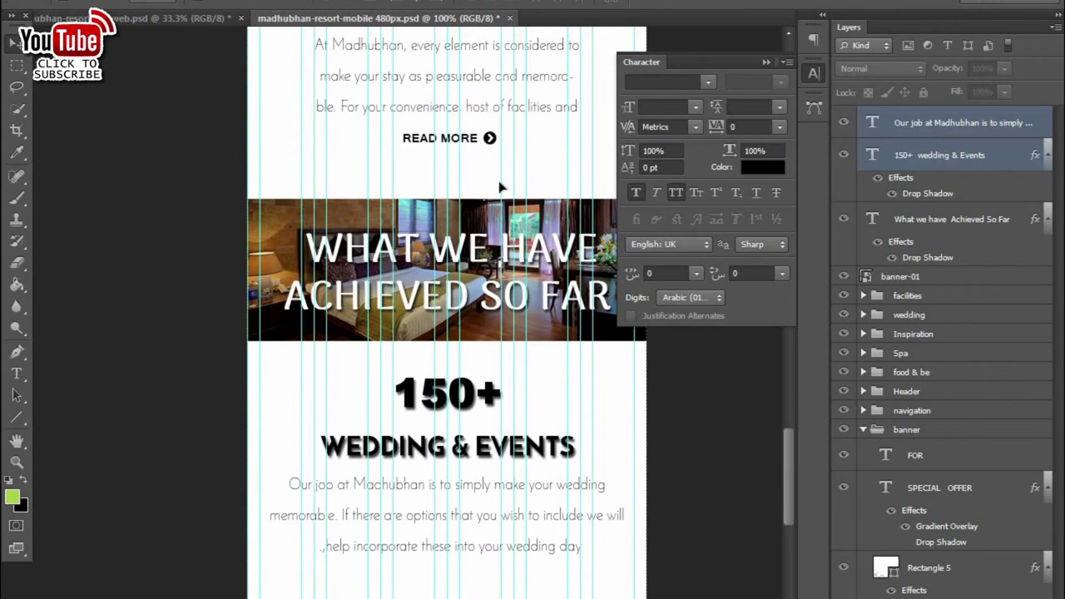
click(391, 487)
- In the web layout, select the 6+ FOOD & EBVERASES and To make your stay layers
scroll(528, 487, down, 1)
scroll(527, 487, up, 1)
scroll(485, 452, down, 3)
click(468, 259)
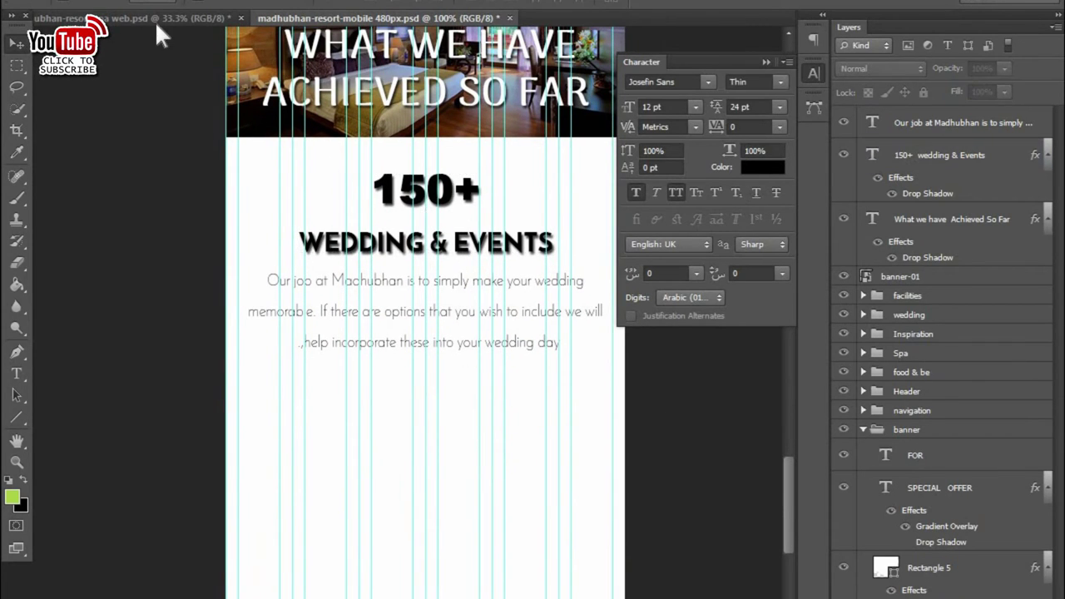
click(155, 19)
scroll(398, 458, down, 1)
click(387, 436)
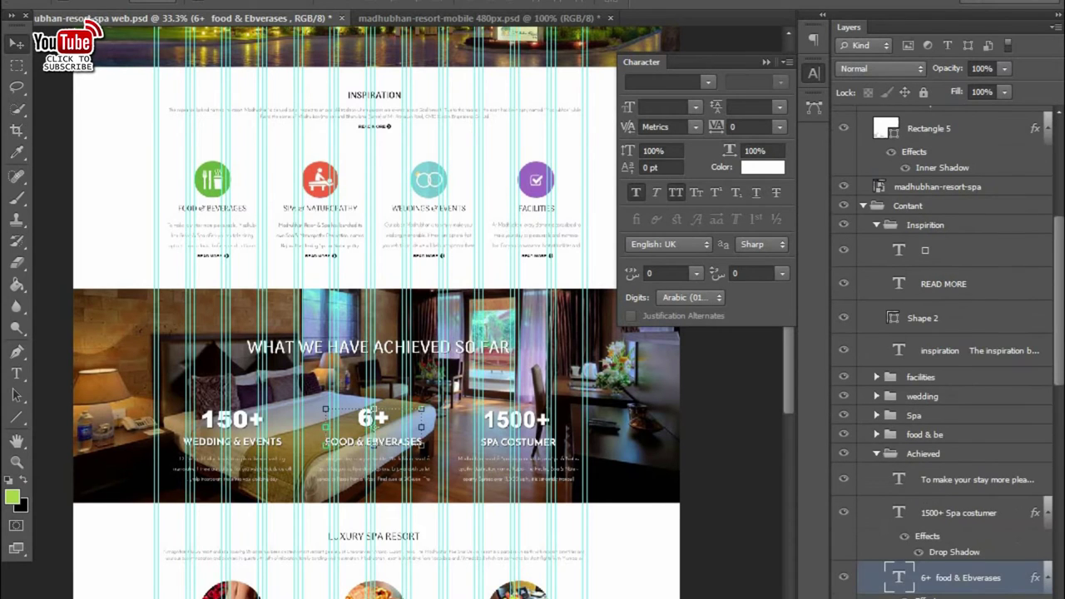
click(516, 420)
click(966, 489)
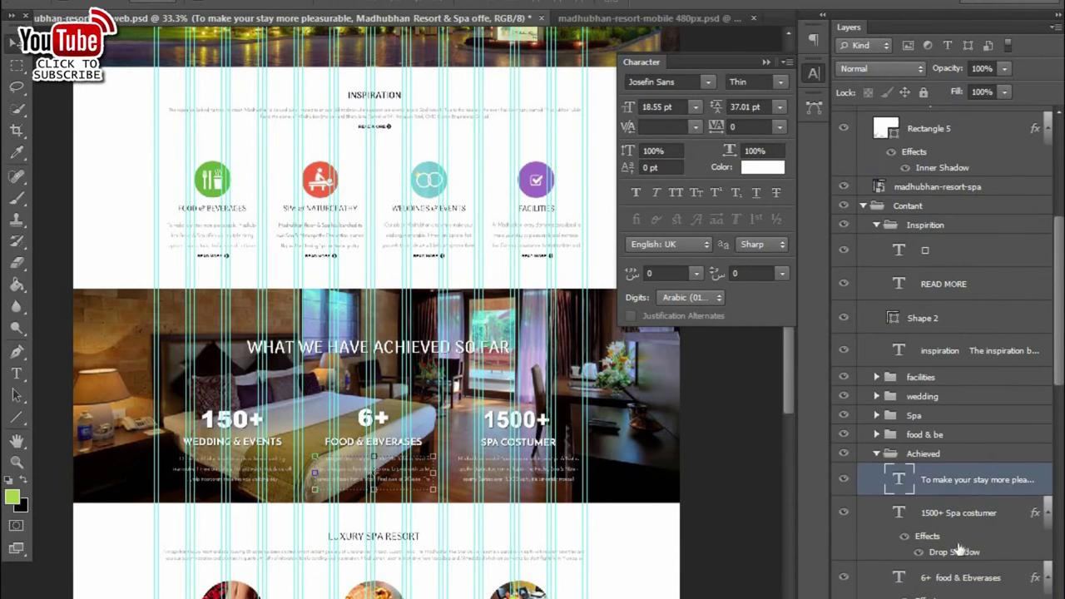
ctrl+click(960, 578)
- Copy both layers into the mobile design and nudge them into place below the wedding paragraph
drag(942, 478, 432, 18)
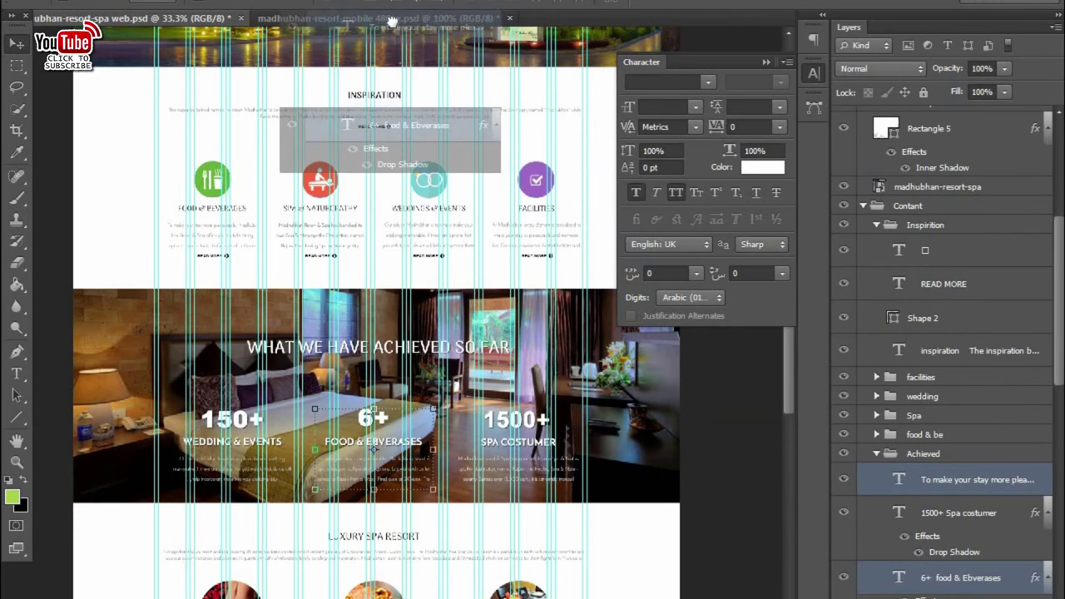
drag(433, 18, 435, 218)
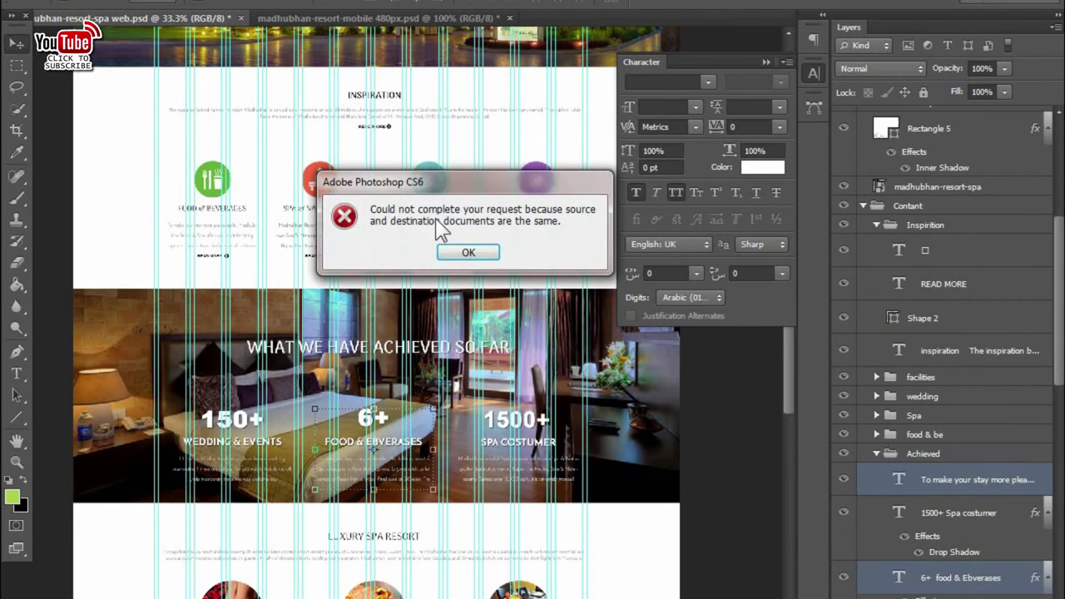
click(468, 252)
mouse_move(394, 446)
mouse_down()
mouse_move(407, 21)
mouse_move(494, 559)
mouse_up()
key(shift+Right)
key(shift+Right)
key(shift+Right)
key(shift+Right)
key(shift+Right)
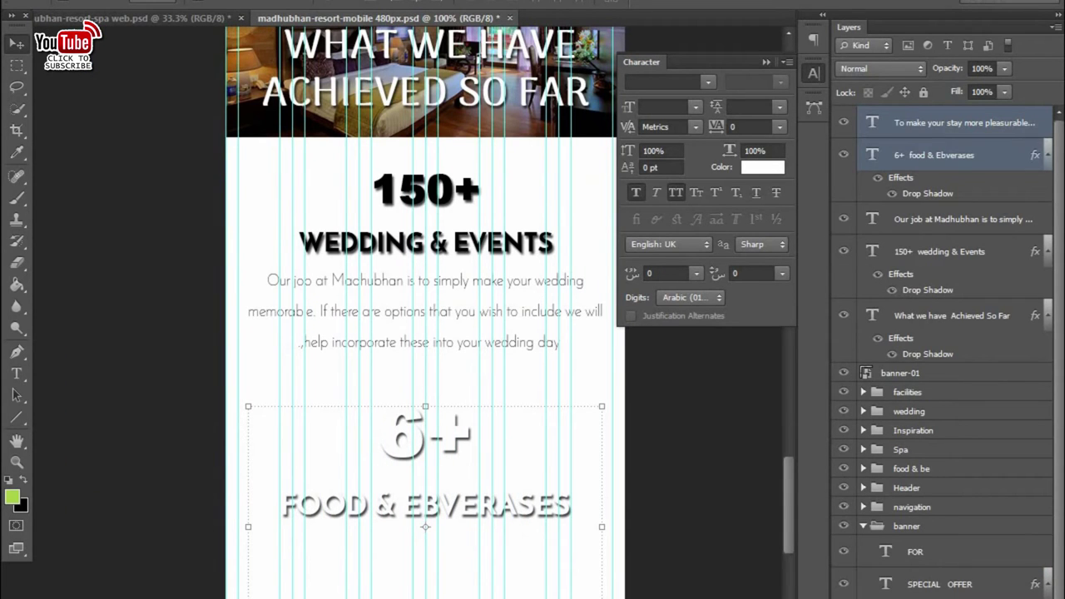
- Shrink the FOOD & EBVERASES line to a smaller font size
click(915, 160)
key(t)
click(467, 439)
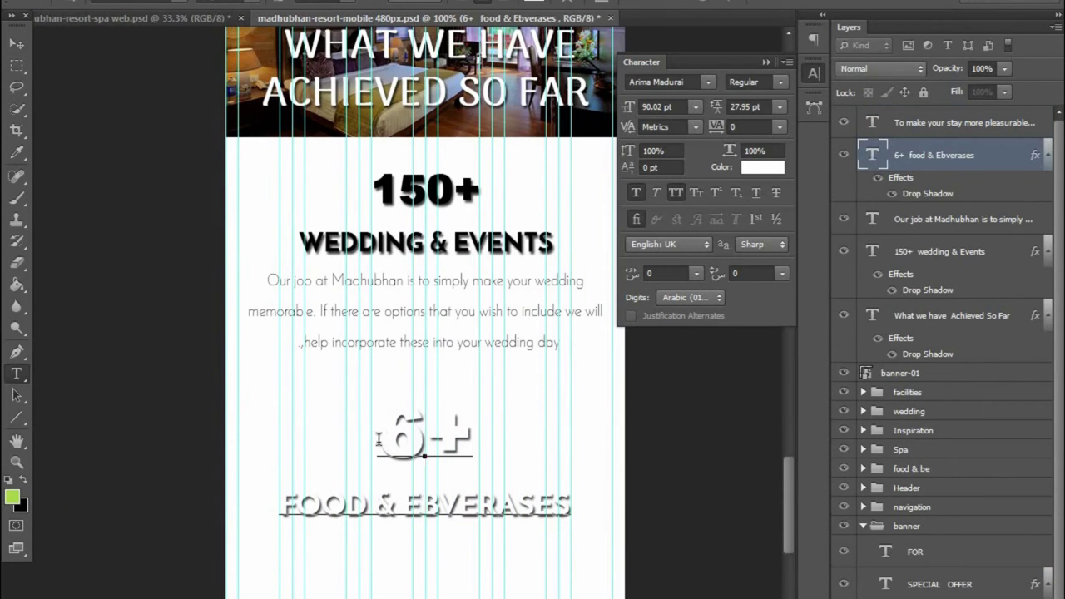
key(ctrl+a)
click(570, 507)
drag(571, 507, 316, 494)
click(333, 4)
click(332, 204)
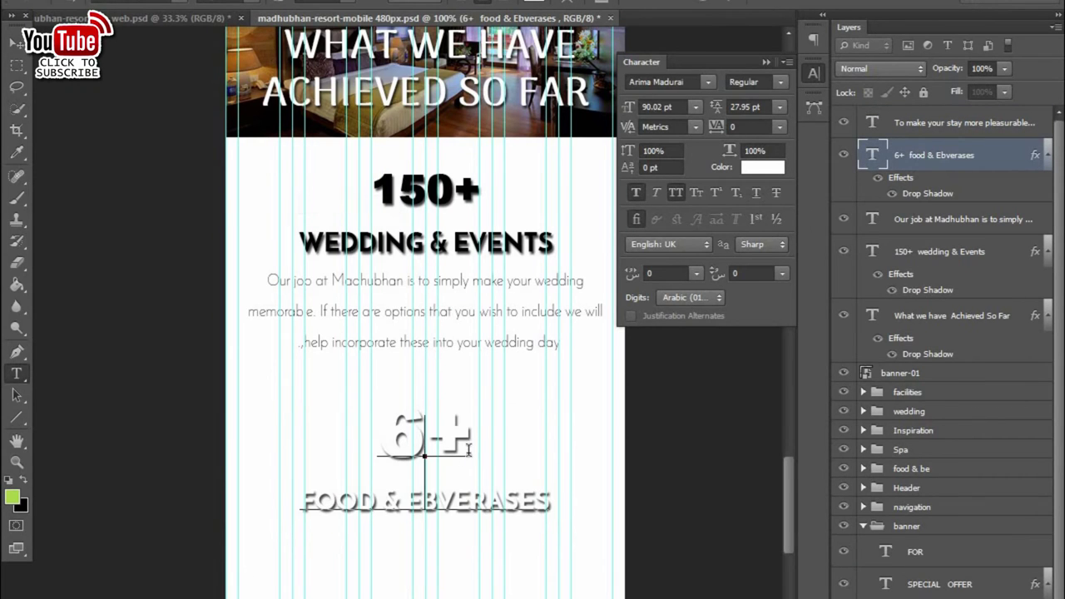
- Set the 6+ number to 60 pt
double_click(863, 164)
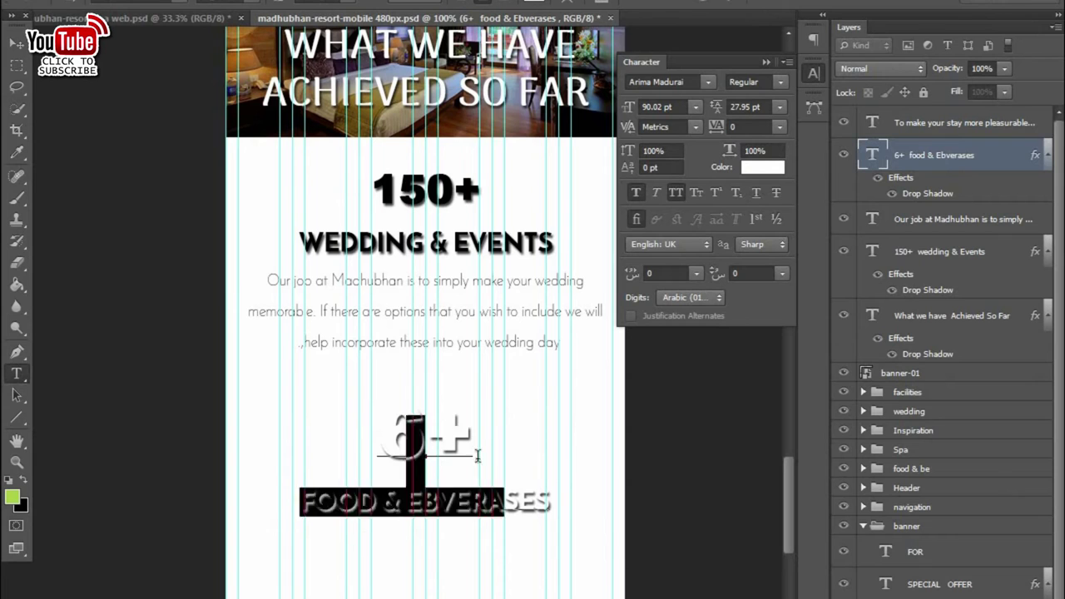
triple_click(402, 402)
click(333, 4)
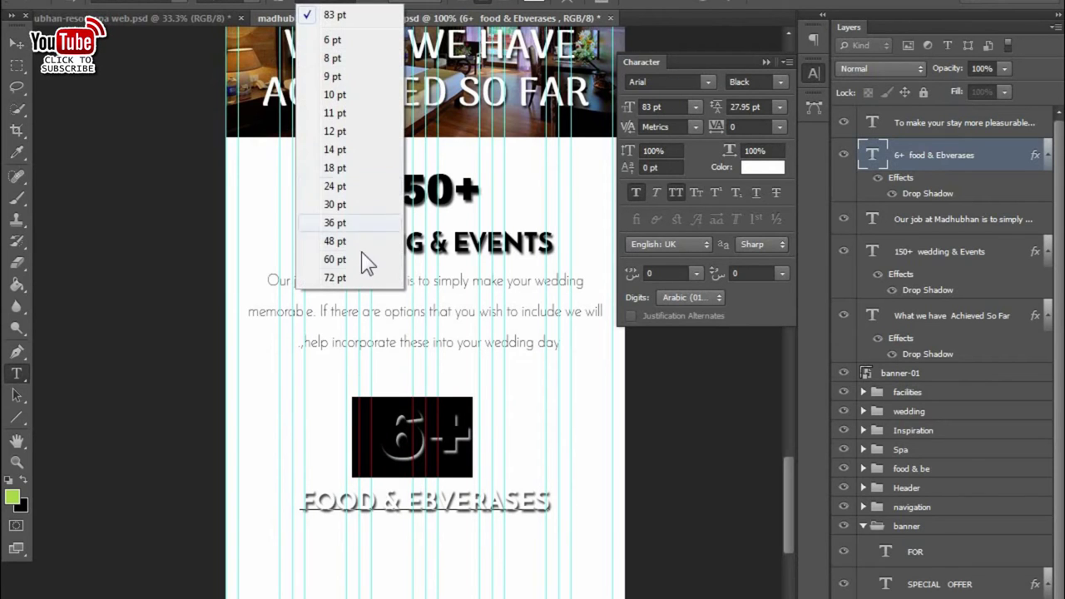
click(361, 238)
click(17, 46)
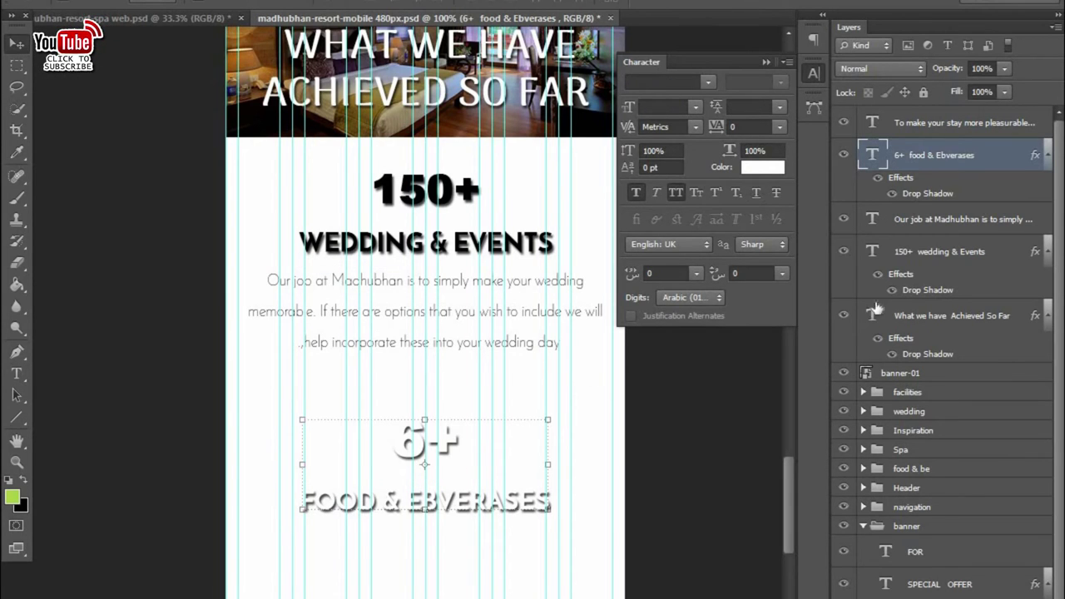
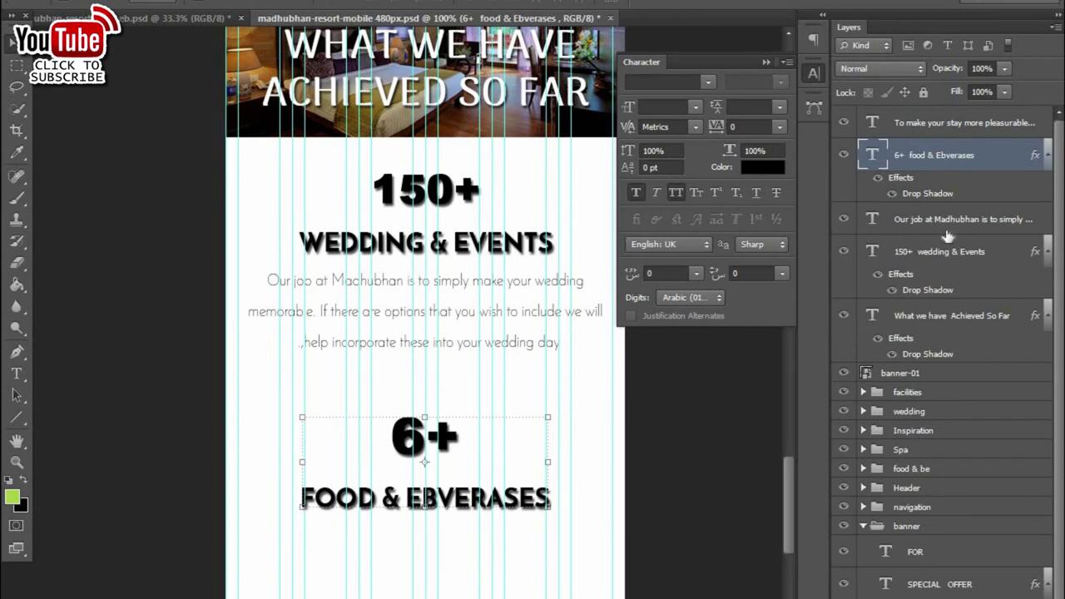
- Resize the 6+ figure text using the Character panel's font size dropdown
click(866, 251)
double_click(867, 251)
click(448, 243)
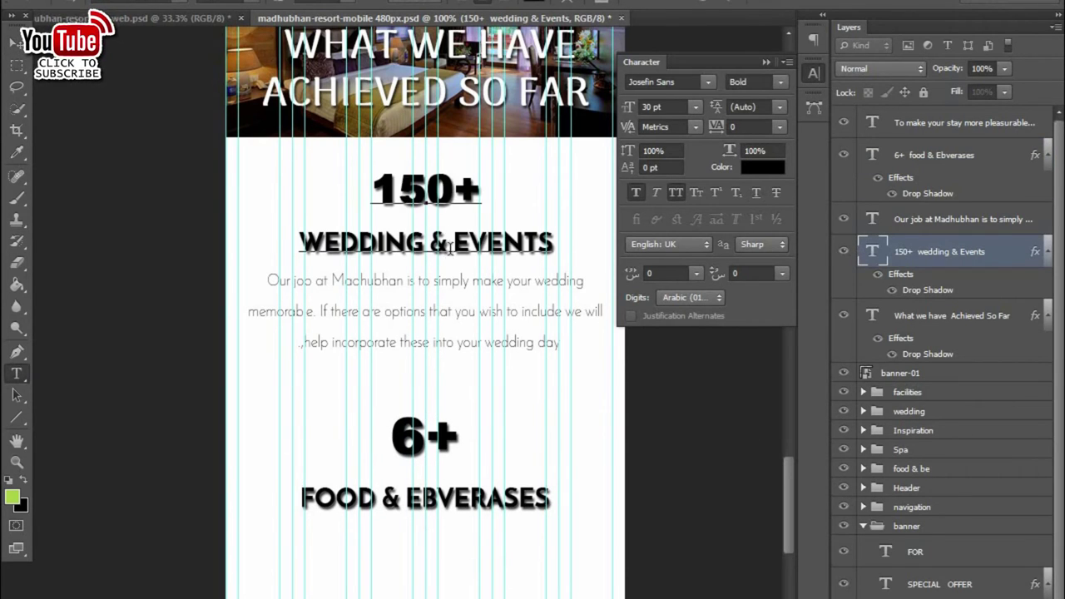
click(420, 190)
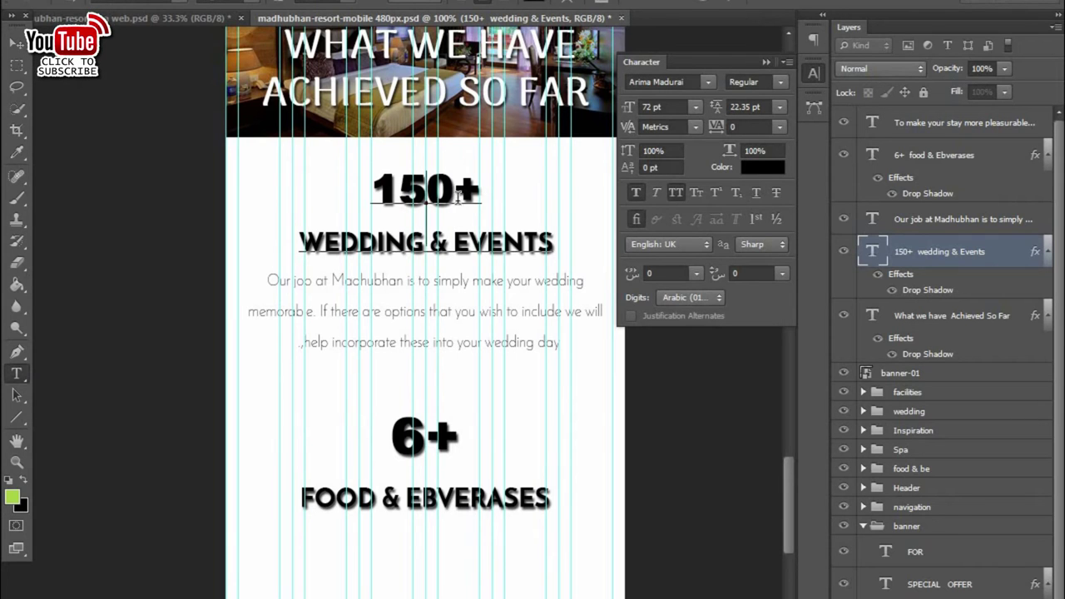
click(447, 458)
click(426, 456)
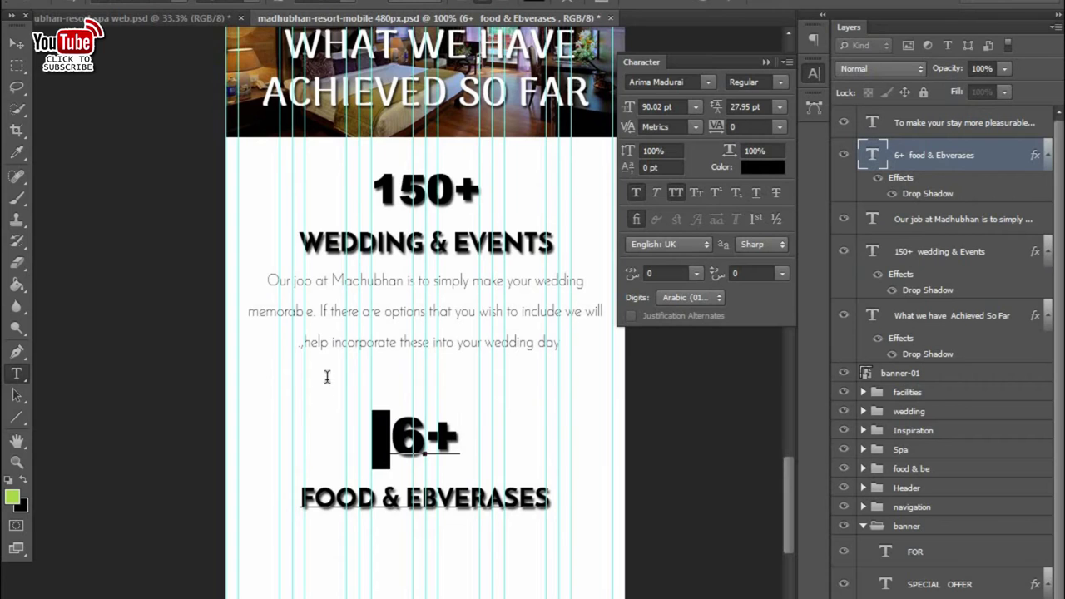
key(ctrl+a)
click(350, 8)
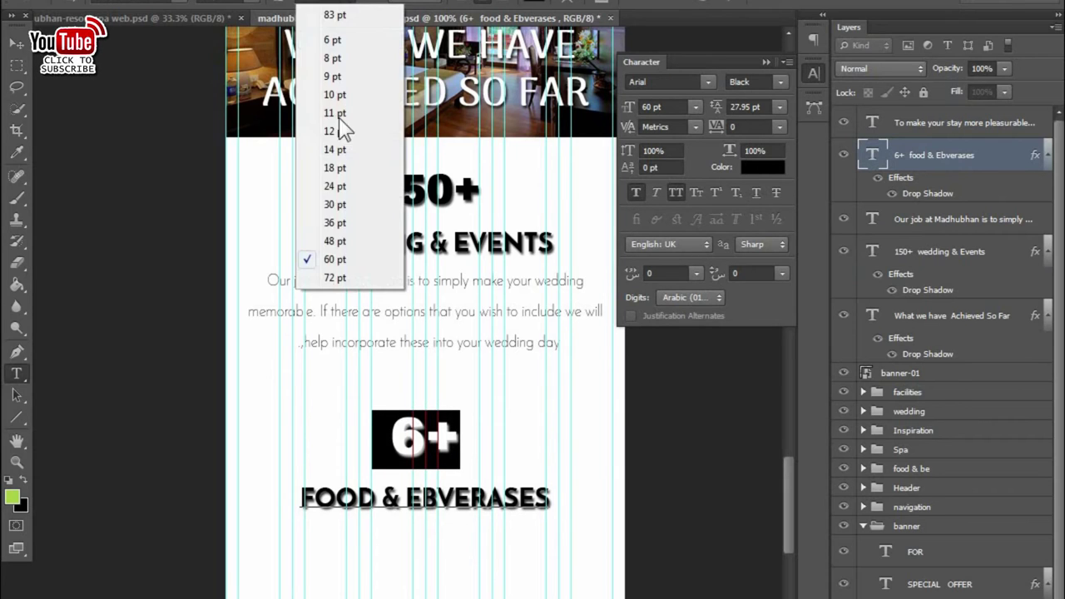
click(345, 277)
click(17, 42)
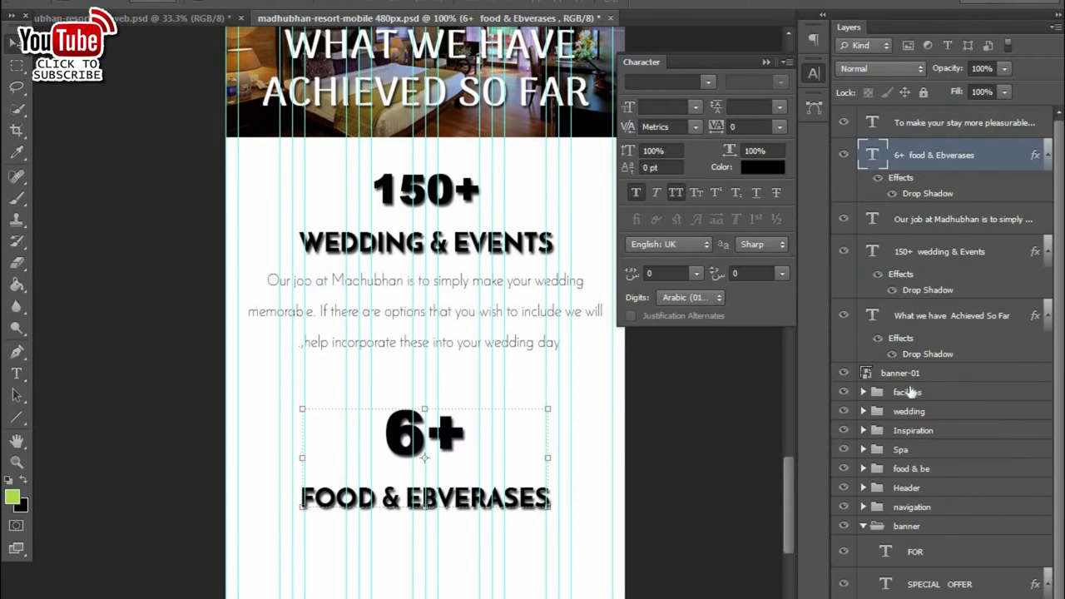
- Nudge the dining paragraph and 6+ stat upward with Shift+Up
click(931, 125)
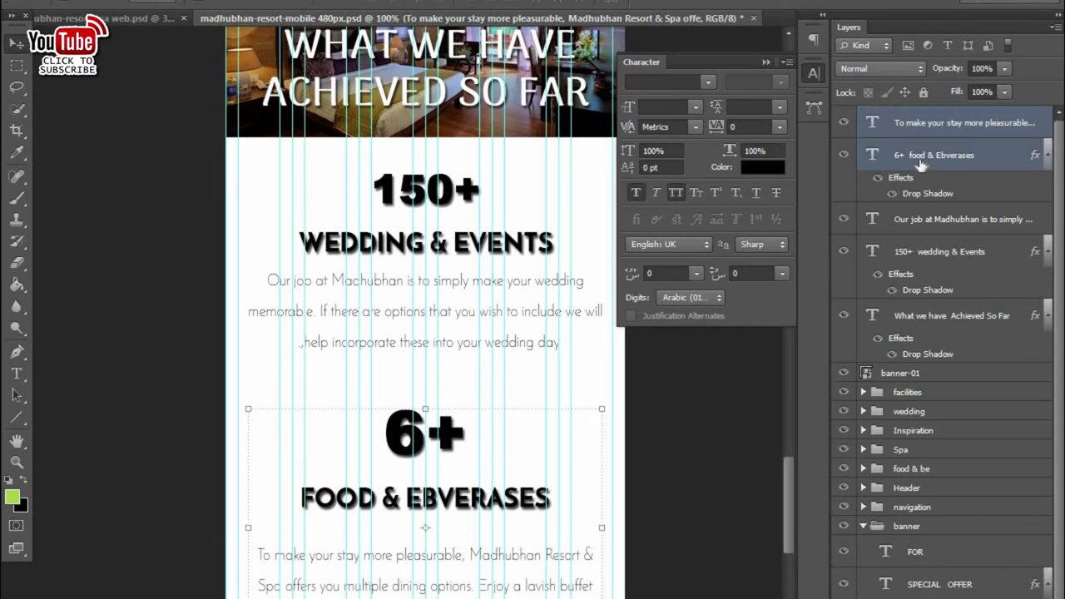
shift+click(882, 155)
scroll(882, 155, down, 2)
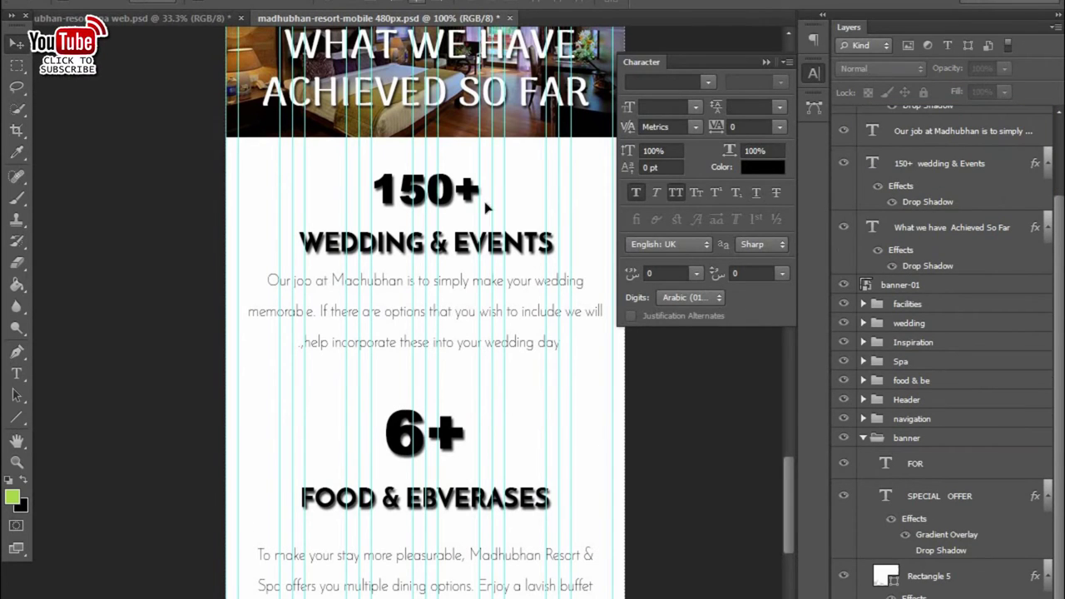
click(458, 204)
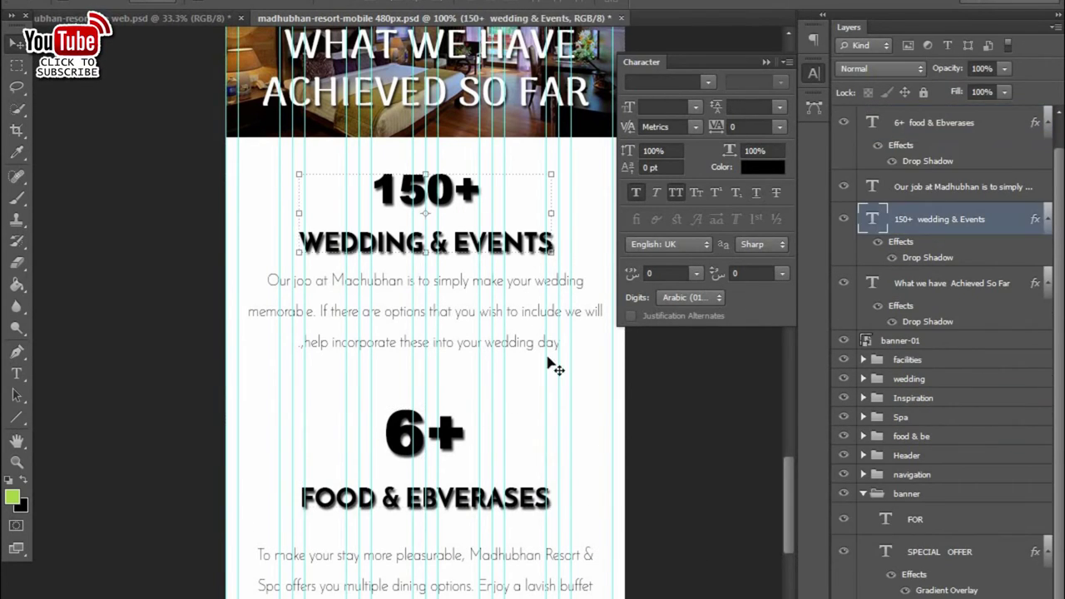
click(517, 562)
key(shift+Up)
key(shift+Up)
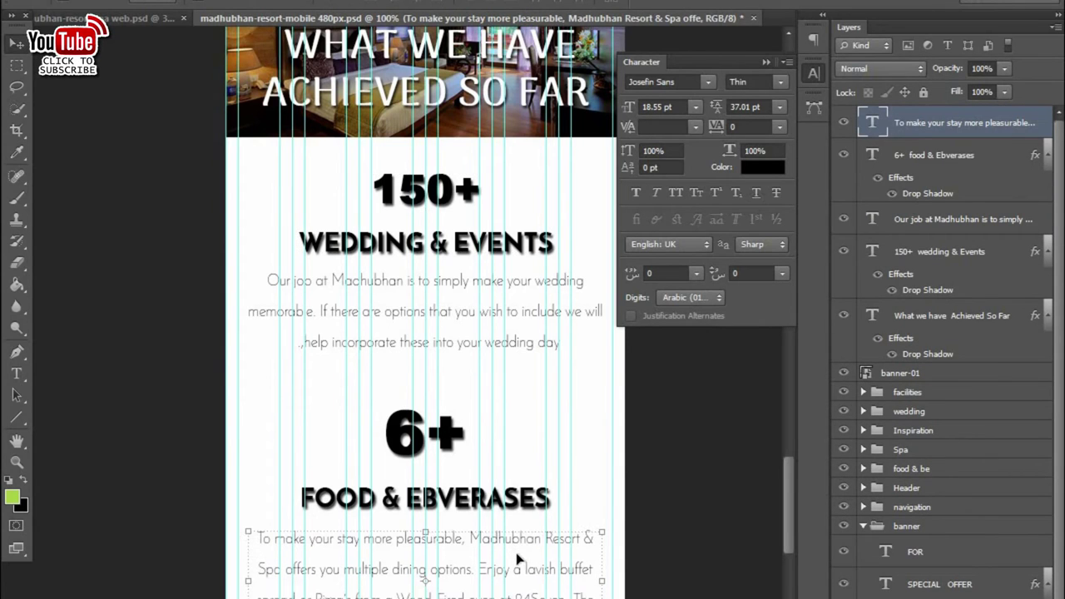
shift+click(524, 509)
key(shift+Up)
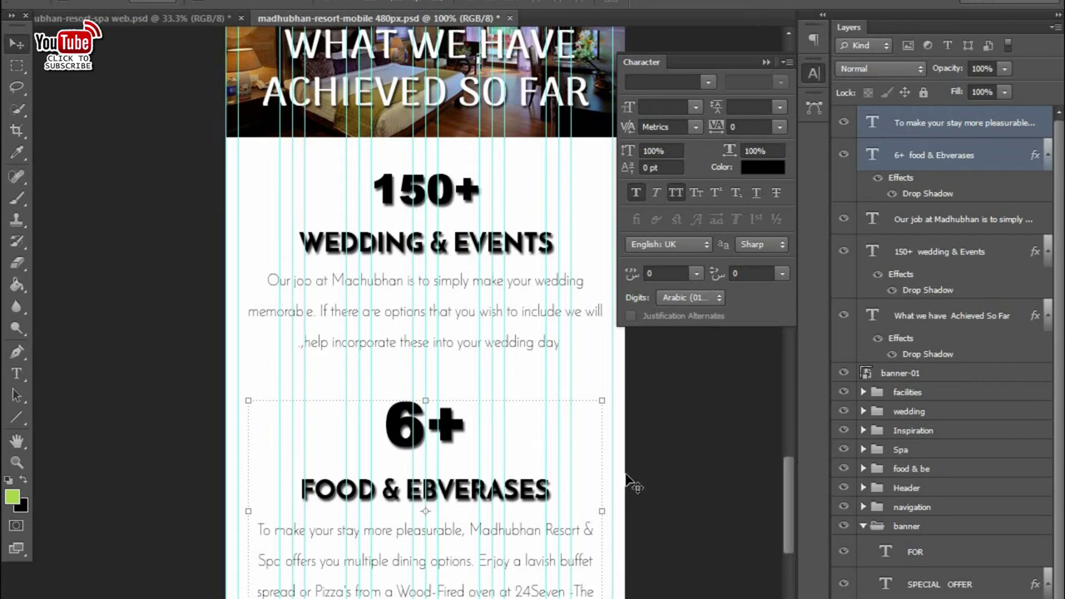
- Review the stat layers' placement and switch to the desktop web design
click(481, 437)
scroll(500, 465, down, 5)
scroll(499, 466, up, 2)
scroll(499, 466, up, 3)
click(516, 360)
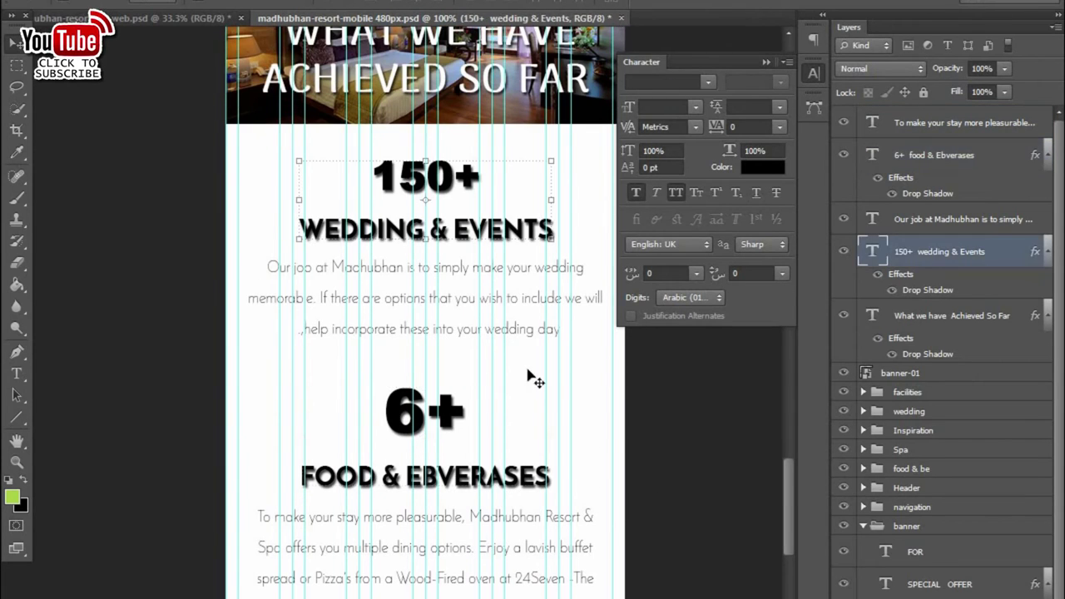
click(545, 501)
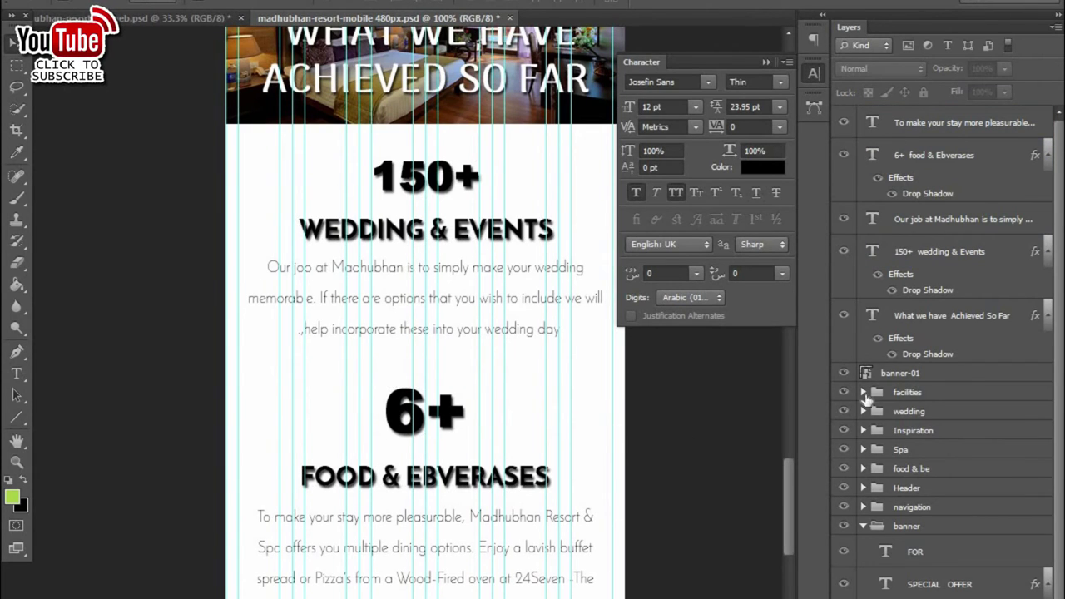
click(941, 373)
scroll(426, 53, down, 4)
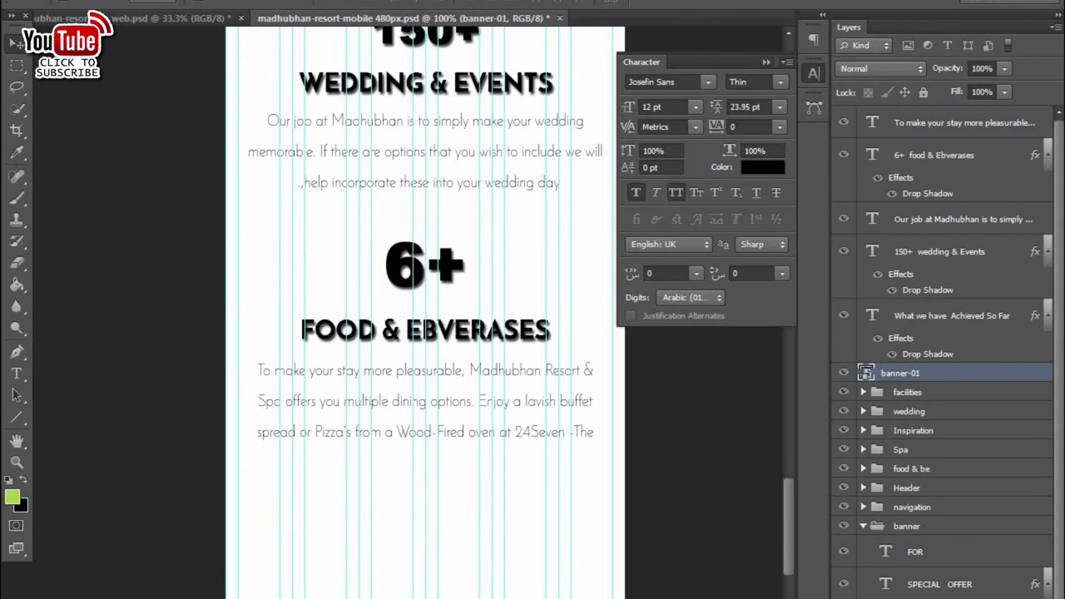
click(84, 17)
- Copy the 1500+ Spa Costumer stat and its paragraph from the web file into the mobile layout
click(545, 452)
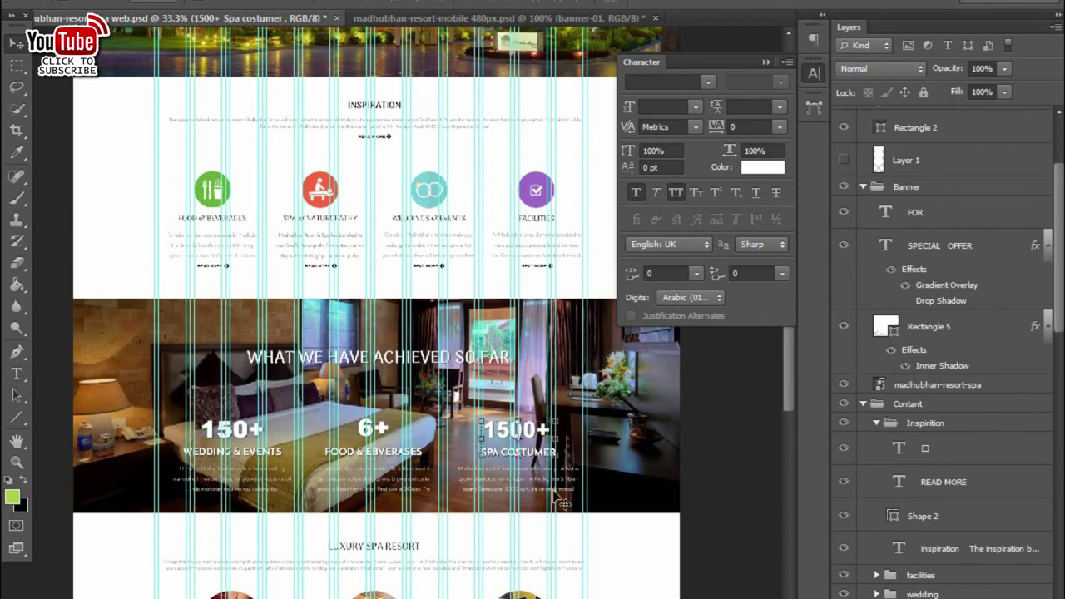
click(542, 491)
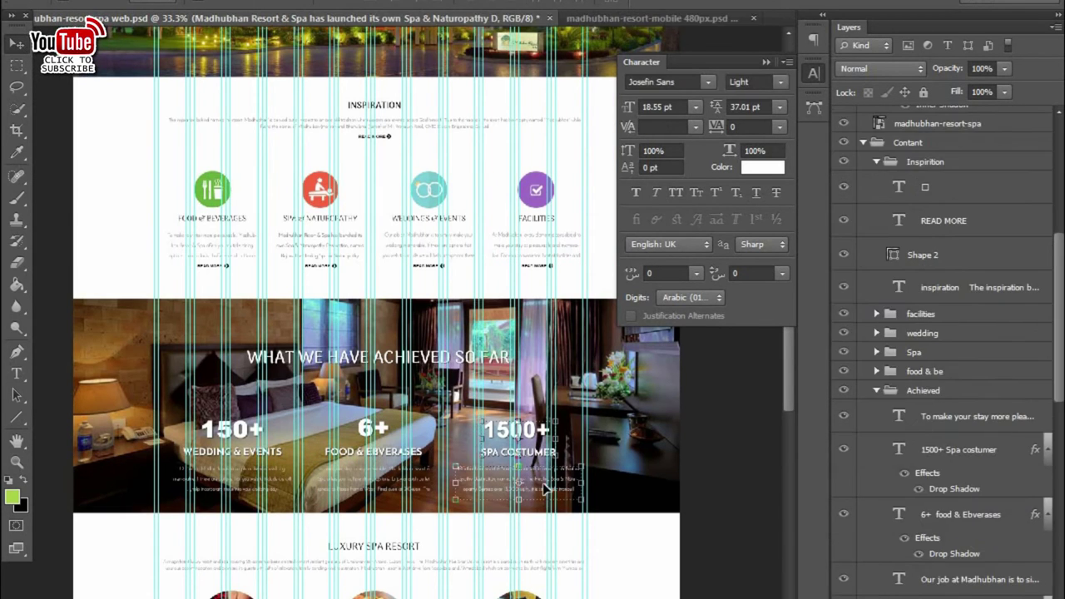
click(554, 449)
drag(541, 429, 472, 579)
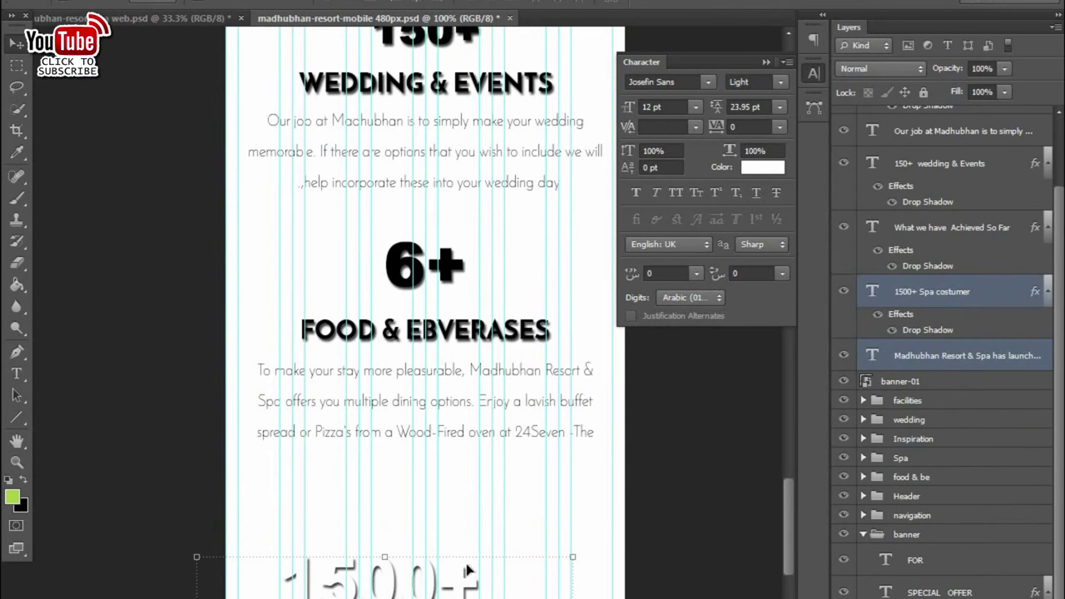
click(965, 356)
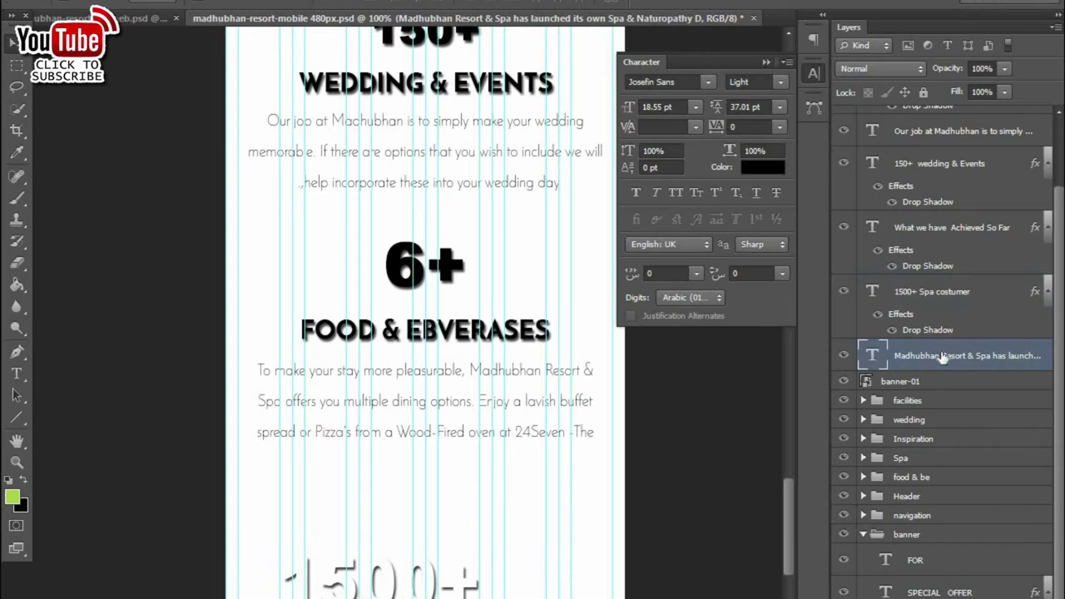
click(932, 291)
- Shrink the 1500+ figure's font size to match the other stats
double_click(872, 290)
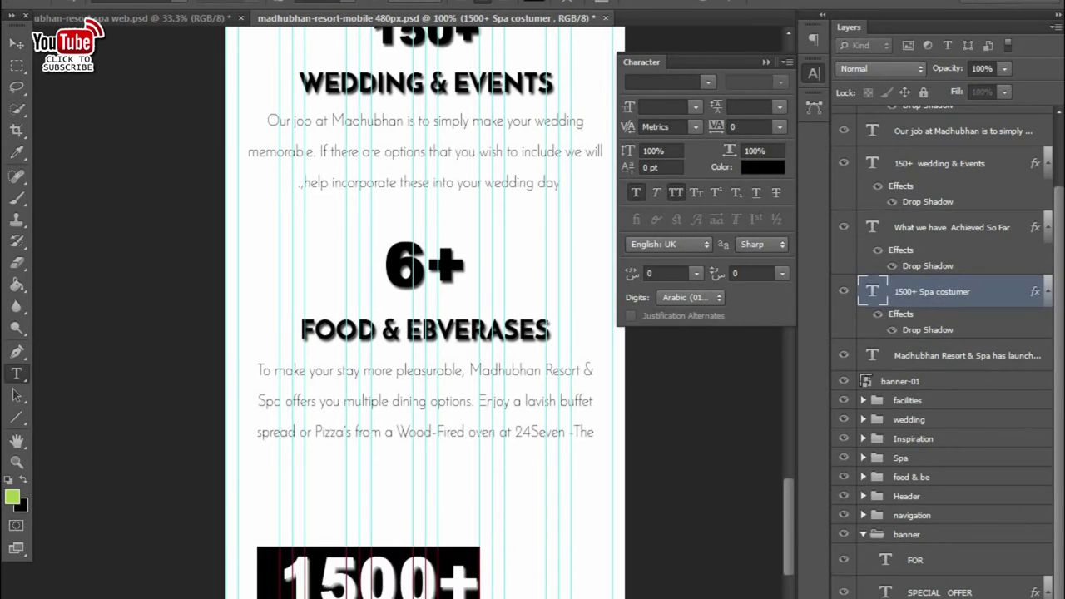
click(445, 580)
drag(445, 580, 293, 571)
click(354, 4)
click(316, 278)
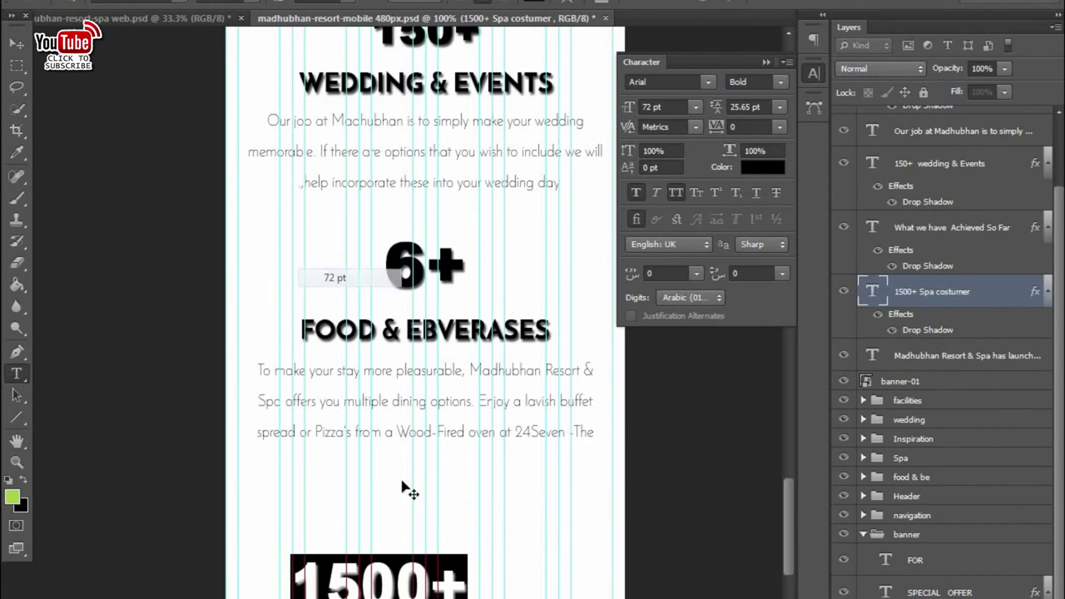
click(363, 7)
click(374, 202)
key(v)
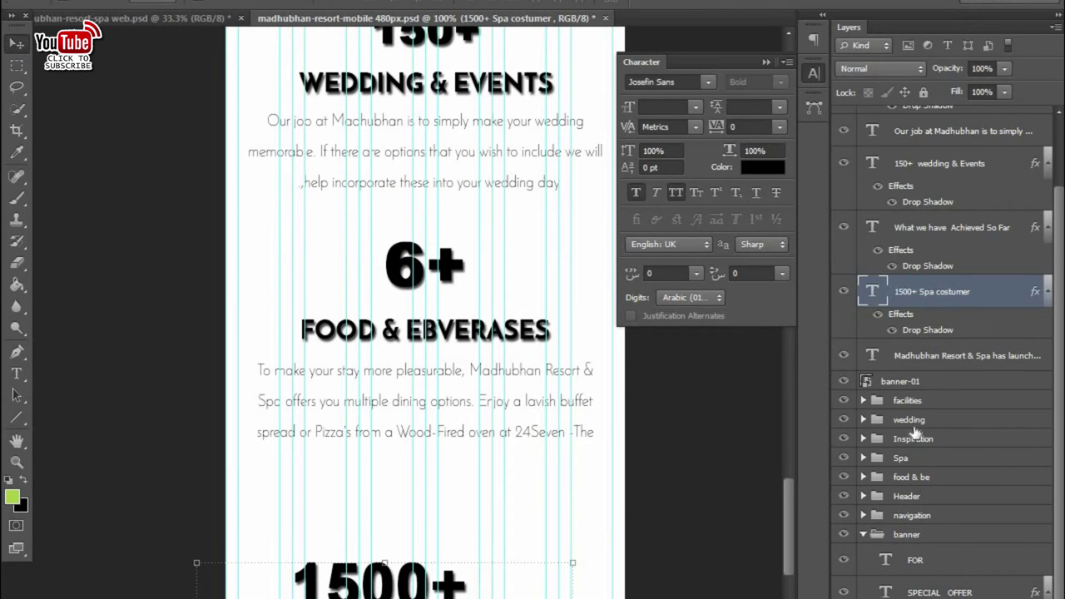
- Nudge the 1500+ stat into place below the dining paragraph
key(alt+shift+bracketleft)
key(shift+Up)
key(shift+Up)
key(shift+Up)
key(shift+Right)
key(shift+Right)
key(shift+Right)
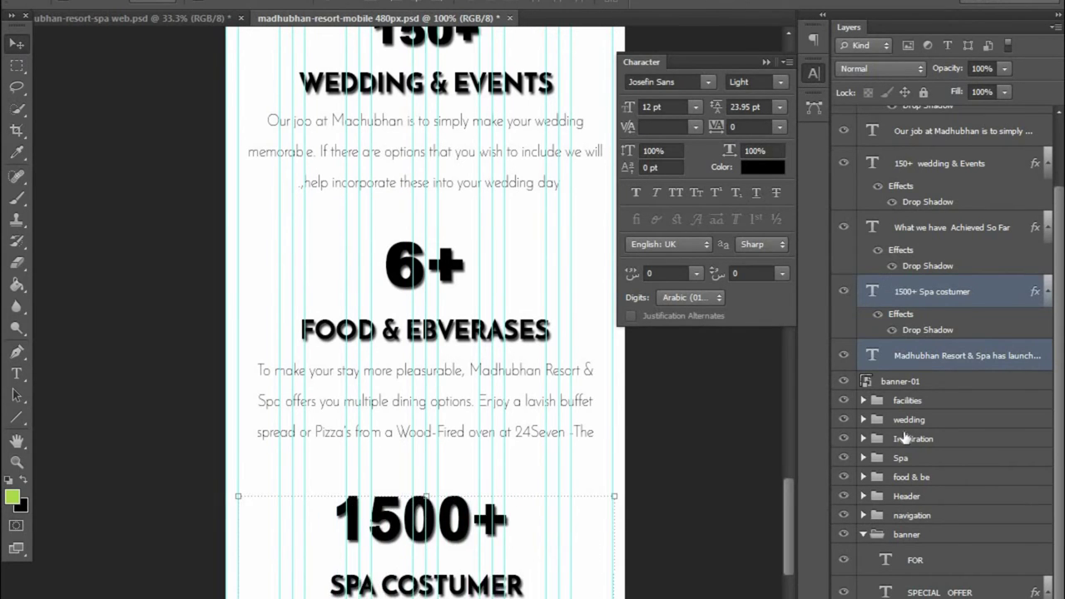
scroll(940, 250, down, 3)
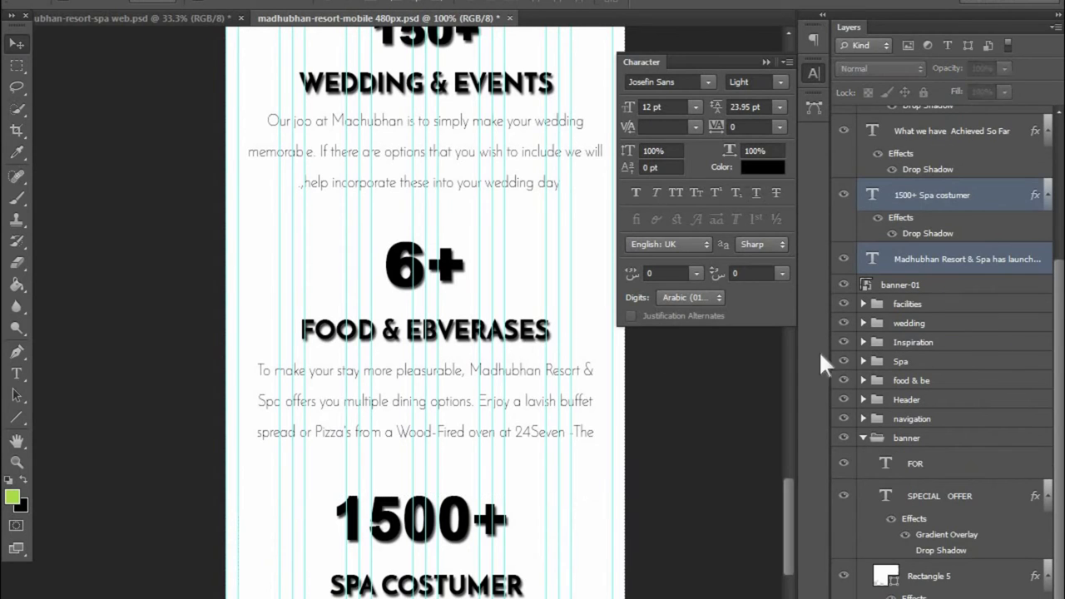
click(965, 259)
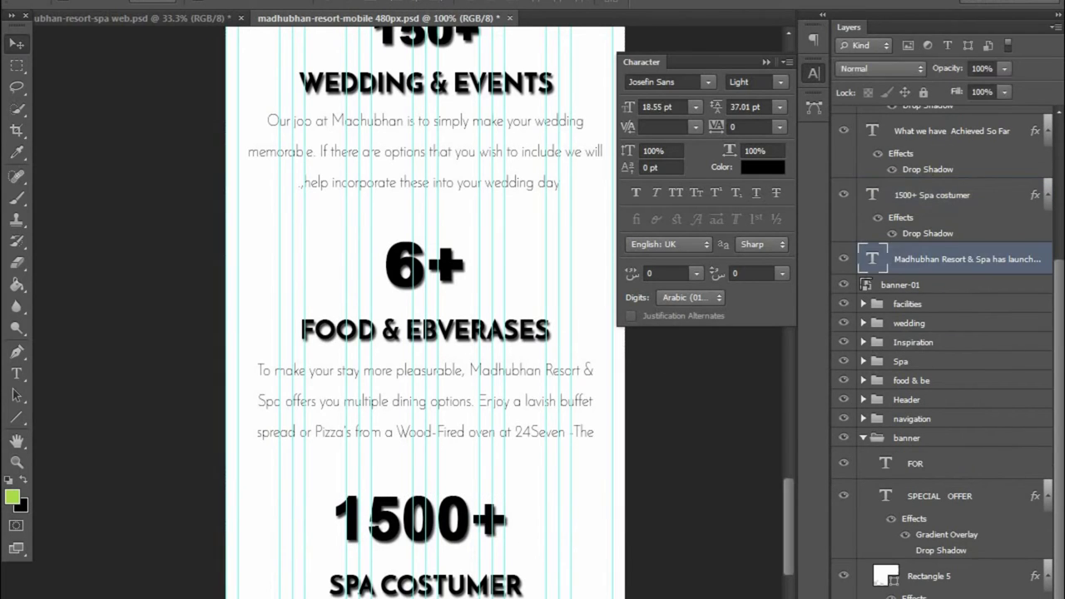
- Justify the wedding paragraph text in the Paragraph settings
key(t)
click(814, 39)
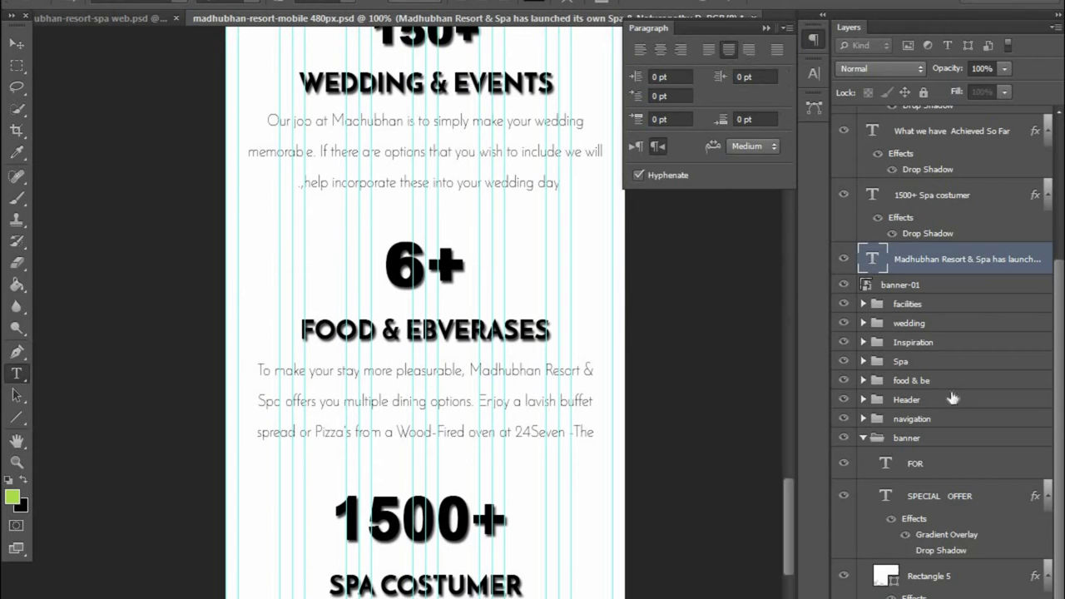
double_click(940, 130)
key(Return)
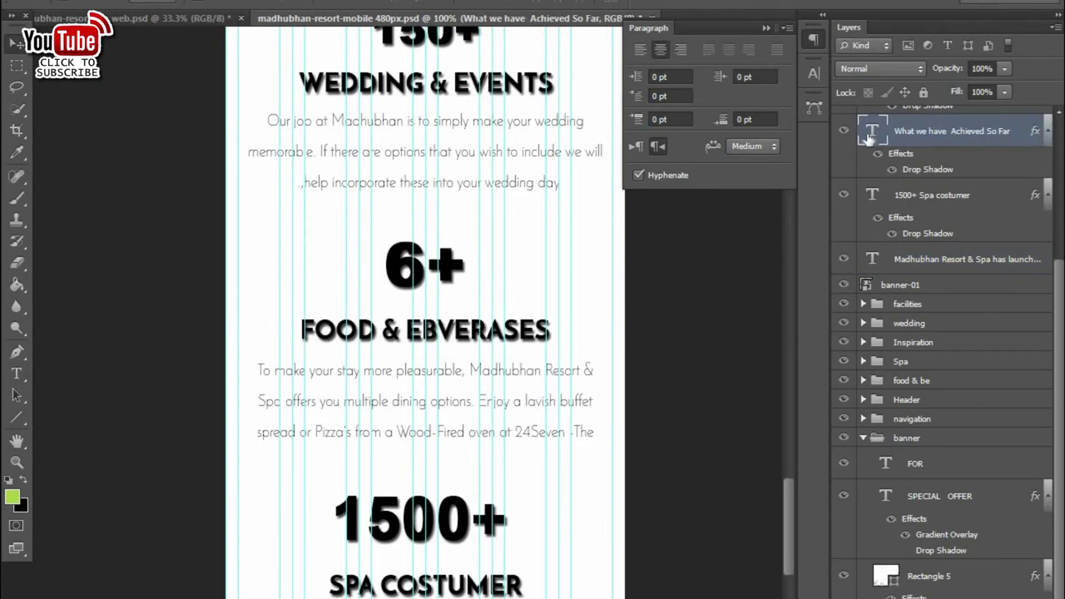
scroll(874, 163, up, 4)
double_click(872, 163)
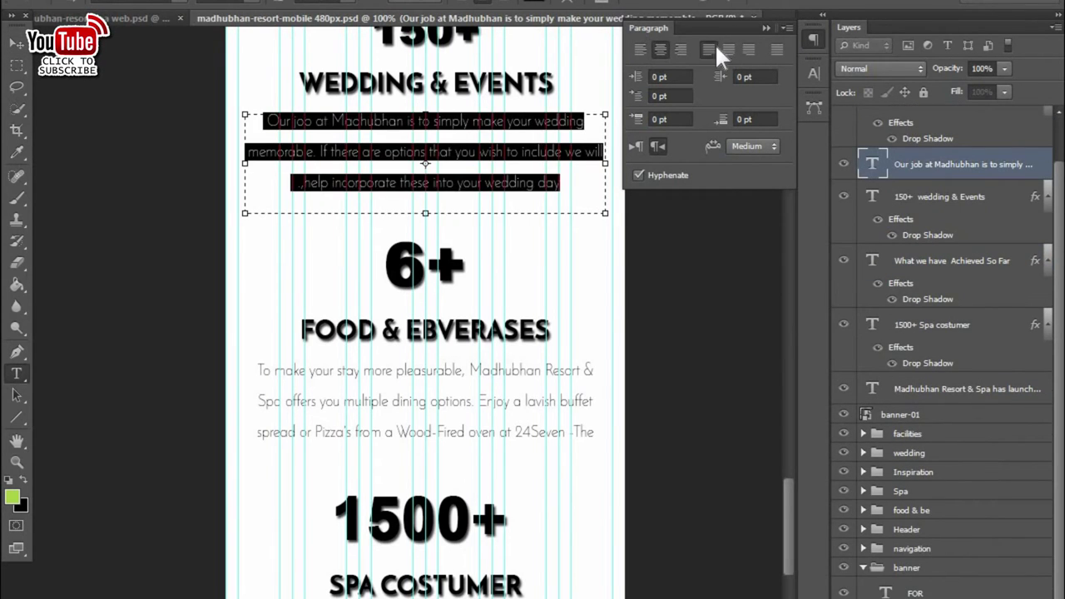
click(708, 49)
click(727, 48)
scroll(701, 423, up, 1)
scroll(995, 236, up, 2)
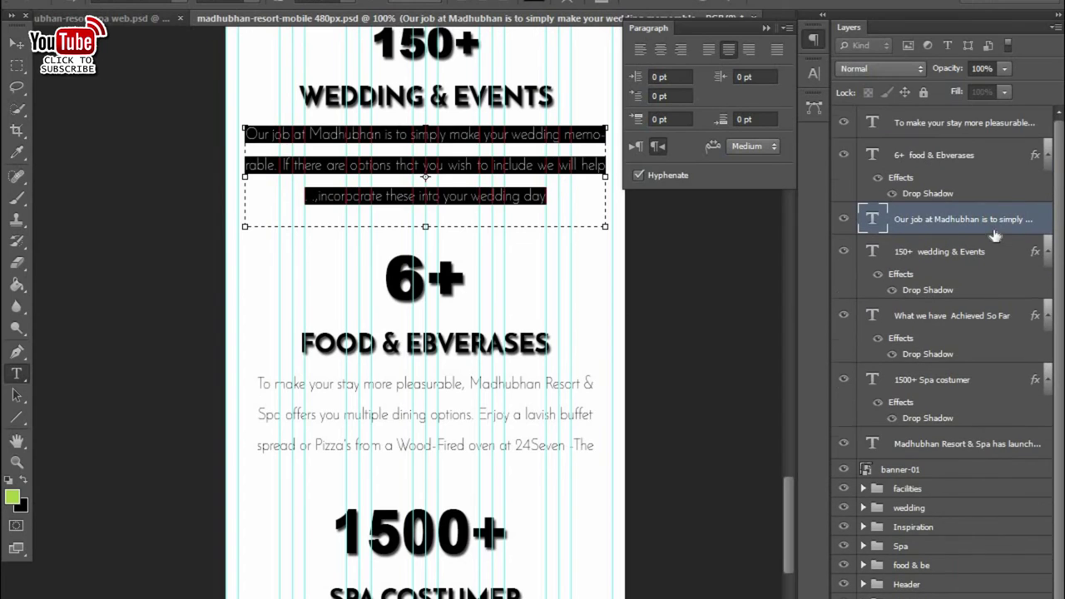
click(12, 43)
- Justify the dining paragraph and widen its text box so it reflows fully
double_click(870, 446)
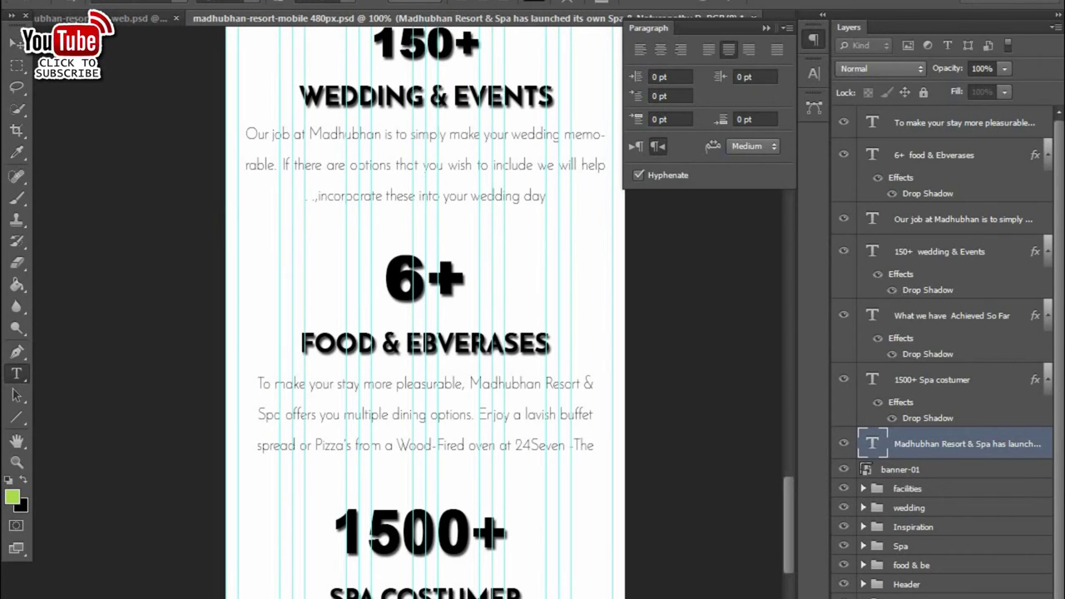
click(915, 320)
click(857, 125)
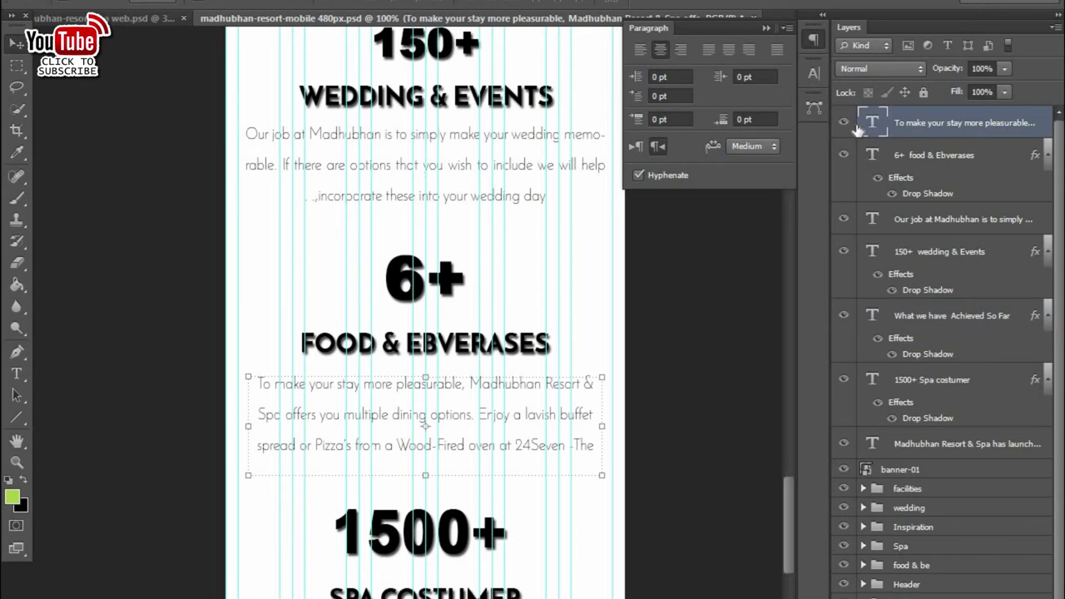
double_click(1040, 122)
click(712, 276)
double_click(872, 122)
click(728, 49)
drag(599, 426, 605, 426)
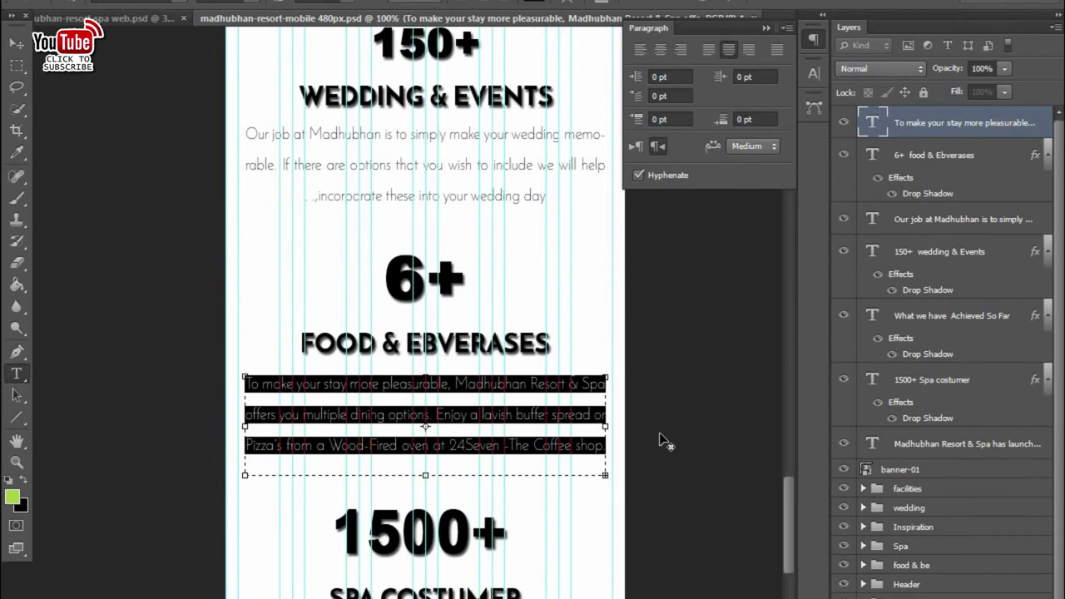
click(11, 47)
- Nudge the 1500+ Spa Costumer stat and paragraph upward
click(497, 549)
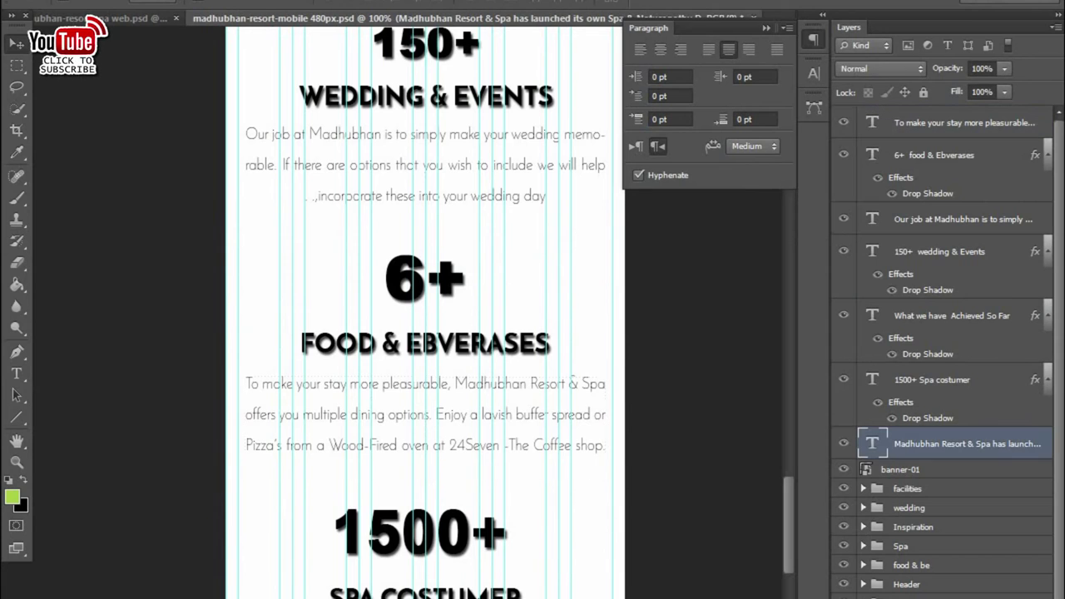
shift+click(460, 532)
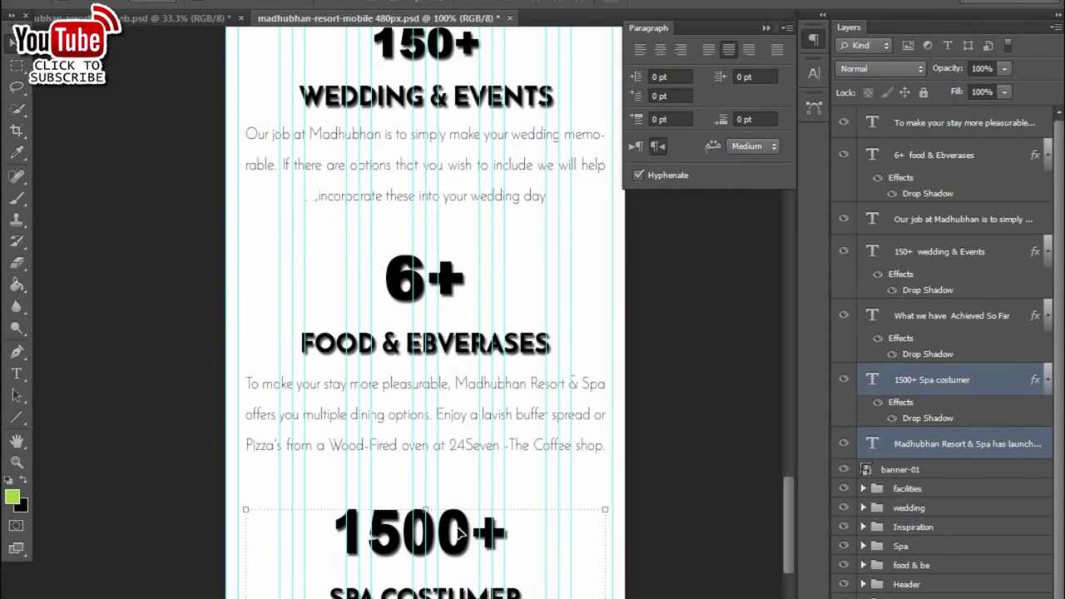
key(shift+Up)
- Group the stats layers through banner-01 into a group named Achieved
key(ctrl+minus)
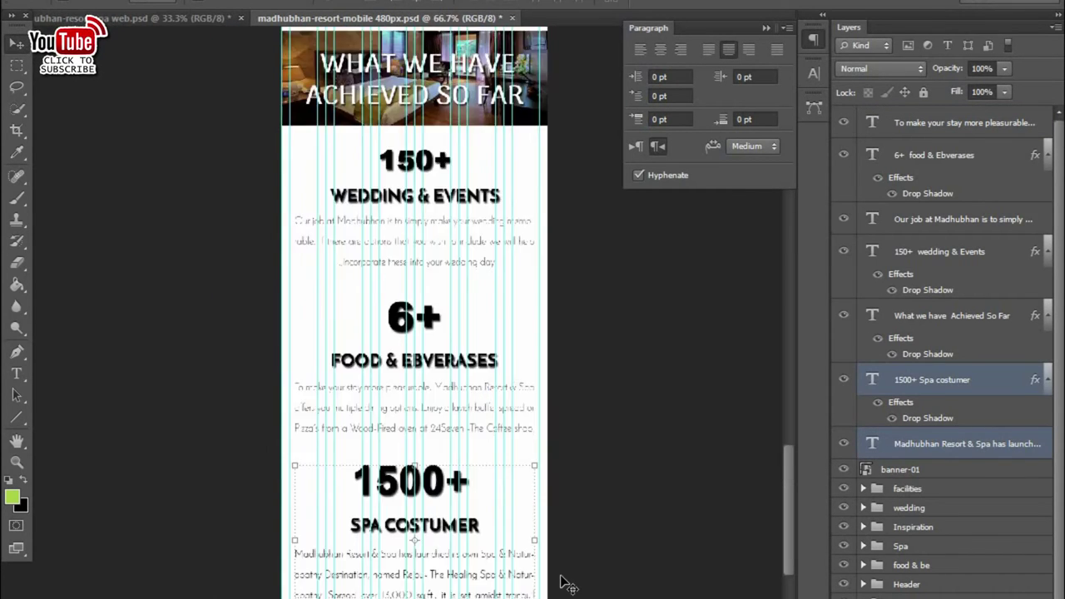
click(936, 479)
shift+click(956, 123)
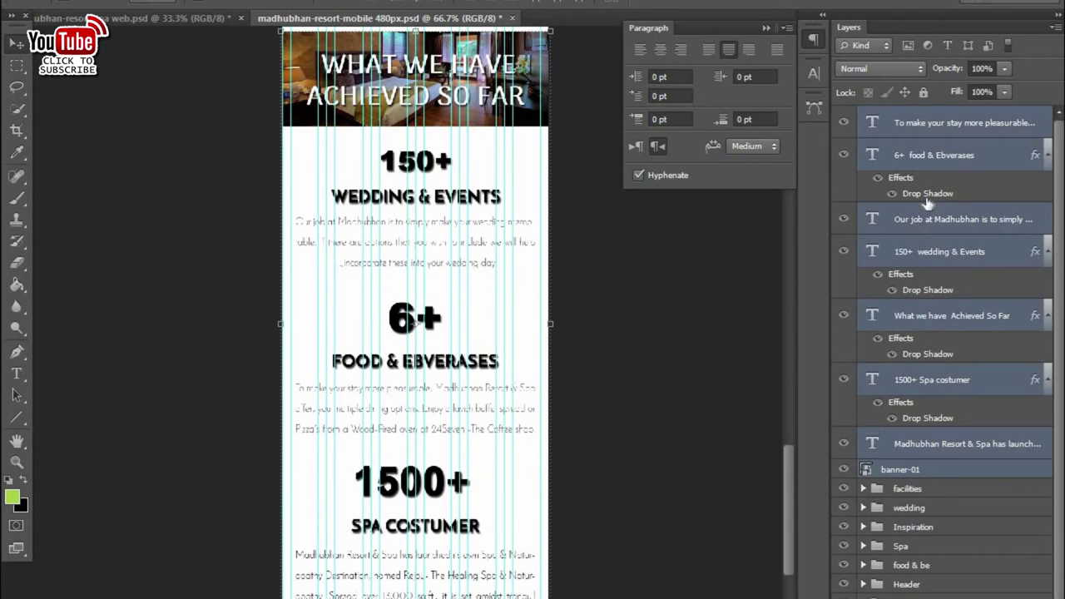
key(ctrl+g)
double_click(909, 116)
text(Achieved)
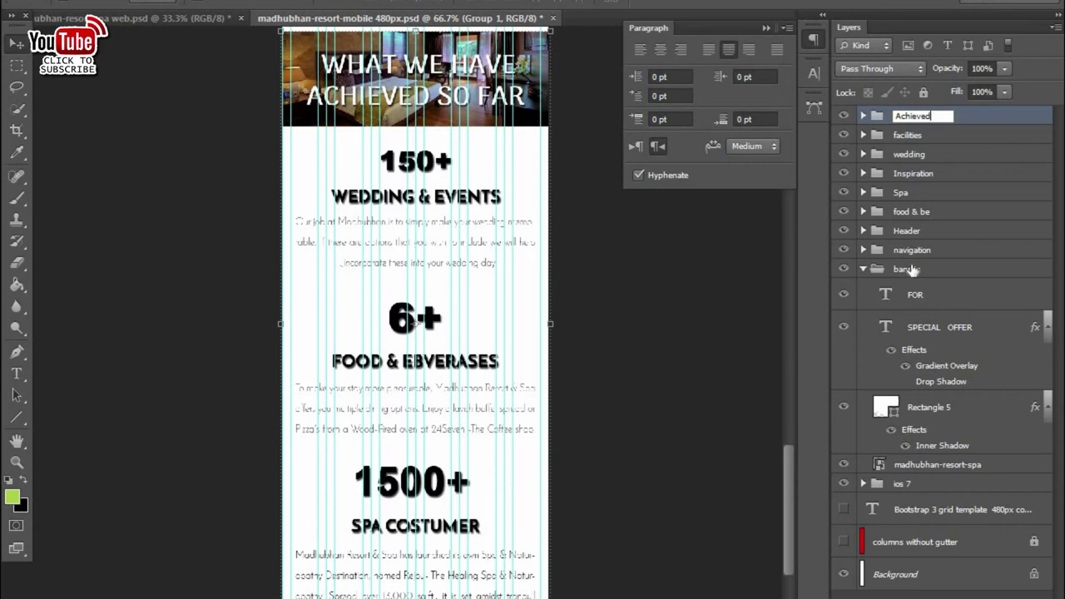
key(Return)
- Scroll through the desktop web layout for reference
scroll(433, 433, up, 5)
scroll(432, 432, down, 5)
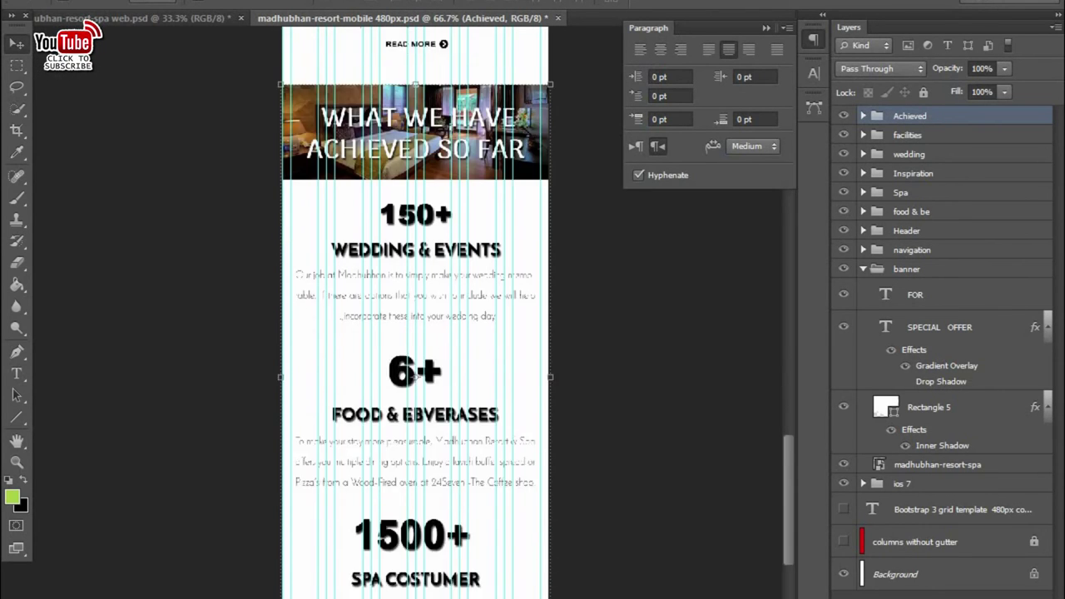
scroll(433, 432, down, 3)
key(ctrl+Tab)
scroll(701, 476, down, 1)
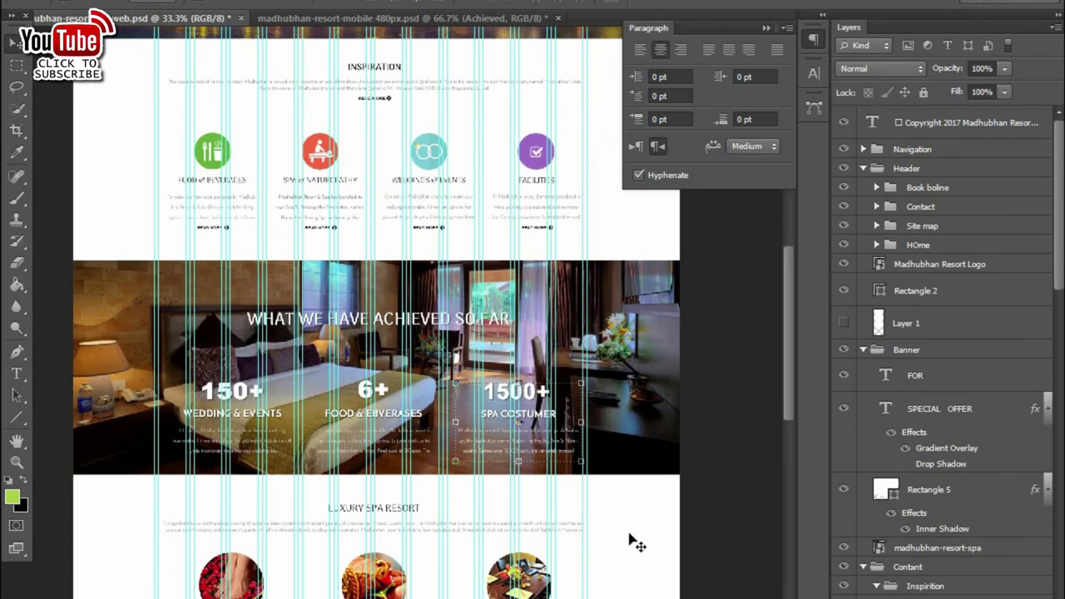
scroll(607, 565, down, 1)
scroll(642, 533, down, 1)
scroll(642, 544, down, 2)
scroll(641, 549, up, 1)
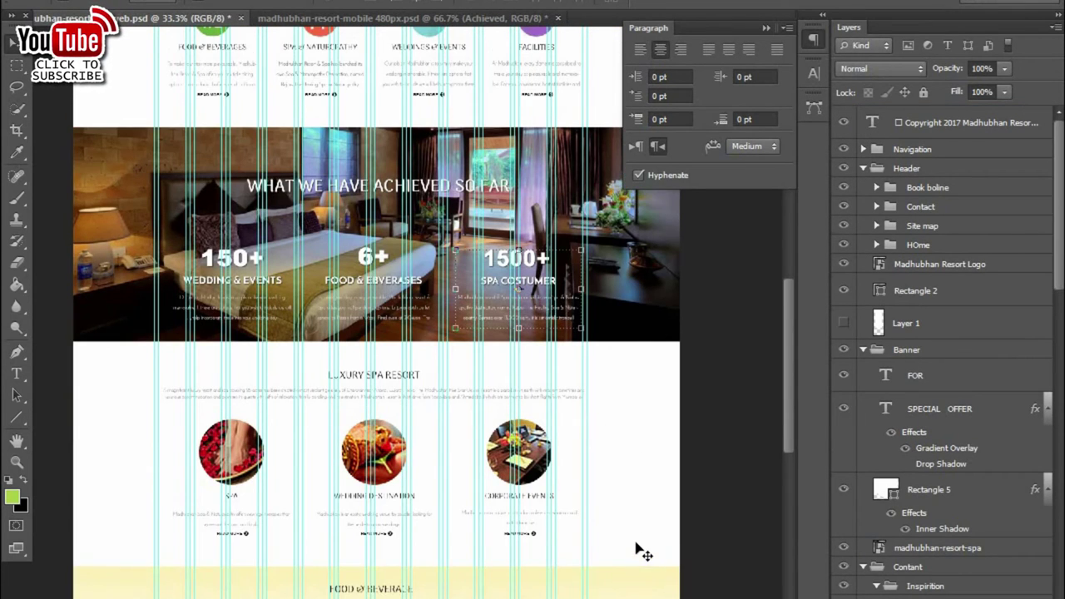
scroll(641, 549, up, 1)
scroll(642, 549, up, 1)
- Return to the mobile layout, zoomed in below the Spa Costumer paragraph
click(350, 22)
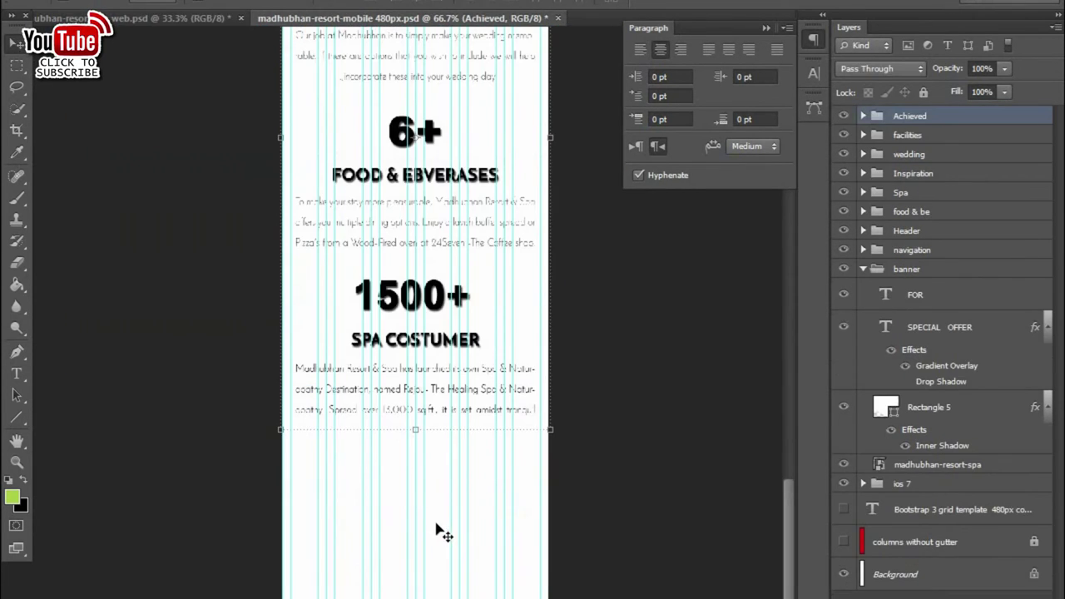
key(ctrl+plus)
key(ctrl+plus)
key(ctrl+plus)
scroll(332, 416, down, 2)
click(17, 417)
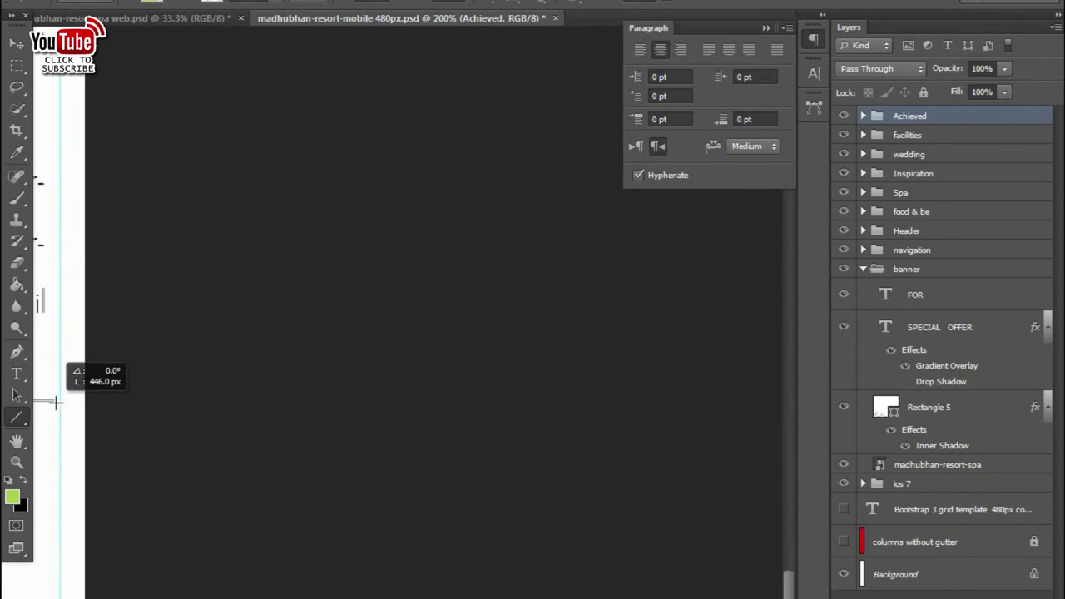
- Draw a horizontal line beneath the Spa Costumer paragraph
drag(71, 400, 60, 400)
click(146, 7)
scroll(593, 537, up, 5)
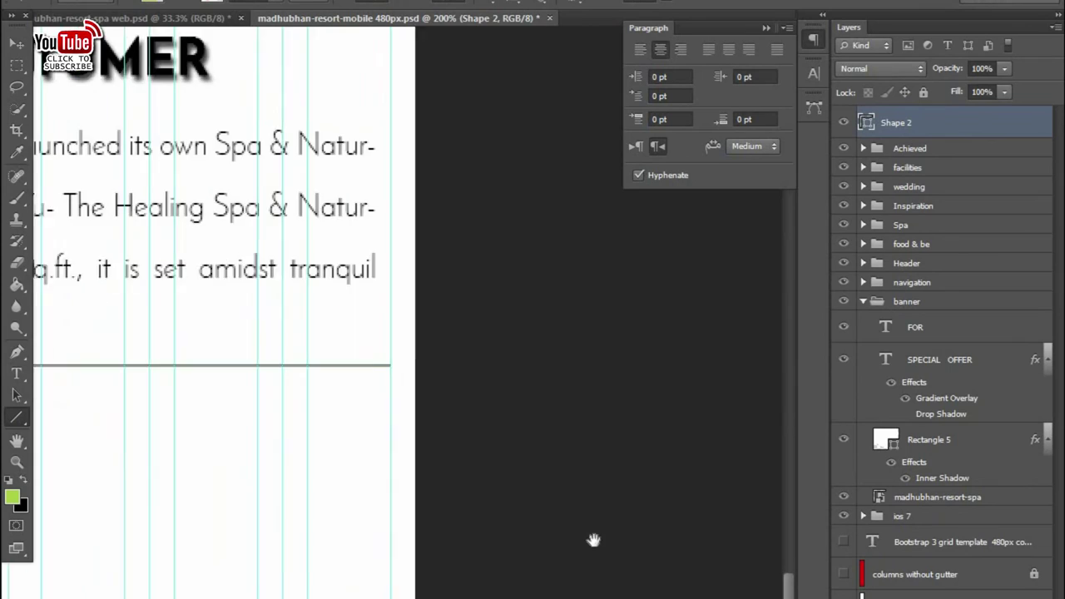
scroll(492, 292, up, 3)
scroll(414, 509, up, 5)
scroll(414, 509, up, 5)
scroll(361, 280, up, 5)
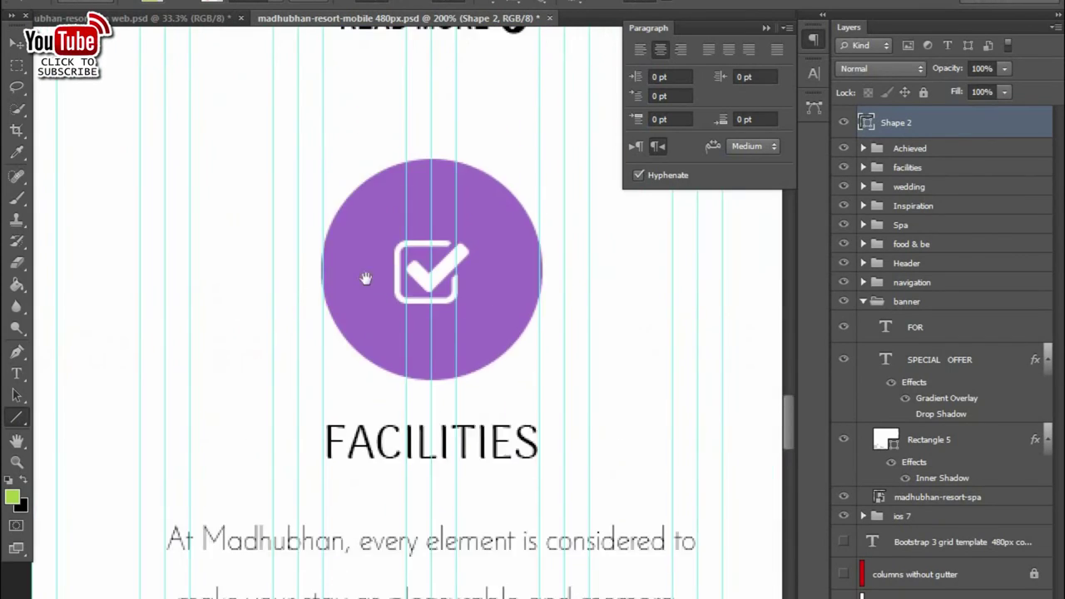
scroll(357, 266, up, 5)
scroll(299, 568, up, 5)
scroll(299, 568, down, 5)
scroll(219, 308, up, 2)
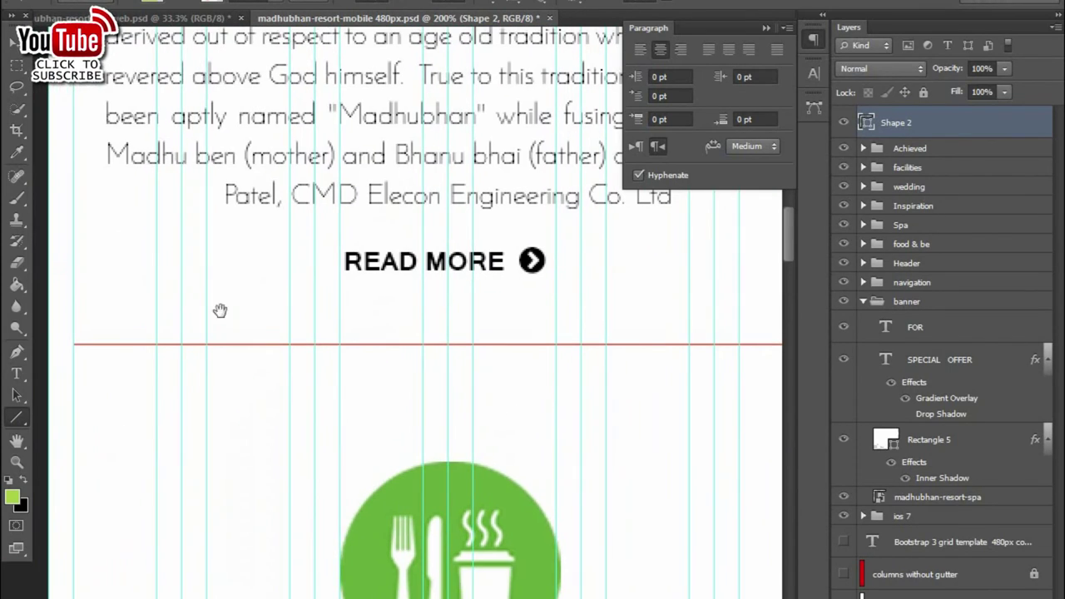
- Set the line's fill to the red sampled from the existing divider
click(146, 6)
click(231, 28)
click(225, 343)
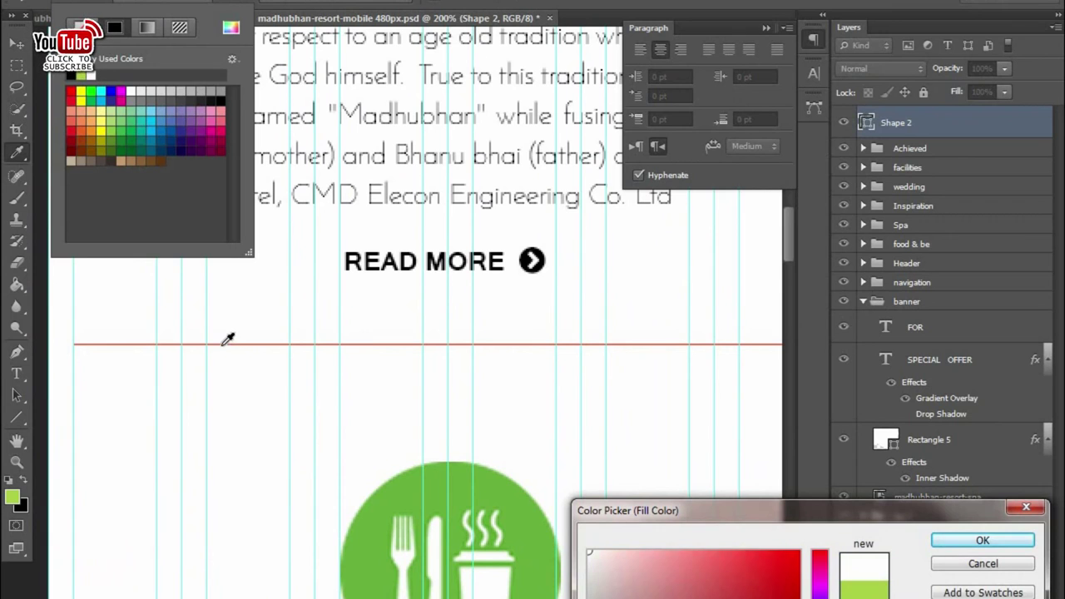
click(965, 557)
click(207, 410)
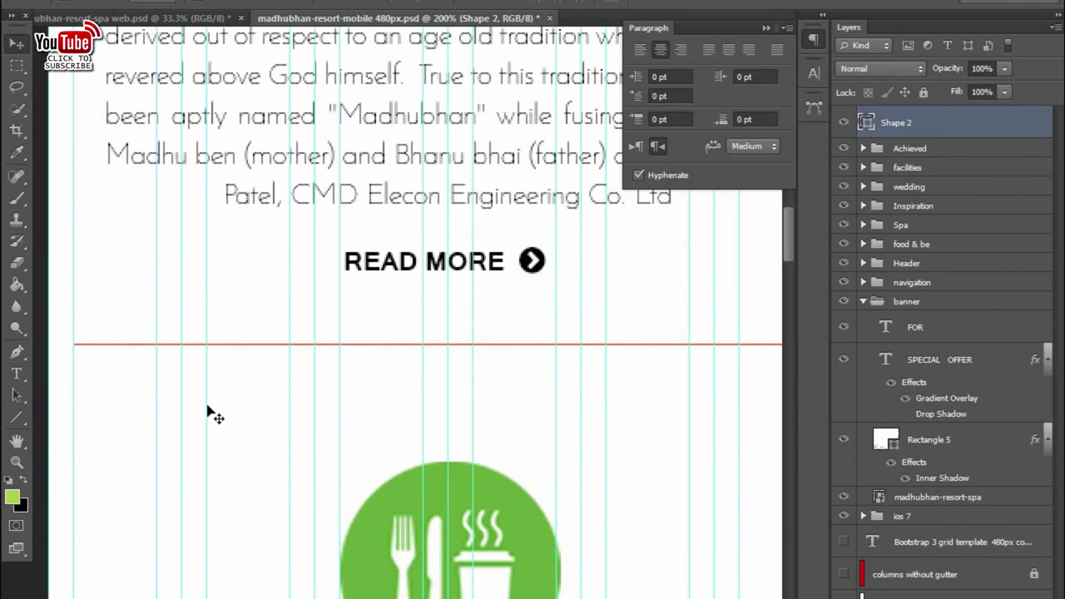
key(ctrl+minus)
key(ctrl+minus)
key(ctrl+minus)
key(ctrl+plus)
click(909, 148)
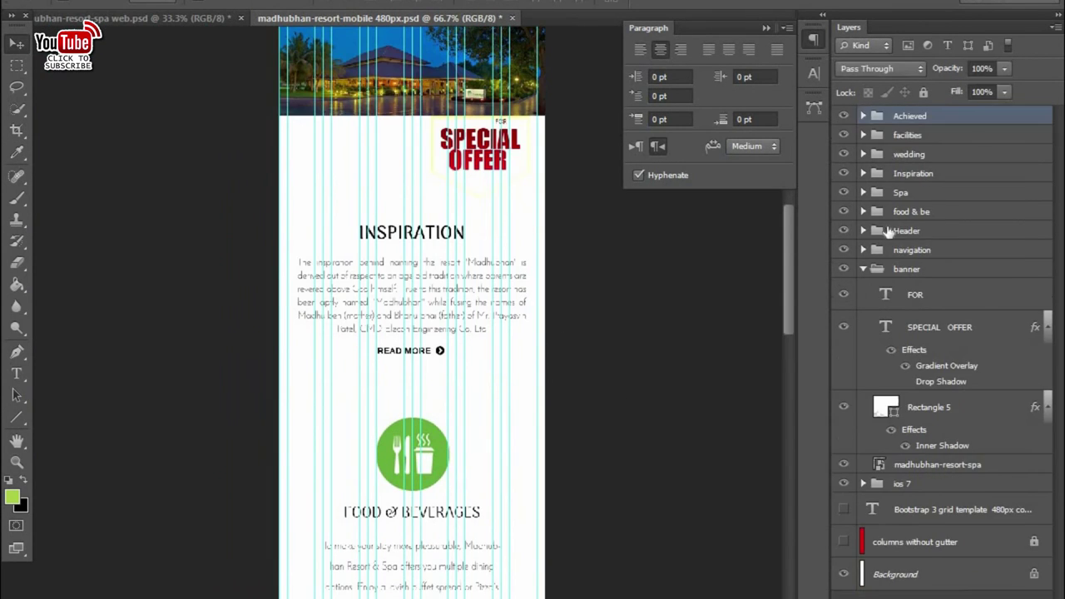
- Expand the Achieved group and inspect the divider line and stat layers
scroll(535, 231, down, 4)
scroll(449, 218, down, 6)
scroll(449, 218, down, 6)
click(475, 449)
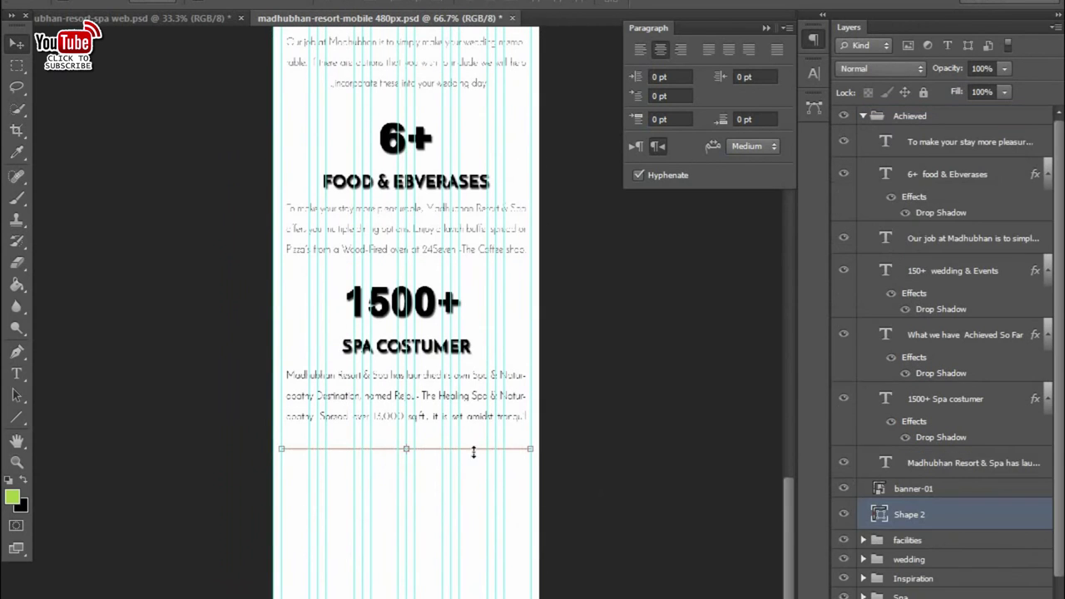
click(594, 458)
scroll(517, 538, up, 3)
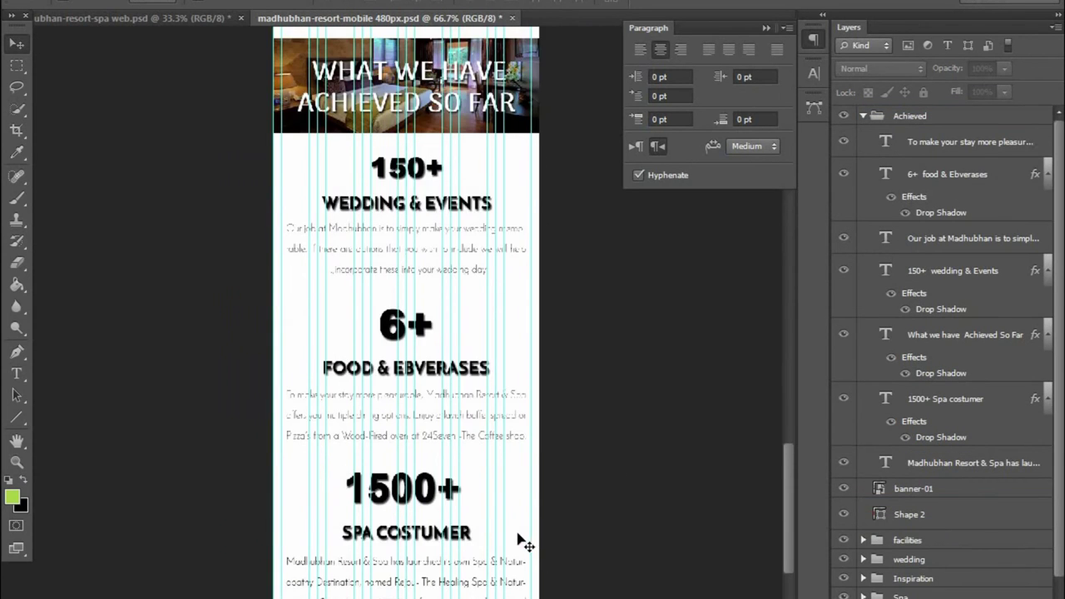
key(ctrl+minus)
key(ctrl+minus)
key(ctrl+plus)
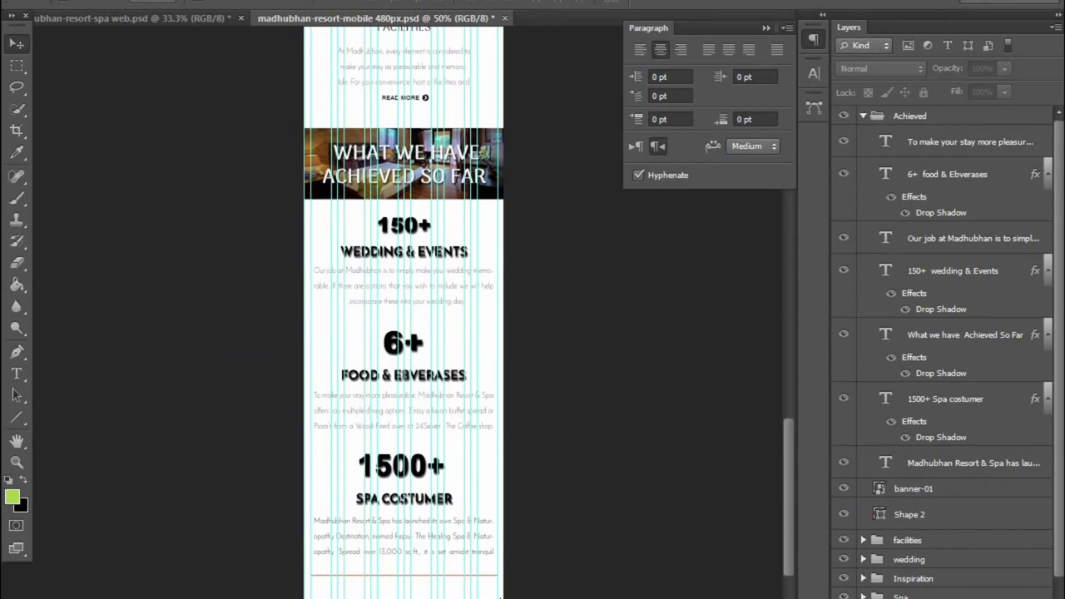
click(426, 381)
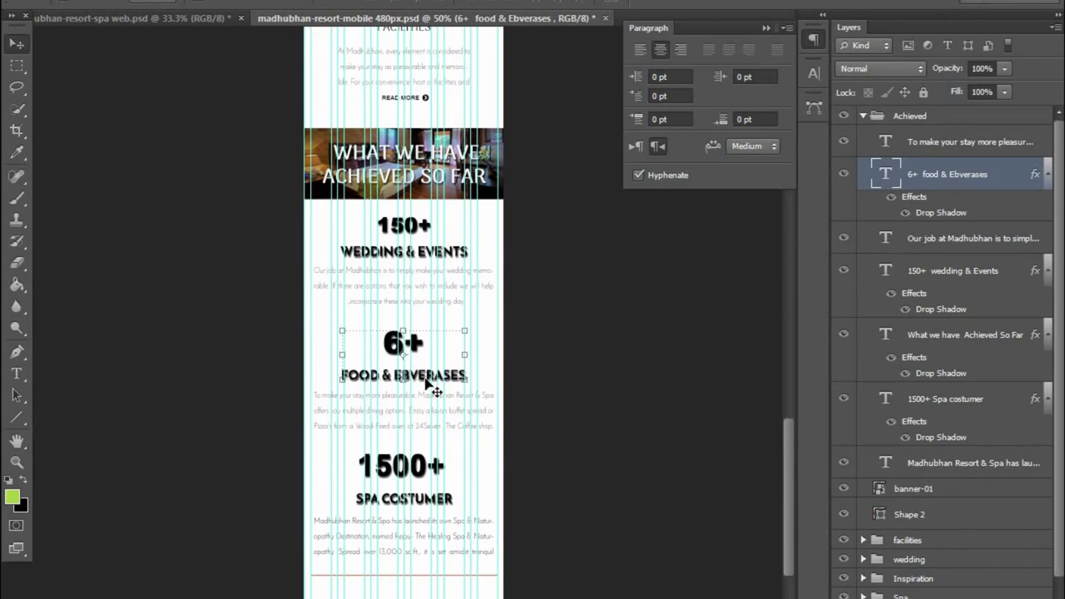
shift+click(406, 424)
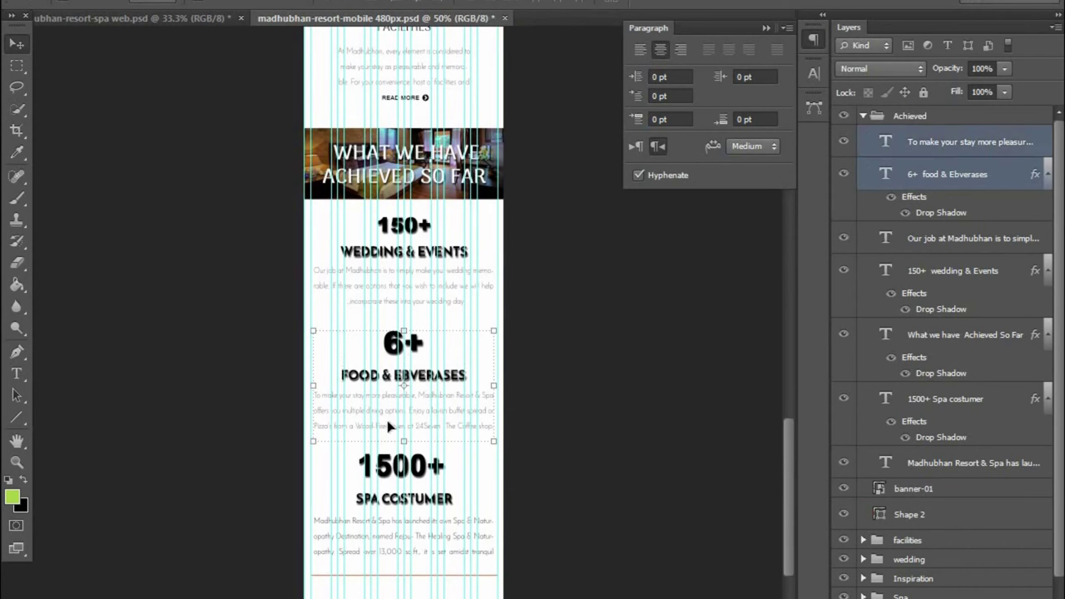
click(566, 497)
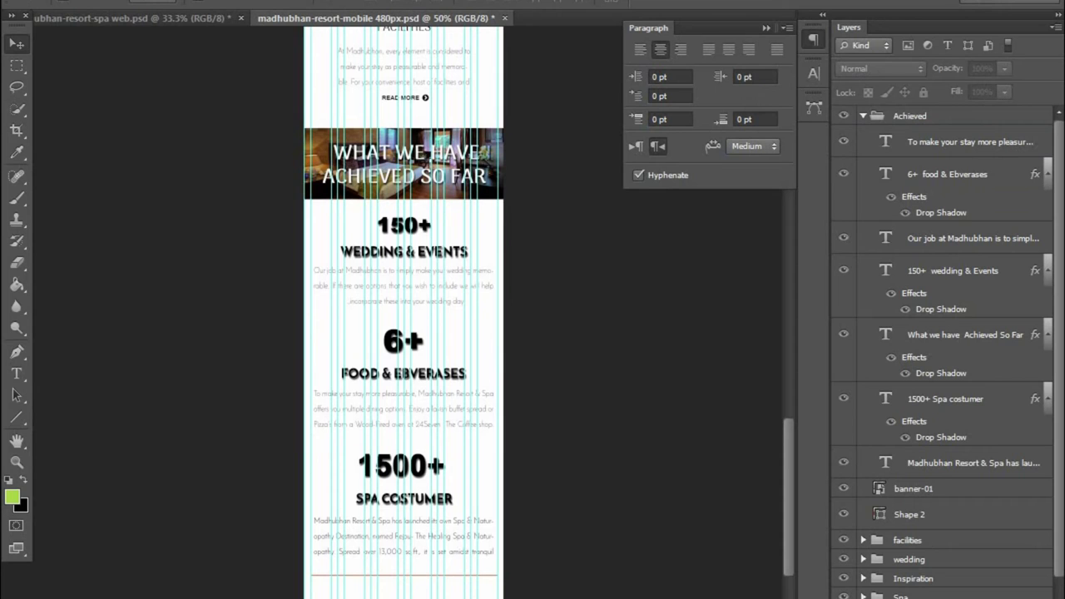
- Switch to the desktop web layout and select the Luxury Spa Resort text layer
scroll(283, 119, down, 3)
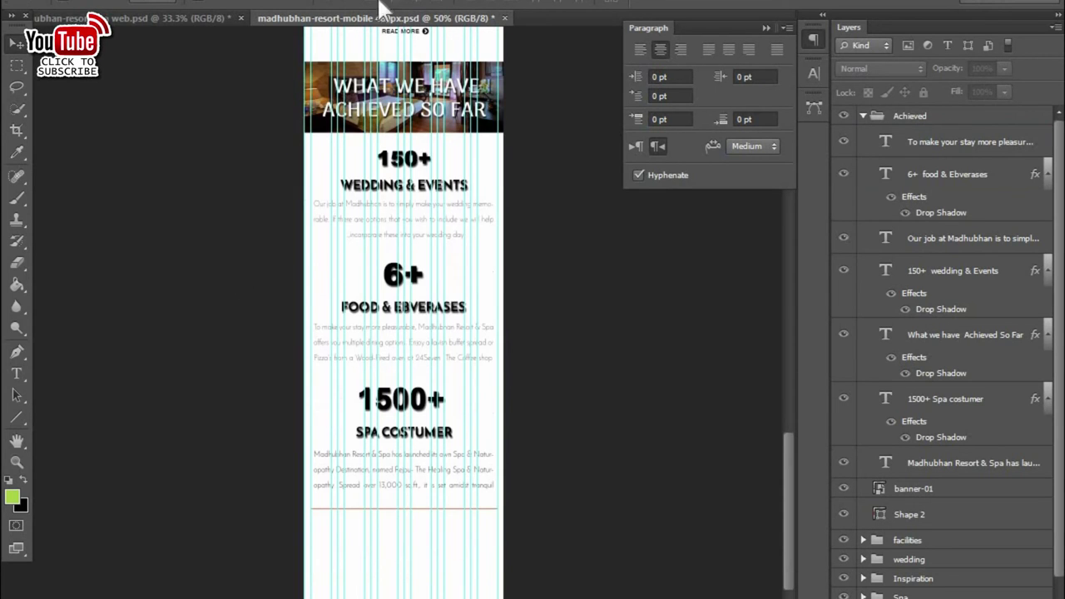
key(ctrl+Tab)
scroll(337, 373, down, 1)
click(351, 449)
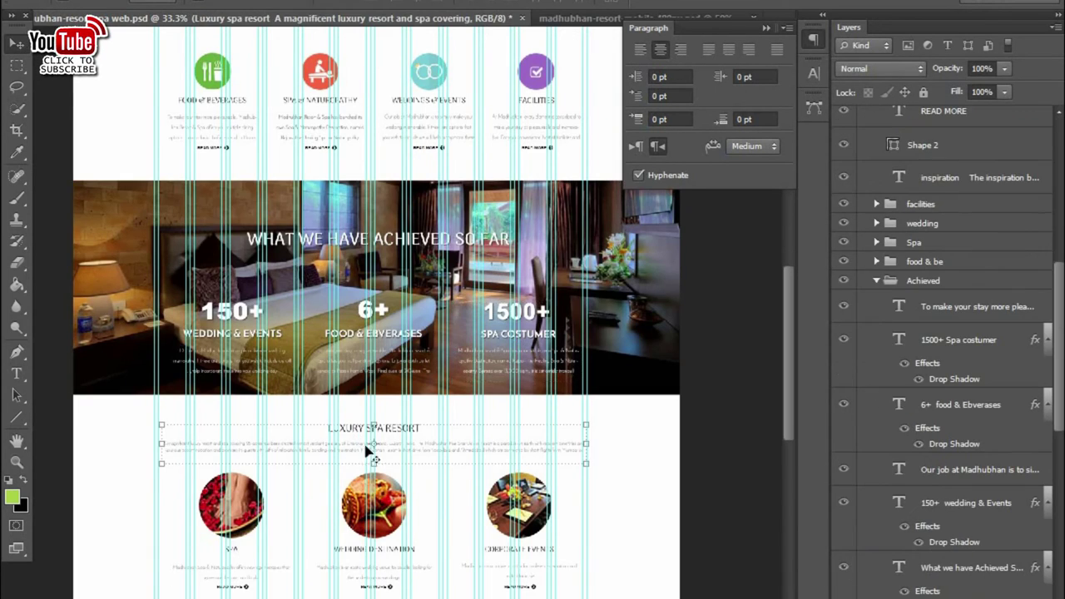
- Drop the Luxury Spa Resort heading and paragraph below the red divider and begin editing it
scroll(963, 532, down, 3)
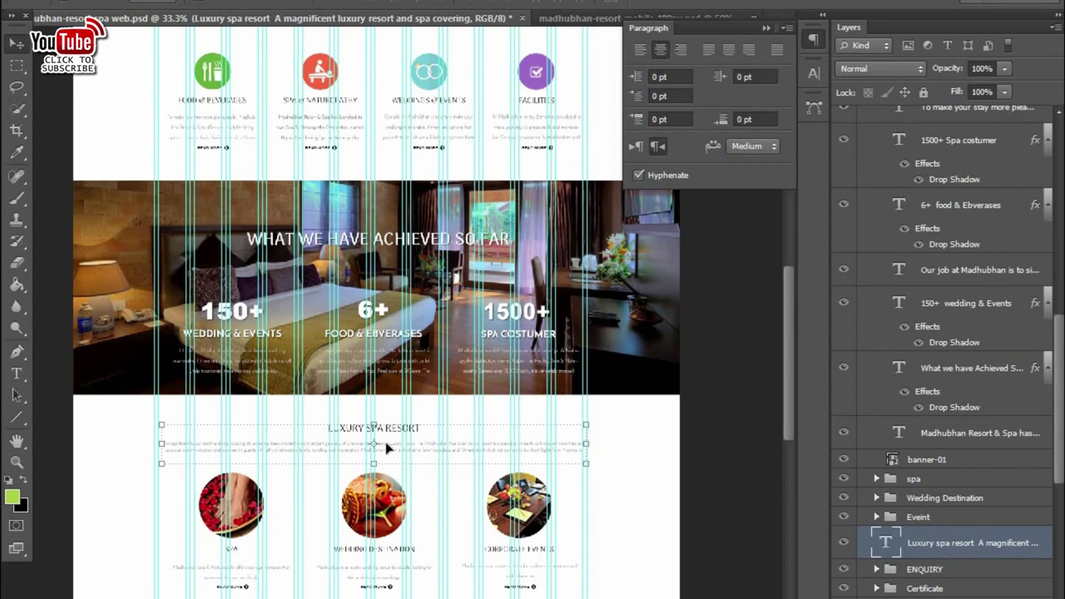
drag(389, 450, 405, 574)
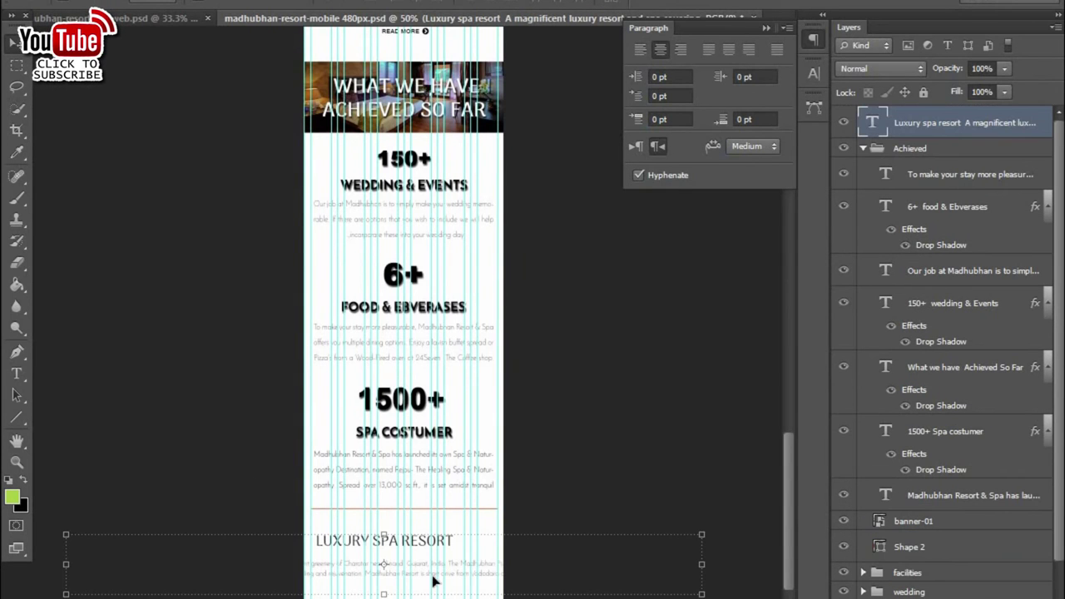
key(ctrl+plus)
key(ctrl+plus)
key(ctrl+plus)
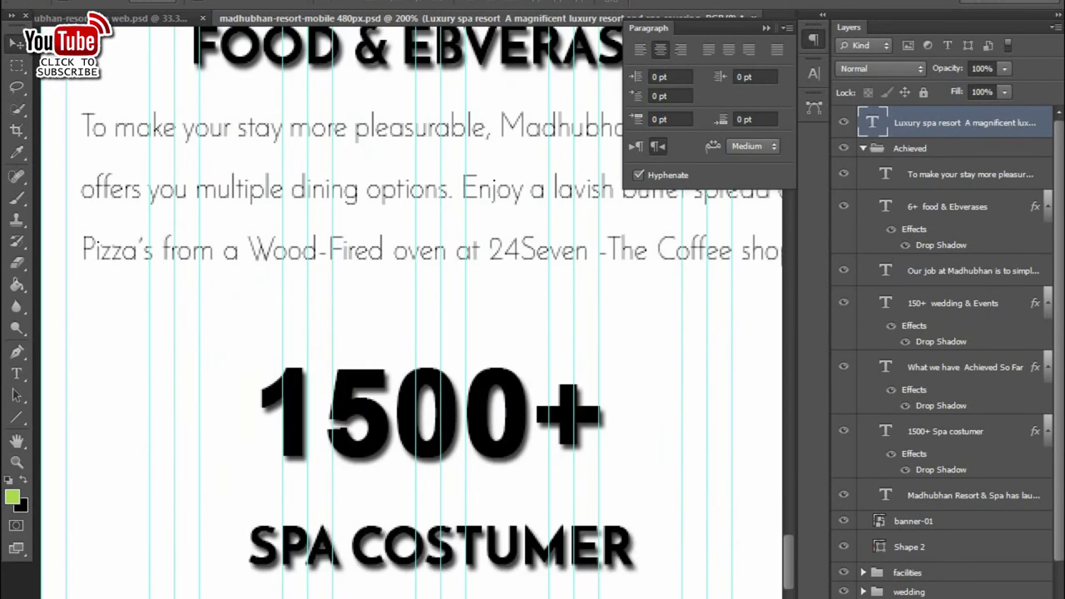
key(ctrl+minus)
key(ctrl+minus)
key(ctrl+plus)
scroll(408, 333, down, 5)
key(shift+Right)
key(shift+Right)
key(t)
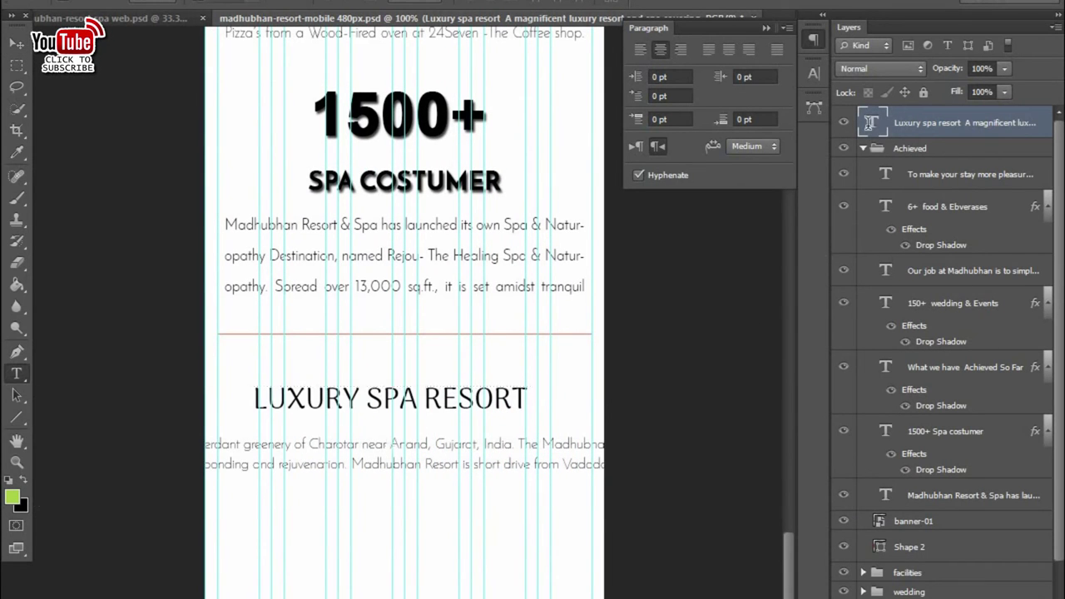
key(Return)
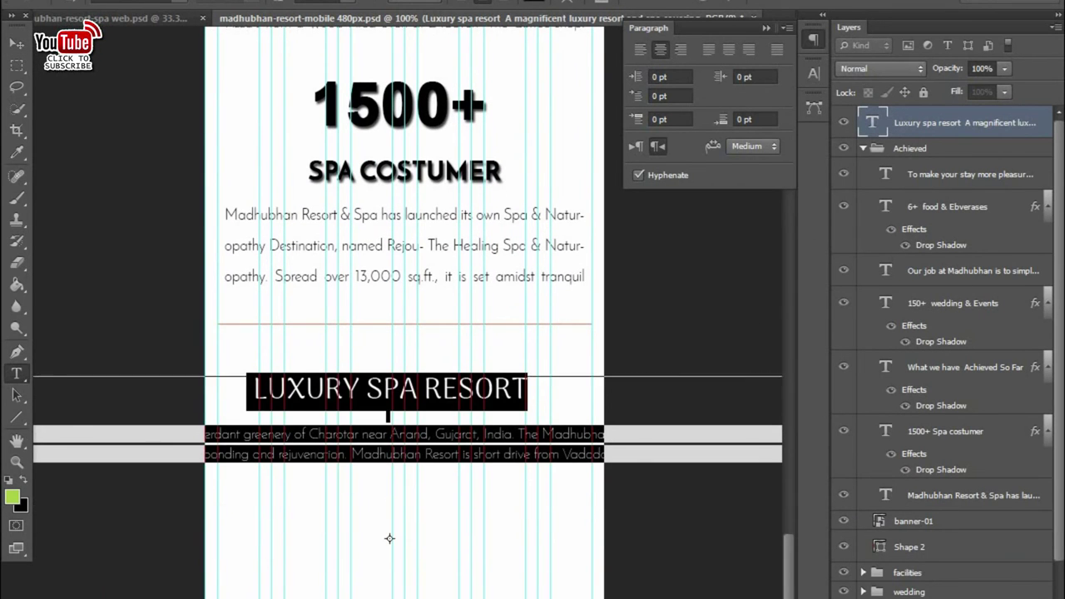
- Narrow the Luxury Spa Resort text box to fit the mobile page width
key(ctrl+minus)
key(ctrl+minus)
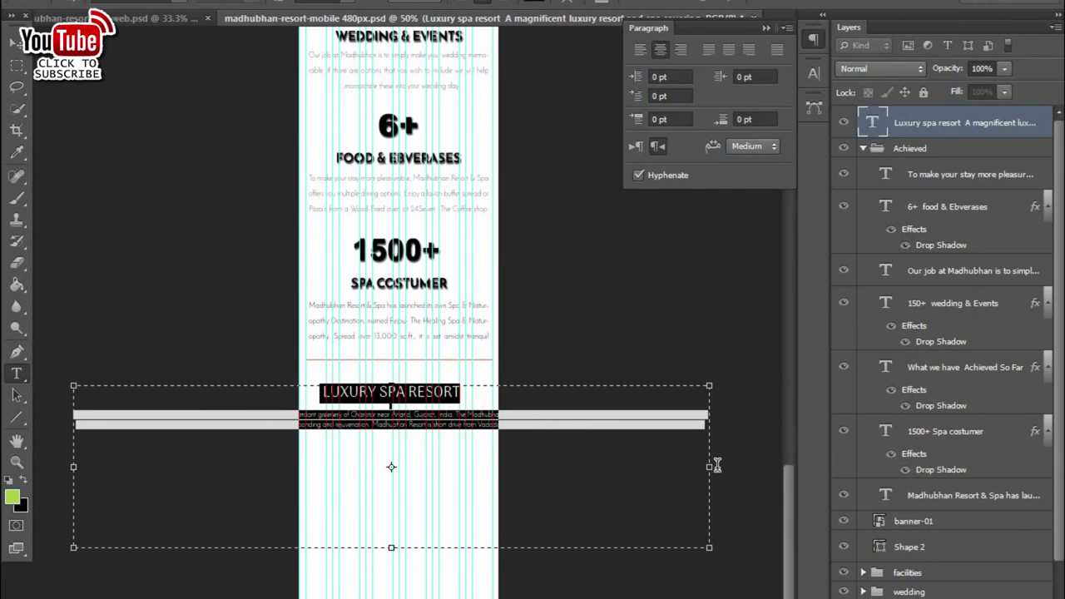
drag(714, 467, 493, 524)
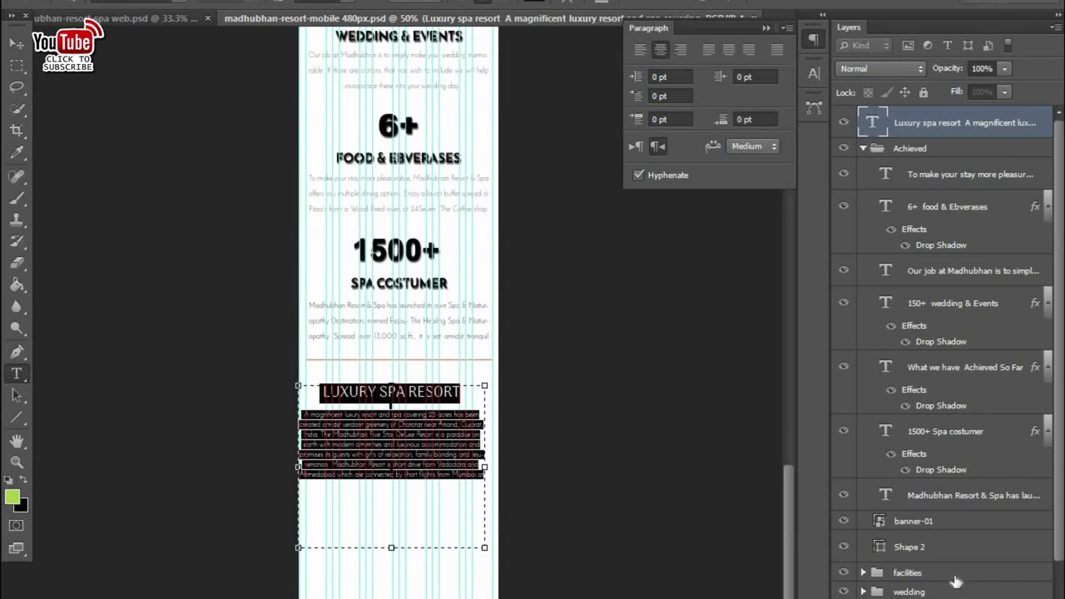
scroll(899, 285, down, 5)
key(ctrl+Return)
key(v)
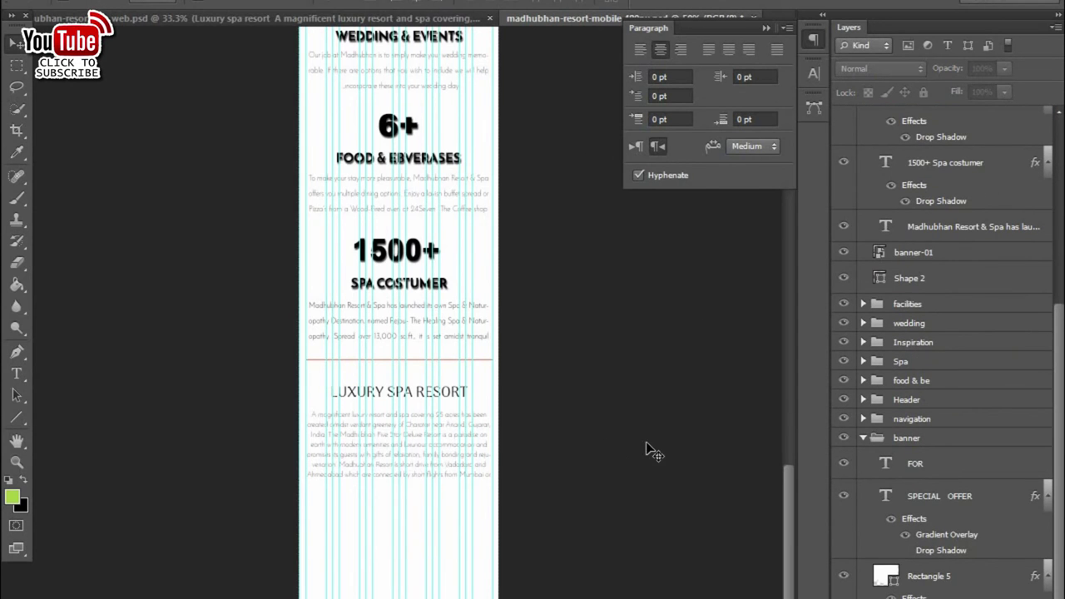
- Set the Luxury Spa Resort paragraph width to 412 px and justify its text
double_click(873, 122)
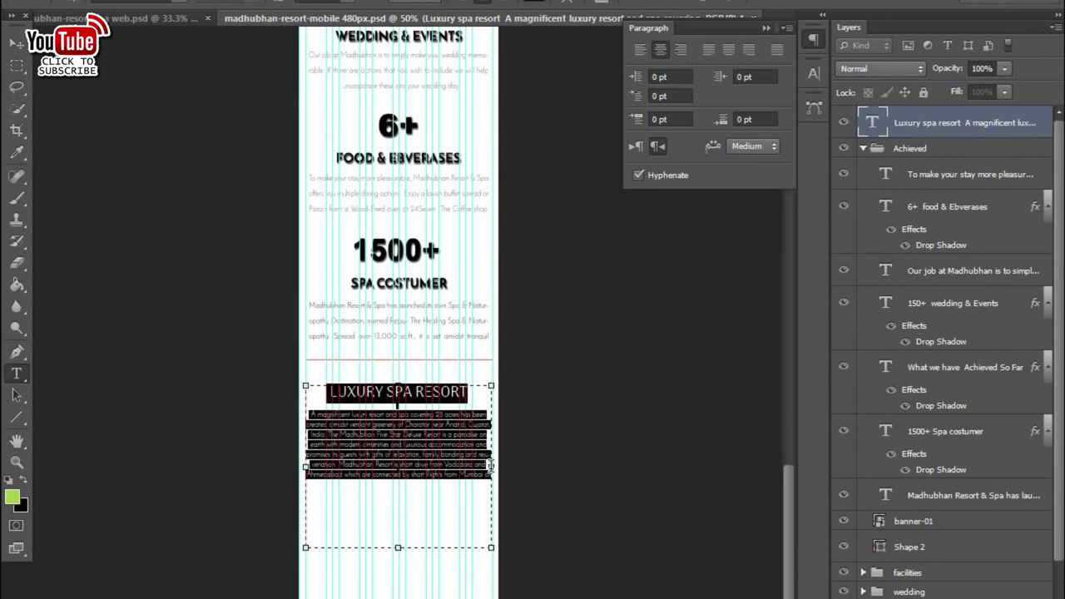
drag(494, 468, 489, 471)
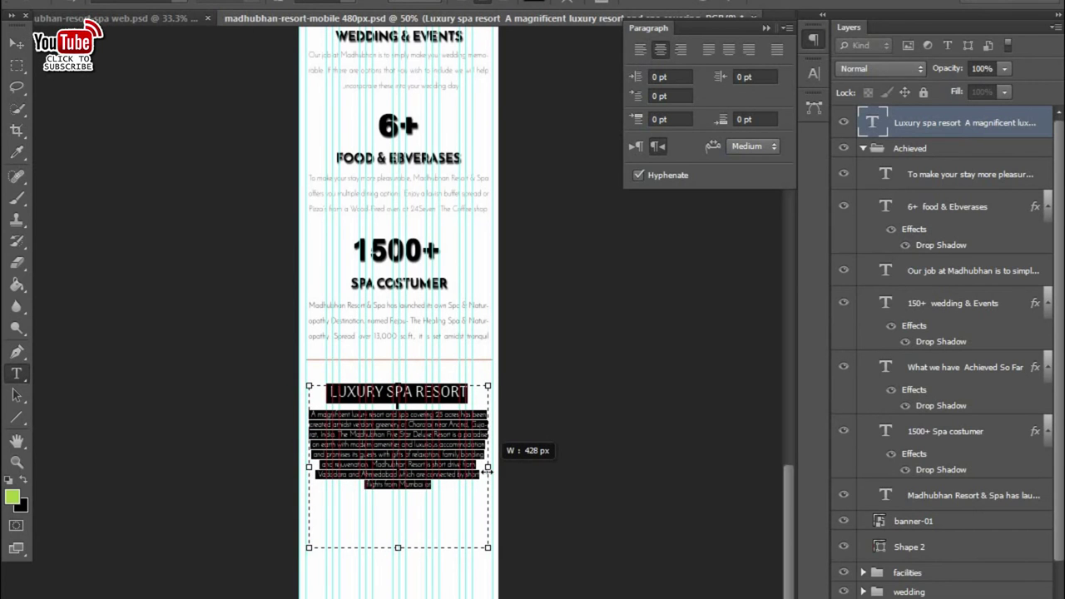
drag(488, 468, 490, 473)
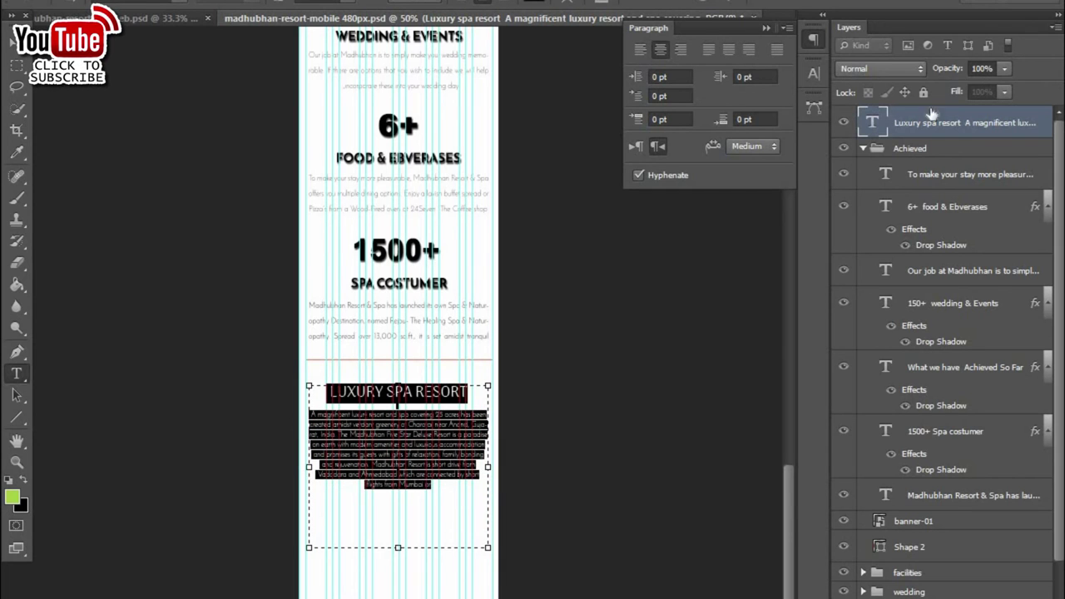
click(726, 49)
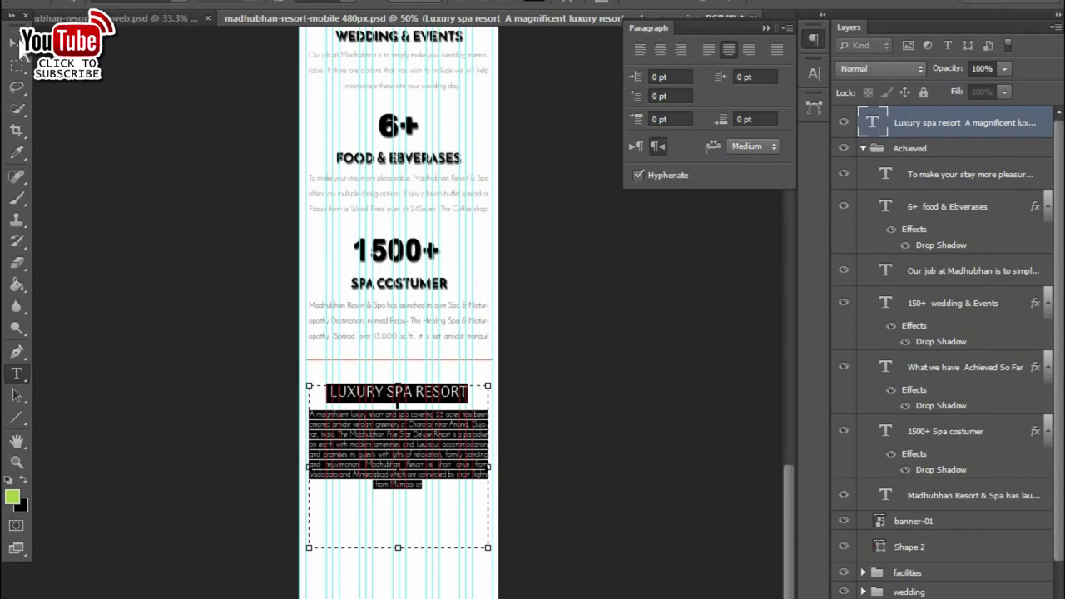
key(ctrl+Return)
- Nudge the Luxury Spa Resort text block further down below the red divider
key(v)
key(shift+Down)
key(shift+Down)
key(shift+Down)
key(shift+Down)
key(shift+Down)
key(shift+Down)
key(shift+Down)
key(shift+Down)
key(shift+Down)
key(shift+Down)
key(shift+Down)
scroll(563, 445, down, 1)
scroll(499, 416, down, 3)
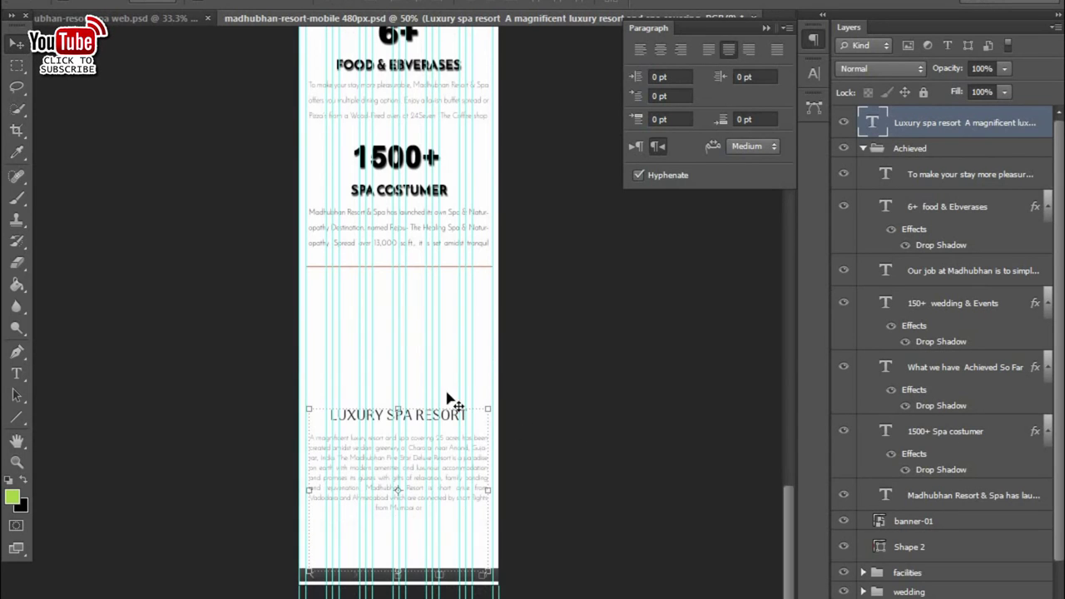
click(46, 2)
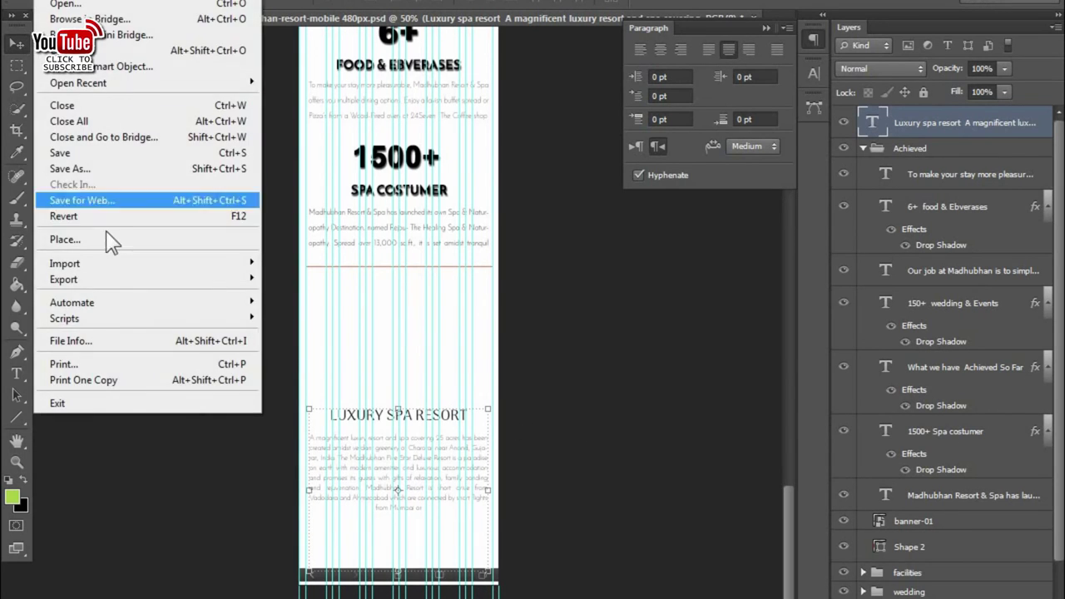
- Place the rejou-spa-banner-01 image from the madhubhan web save folder
click(58, 238)
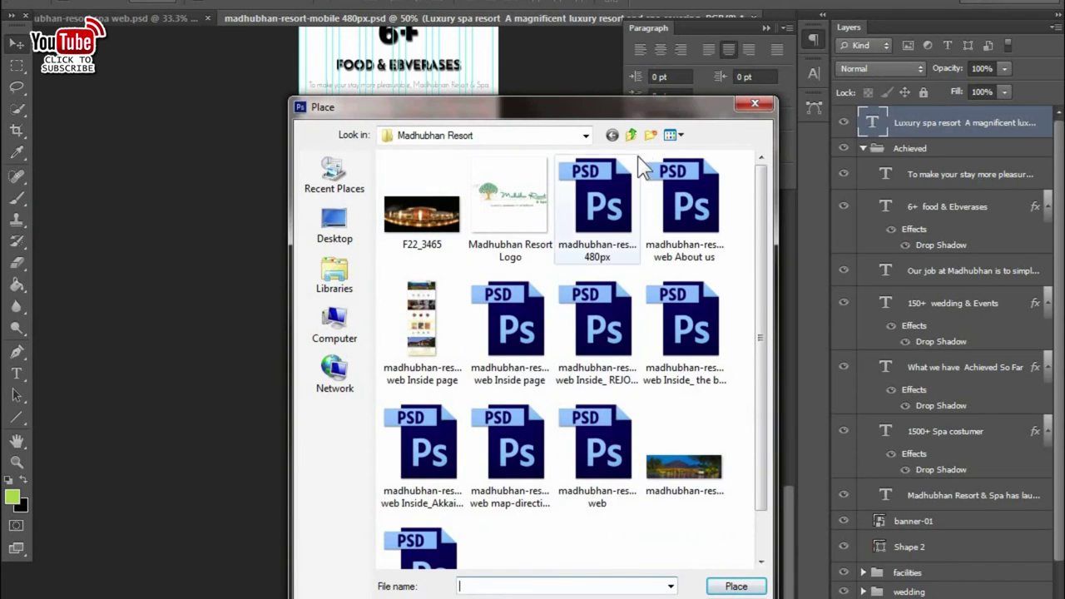
click(630, 135)
double_click(423, 320)
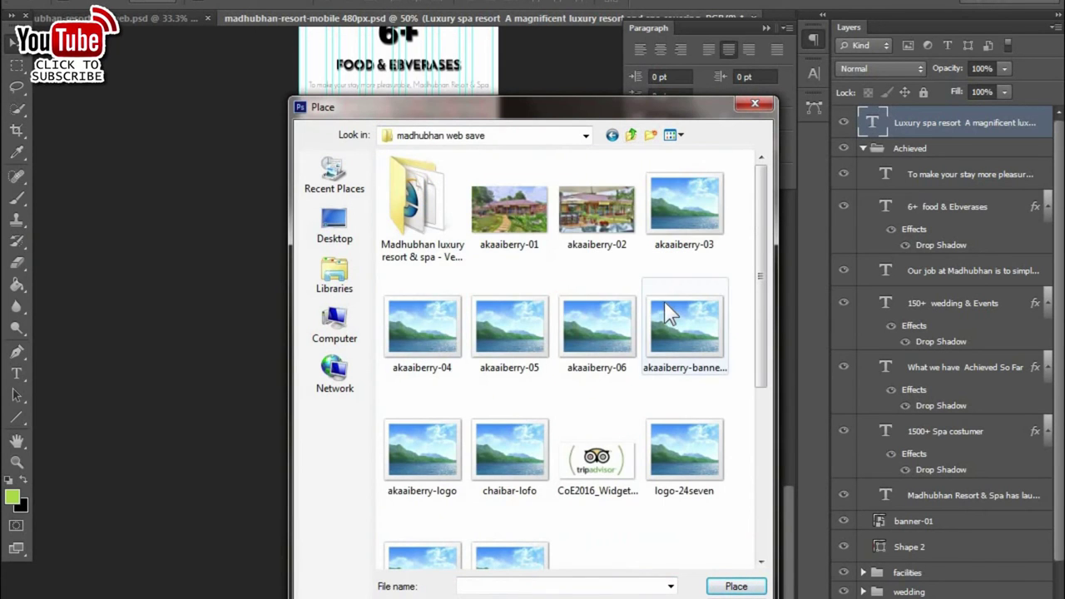
click(677, 387)
scroll(678, 400, down, 3)
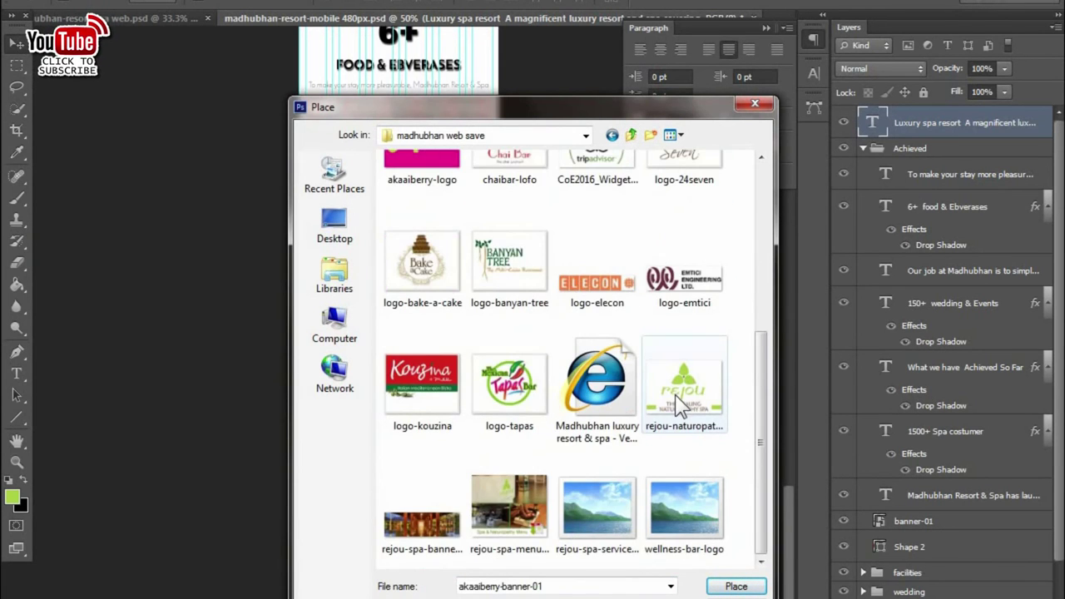
click(443, 525)
double_click(443, 530)
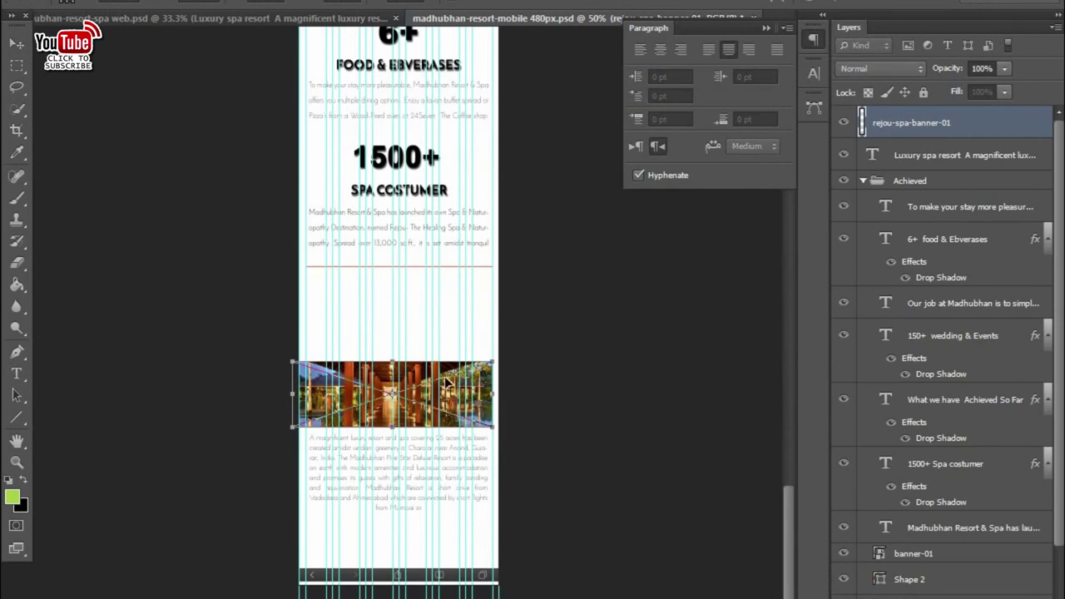
- Fit the banner to the full page width just under the stats section
drag(465, 341, 479, 259)
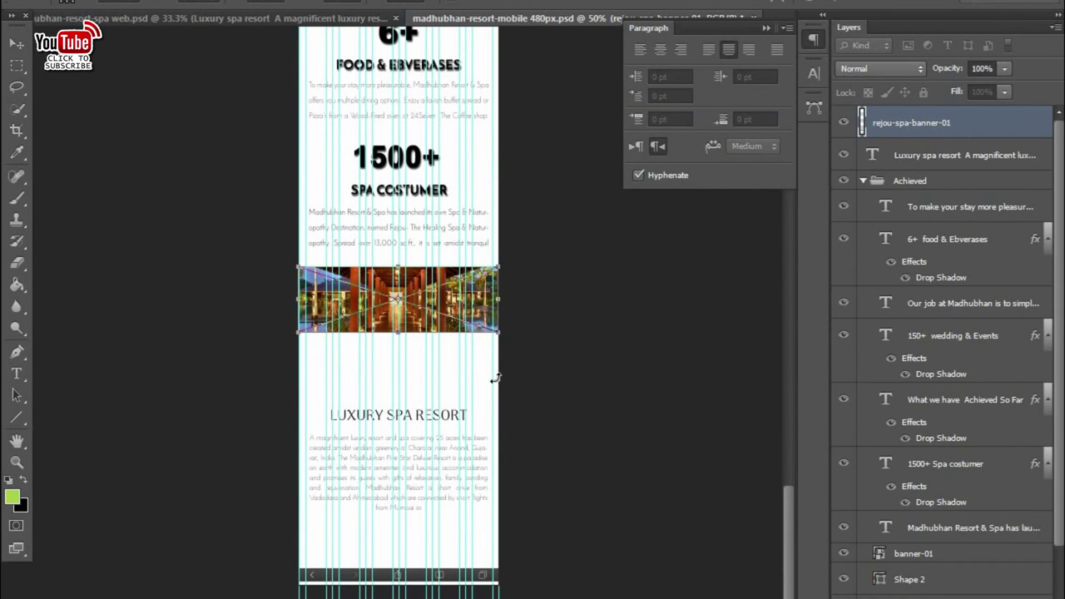
key(ctrl+1)
scroll(474, 249, up, 3)
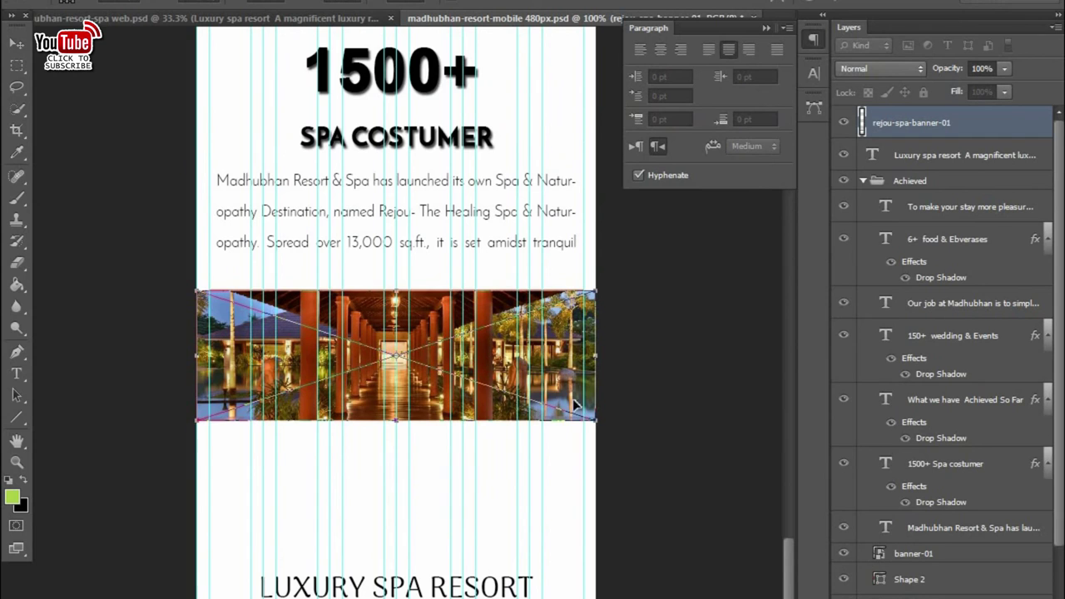
drag(596, 420, 597, 424)
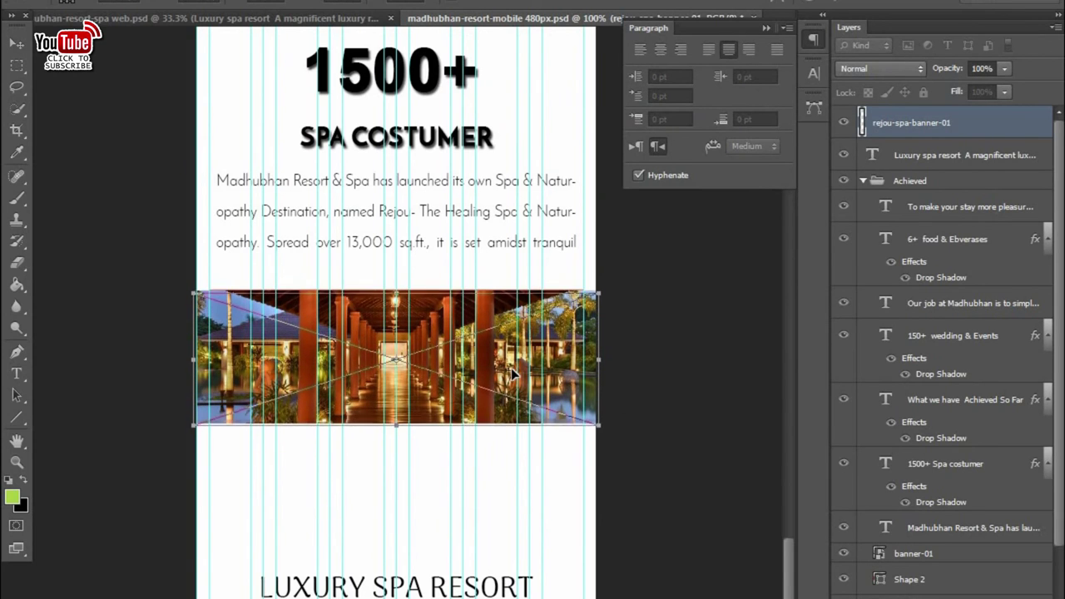
drag(513, 366, 514, 374)
key(Up)
key(Up)
key(Up)
drag(510, 377, 507, 383)
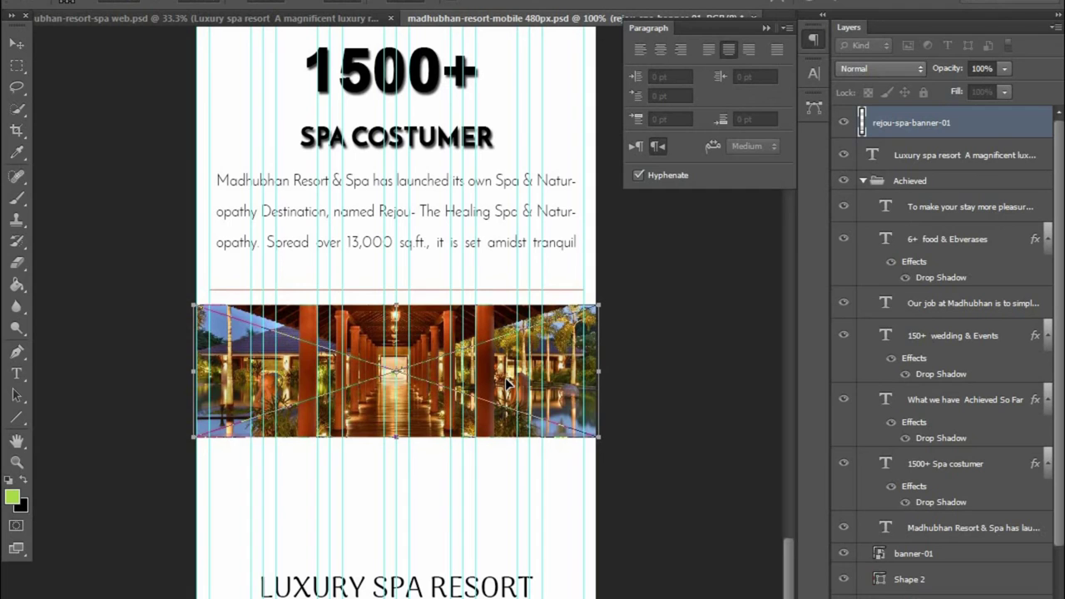
key(Return)
- Move the Luxury Spa Resort text up beneath the banner and select the bottom toolbar layer
click(956, 141)
key(shift+Up)
key(shift+Up)
key(shift+Up)
key(shift+Up)
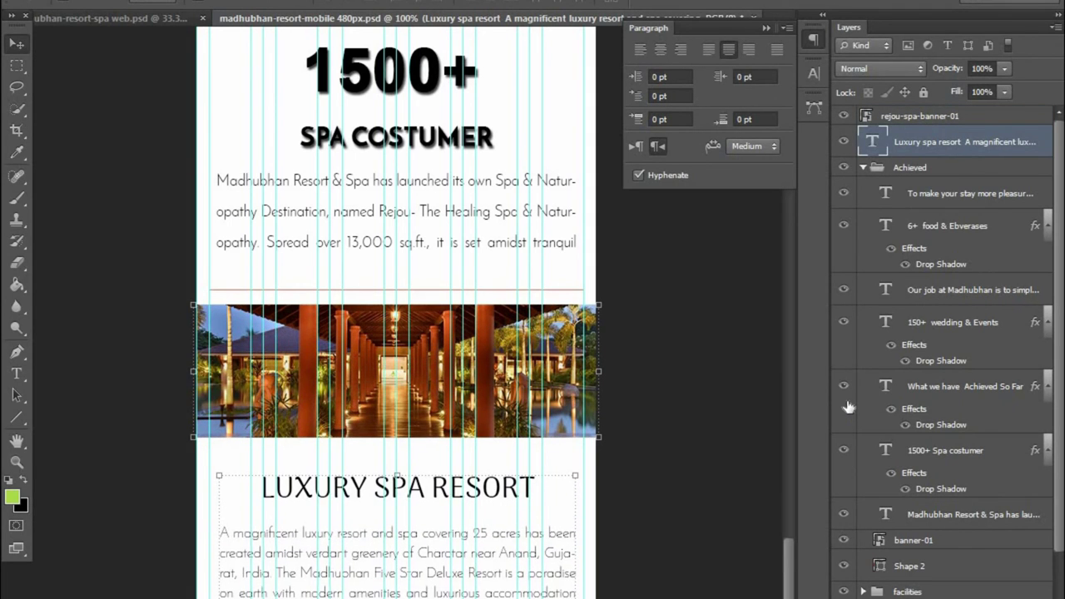
scroll(499, 357, down, 10)
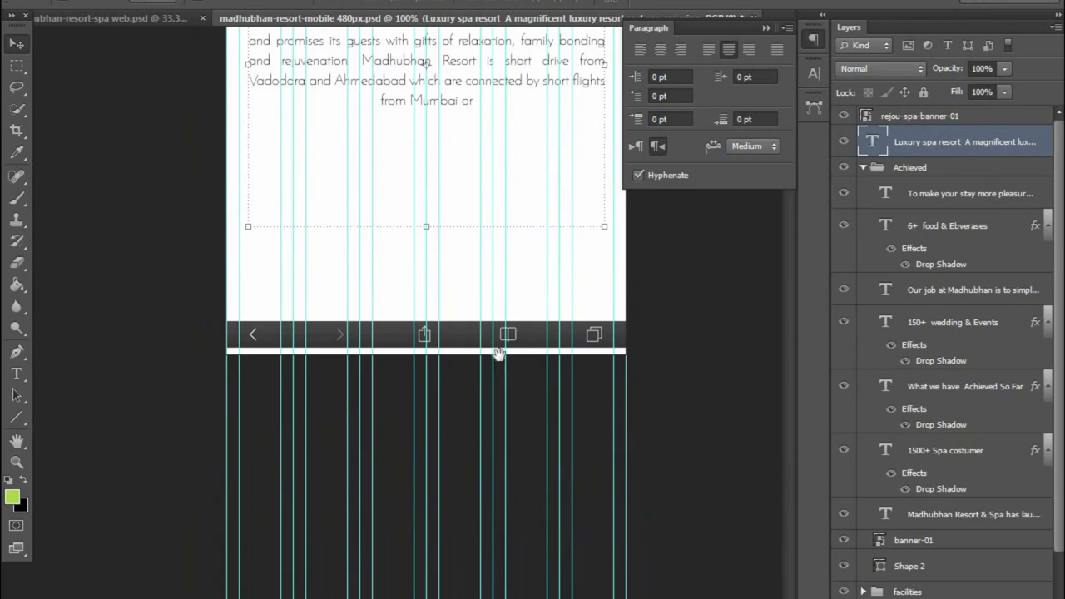
click(486, 364)
click(16, 130)
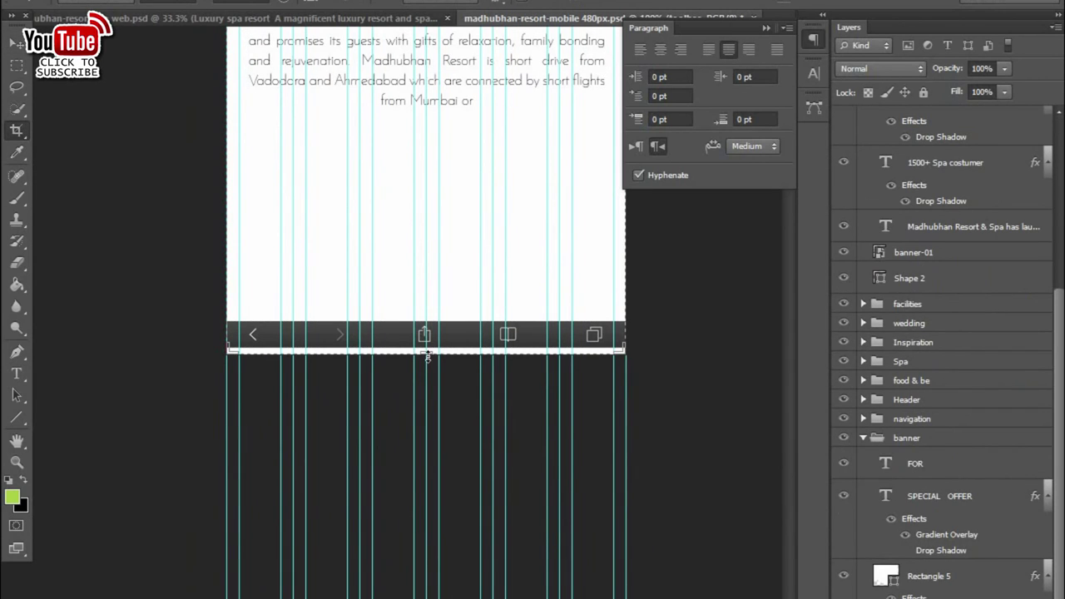
scroll(425, 333, down, 5)
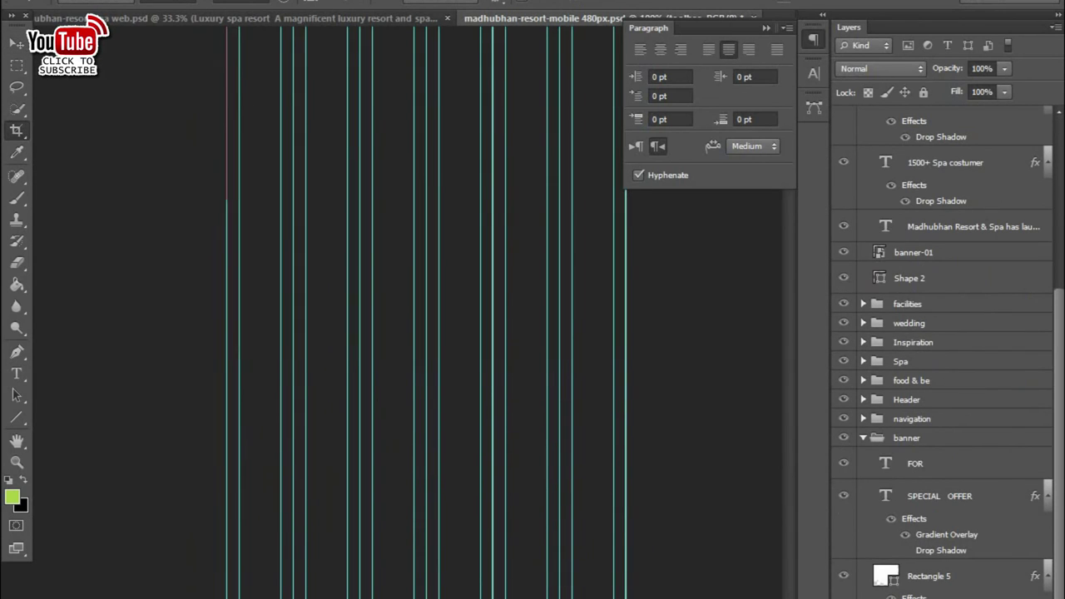
- Crop to extend the canvas downward and restore the toolbar layer to a thin bar
click(506, 570)
click(16, 43)
click(394, 255)
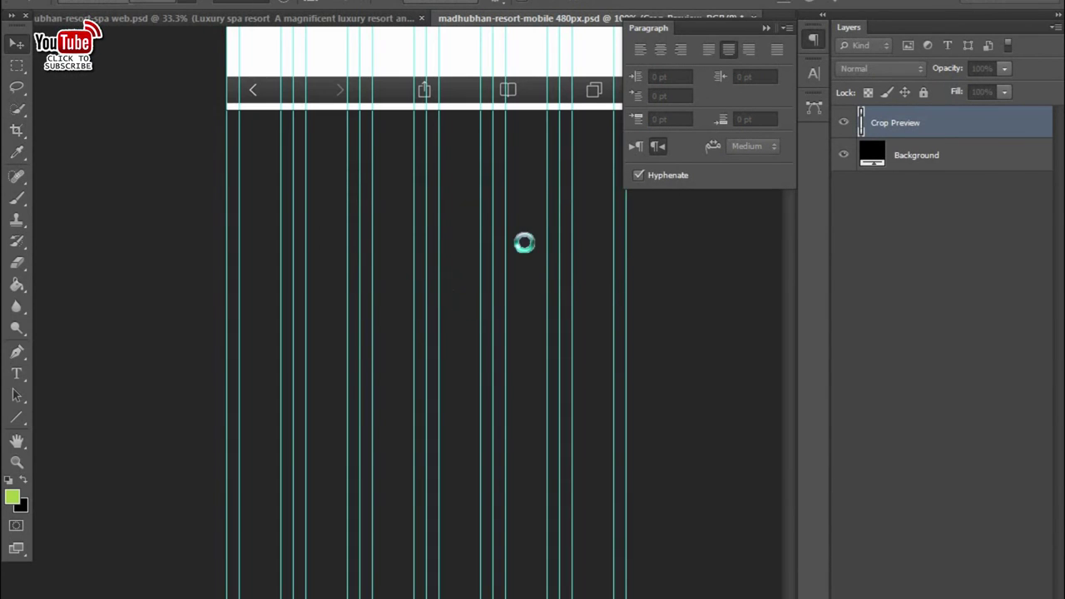
scroll(499, 499, down, 3)
scroll(344, 447, down, 5)
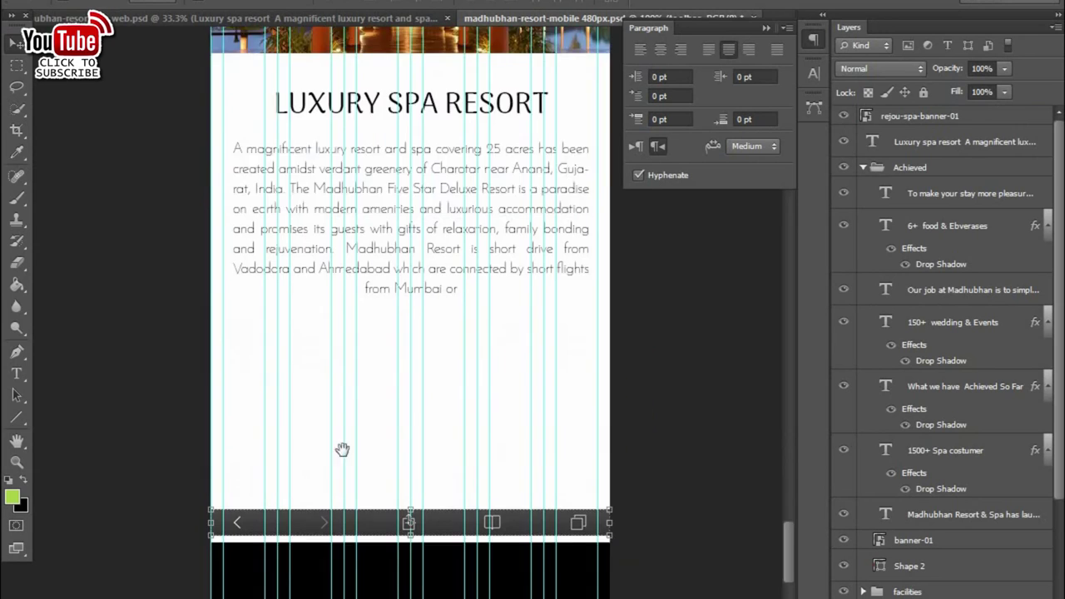
scroll(396, 360, down, 3)
drag(410, 524, 411, 350)
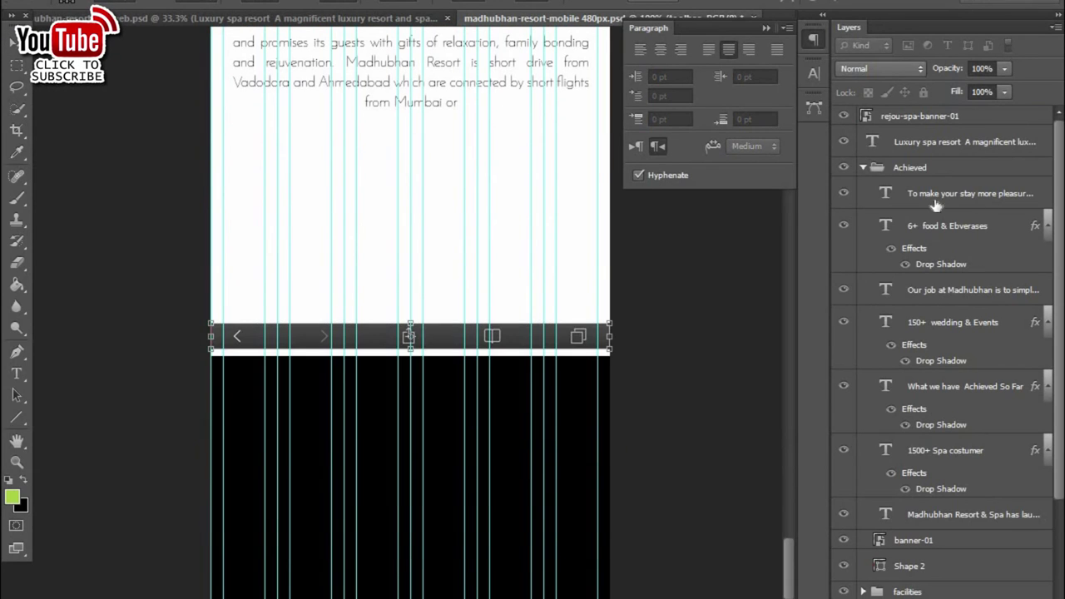
key(Return)
- Convert Background to Layer 0, fill the new area white, and move the toolbar to the page bottom
scroll(725, 404, down, 2)
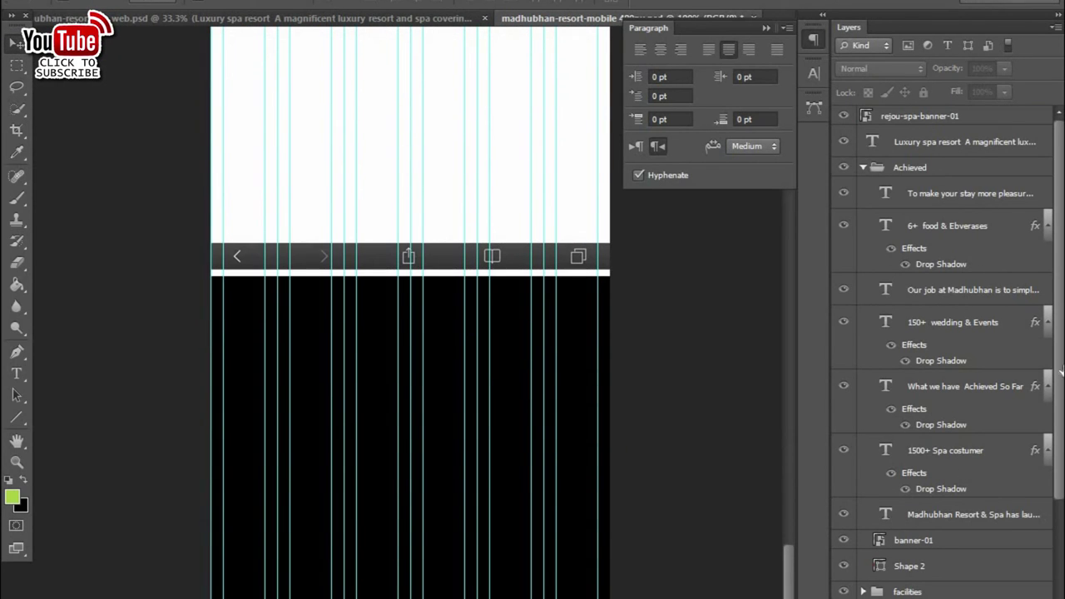
scroll(940, 333, down, 5)
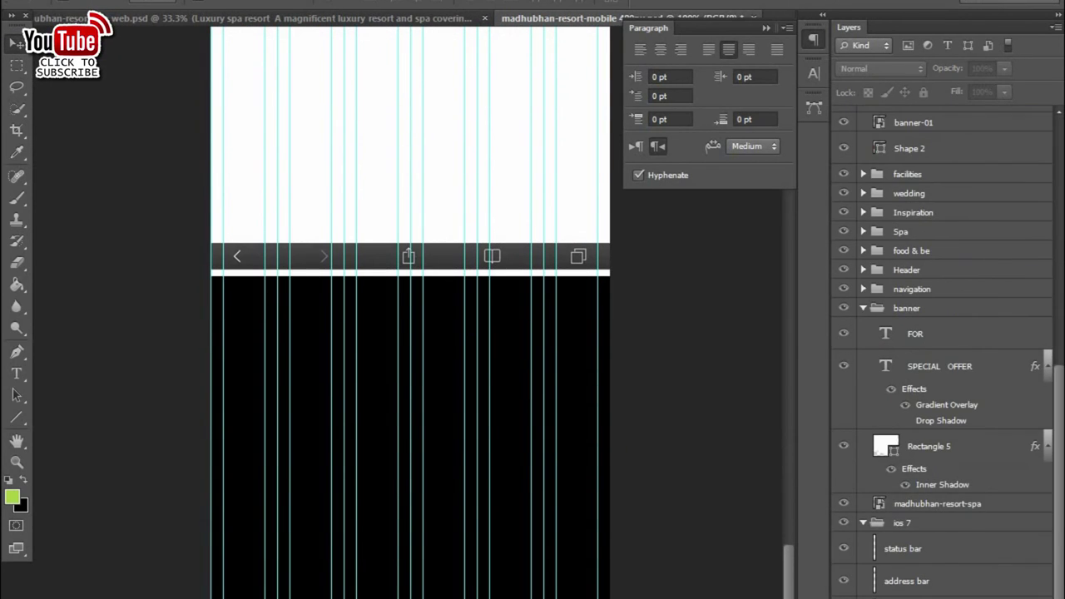
click(21, 504)
click(1019, 537)
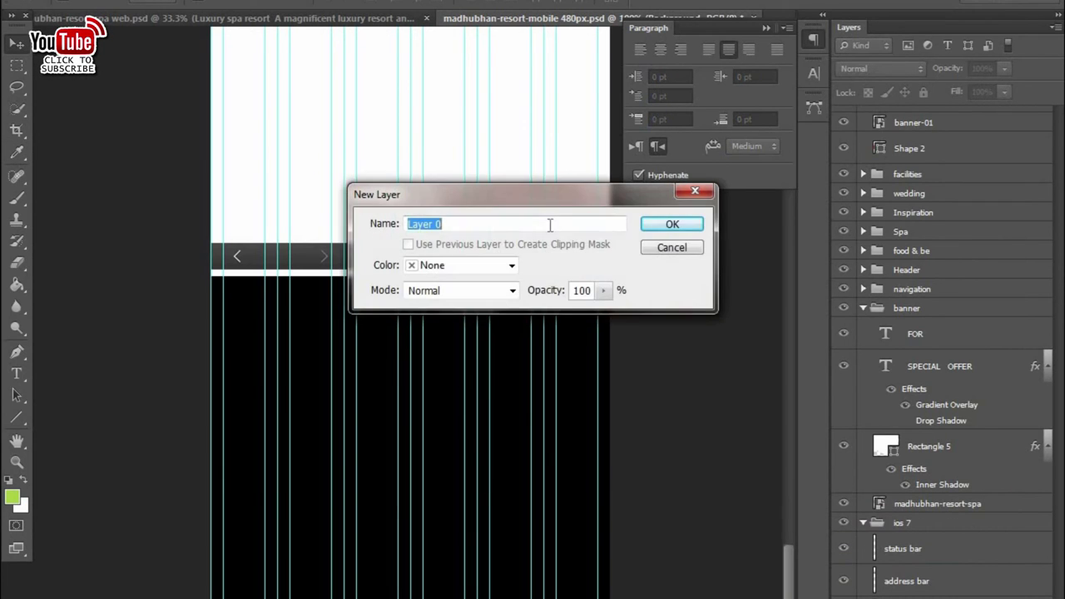
key(Return)
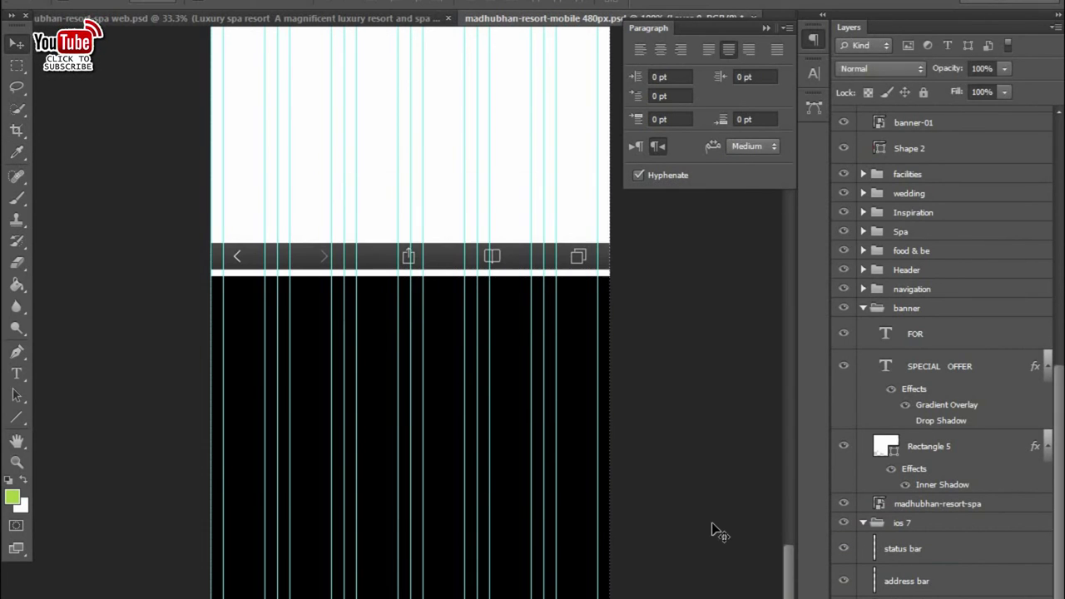
key(ctrl+BackSpace)
click(334, 248)
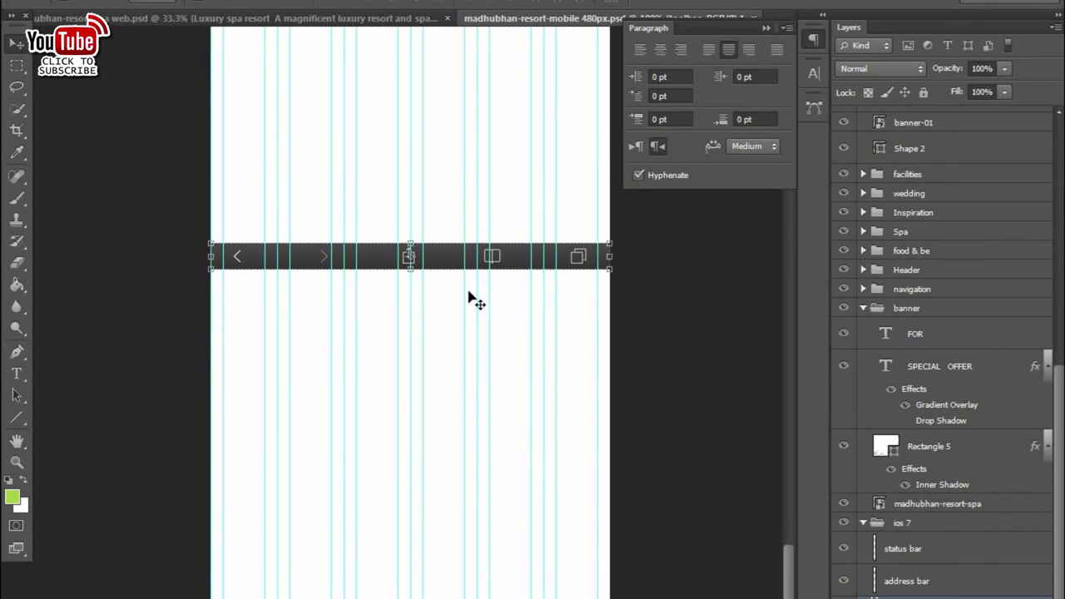
drag(409, 256, 409, 592)
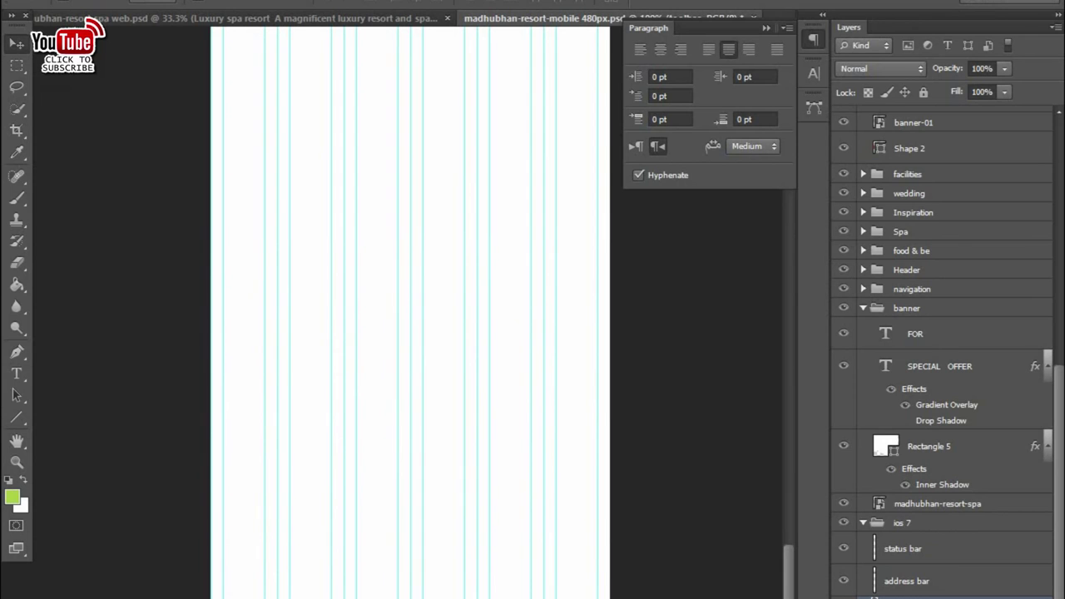
key(ctrl+minus)
key(ctrl+minus)
key(ctrl+minus)
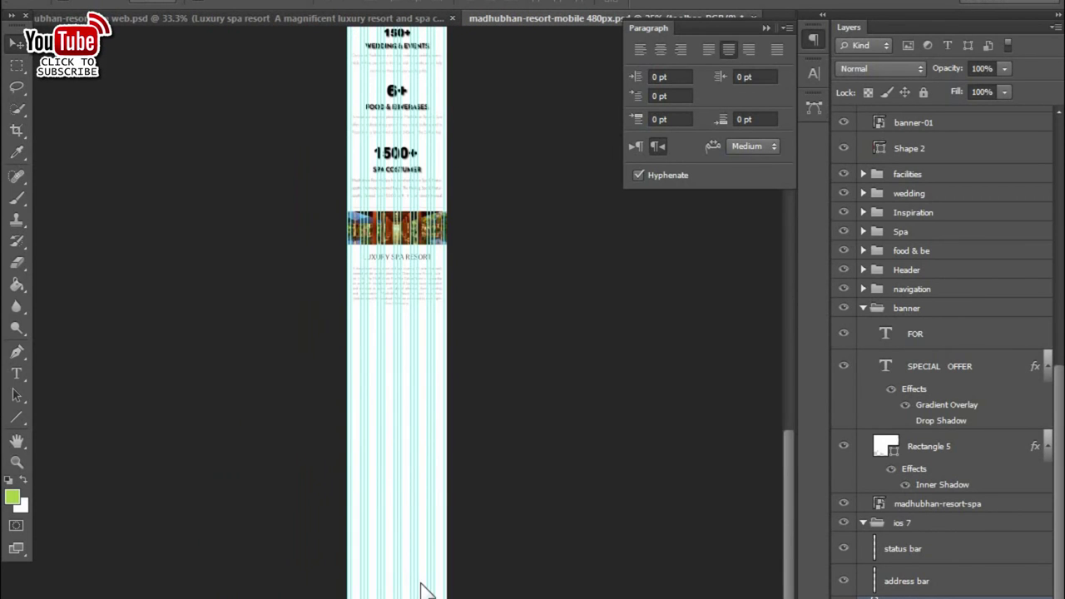
- Inspect the 6+, 150+ and 1500+ stat texts to compare their styling
key(ctrl+plus)
key(ctrl+plus)
key(ctrl+plus)
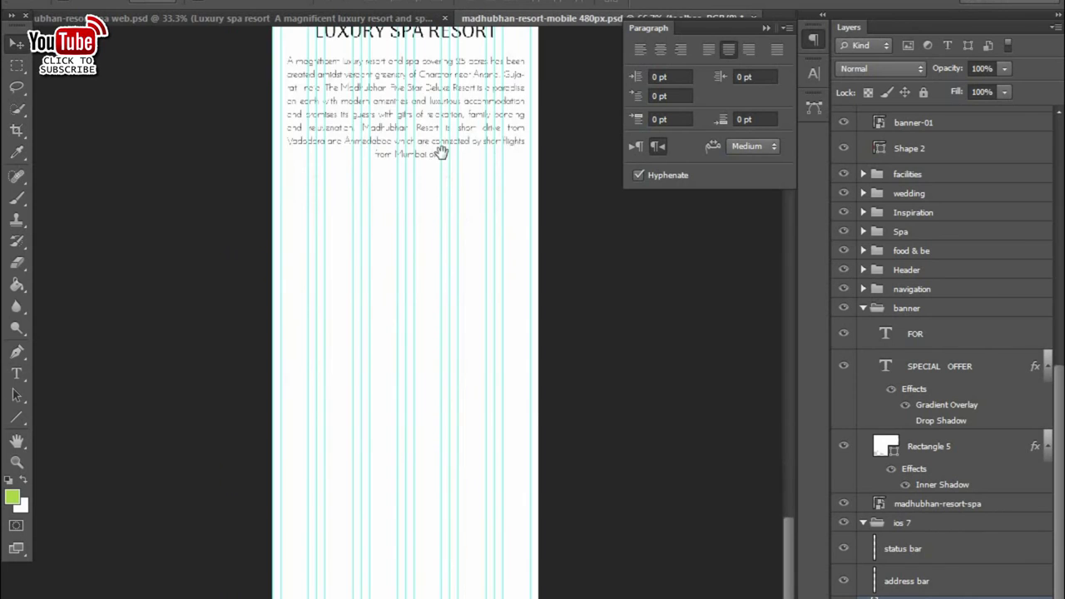
click(399, 324)
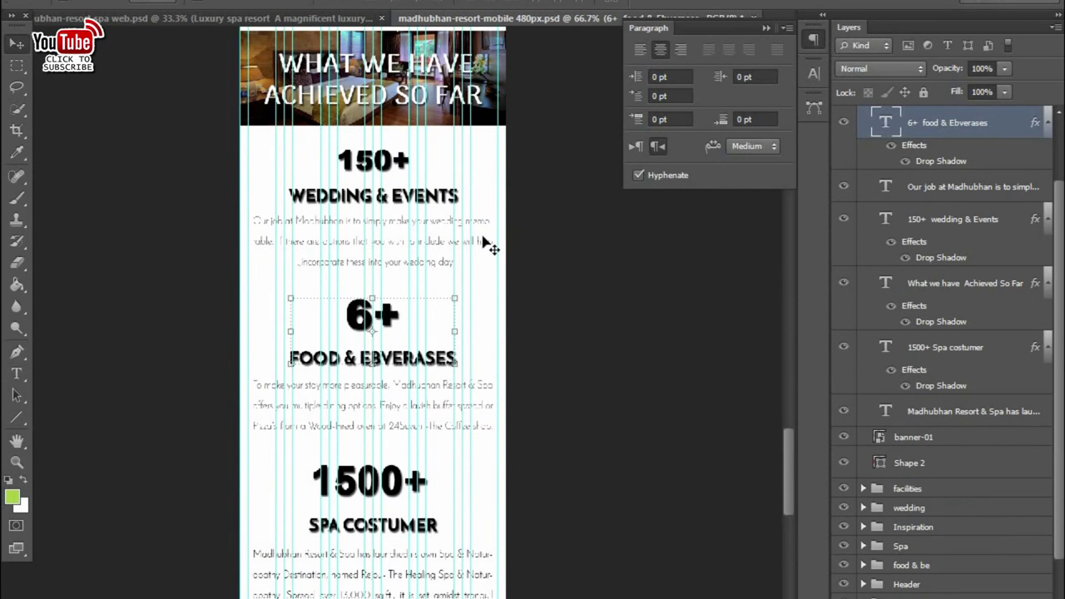
key(ctrl+minus)
key(ctrl+plus)
key(ctrl+plus)
double_click(885, 347)
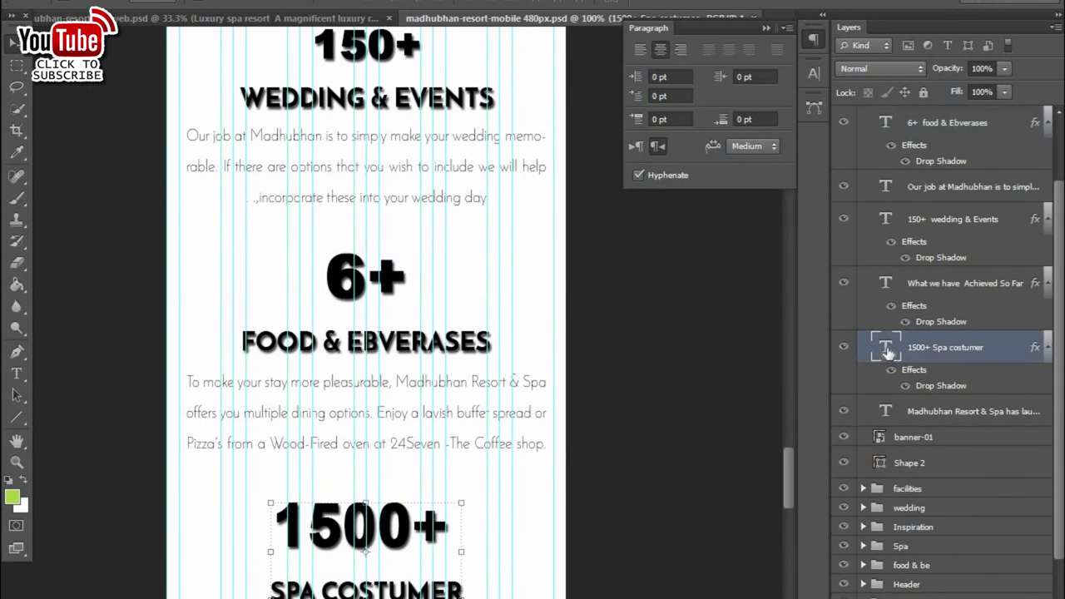
drag(453, 524, 281, 489)
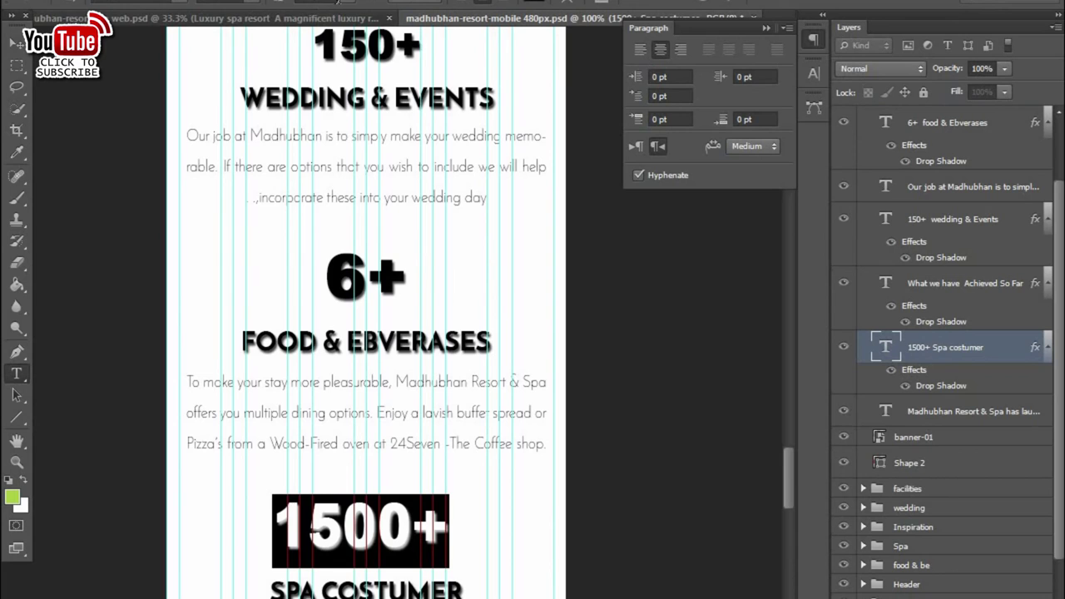
double_click(885, 219)
click(333, 44)
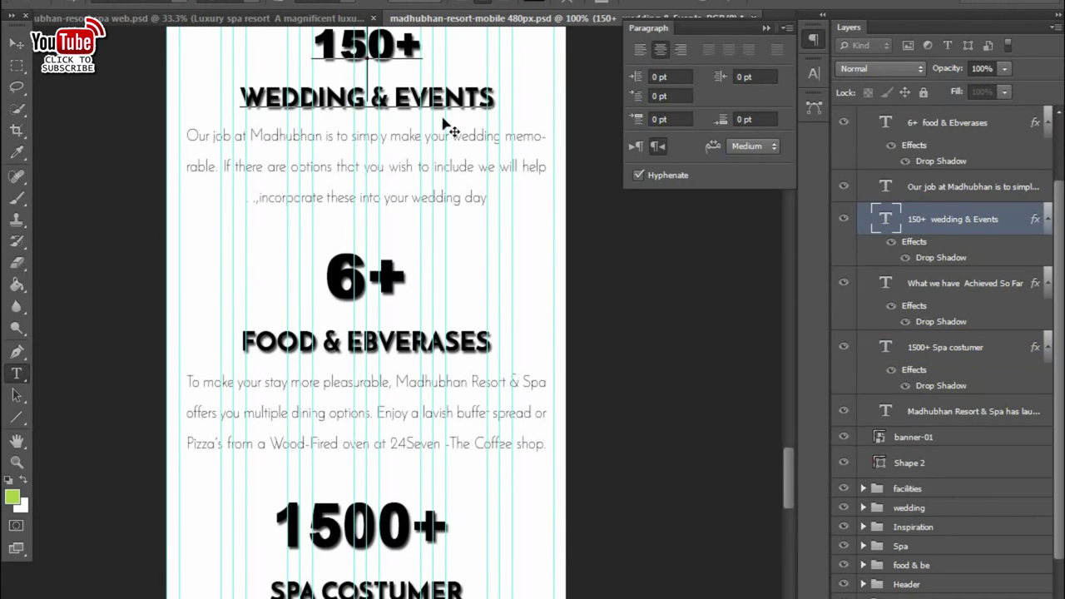
scroll(452, 97, up, 3)
drag(422, 113, 350, 61)
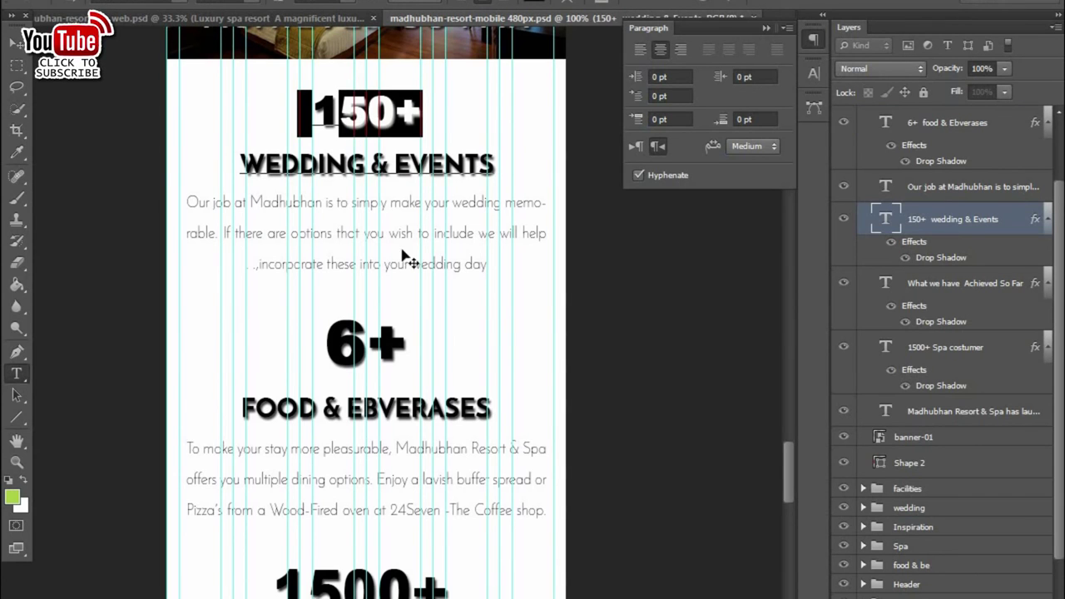
- Set the 1500+ number to the Black weight at about 60 pt
double_click(885, 347)
drag(473, 578, 218, 574)
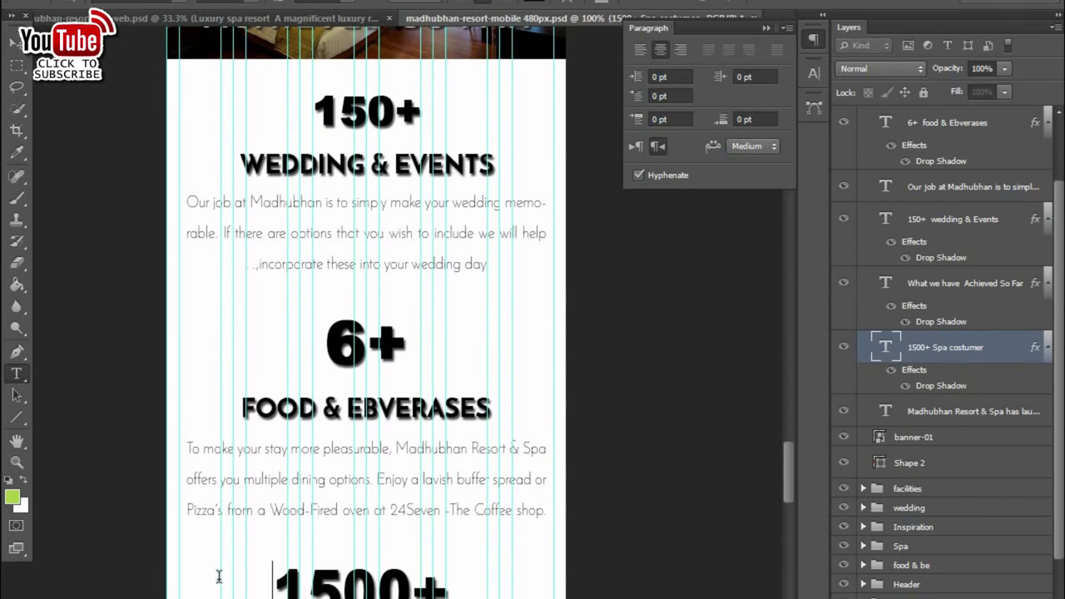
click(249, 3)
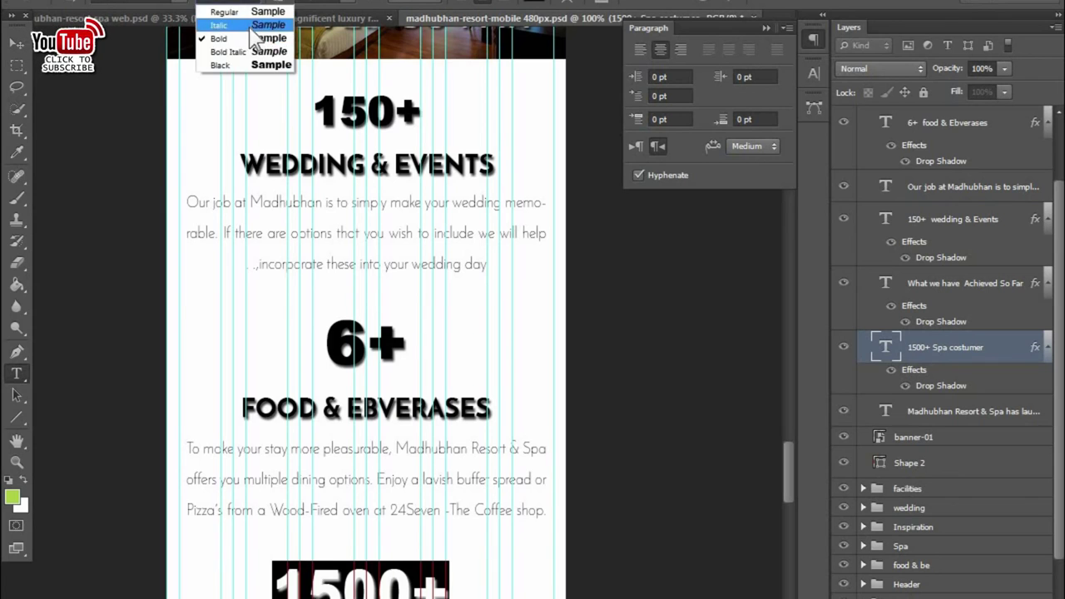
click(249, 73)
click(352, 8)
click(366, 255)
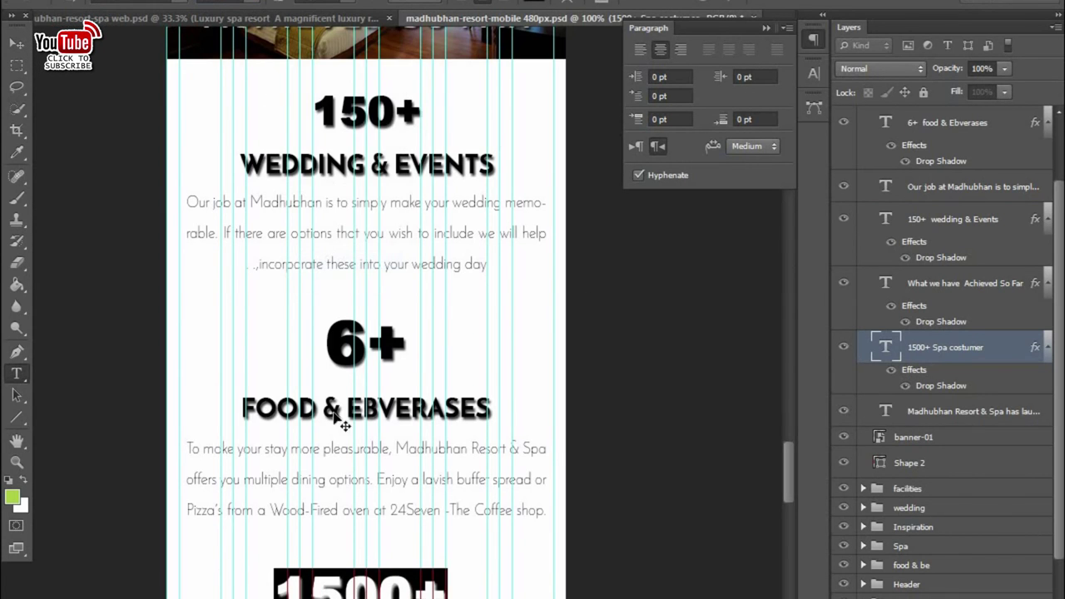
click(16, 43)
key(ctrl+minus)
key(ctrl+minus)
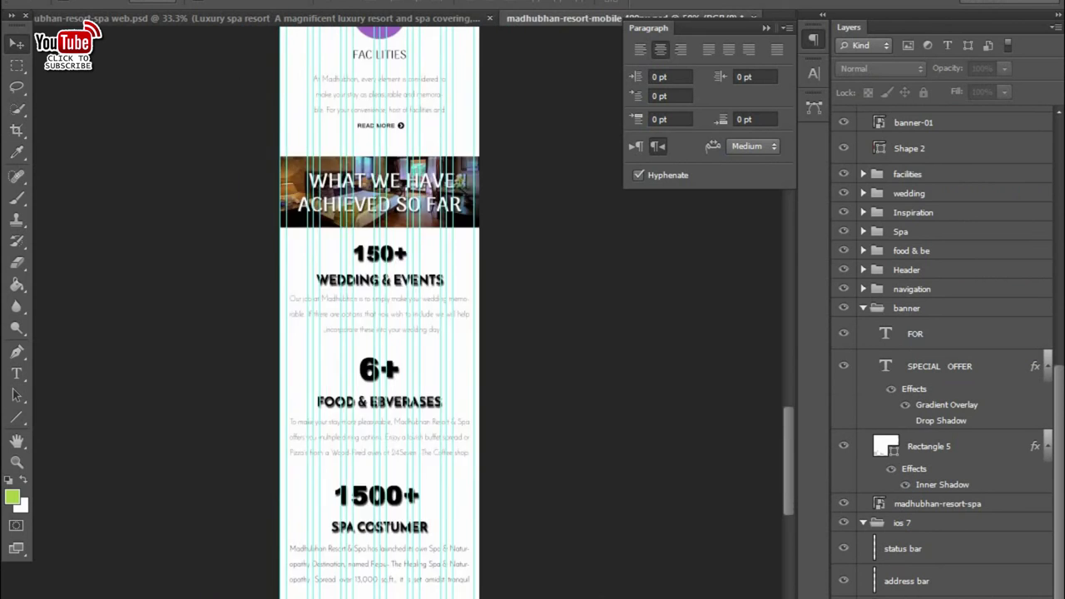
- Add vertical guides at about 28 px and 455 px
key(ctrl+minus)
scroll(409, 542, down, 2)
key(ctrl+plus)
scroll(374, 545, down, 3)
key(ctrl+plus)
key(ctrl+plus)
scroll(465, 490, down, 3)
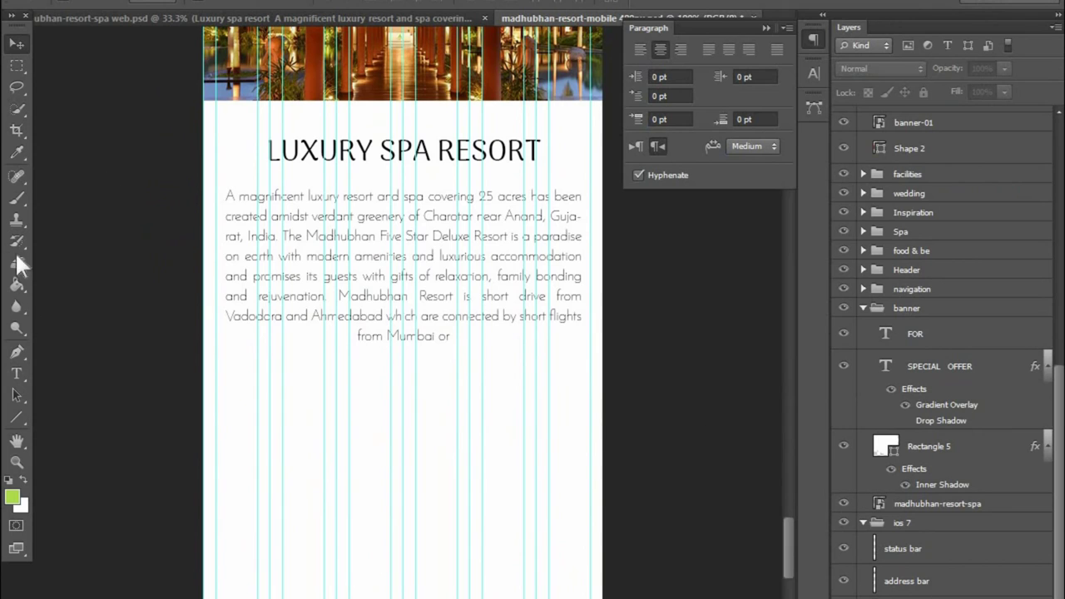
key(ctrl+r)
drag(36, 316, 221, 286)
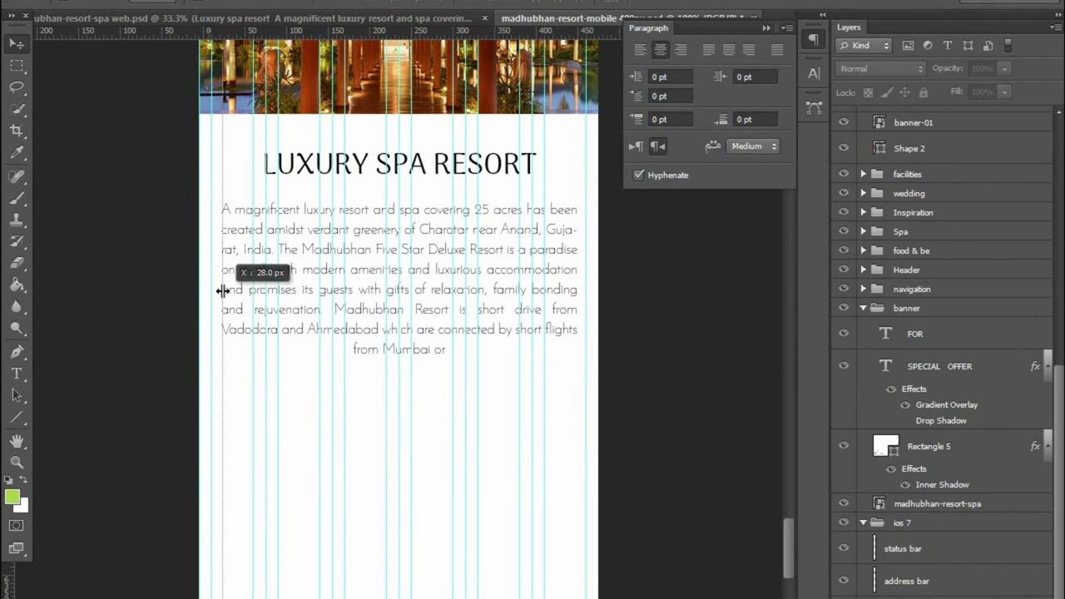
drag(33, 575, 577, 391)
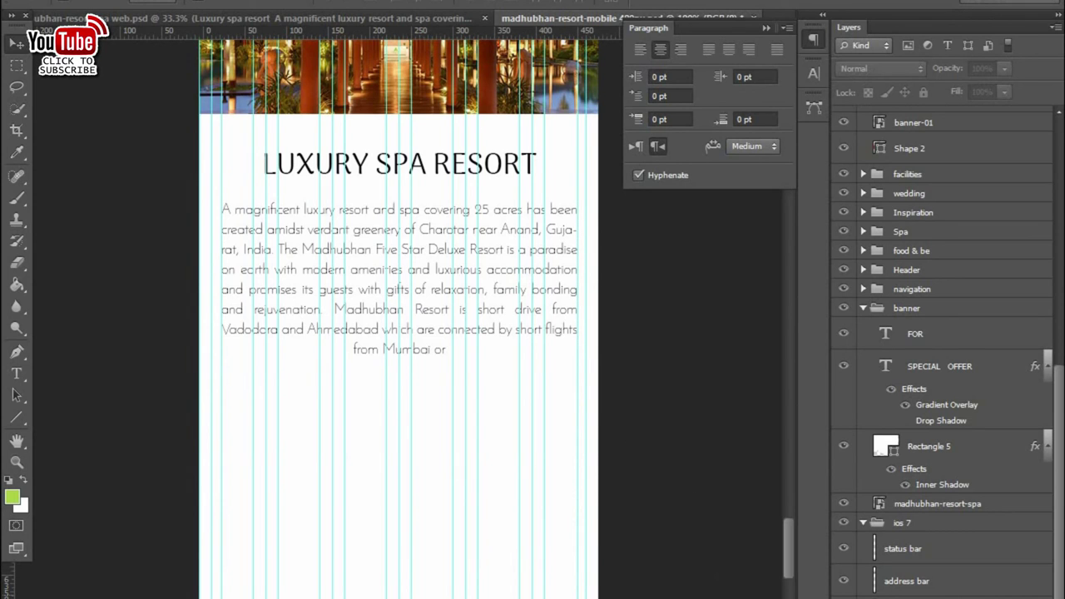
- Apply the Luxury Spa Resort paragraph box change and switch to the desktop web design
click(556, 329)
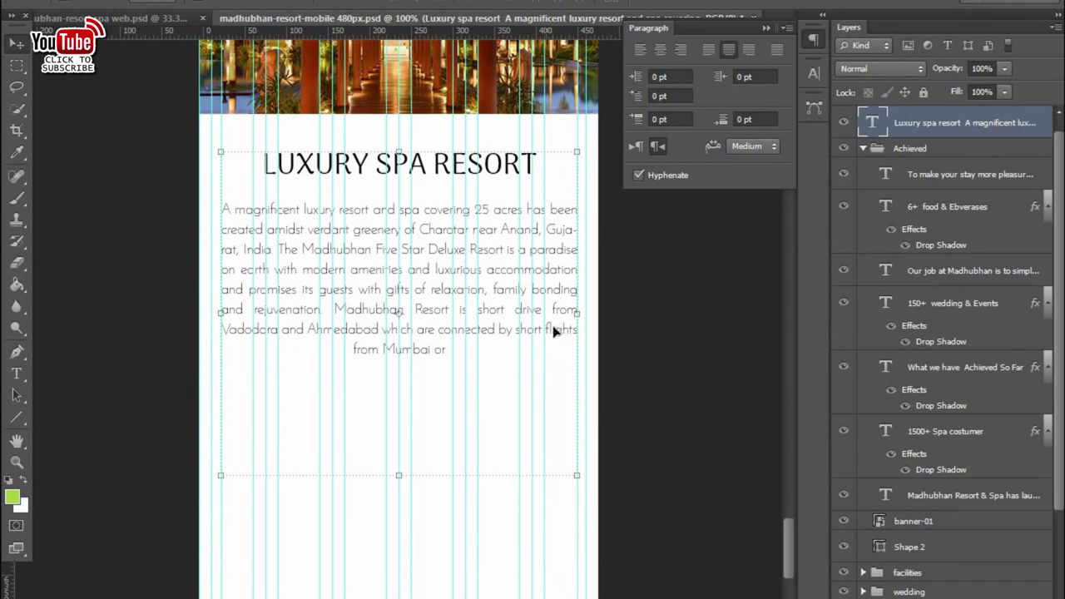
click(14, 44)
click(413, 252)
key(ctrl+Tab)
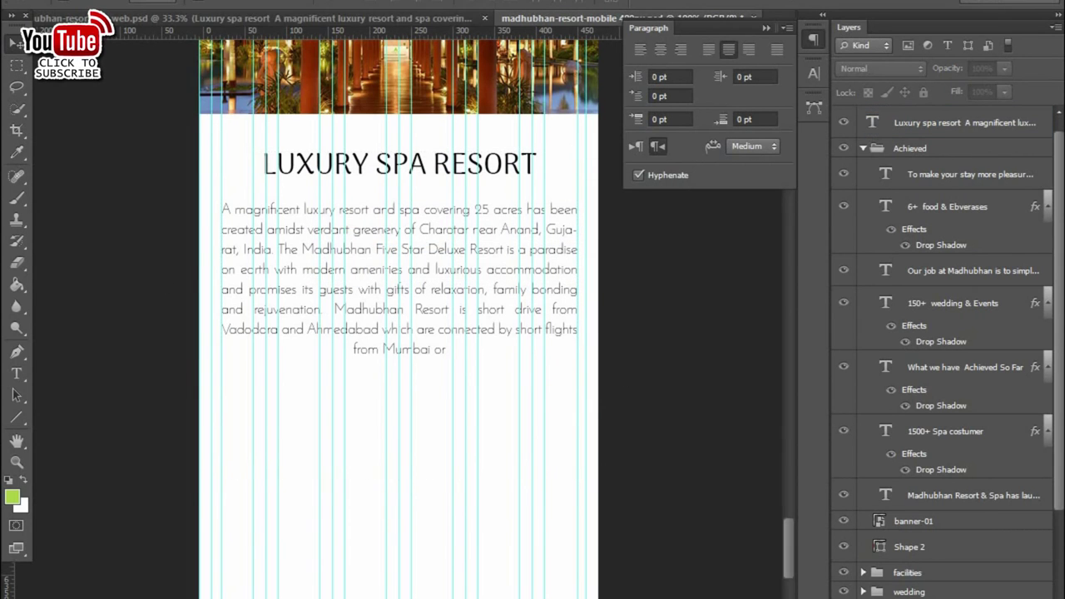
scroll(509, 319, down, 1)
click(280, 444)
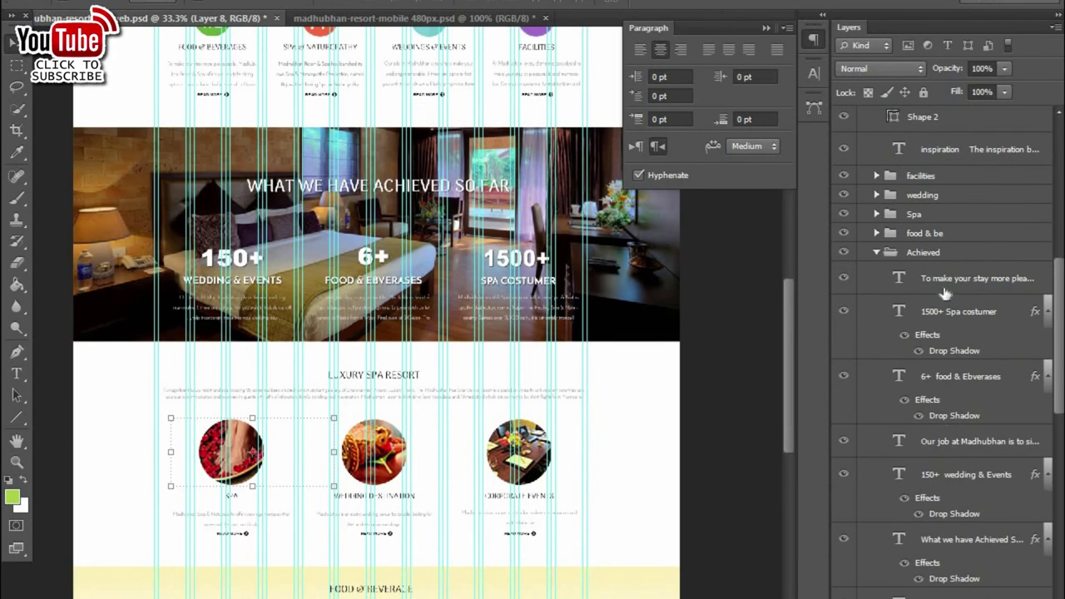
- Drag the spa group from the desktop design into the mobile page
scroll(903, 524, down, 2)
click(903, 520)
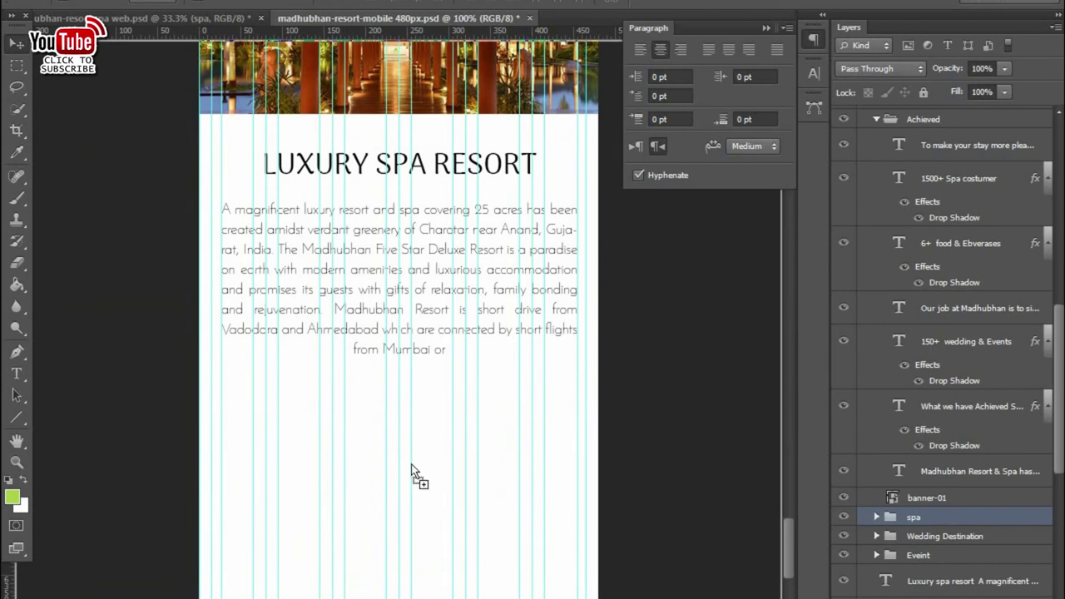
drag(275, 447, 416, 527)
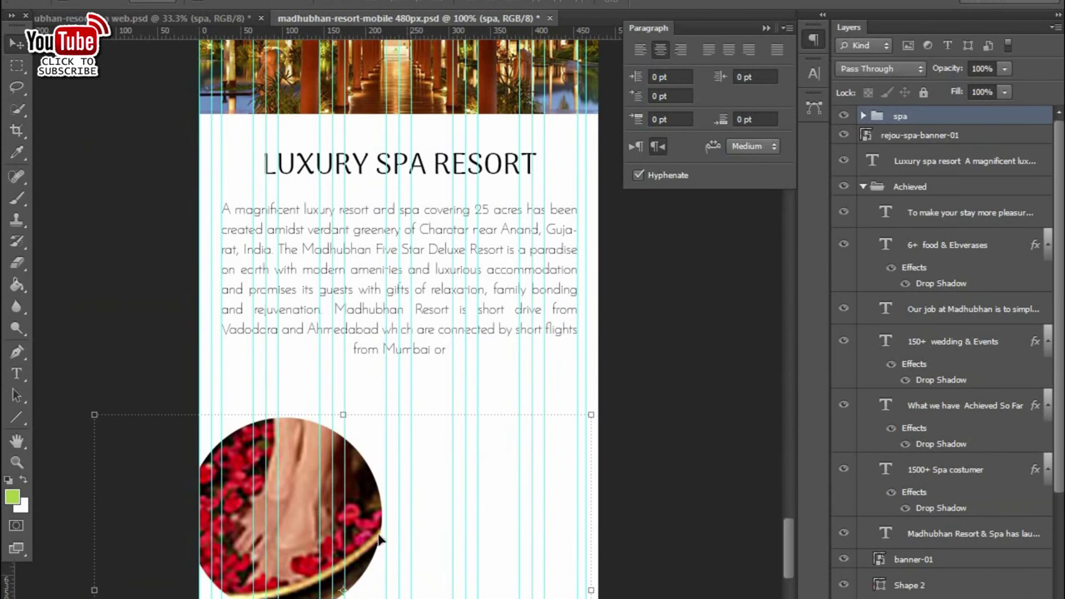
drag(349, 497, 353, 498)
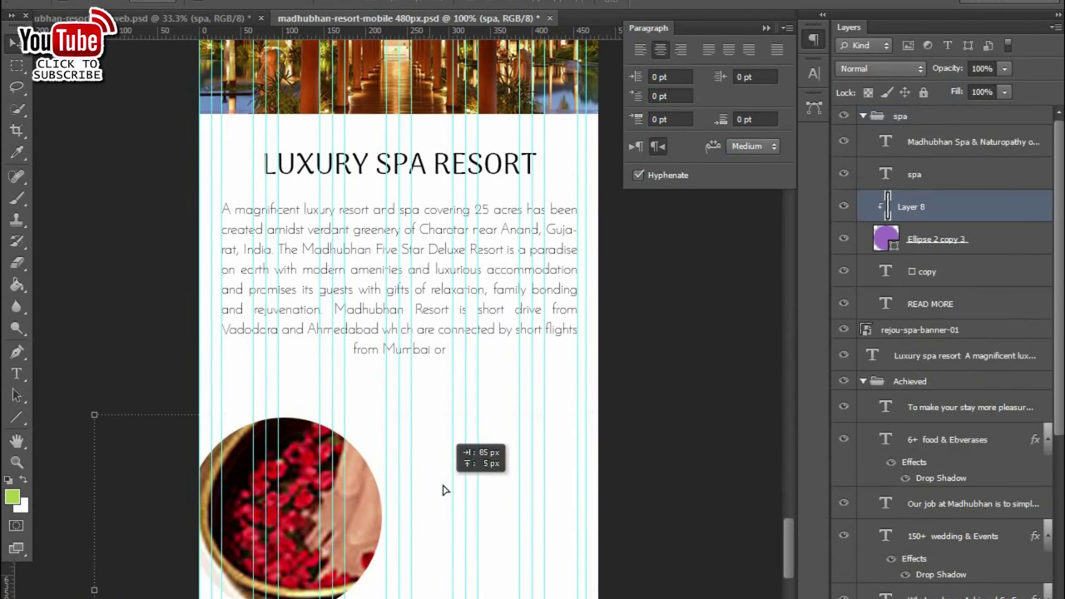
- Link the spa photo (Layer 8) with its circle Ellipse 2 copy 3
shift+click(919, 239)
right_click(932, 241)
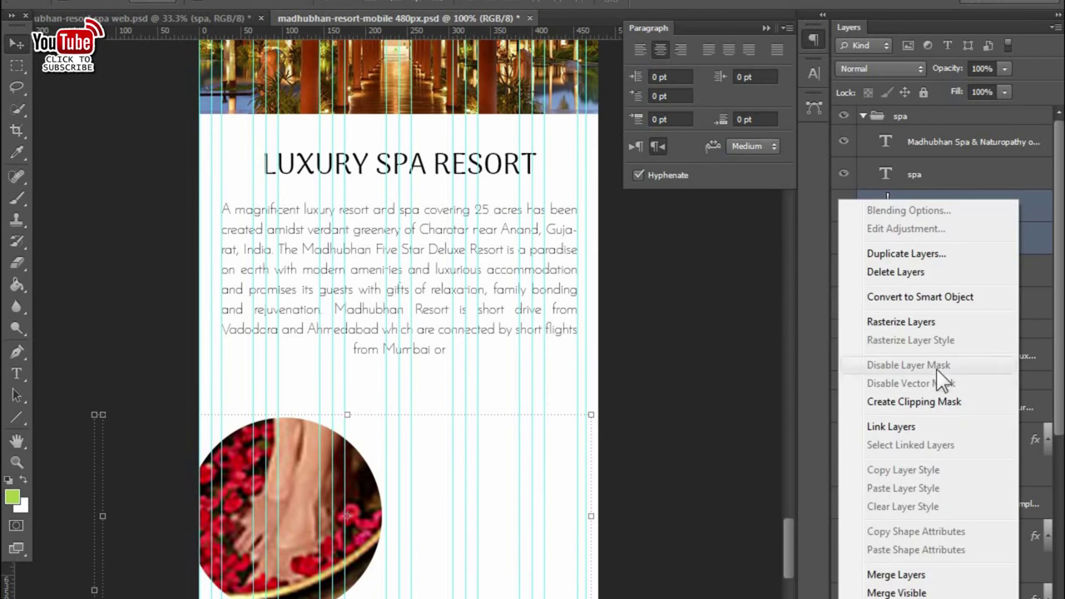
click(890, 426)
scroll(940, 291, down, 2)
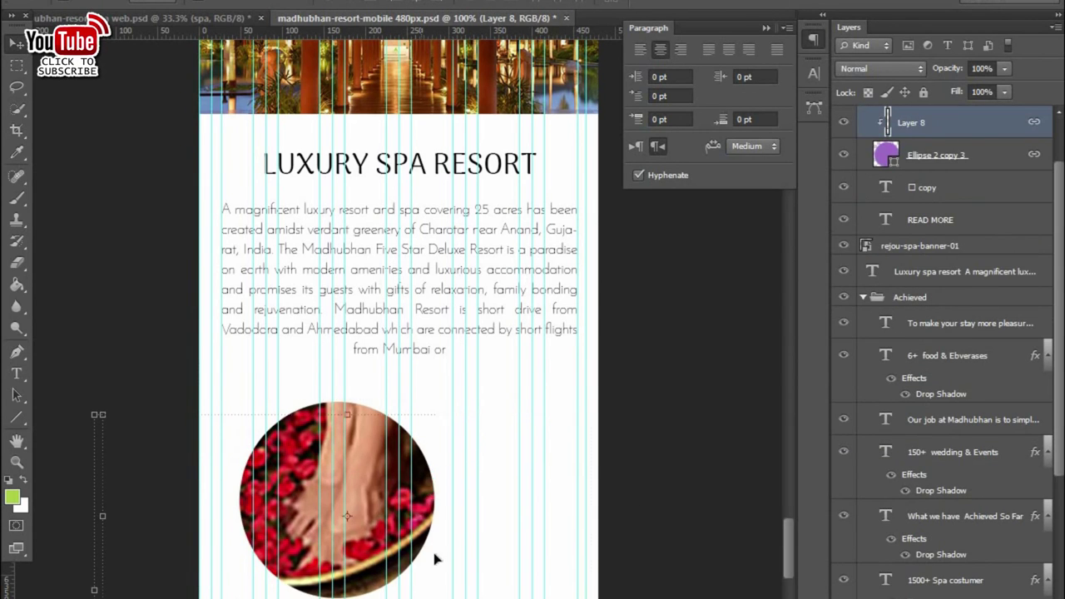
scroll(930, 175, up, 2)
click(862, 116)
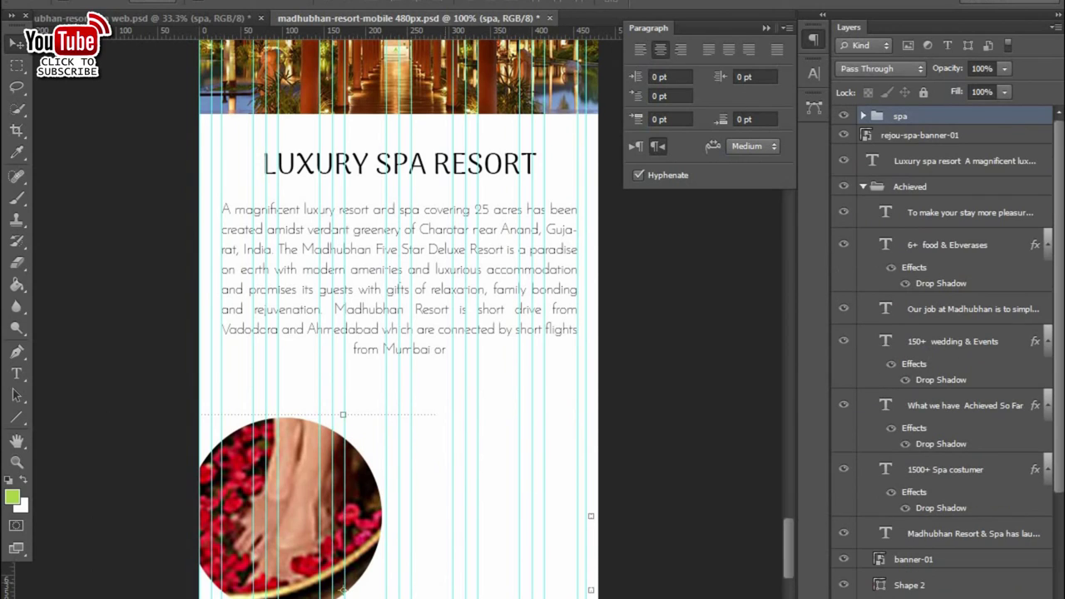
- Centre the Spa block below the Luxury Spa Resort text, then return to the desktop design
key(shift+Right)
key(shift+Right)
key(shift+Right)
key(shift+Right)
key(shift+Right)
key(shift+Right)
key(shift+Right)
key(shift+Right)
key(shift+Down)
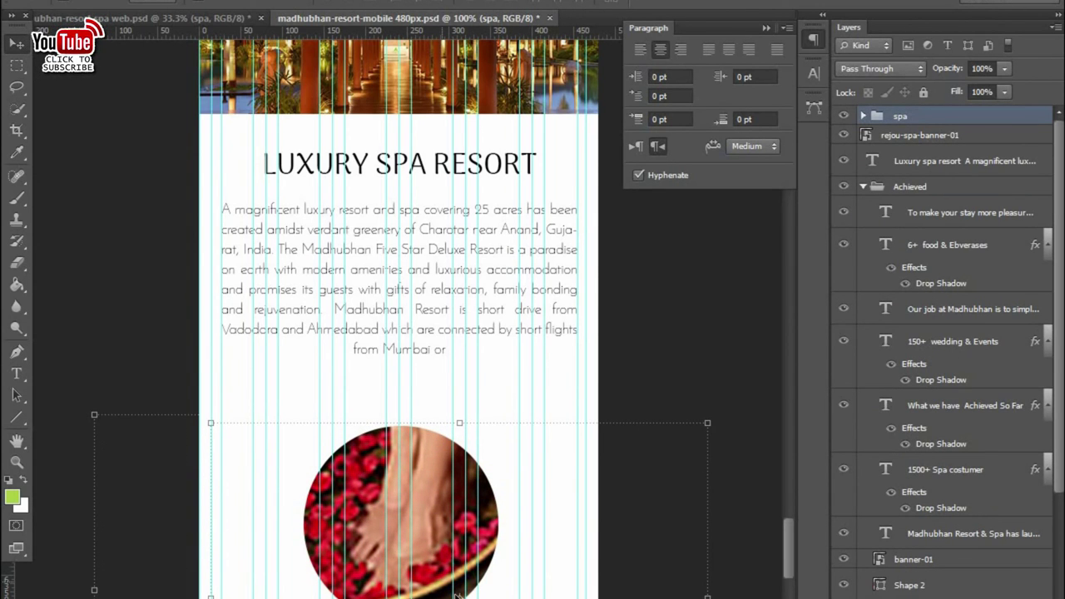
key(shift+Down)
key(ctrl+minus)
key(ctrl+minus)
key(ctrl+plus)
key(ctrl+plus)
scroll(430, 428, down, 5)
scroll(416, 514, down, 1)
scroll(416, 514, up, 2)
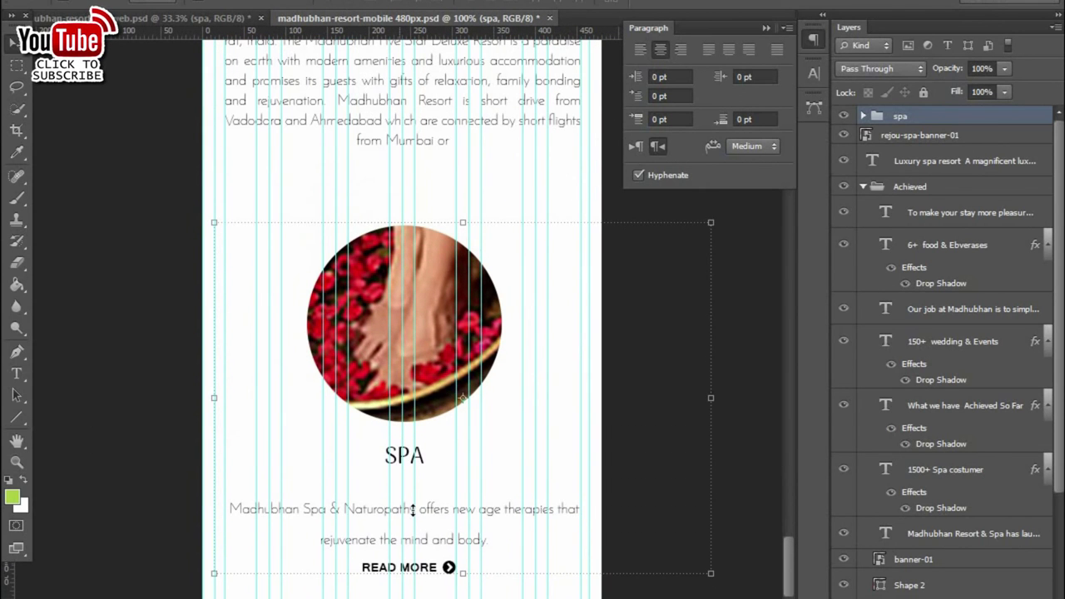
key(shift+Up)
key(shift+Up)
key(shift+Up)
key(shift+Up)
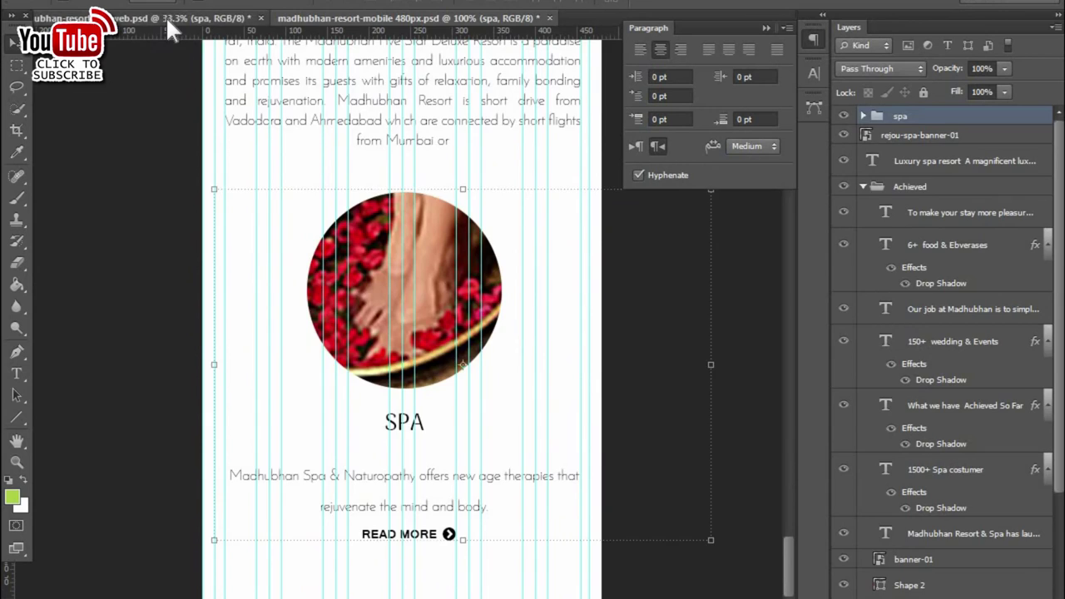
click(166, 15)
scroll(910, 240, down, 4)
scroll(910, 241, down, 3)
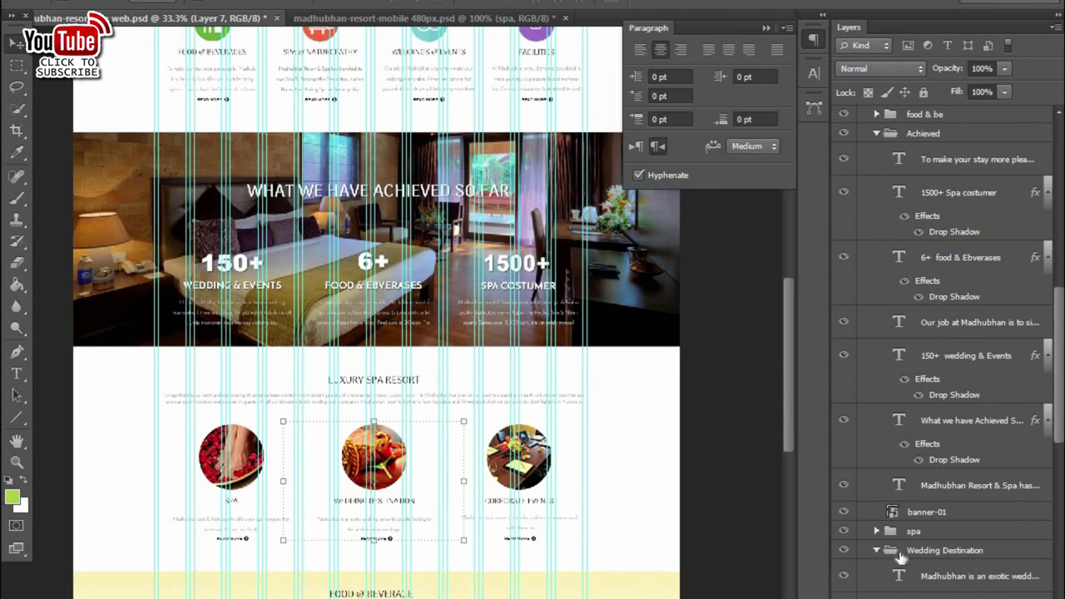
- Link the Wedding Destination photo with its circle and select the whole group
click(915, 550)
click(876, 549)
click(940, 568)
right_click(883, 569)
click(936, 314)
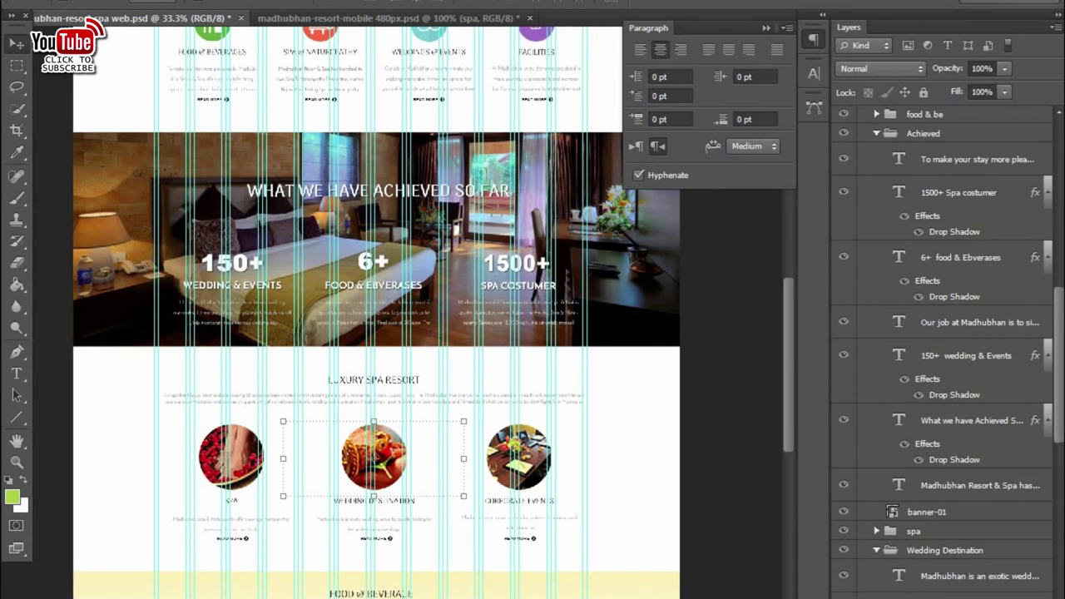
scroll(915, 375, down, 3)
scroll(915, 374, down, 3)
click(930, 358)
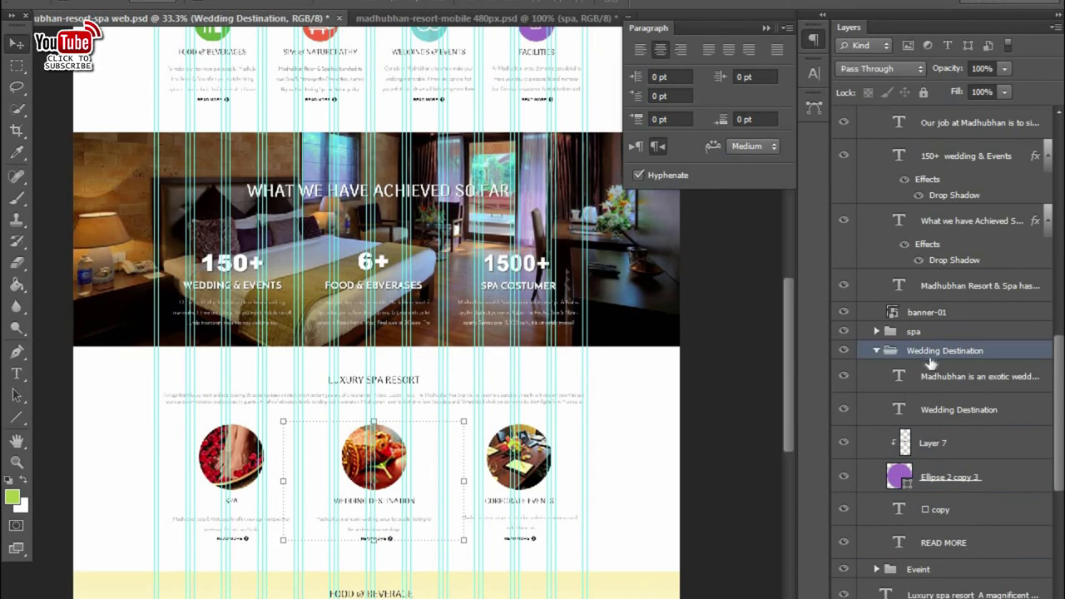
- Drag the Wedding Destination block into the mobile page, roughly under the Spa block
mouse_move(376, 463)
mouse_down()
mouse_move(394, 17)
mouse_move(391, 499)
mouse_up()
scroll(486, 450, down, 3)
scroll(487, 449, down, 2)
key(shift+Right)
key(shift+Right)
key(shift+Right)
key(shift+Right)
key(shift+Right)
key(shift+Down)
key(shift+Down)
key(shift+Down)
key(shift+Down)
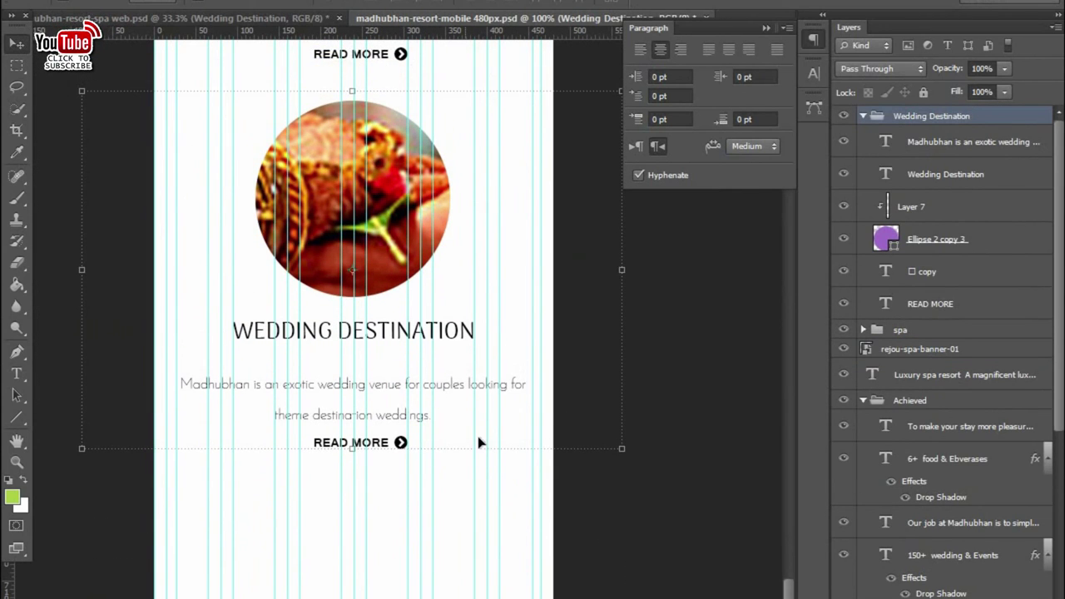
- Fine-tune the Wedding Destination block so it sits centred directly beneath Spa
key(ctrl+minus)
key(ctrl+minus)
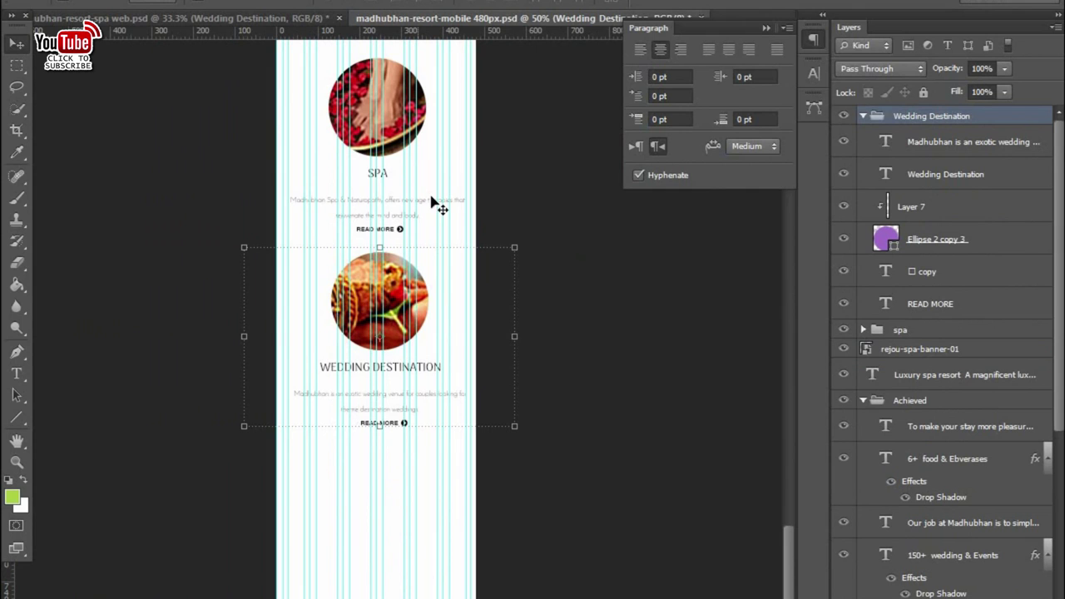
key(Left)
key(Left)
key(Left)
key(Left)
key(Left)
key(Left)
key(Down)
key(Down)
key(Down)
key(Down)
key(Down)
scroll(432, 204, up, 1)
scroll(405, 242, up, 3)
scroll(399, 309, up, 2)
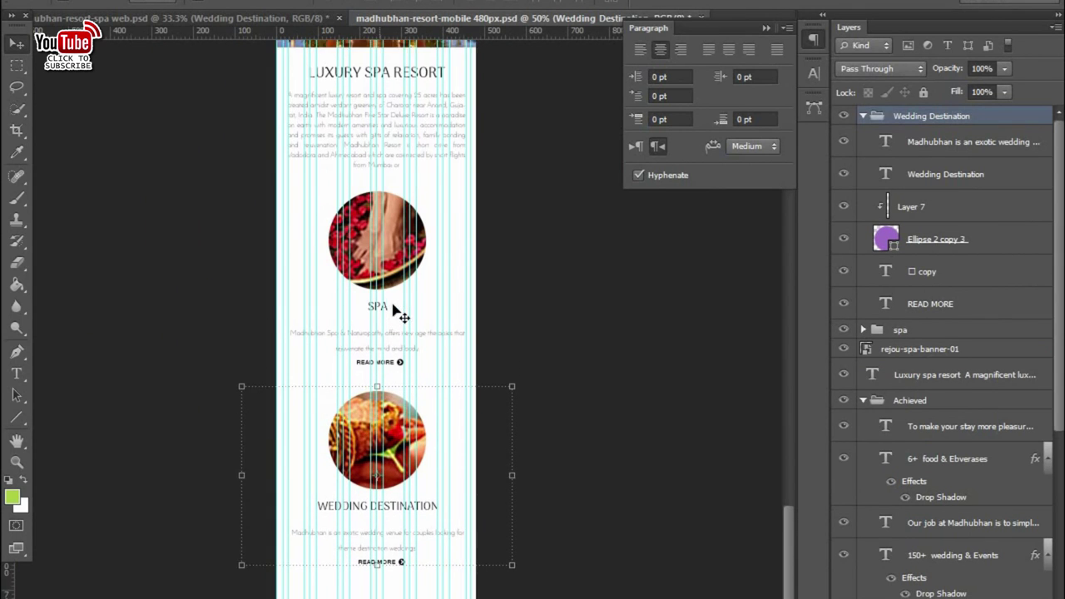
scroll(398, 318, down, 2)
scroll(400, 316, down, 1)
scroll(399, 317, down, 1)
scroll(400, 316, down, 2)
- In the web layout document, rename the misspelled Eveint group to Event
click(317, 11)
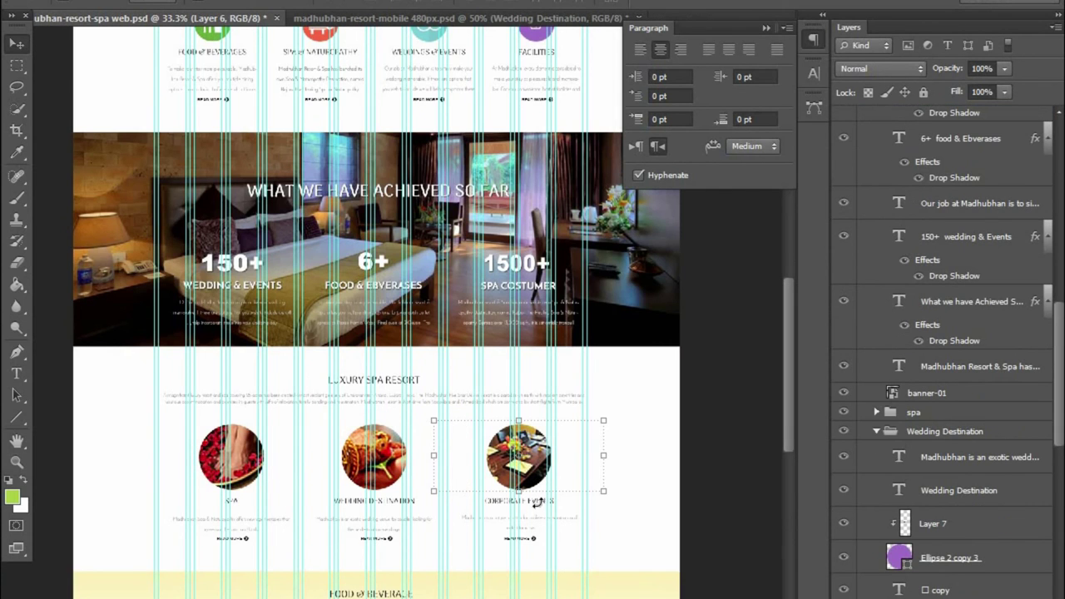
scroll(891, 431, down, 1)
scroll(892, 431, down, 4)
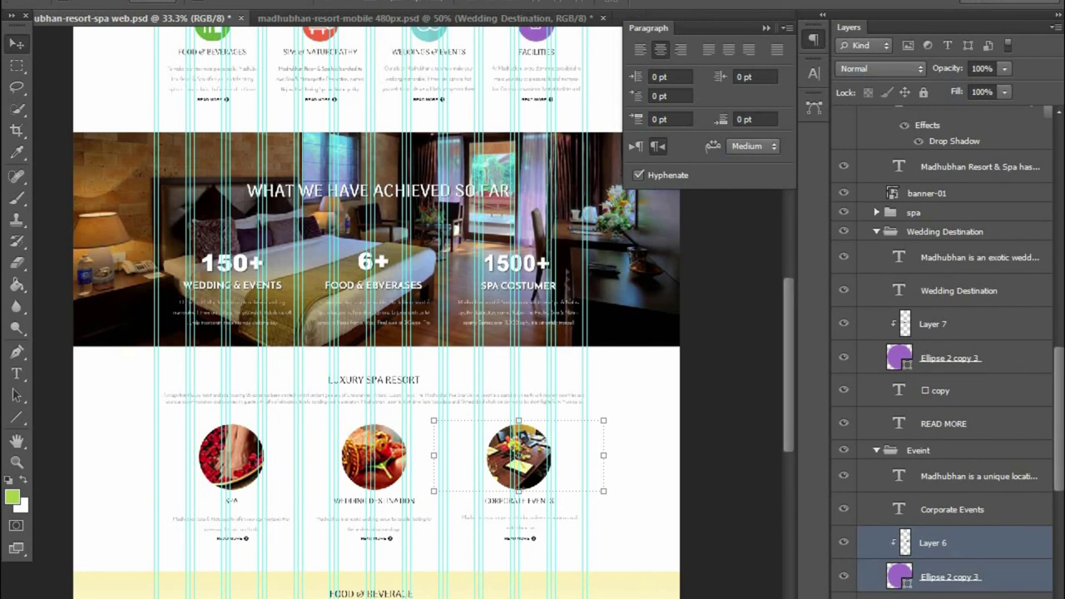
click(880, 456)
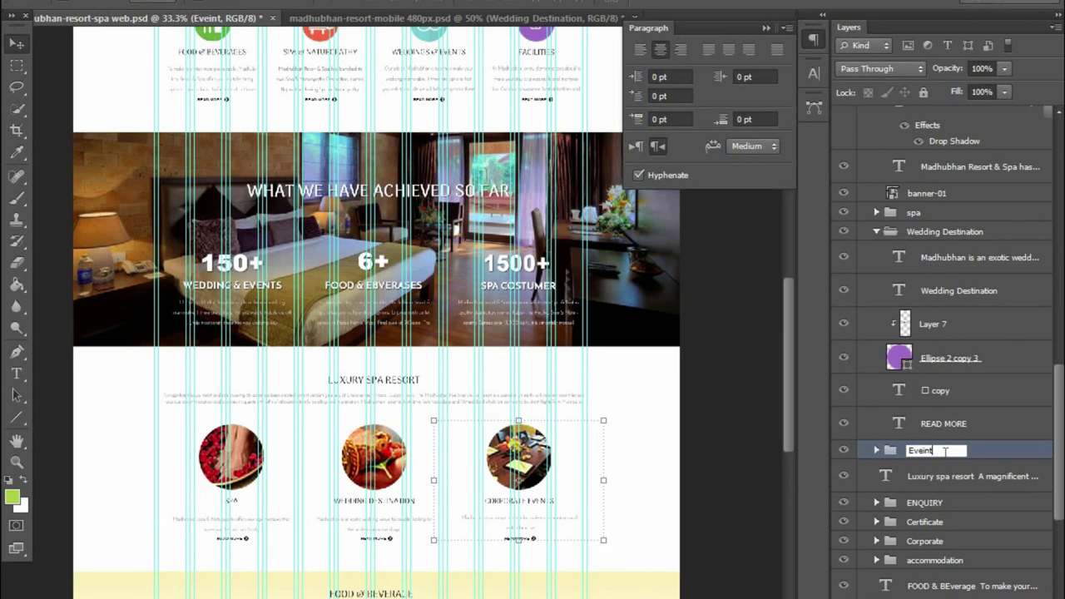
key(Return)
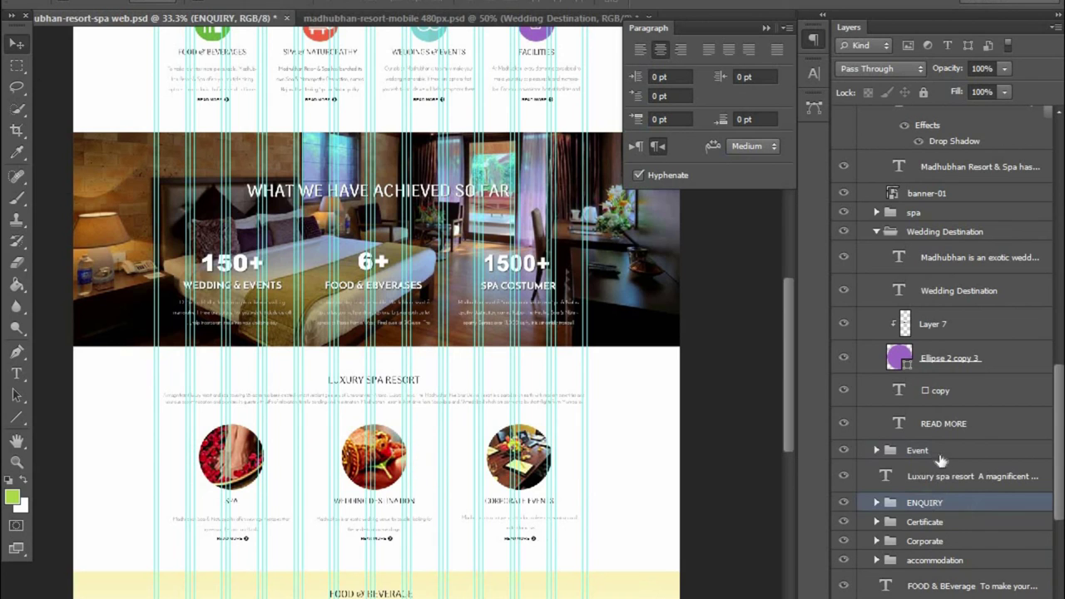
click(877, 450)
click(876, 450)
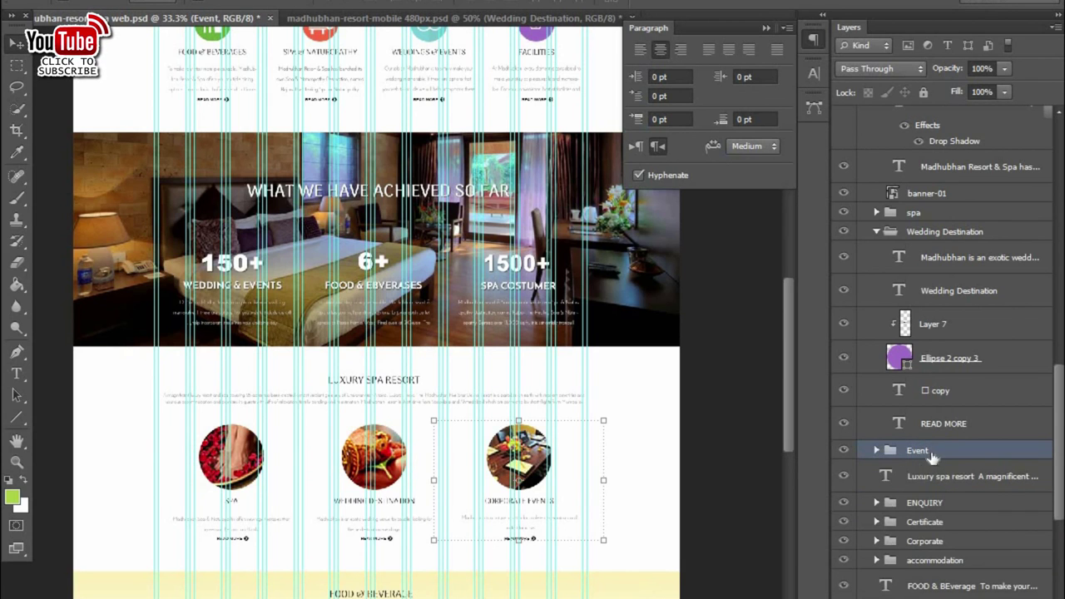
- Drag the Event group's Corporate Events block from web.psd into the mobile page, undoing a stray ellipse copy
drag(536, 482, 479, 591)
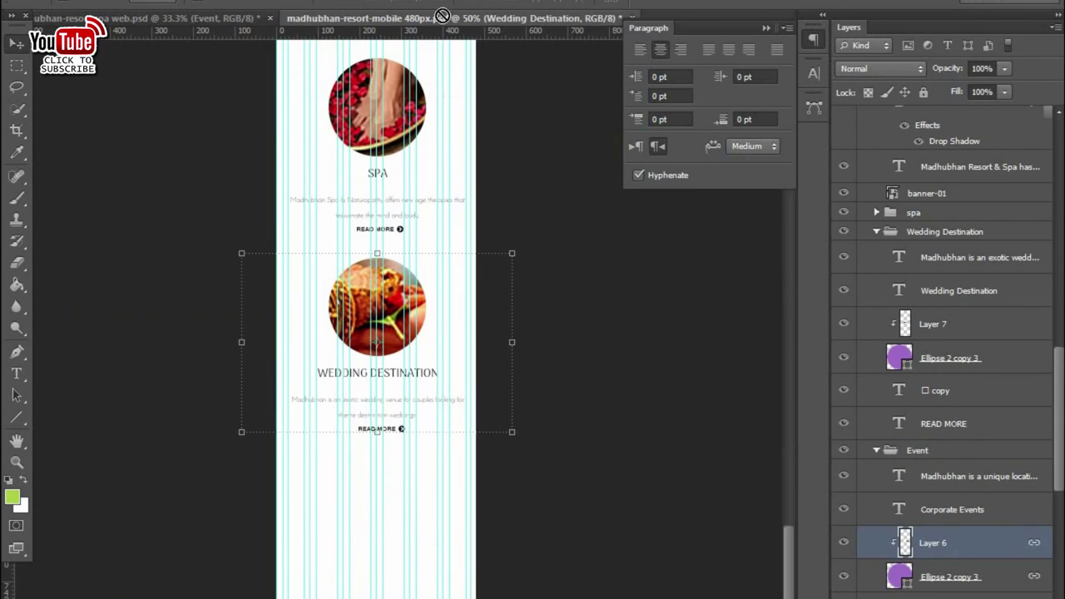
key(ctrl+z)
click(221, 17)
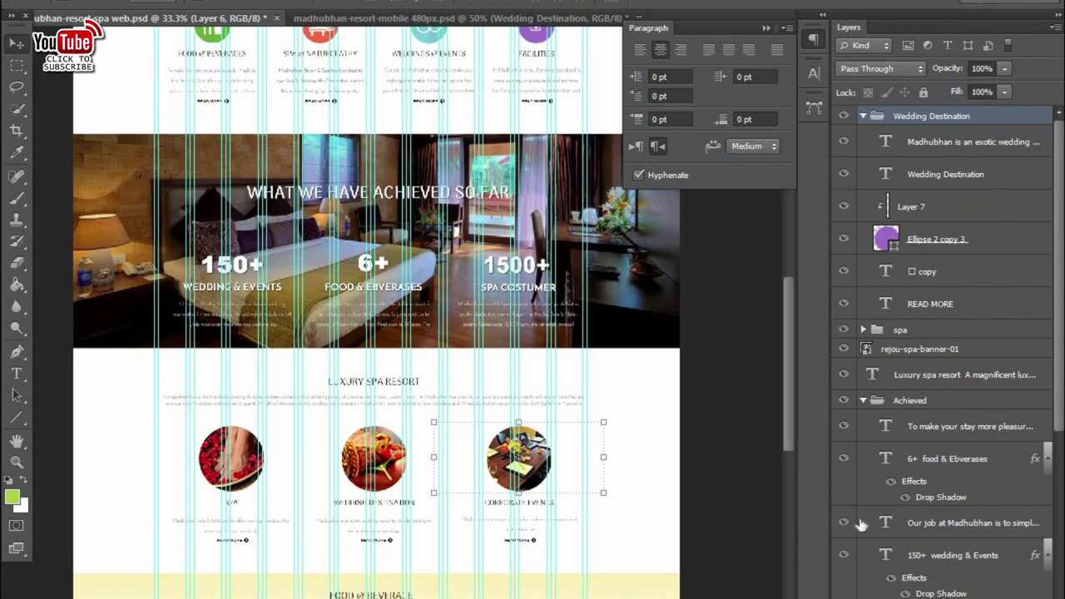
click(518, 482)
drag(532, 352, 399, 564)
- Nudge the Corporate Events block right, up and left to sit below Wedding Destination
key(shift+Right)
key(shift+Right)
key(shift+Right)
key(shift+Right)
key(shift+Up)
key(shift+Up)
key(shift+Up)
key(shift+Up)
key(shift+Up)
key(shift+Left)
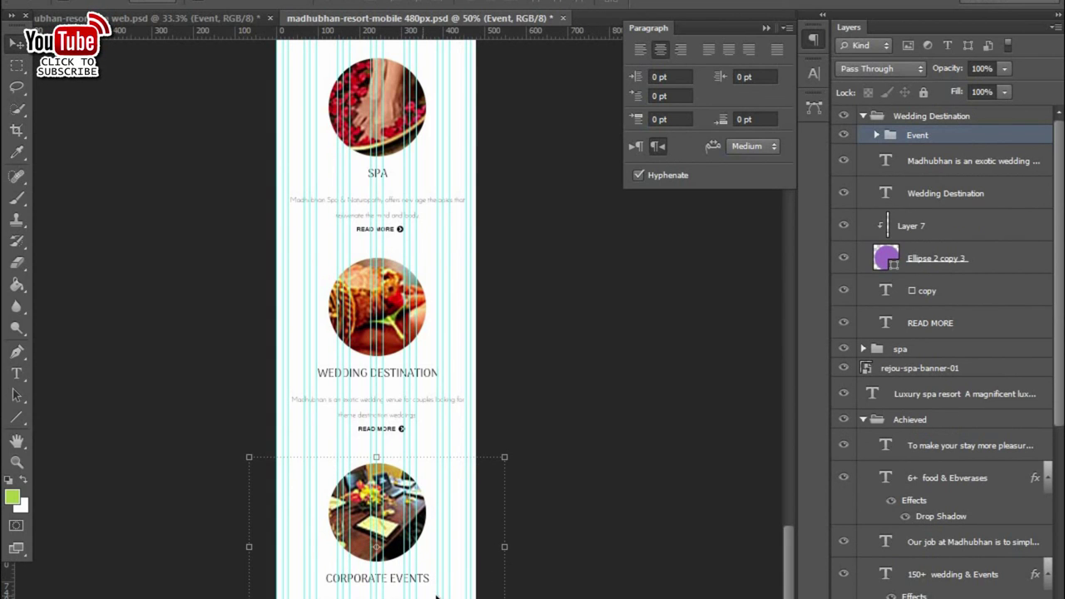
click(435, 595)
scroll(435, 499, up, 2)
scroll(435, 499, down, 3)
scroll(376, 316, down, 2)
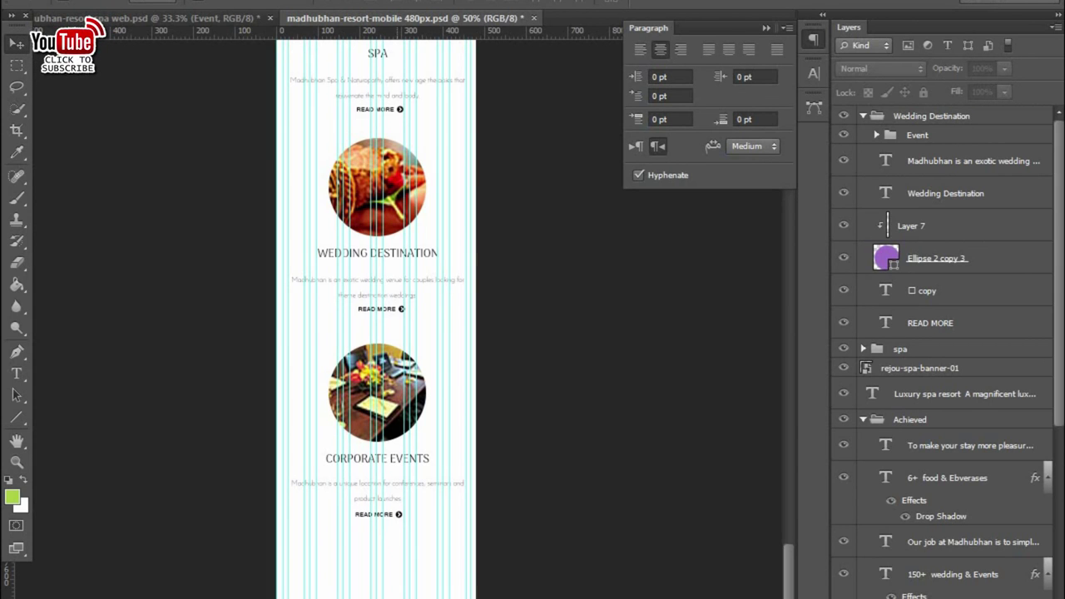
drag(467, 416, 467, 522)
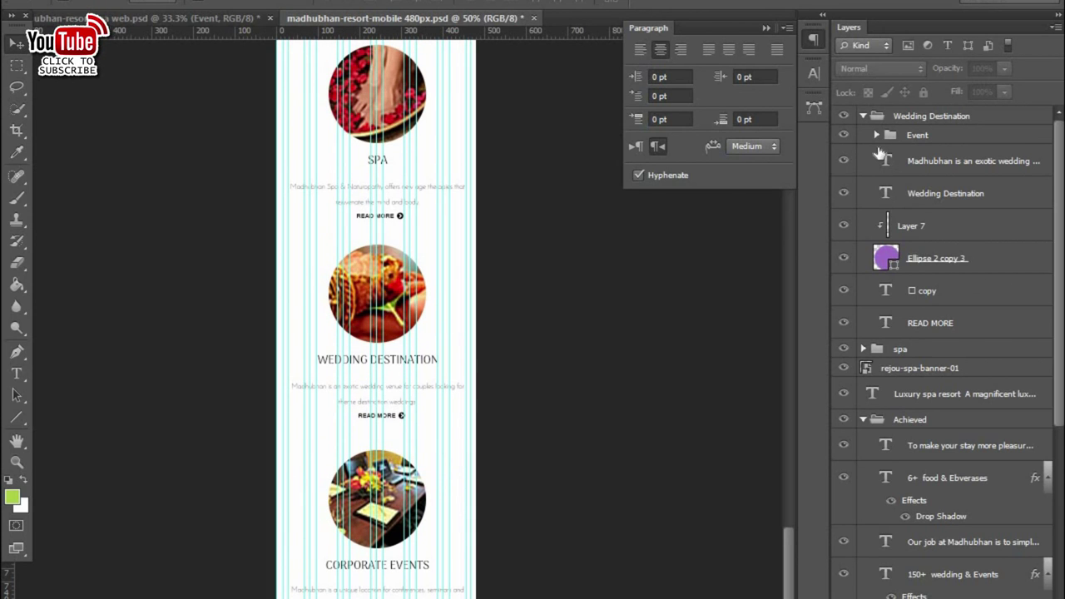
click(862, 348)
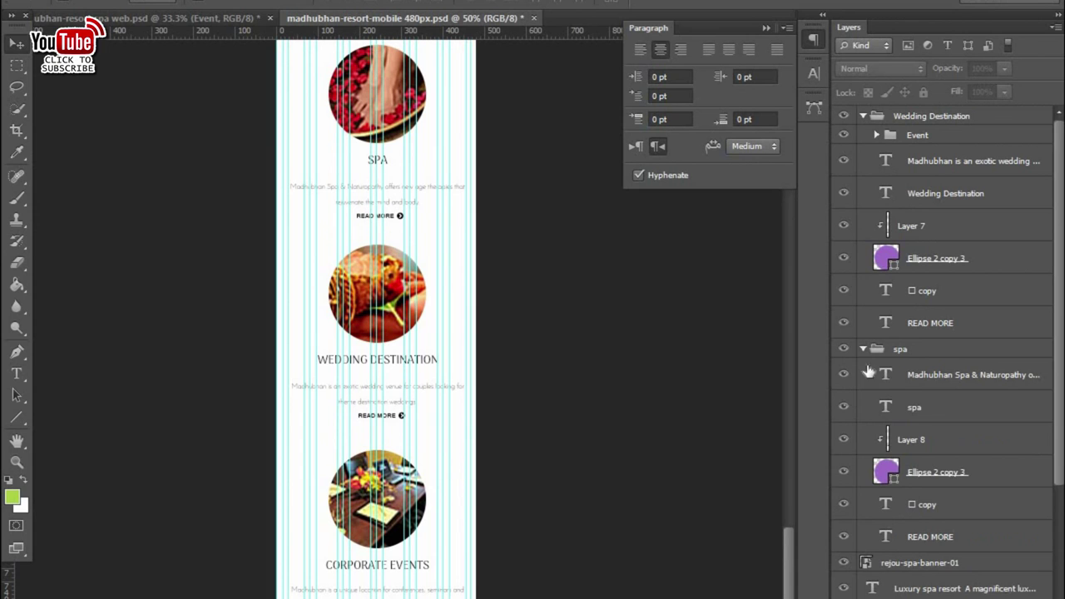
click(862, 349)
click(956, 370)
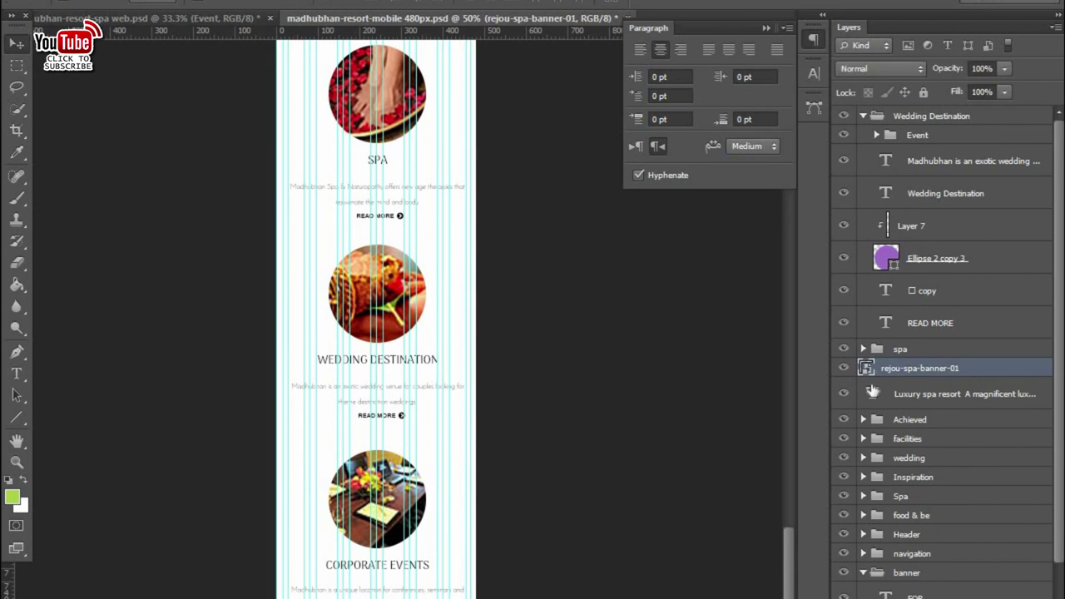
click(744, 226)
double_click(865, 368)
click(535, 296)
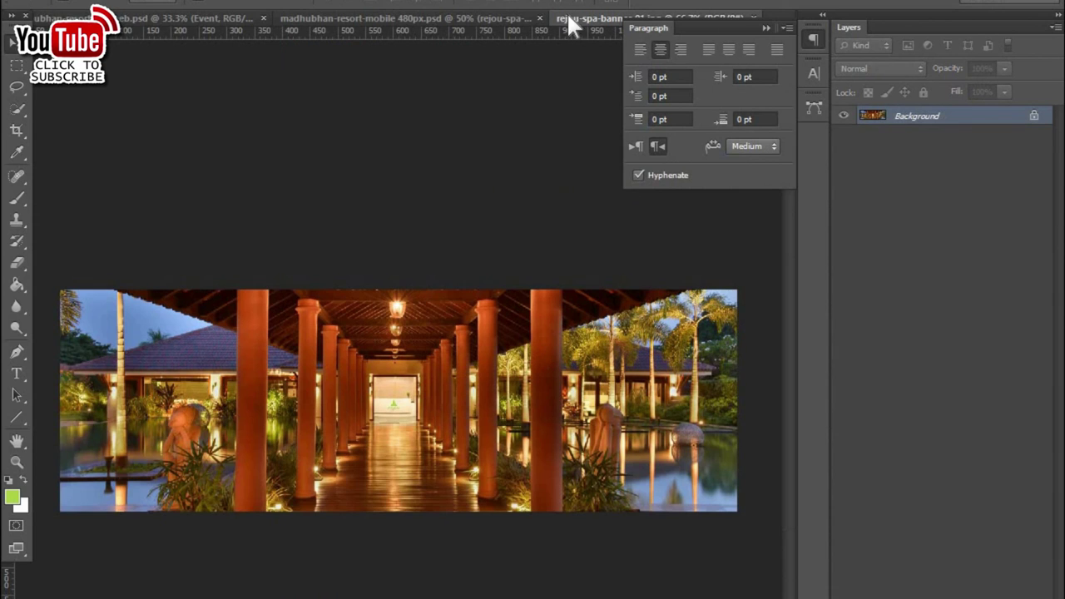
click(752, 17)
click(920, 349)
click(876, 134)
click(863, 115)
scroll(660, 385, up, 1)
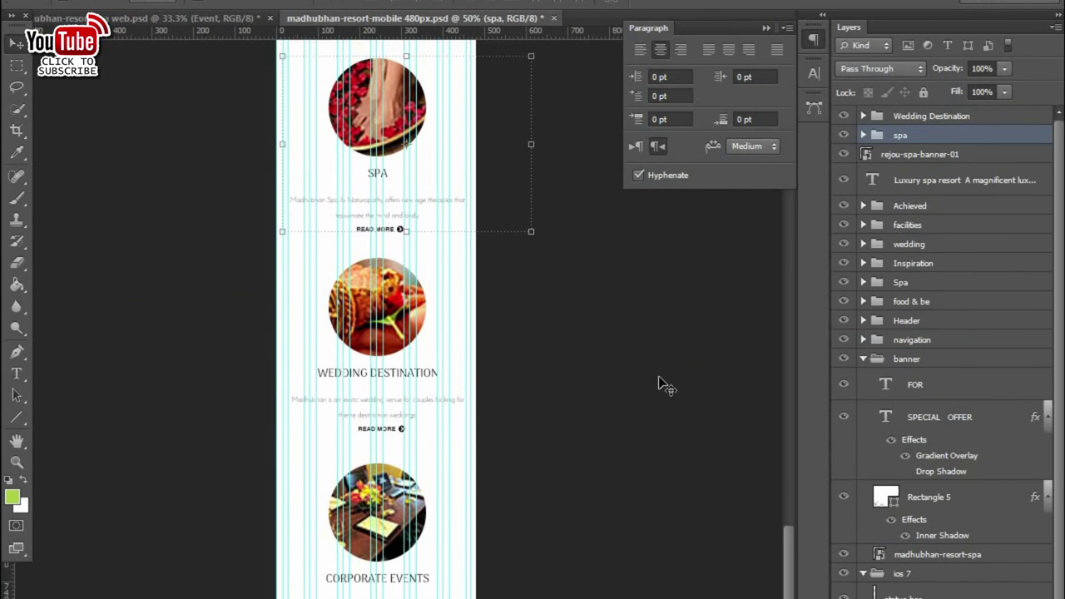
scroll(661, 385, up, 2)
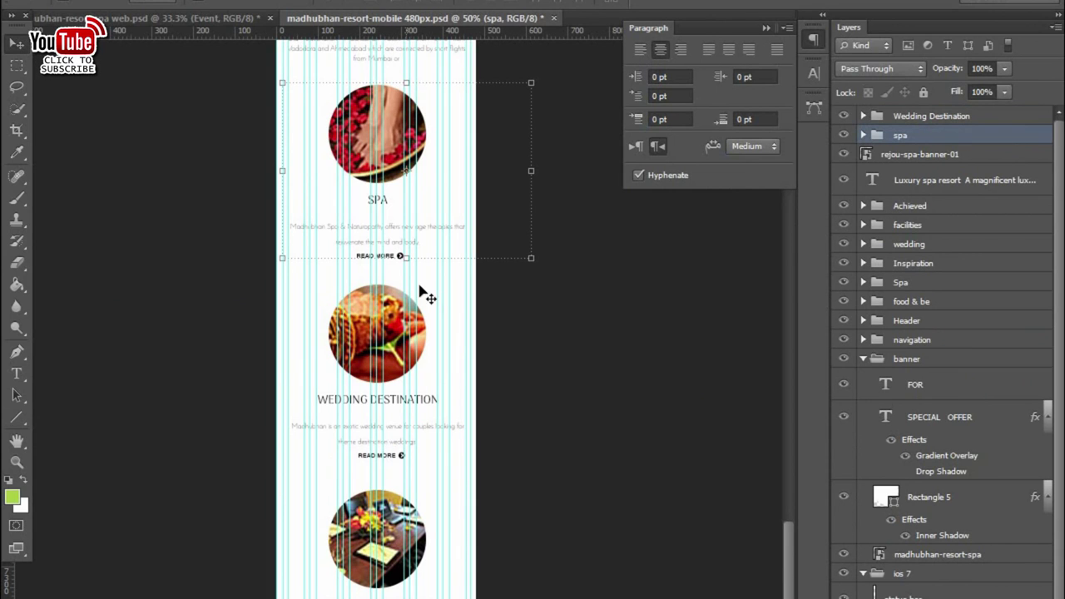
click(951, 118)
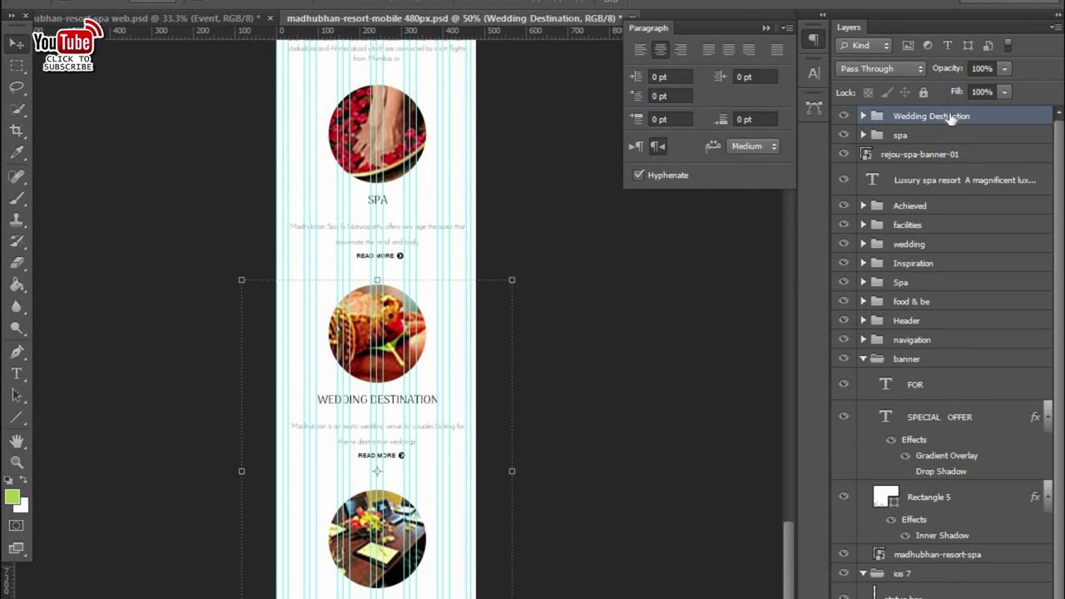
click(863, 116)
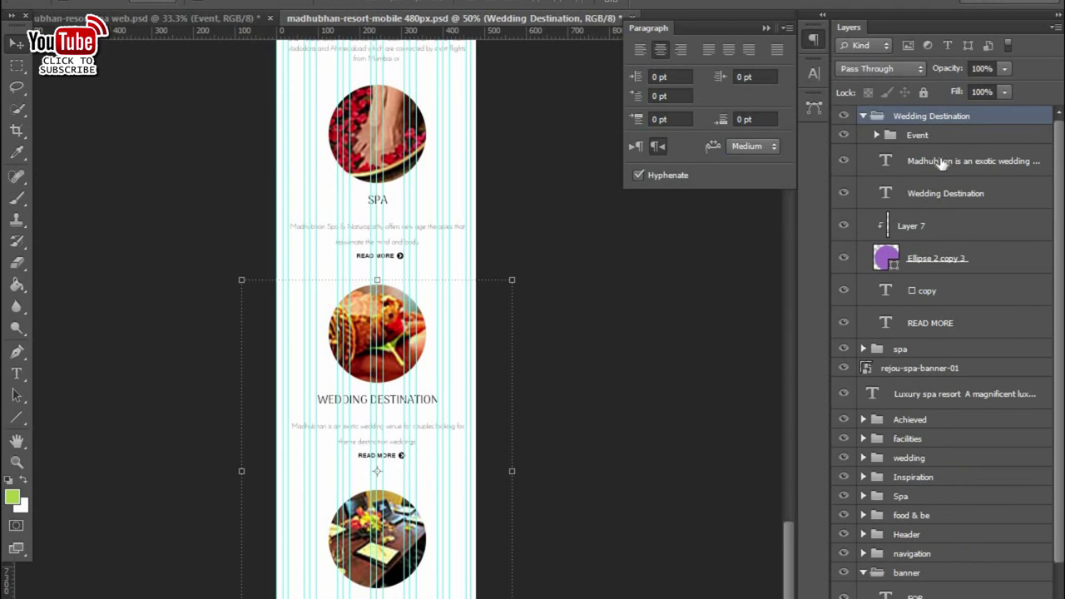
click(915, 226)
click(924, 257)
click(923, 290)
click(925, 322)
click(915, 167)
click(915, 193)
click(918, 160)
click(921, 140)
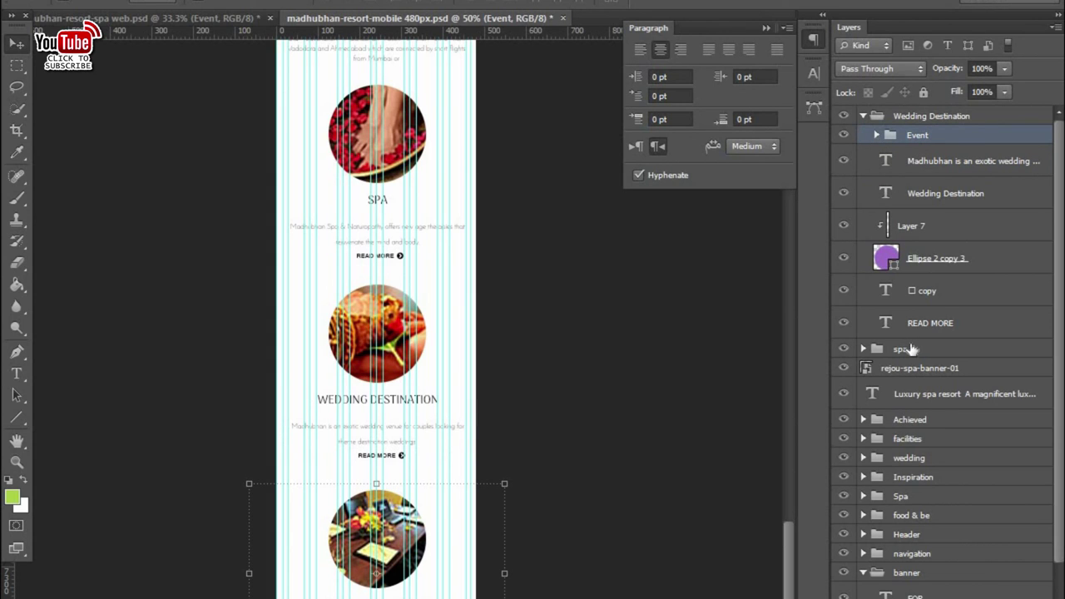
click(875, 136)
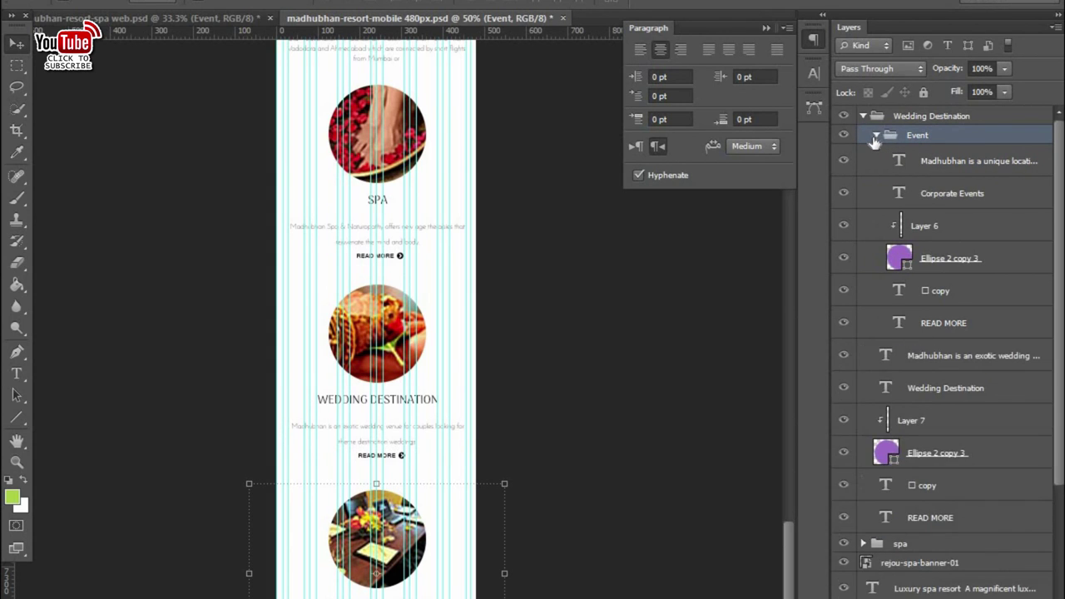
click(875, 135)
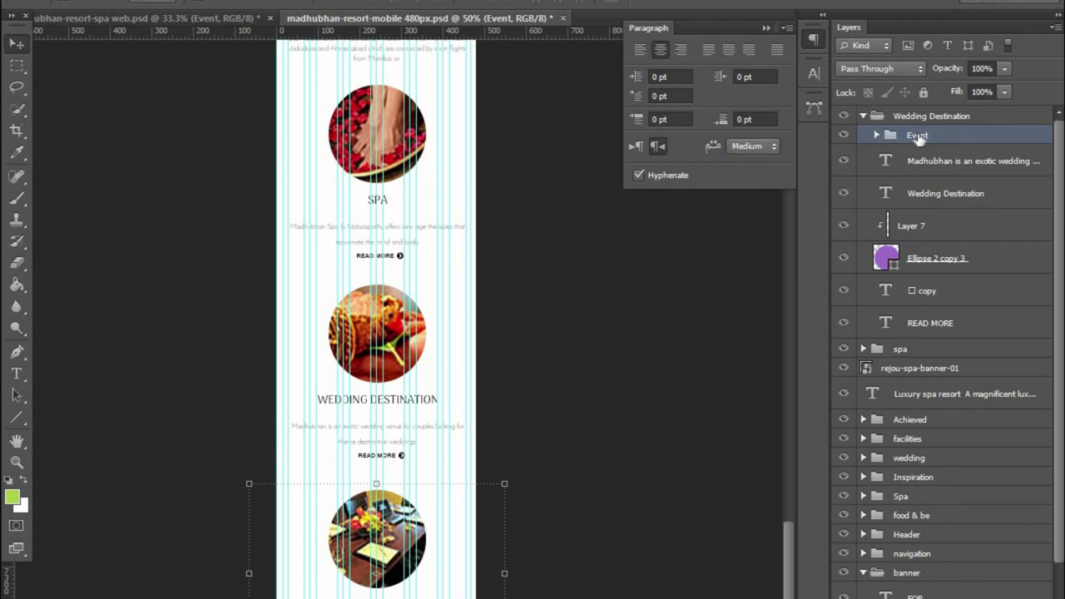
drag(918, 138, 919, 121)
- Collapse Wedding Destination and arrange Event, Wedding Destination and spa as separate top-level groups
click(862, 134)
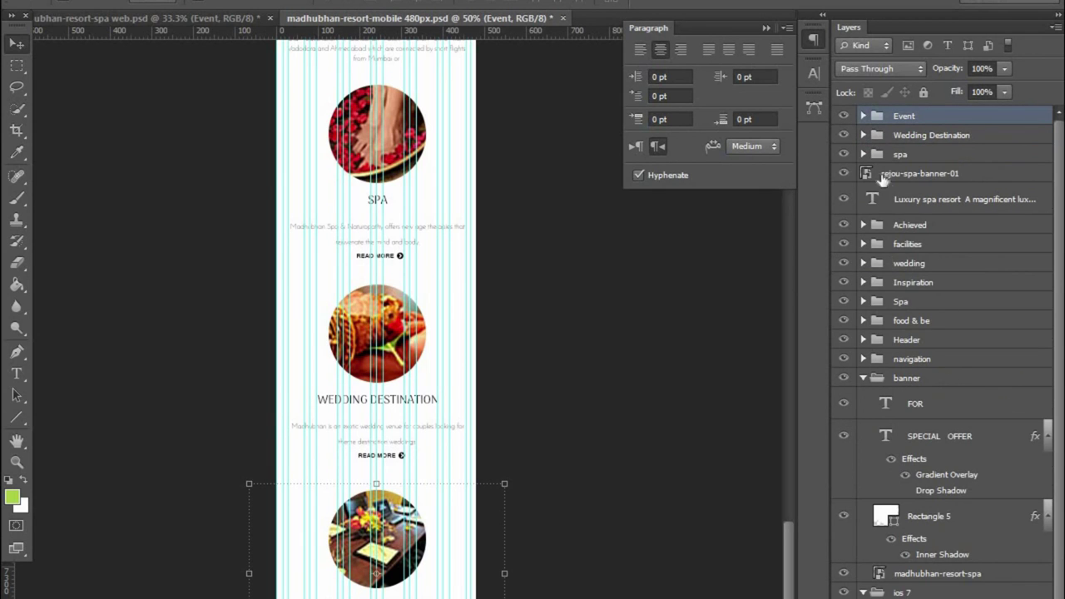
click(890, 135)
click(887, 157)
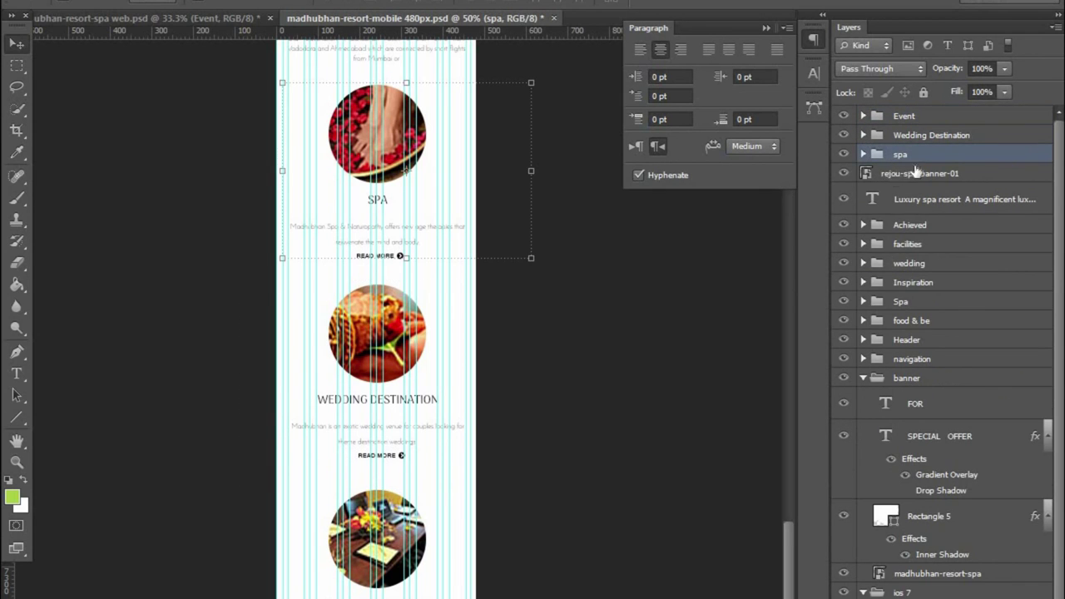
shift+click(903, 116)
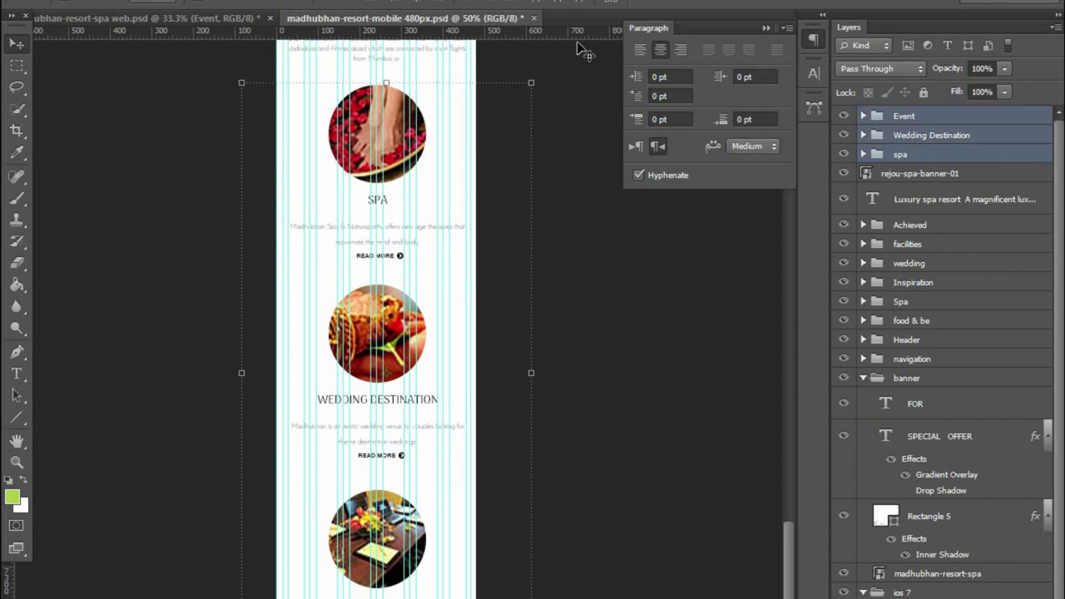
click(661, 363)
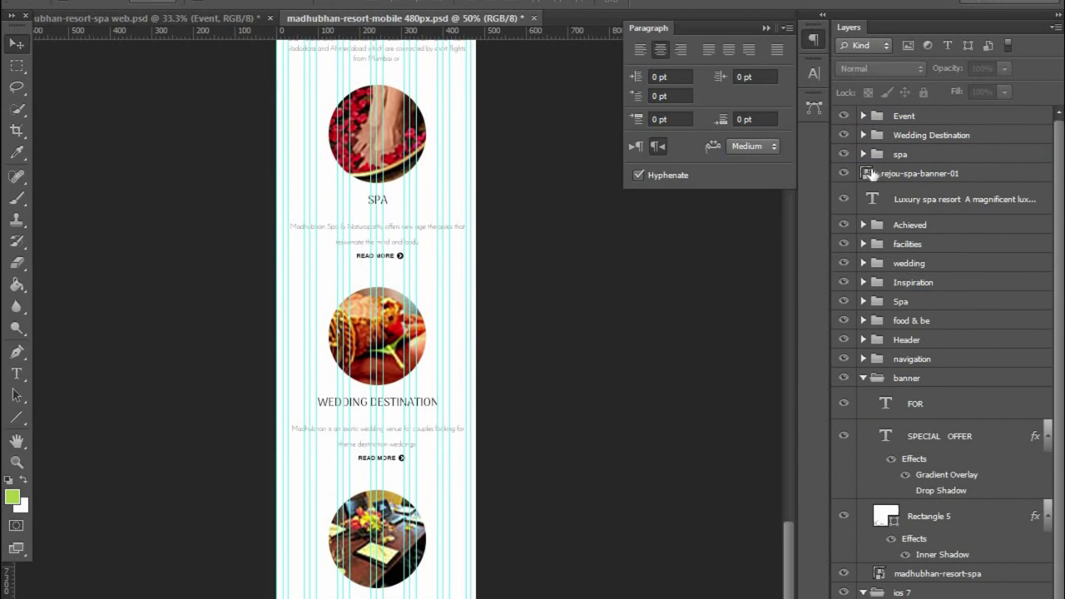
- Toggle the rejou-spa-banner-01 layer's visibility to check the page, then select the toolbar layer
click(869, 173)
scroll(607, 365, up, 5)
scroll(610, 388, up, 1)
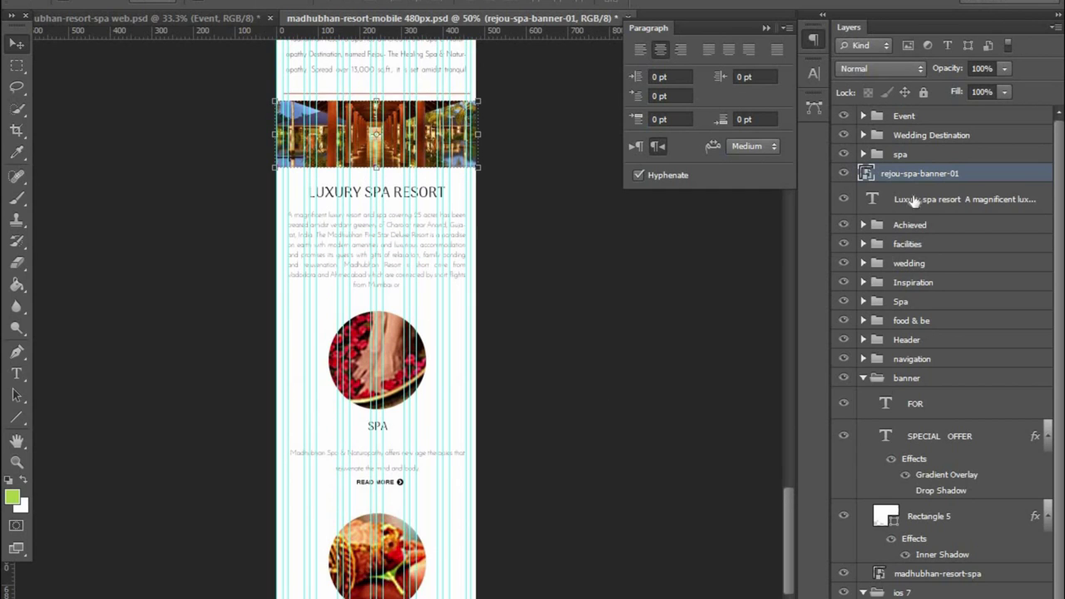
click(844, 173)
drag(615, 460, 413, 353)
drag(434, 449, 436, 345)
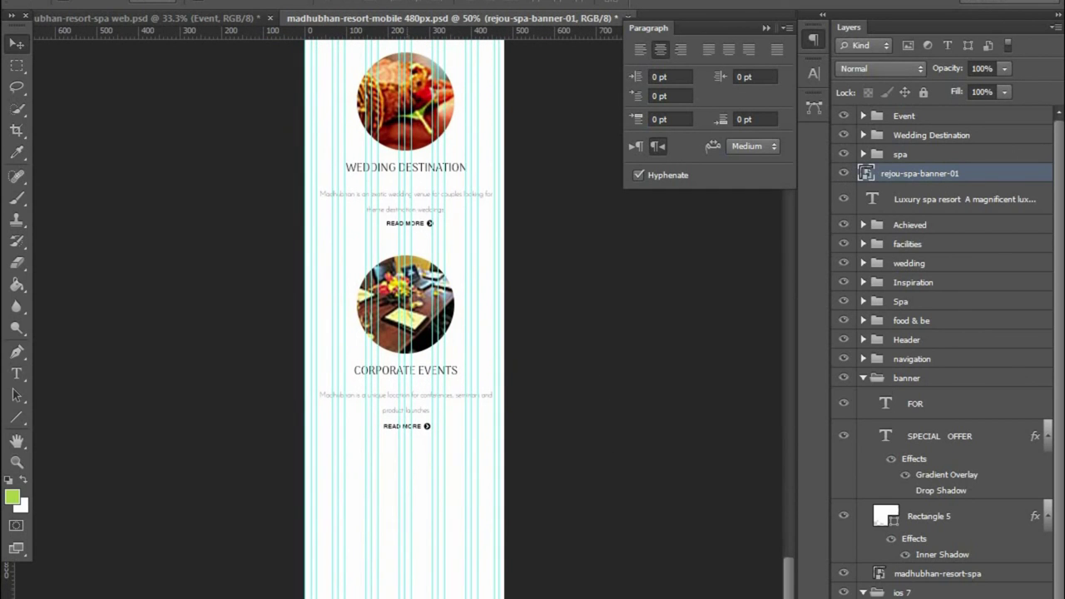
click(436, 344)
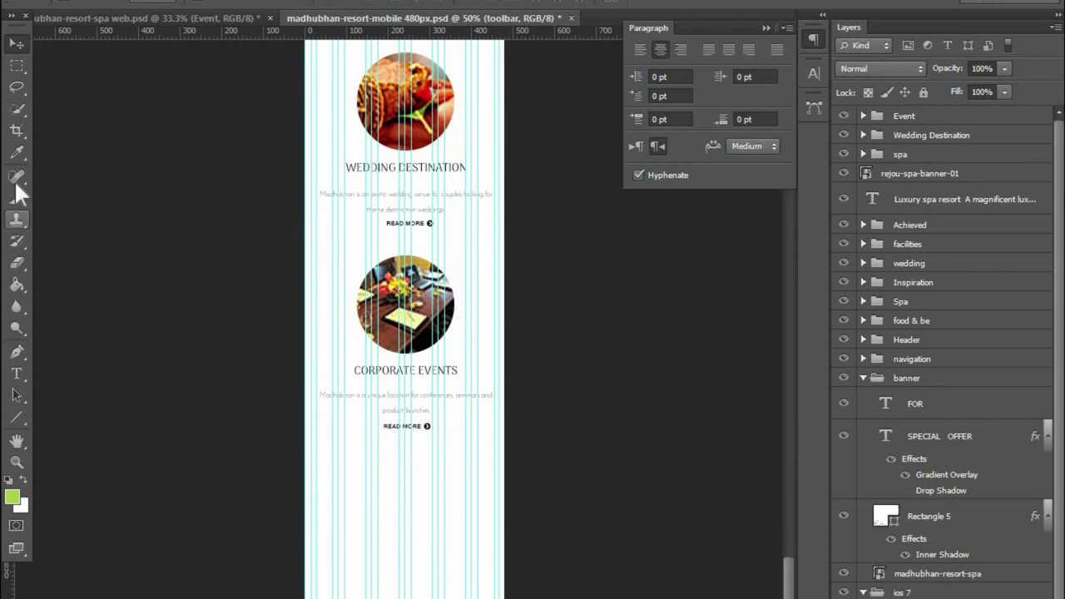
click(17, 130)
- Lengthen the mobile canvas with the Crop tool while keeping its white background
scroll(404, 316, down, 2)
scroll(404, 316, down, 5)
scroll(405, 316, down, 5)
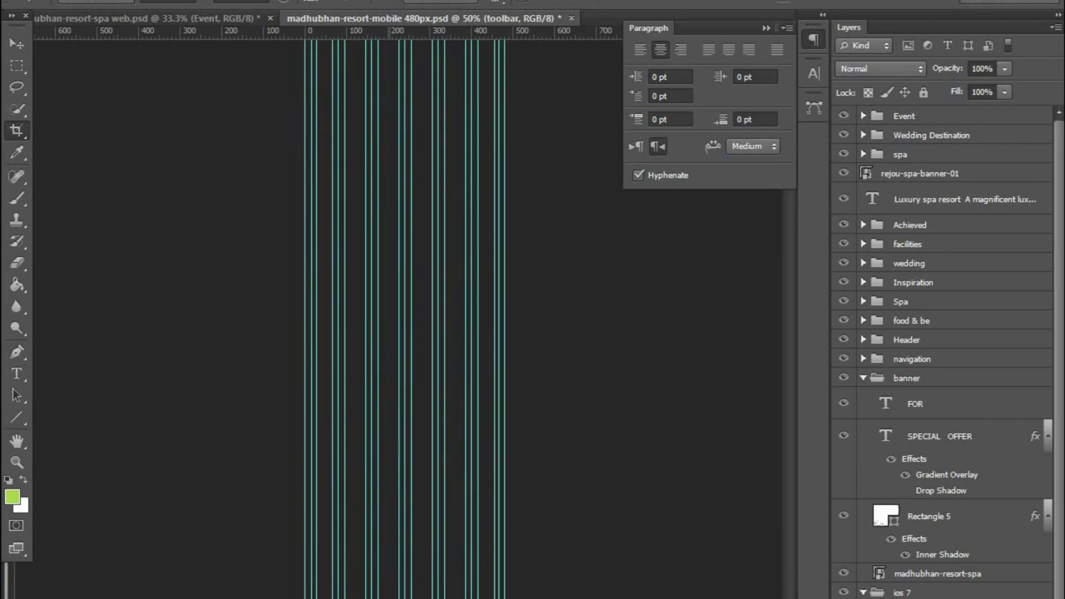
click(485, 359)
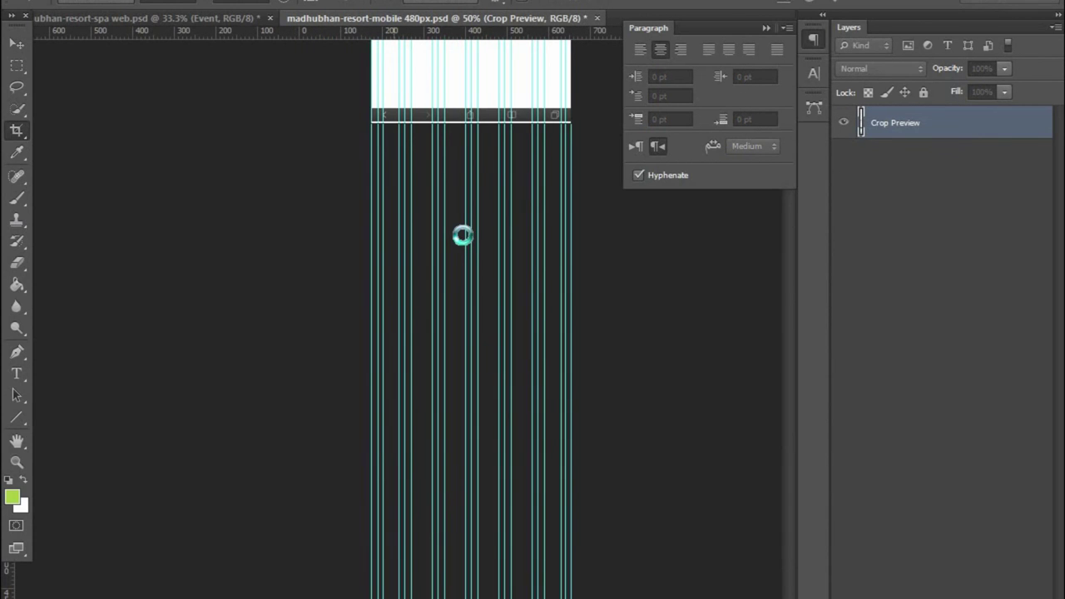
click(12, 44)
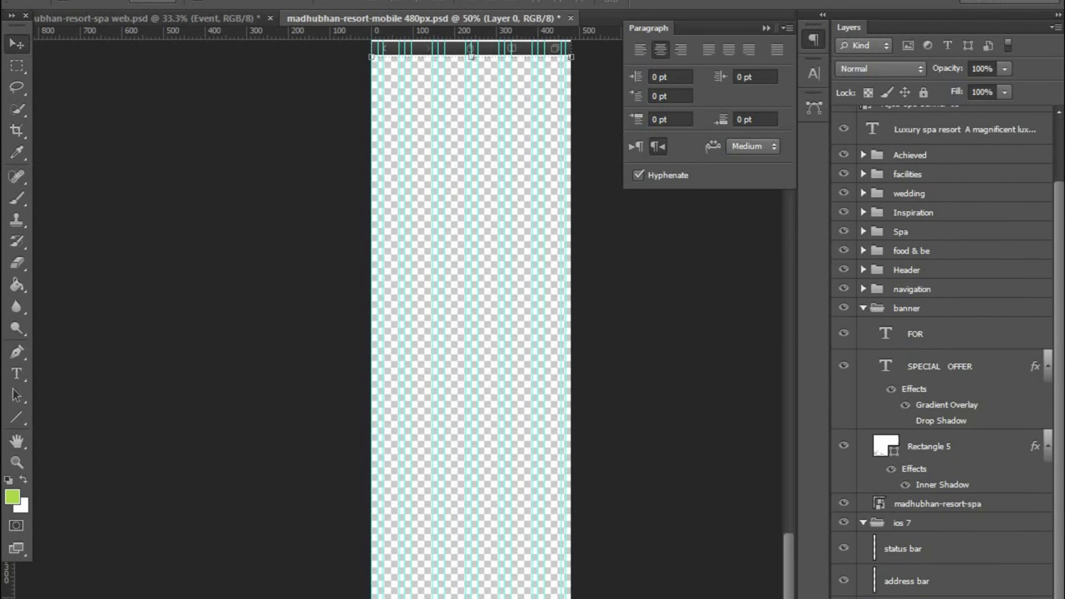
key(ctrl+z)
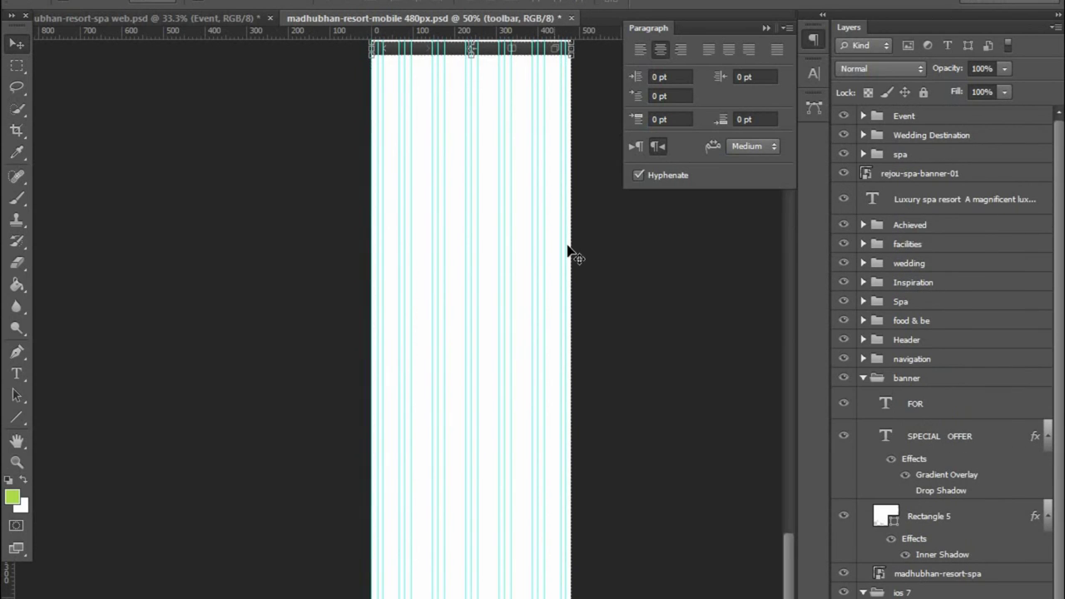
- Move the toolbar strip down to the bottom of the page and zoom out to view it
key(shift+Down)
key(shift+Down)
key(shift+Down)
key(shift+Down)
key(shift+Down)
key(shift+Down)
key(shift+Down)
key(shift+Down)
key(shift+Down)
key(shift+Down)
key(shift+Down)
key(shift+Down)
key(shift+Down)
key(shift+Down)
key(shift+Down)
key(shift+Down)
key(shift+Down)
key(shift+Down)
key(shift+Down)
key(shift+Down)
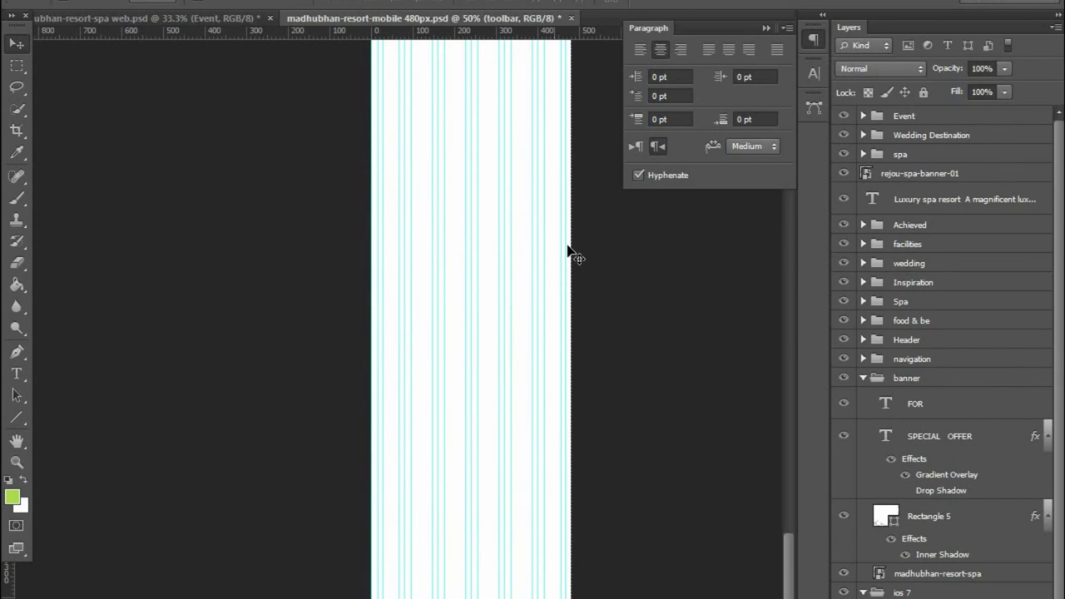
key(shift+Up)
key(shift+Up)
key(shift+Up)
key(shift+Up)
key(shift+Up)
key(shift+Up)
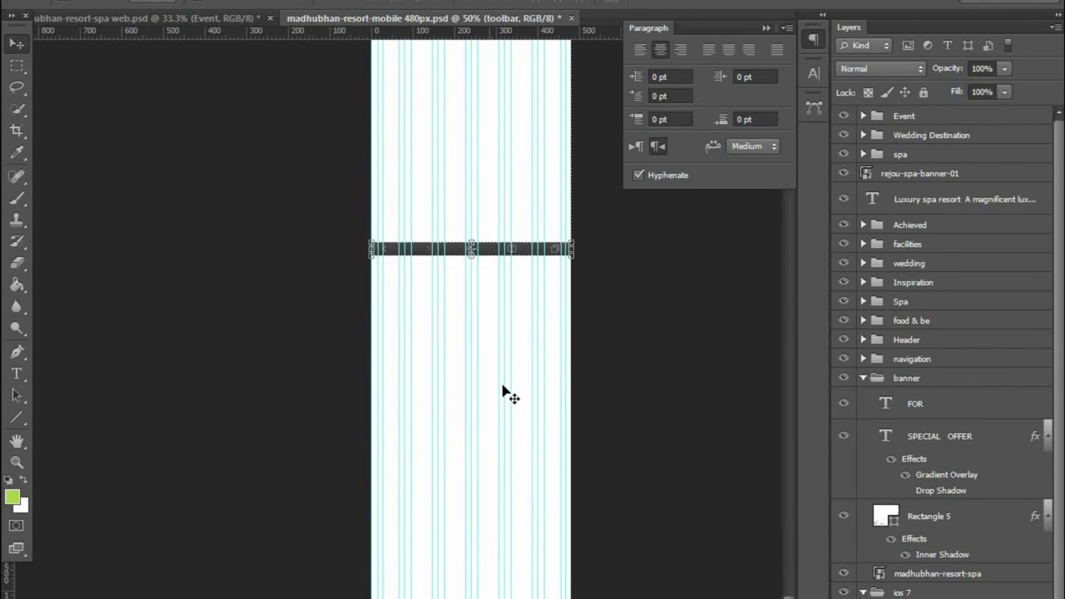
key(shift+Down)
key(shift+Down)
key(shift+Down)
key(shift+Down)
key(shift+Down)
key(shift+Down)
key(shift+Down)
key(shift+Down)
key(shift+Down)
key(shift+Down)
key(shift+Down)
key(shift+Down)
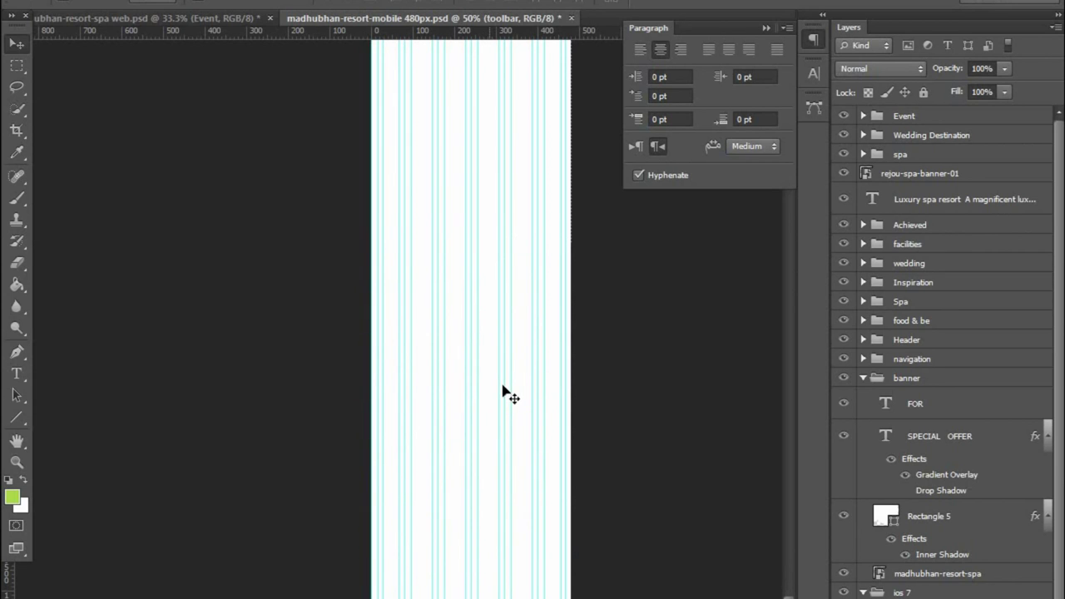
key(ctrl+minus)
key(ctrl+minus)
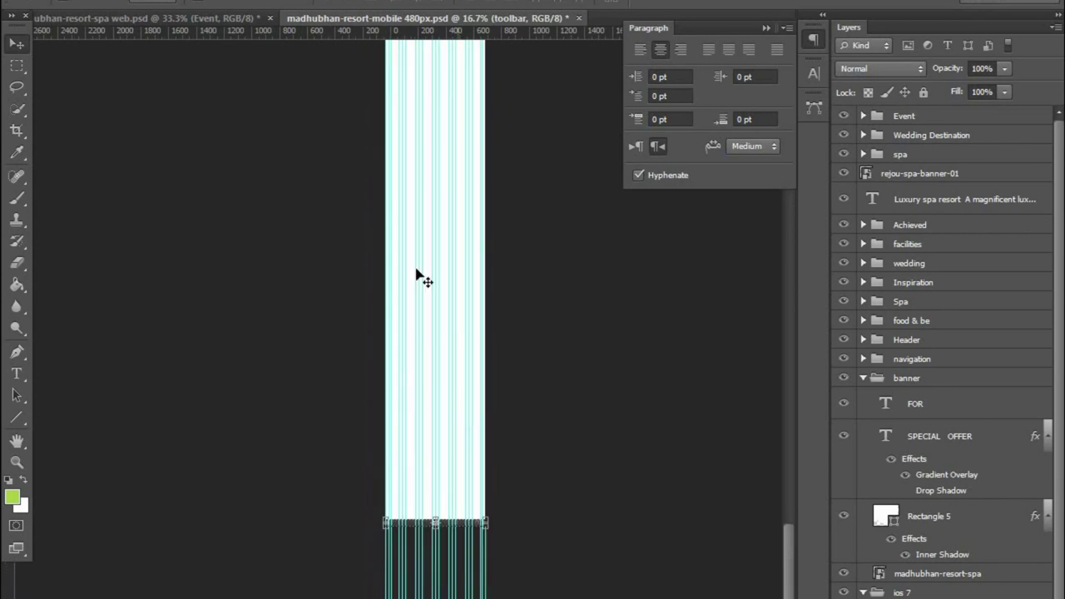
key(ctrl+minus)
click(418, 170)
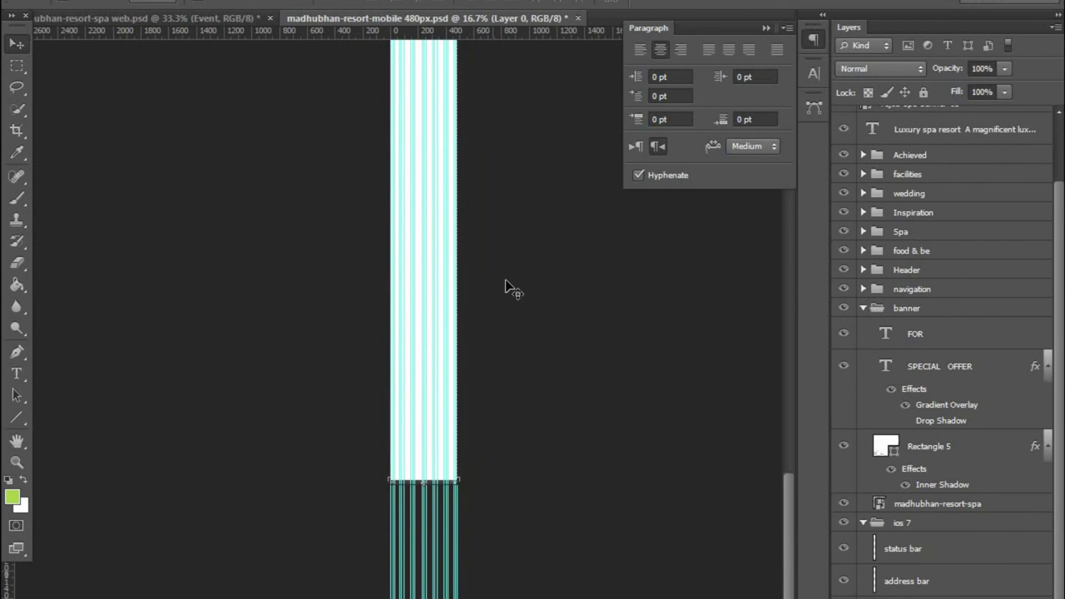